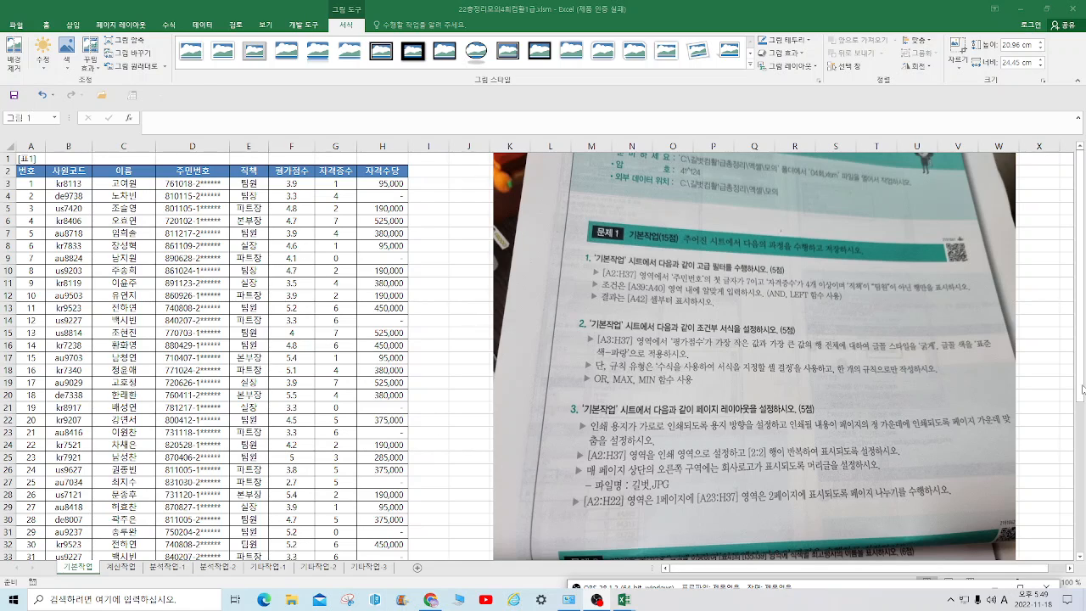
Select cell A39 below the employee table for the filter condition heading
drag(1081, 399, 1079, 433)
scroll(528, 554, down, 2)
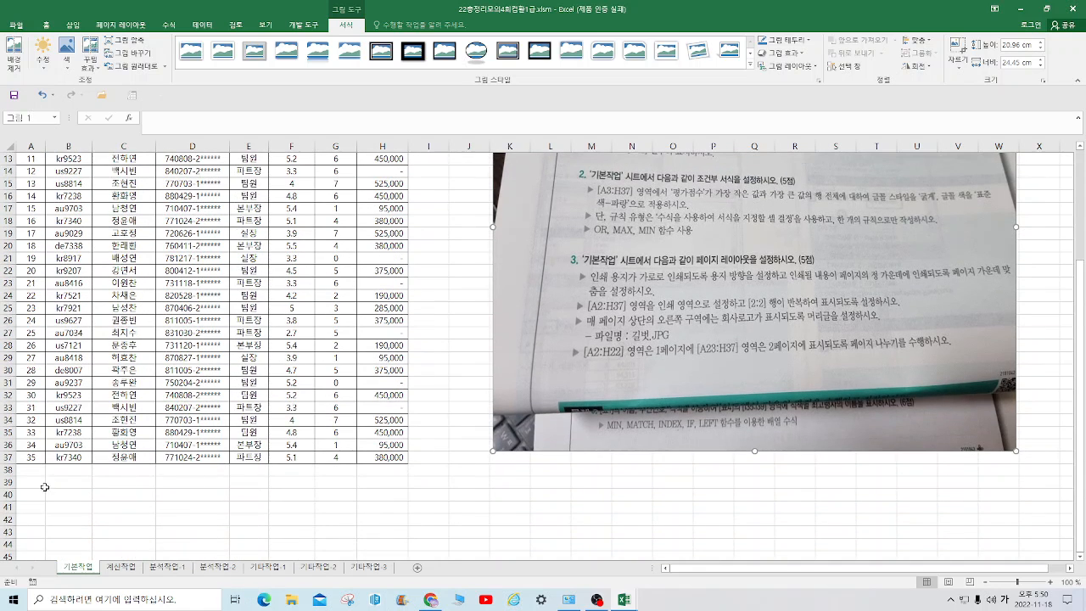
click(43, 484)
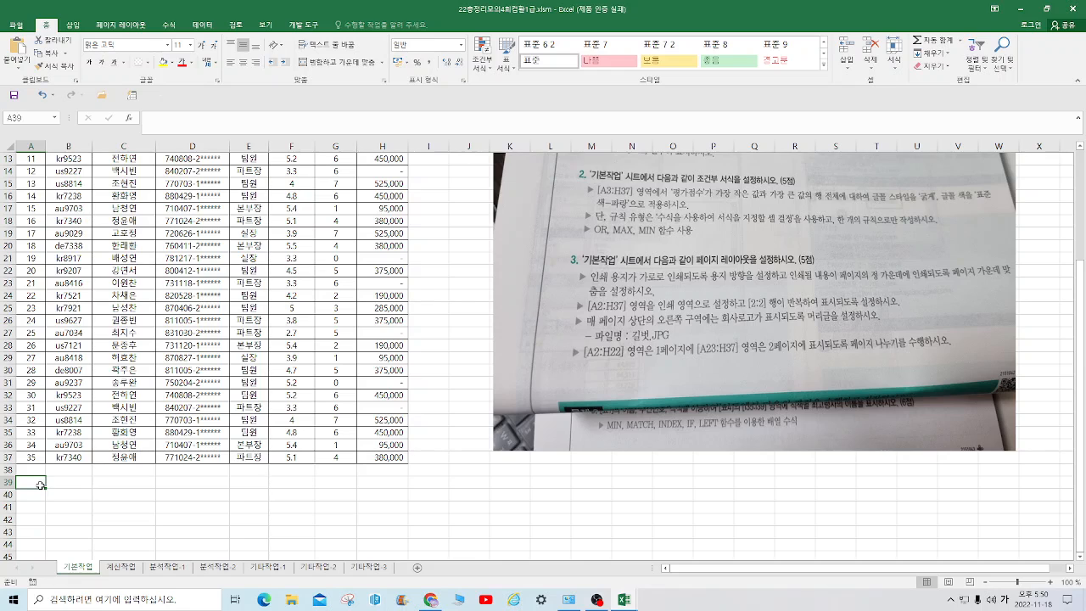
text(WHRJS)
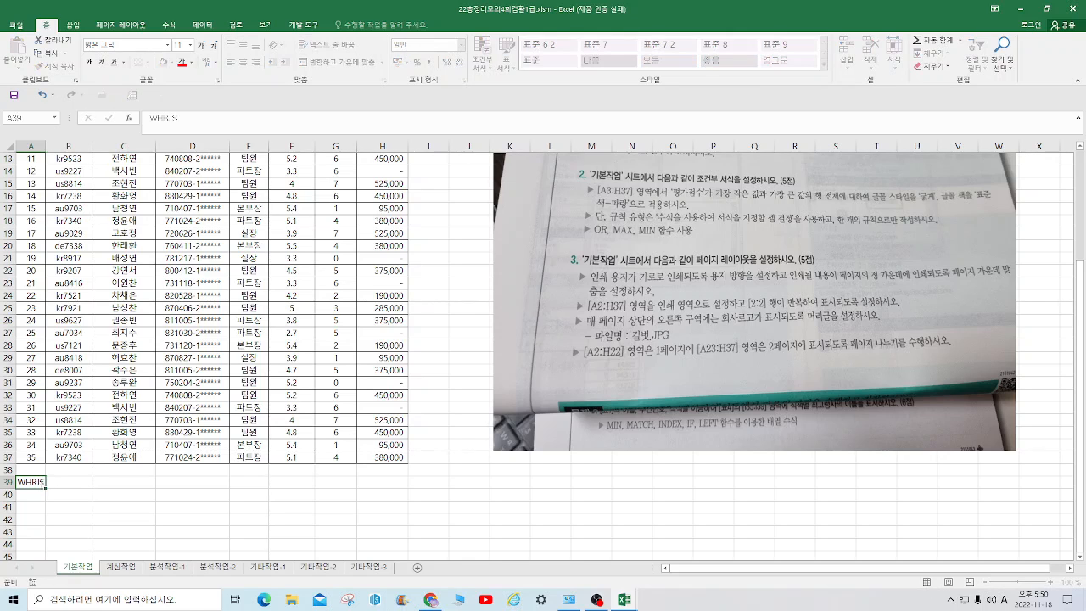
key(Return)
Enter the heading 조건 in cell A39
click(40, 484)
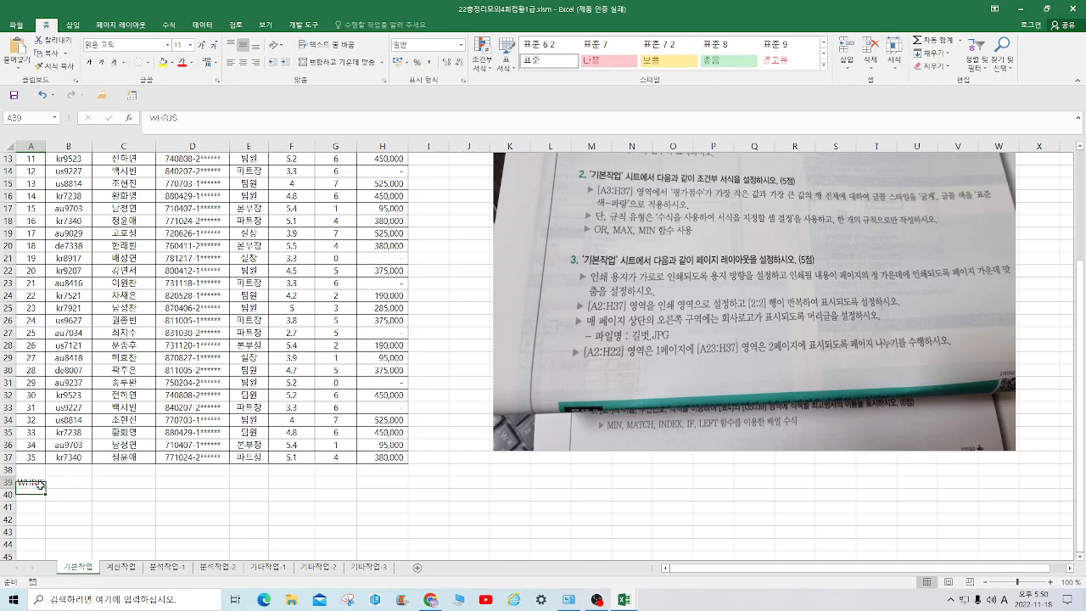
key(Hangul)
text(조건)
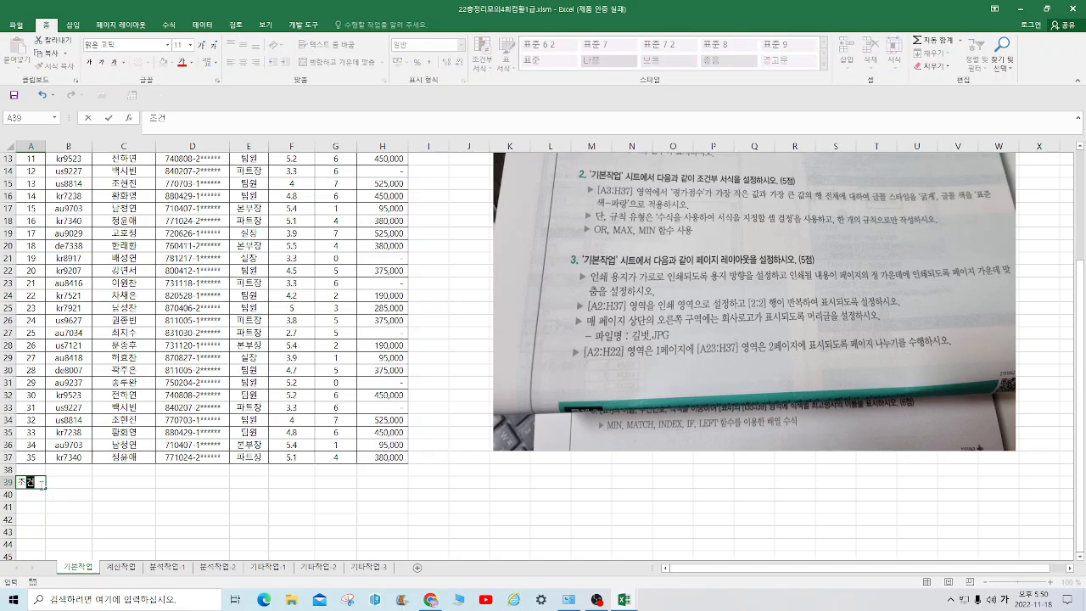
key(Return)
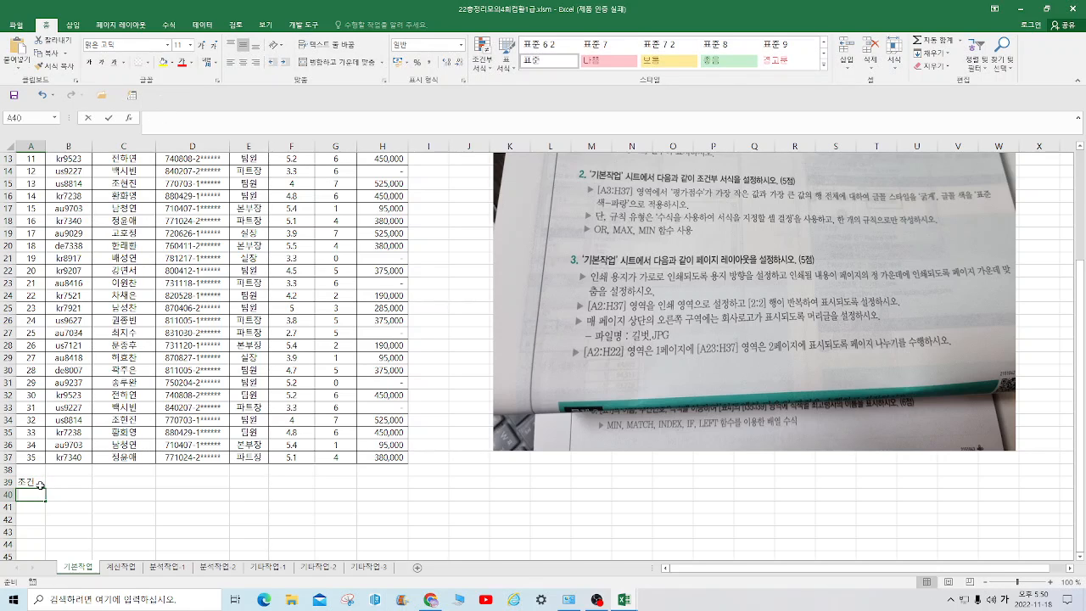
Start an AND formula in cell A40 with LEFT(D3,1)="7" as its first condition
text(=)
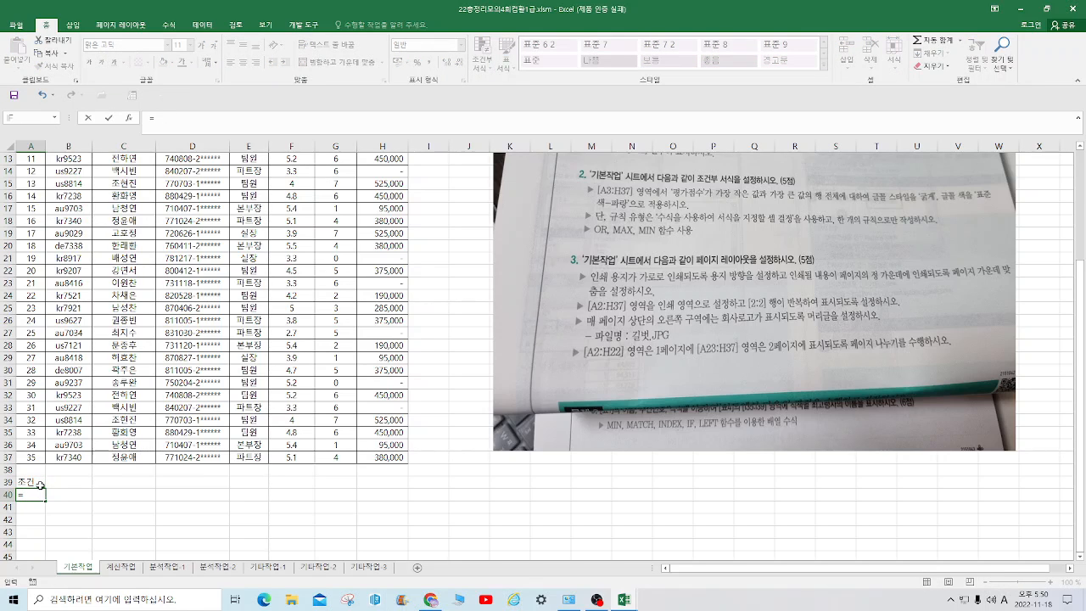
text(AND(L)
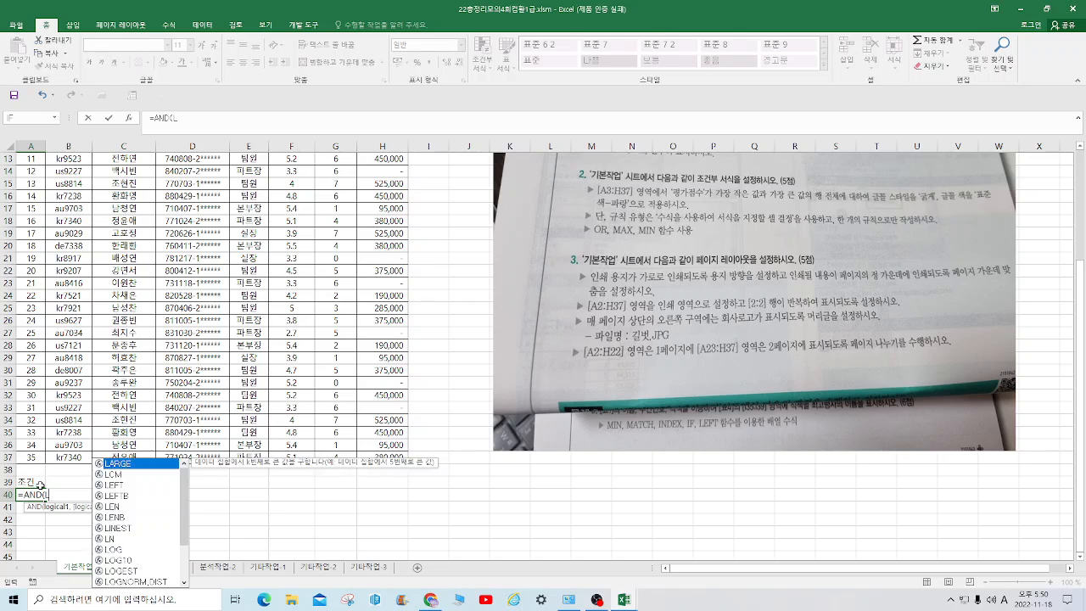
text(EFT(d3,)
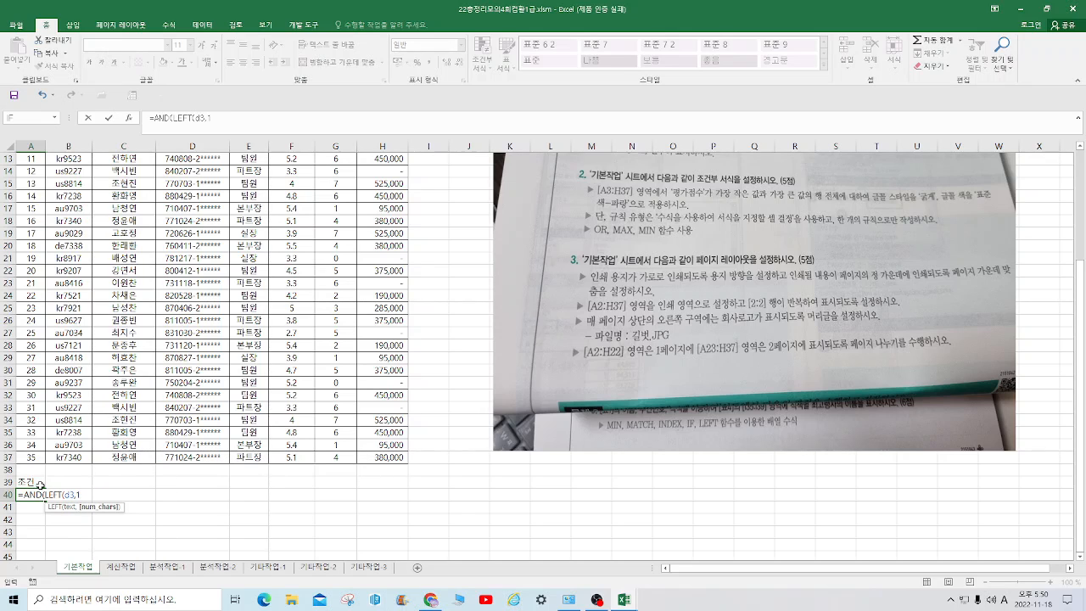
text(1)=")
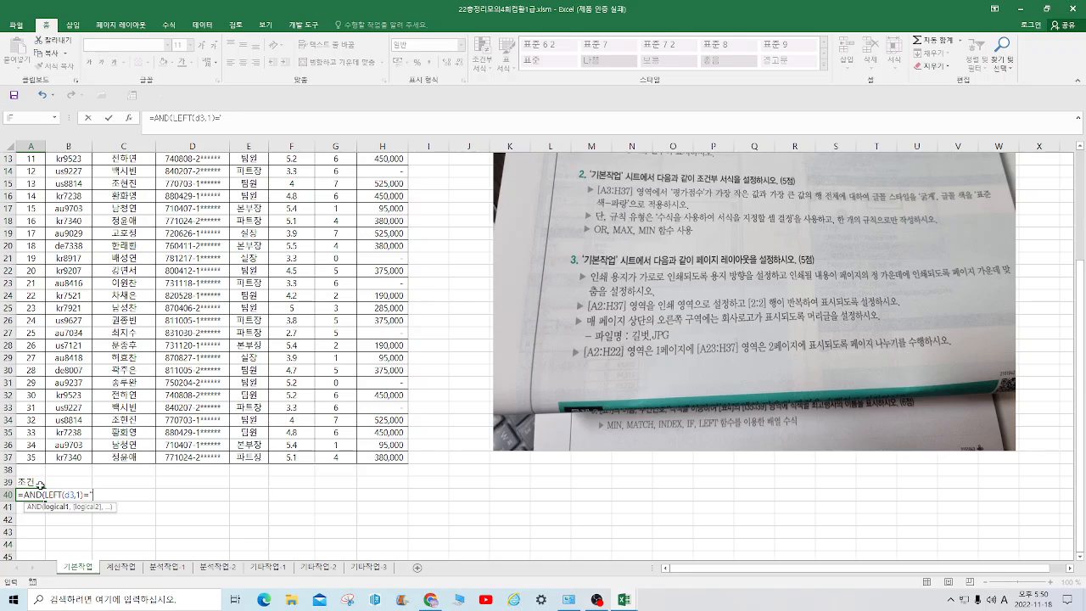
text(7",)
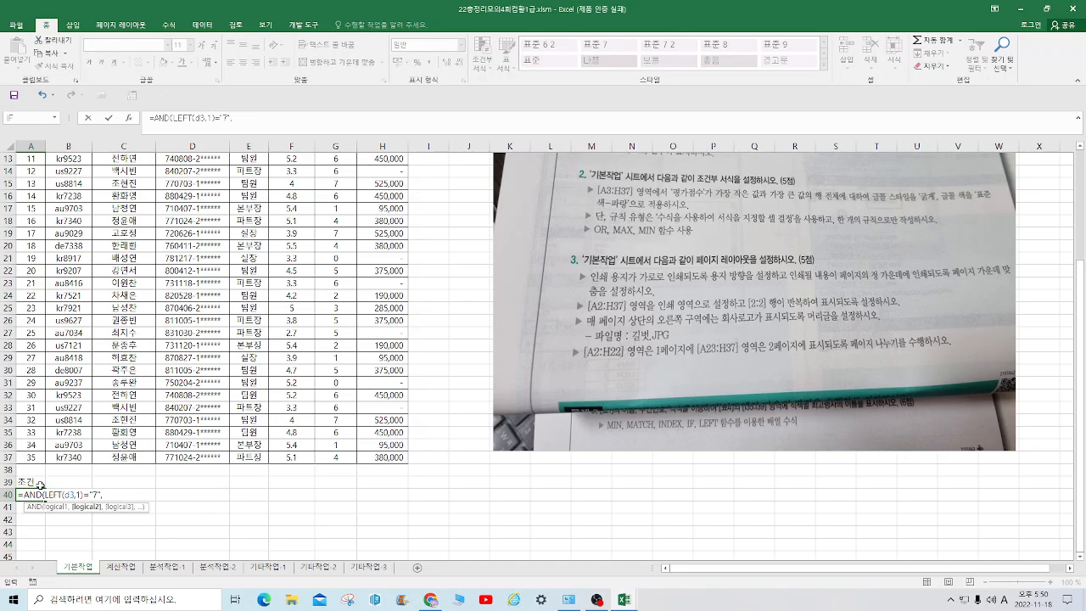
text(Ge>=4,E3)
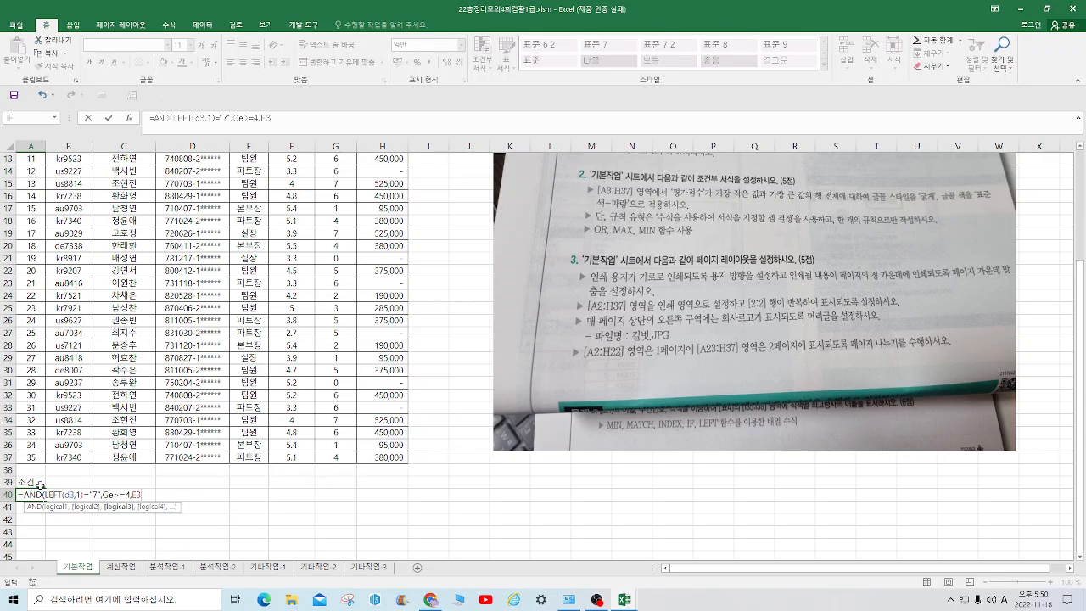
text(<>")
Complete the AND formula in A40 with the conditions Ge>=4 and E3<>"팀원", and enter it
key(Hangul)
text(ㄷ)
text(원")
key(Return)
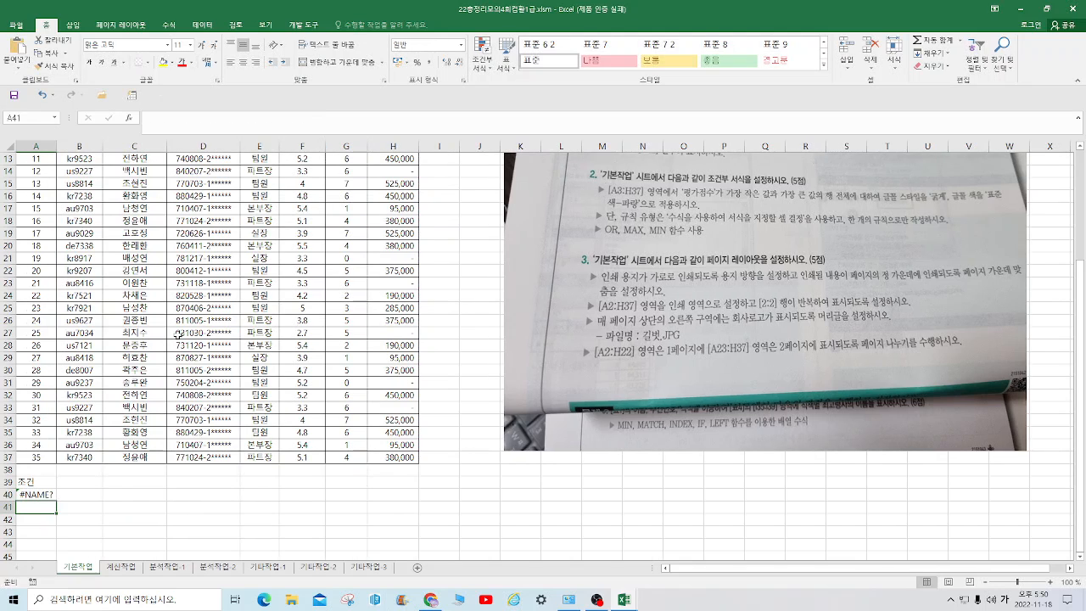
Correct the second condition of the formula in A40 so that it reads G3>=4
click(43, 497)
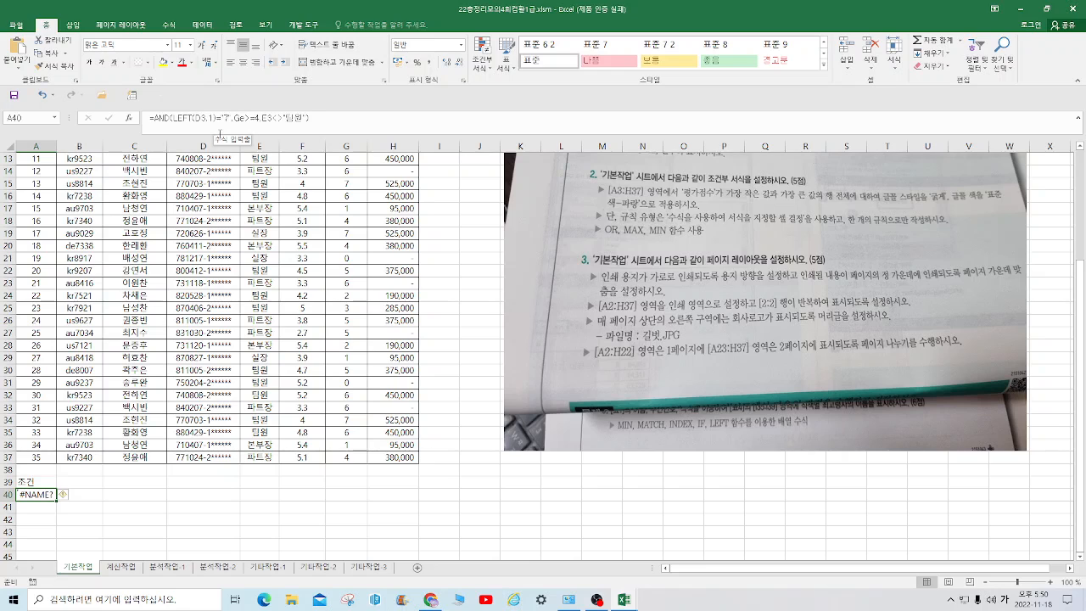
click(245, 119)
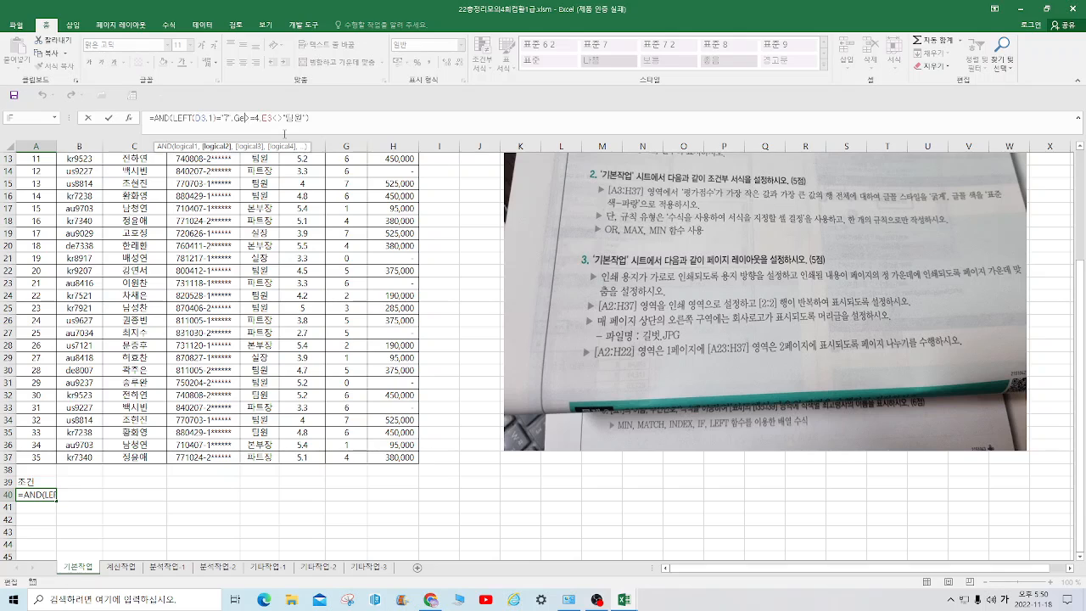
key(BackSpace)
text(3)
key(Return)
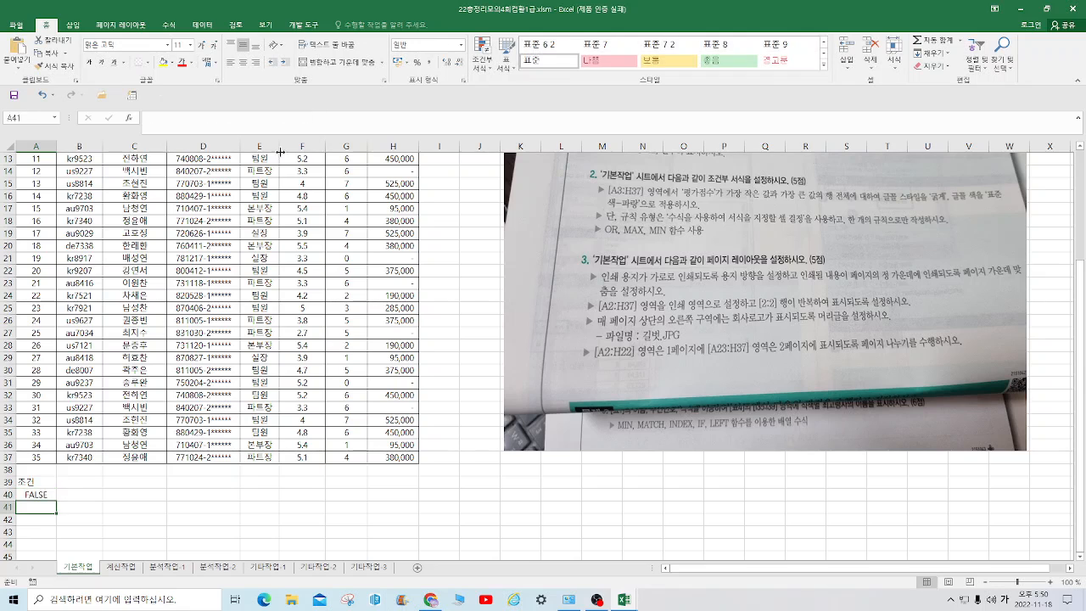
click(115, 273)
click(202, 26)
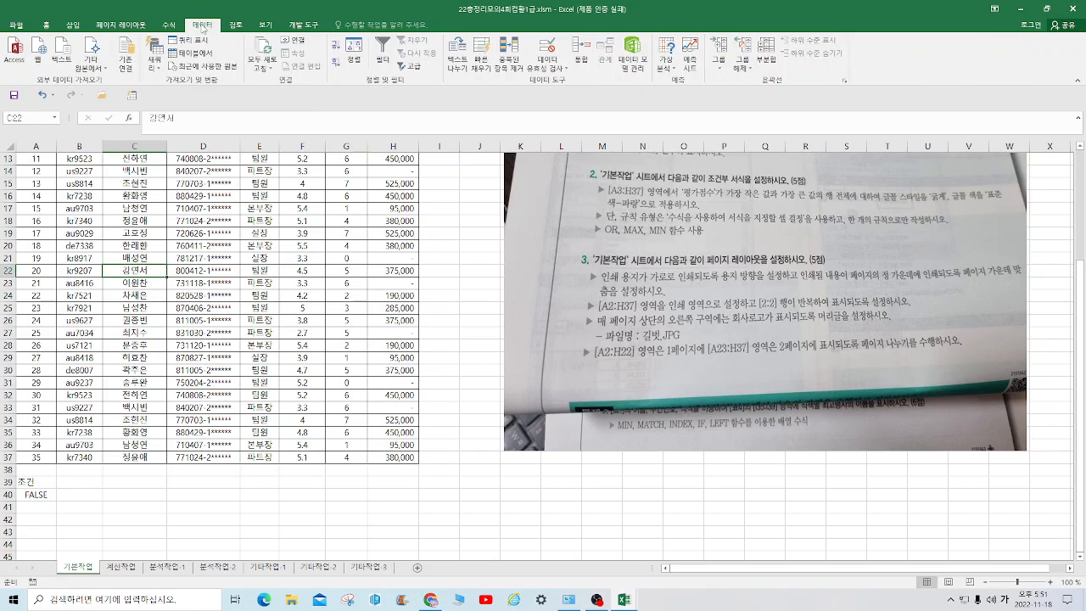
click(420, 76)
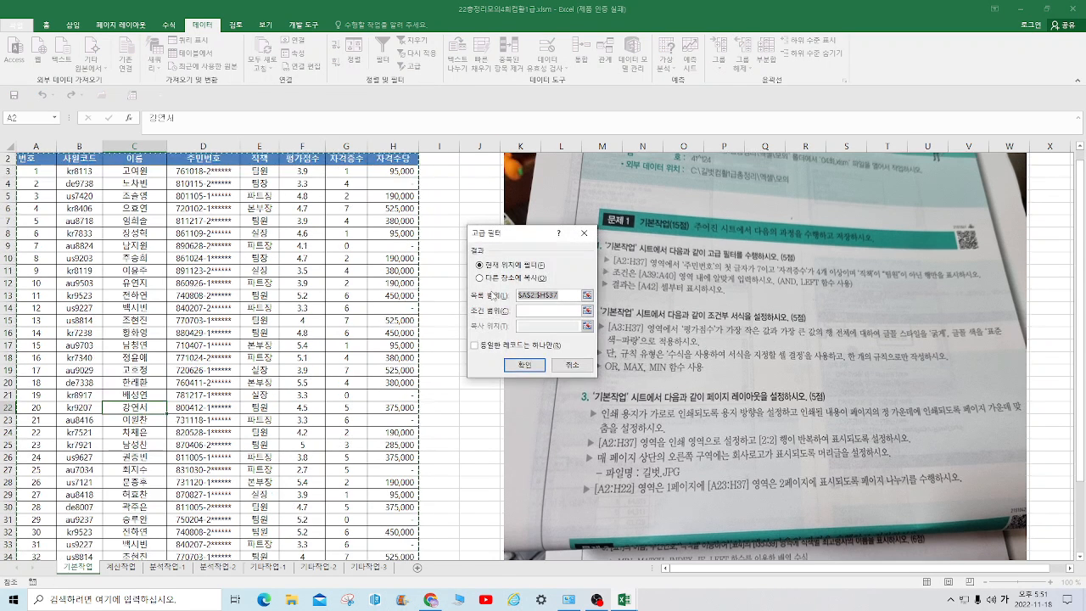
click(480, 278)
click(531, 311)
scroll(255, 415, down, 4)
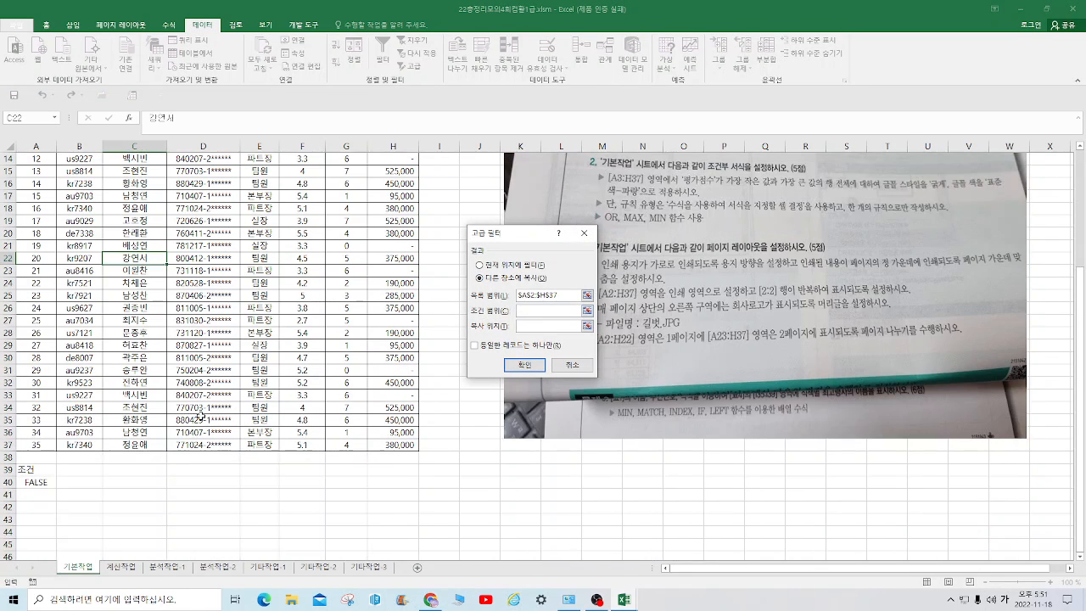
click(25, 468)
drag(25, 468, 32, 481)
click(584, 232)
Run an advanced filter on A2:H37 with criteria range A39:A40, copying the results to another location starting at A42
scroll(610, 254, up, 5)
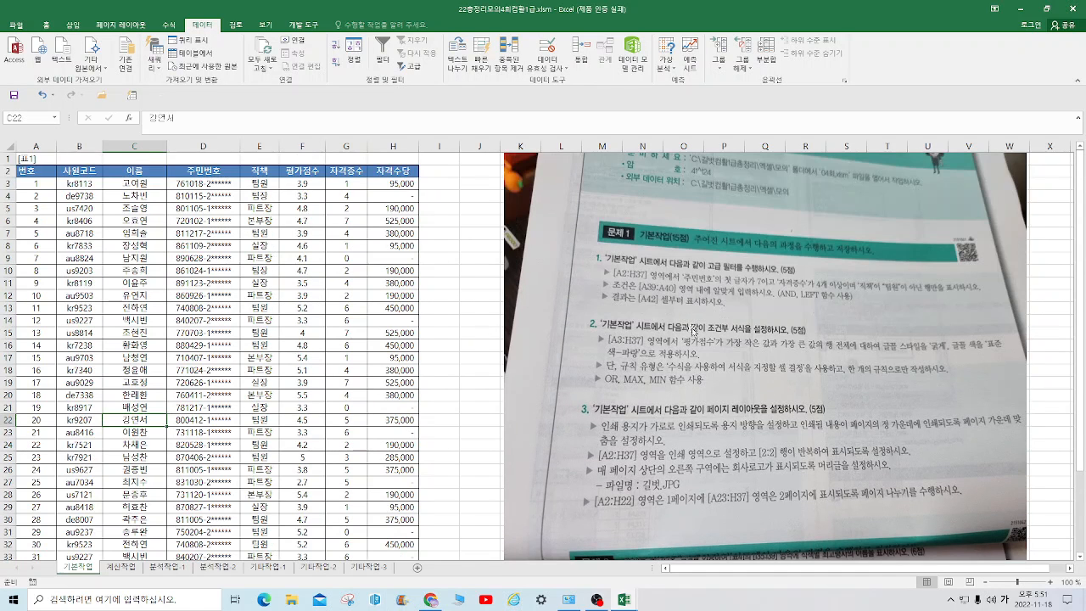
scroll(461, 310, down, 3)
click(293, 309)
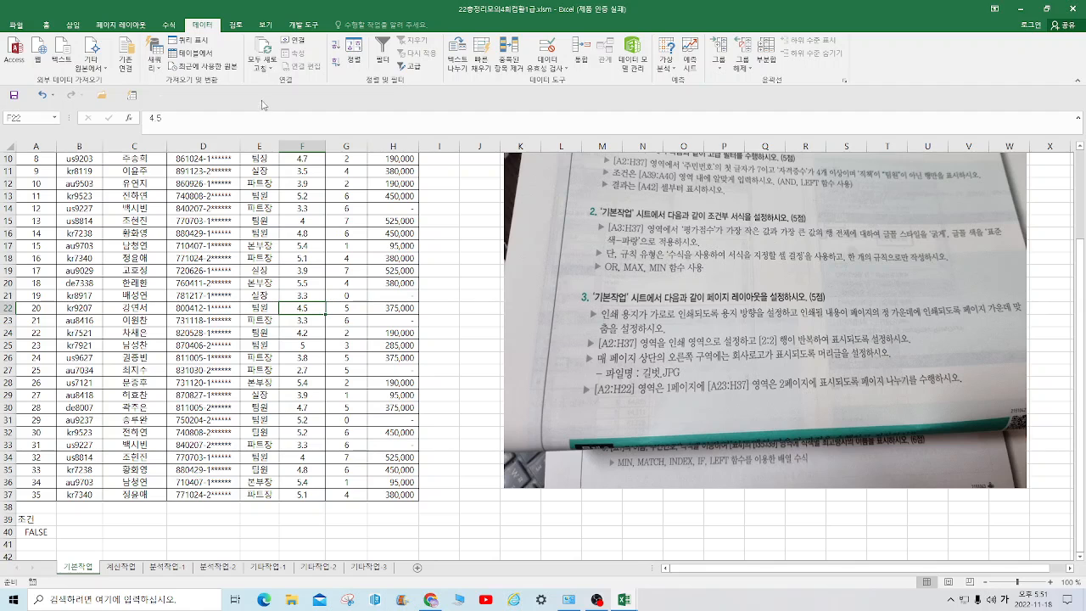
click(412, 73)
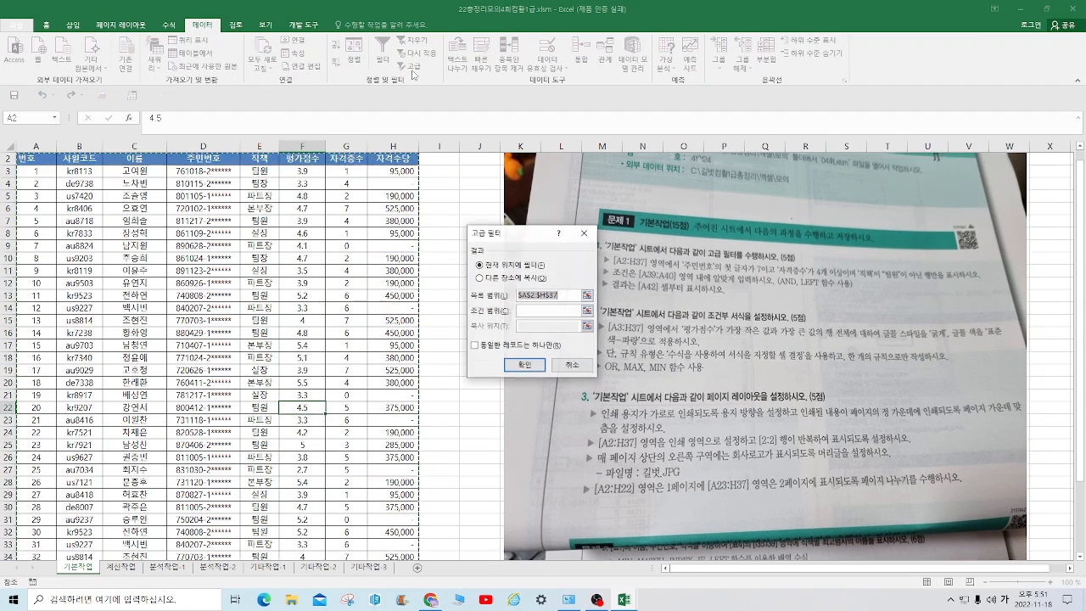
click(485, 278)
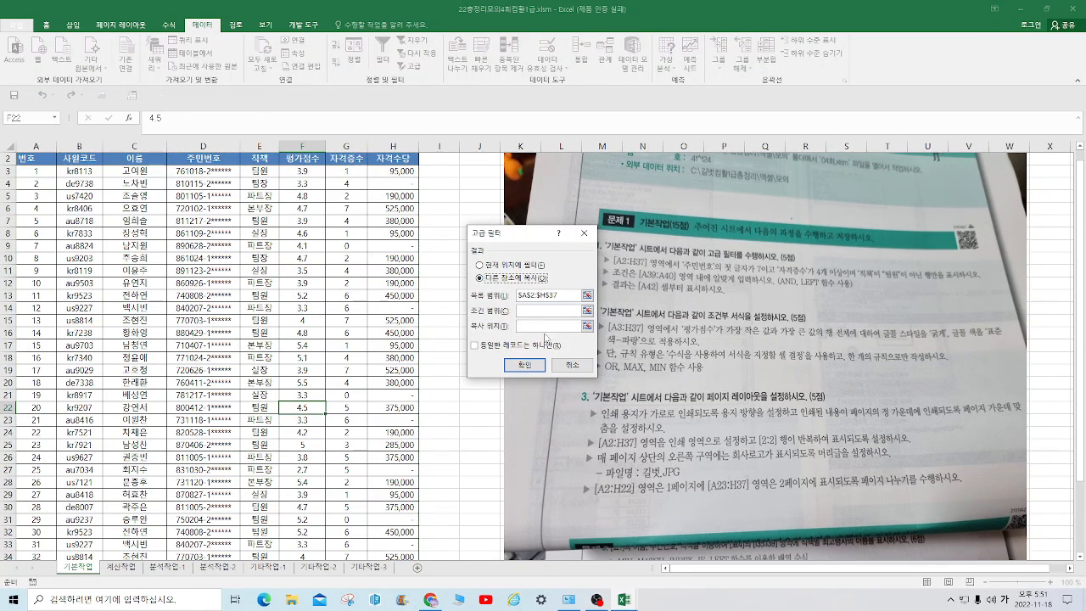
click(547, 310)
scroll(37, 440, down, 5)
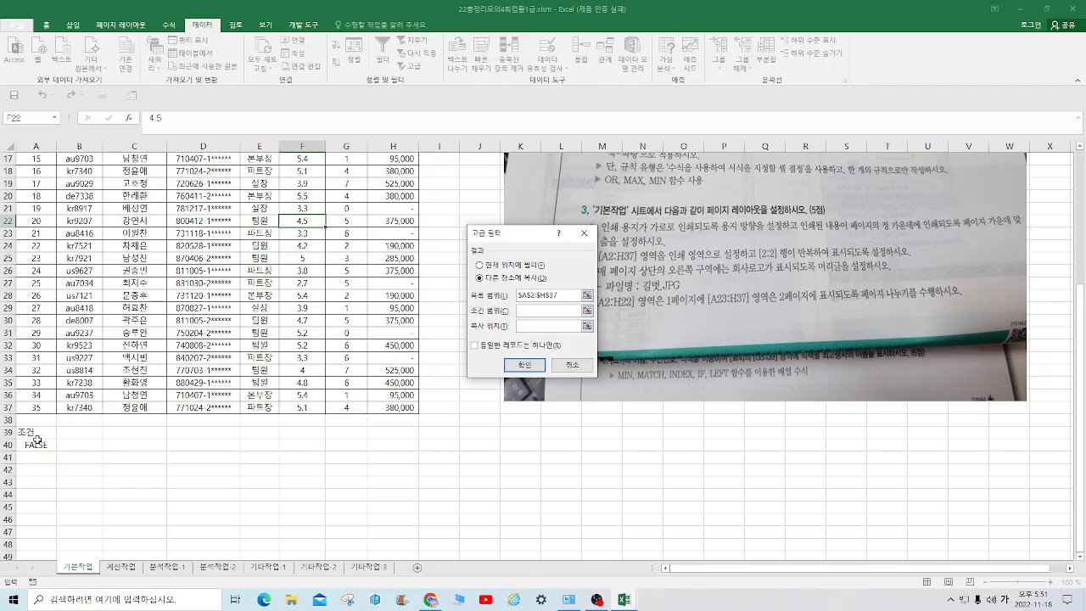
drag(34, 432, 36, 444)
click(529, 327)
click(42, 469)
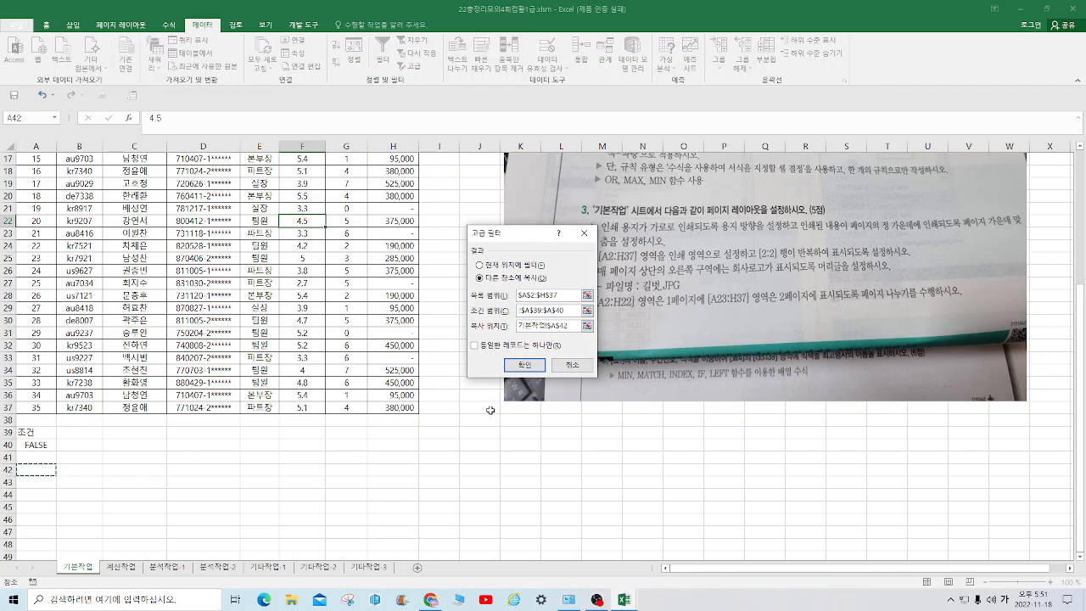
click(524, 364)
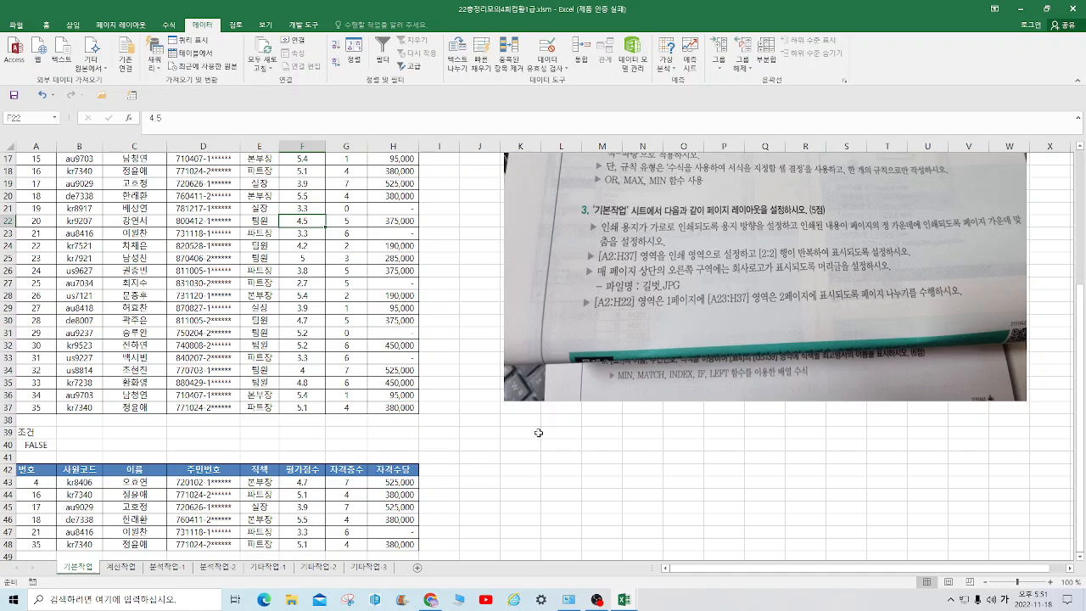
scroll(538, 433, down, 2)
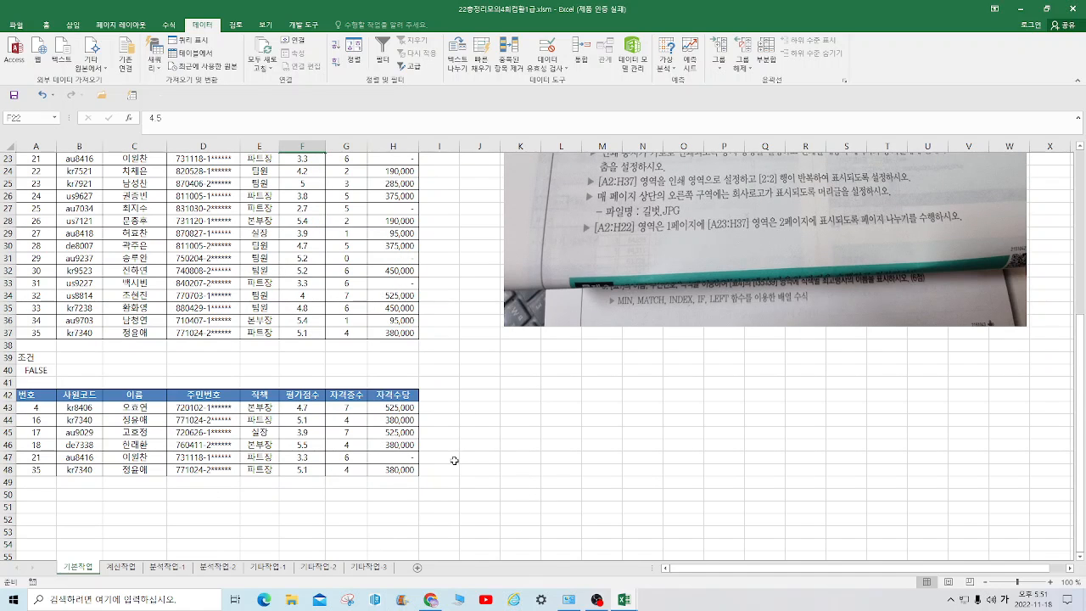
Create a new conditional formatting rule for A3:H37 that uses a formula to determine which cells to format
scroll(717, 343, up, 7)
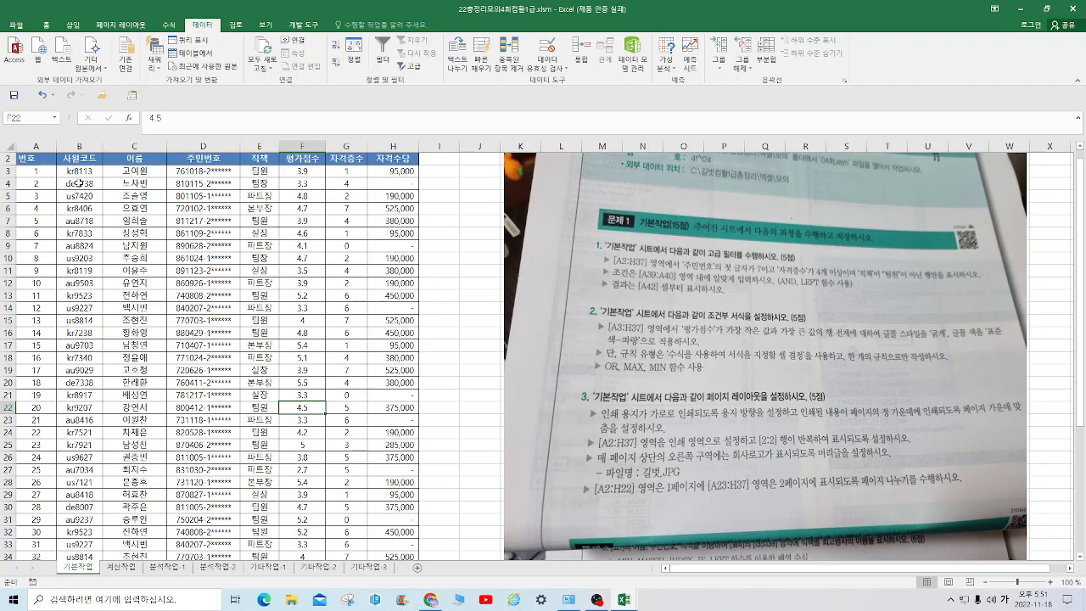
drag(47, 174, 405, 534)
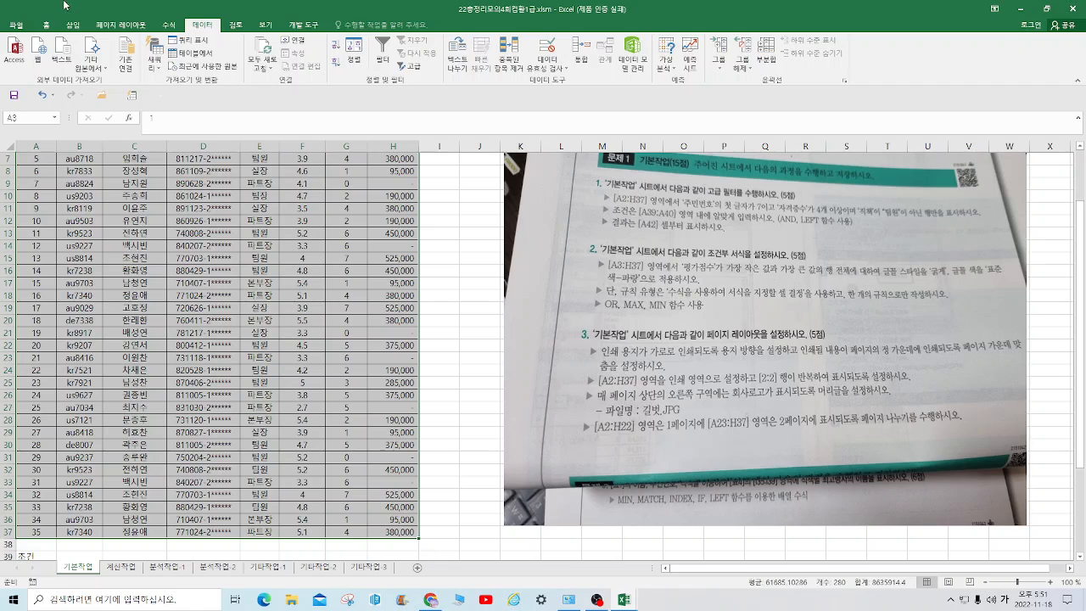
click(46, 24)
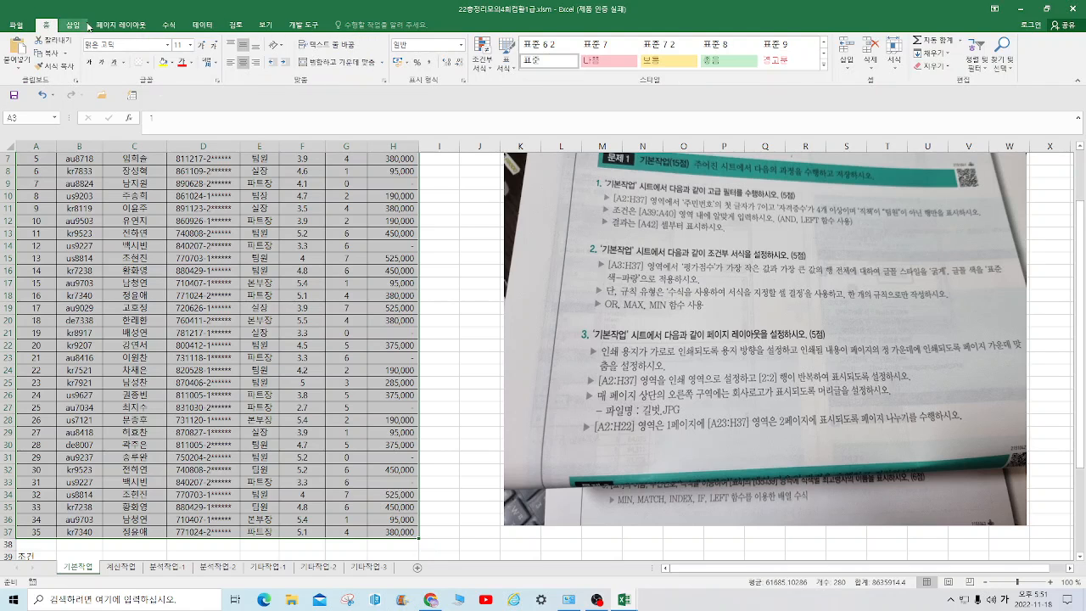
click(482, 52)
click(500, 209)
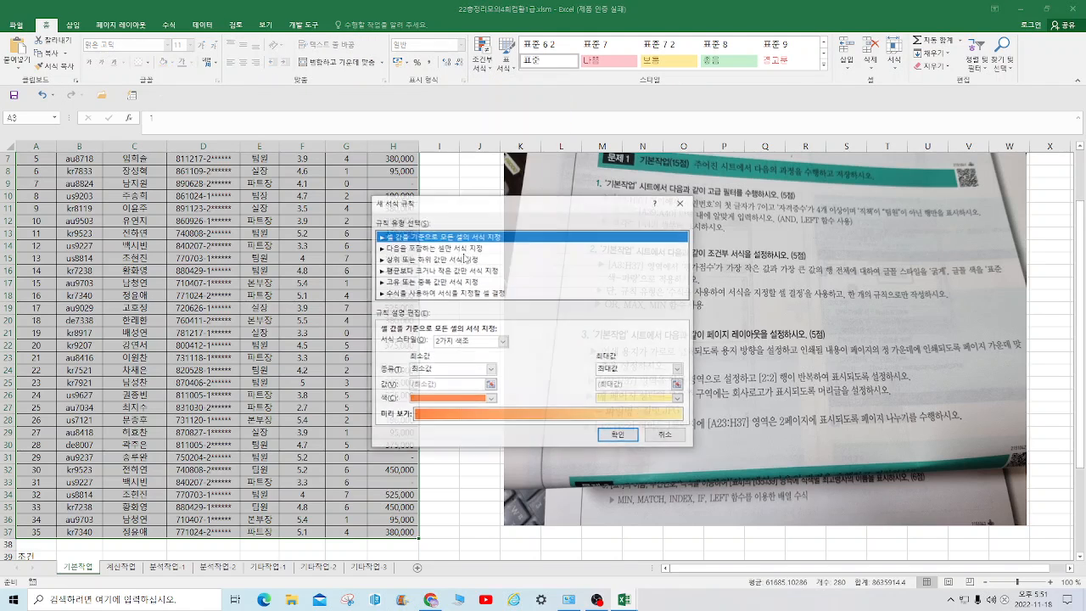
click(414, 292)
click(407, 342)
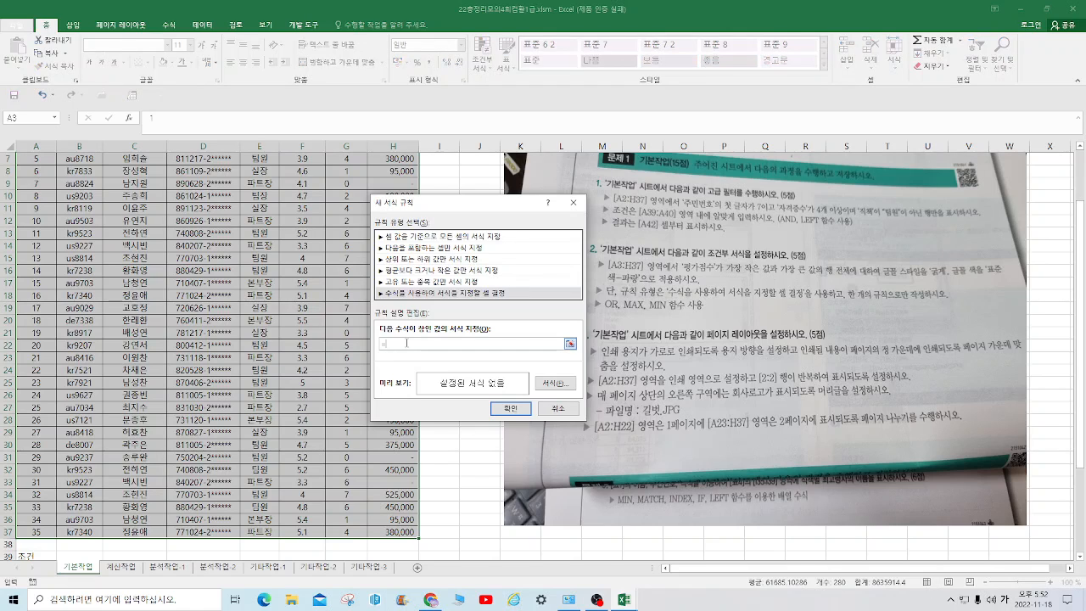
Begin the rule formula as an OR whose first condition compares $F3 with the column minimum: =or($F3=min($F$3:$F$37)
text(=ㅐㄱ)
scroll(339, 348, up, 2)
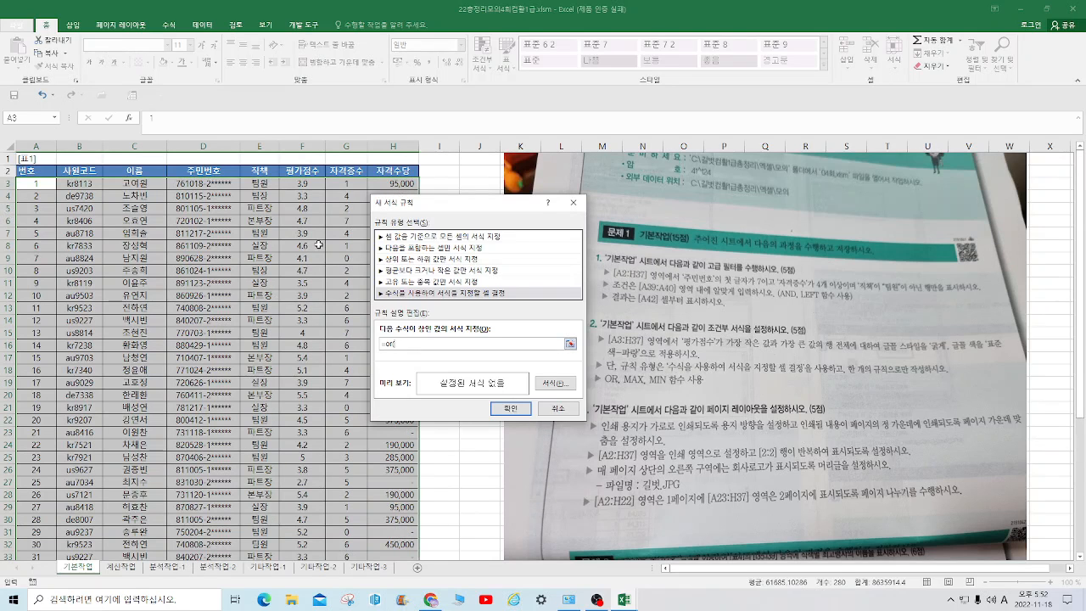
click(315, 184)
key(F4)
key(F4)
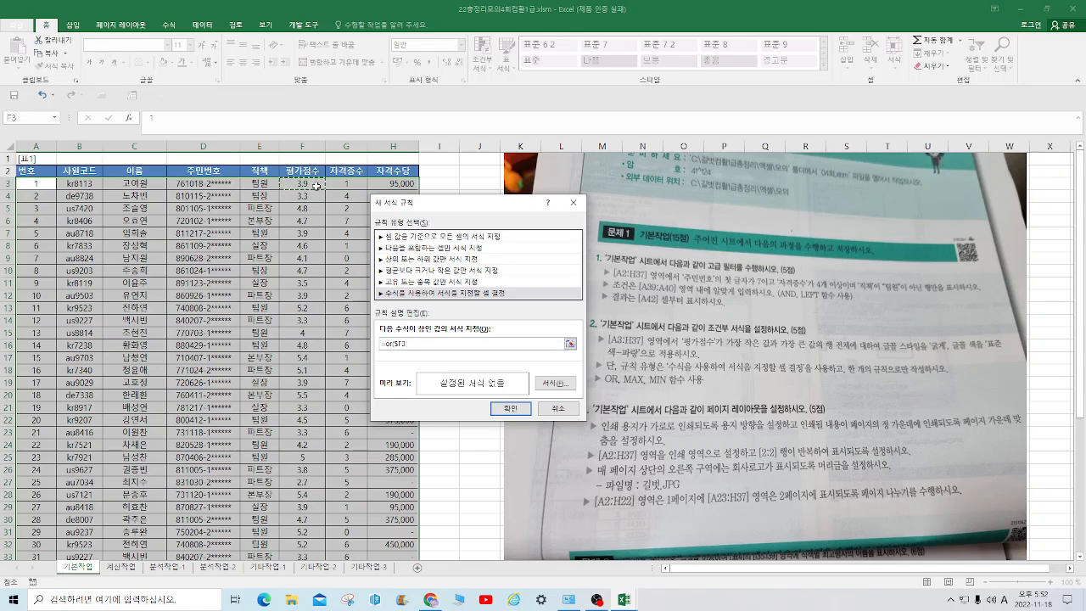
text(,)
drag(301, 183, 301, 532)
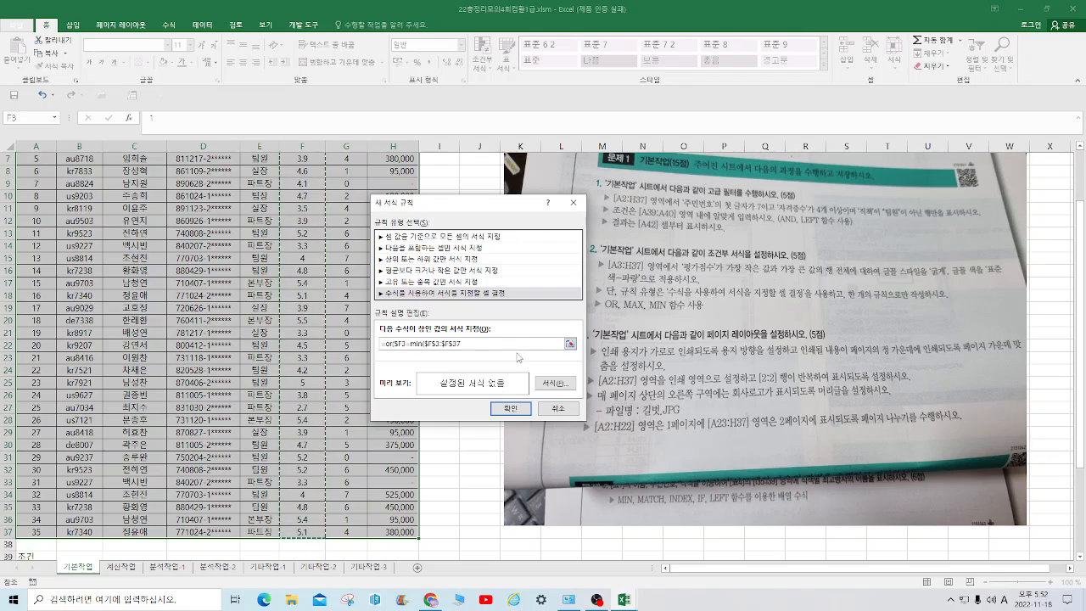
text())
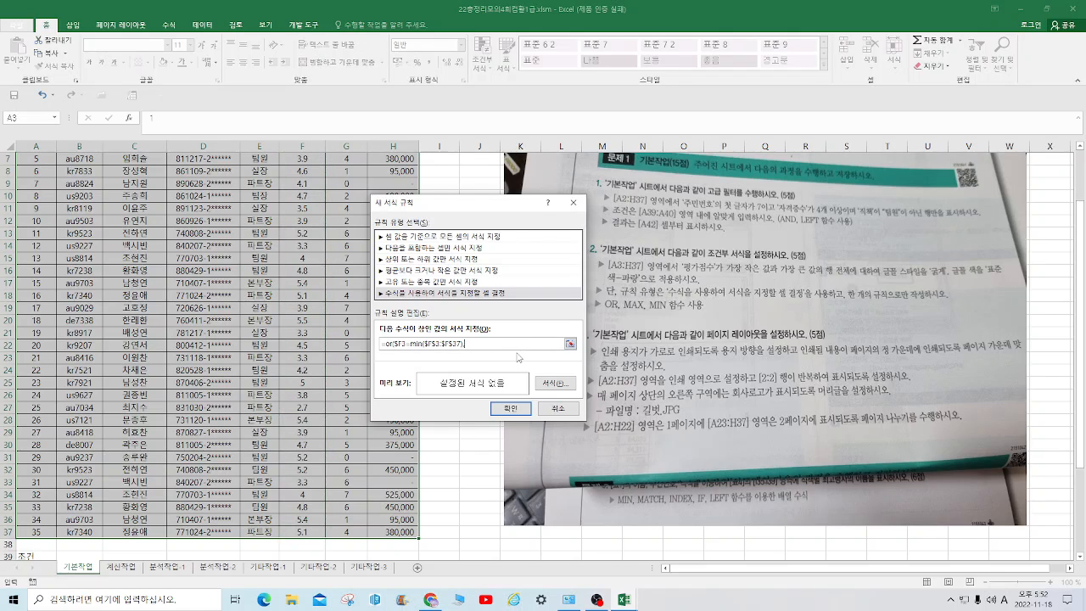
text(,)
Add the second OR condition, $F3=max($F$3:$F$37), to the rule formula and close it
key(BackSpace)
scroll(534, 316, up, 2)
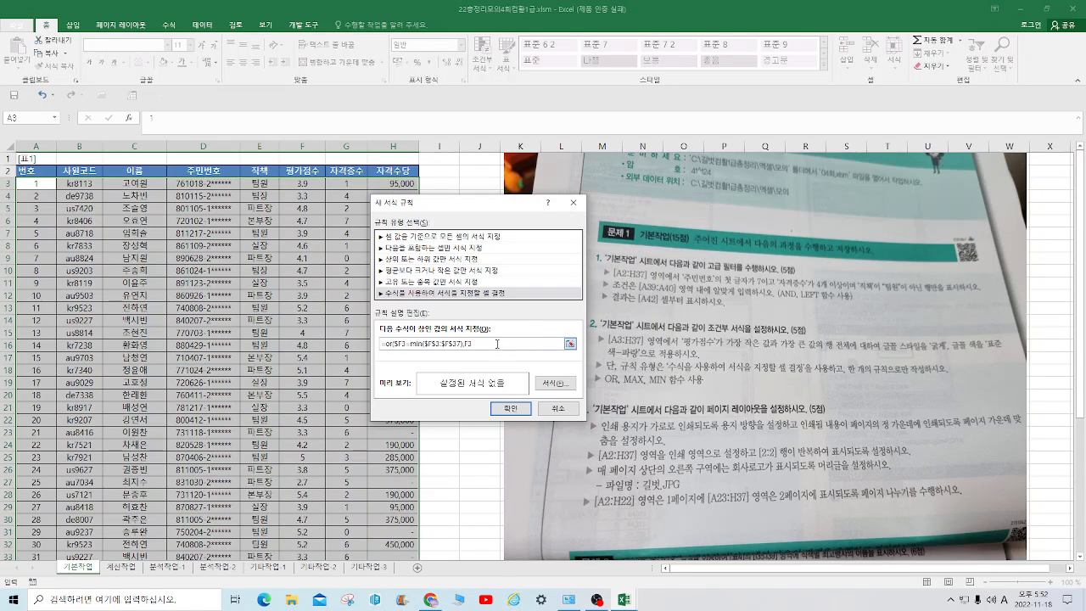
text(,)
click(316, 183)
text(=max()
drag(314, 184, 304, 533)
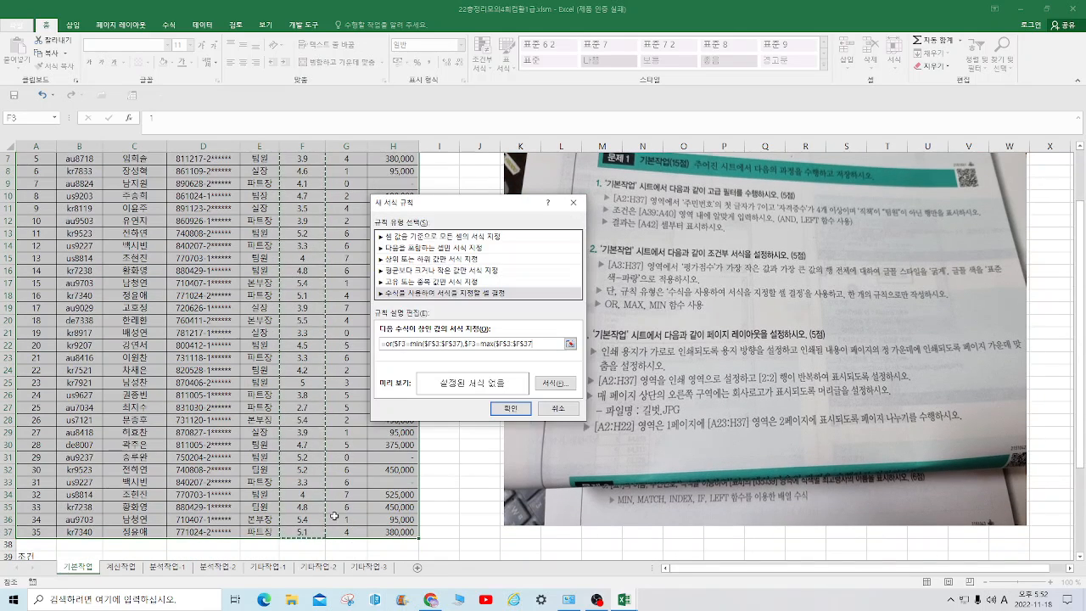
text())
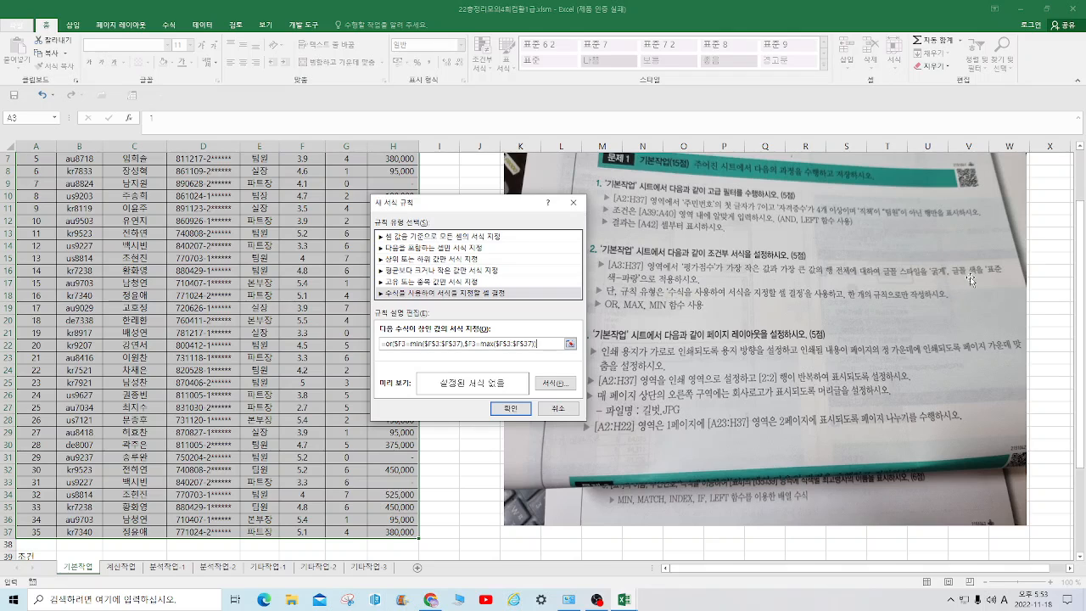
Give the rule a bold (굵게) font in the standard blue colour and apply the rule
click(555, 383)
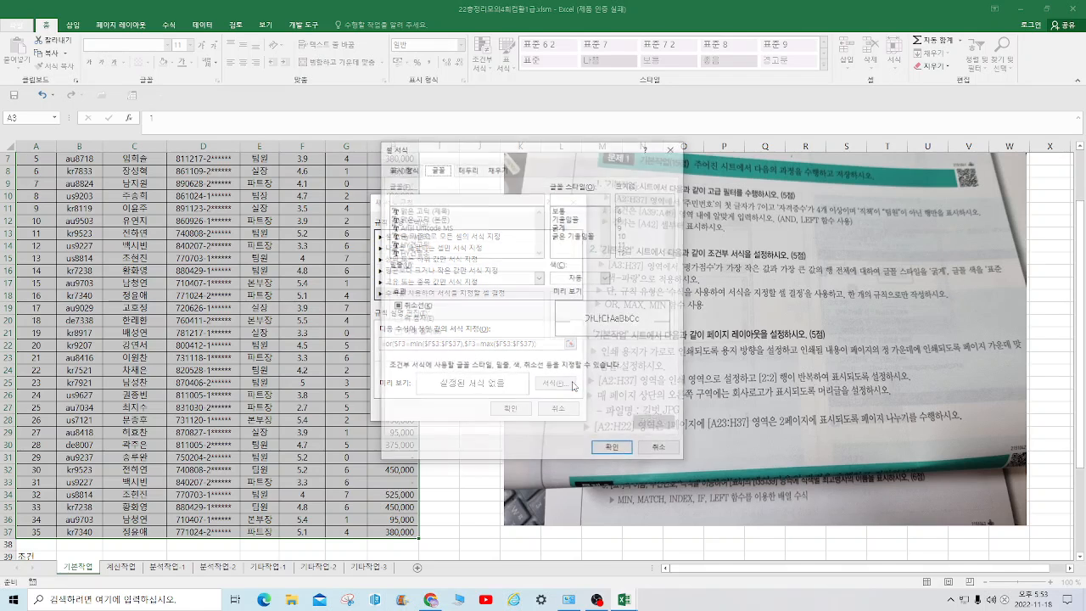
click(563, 227)
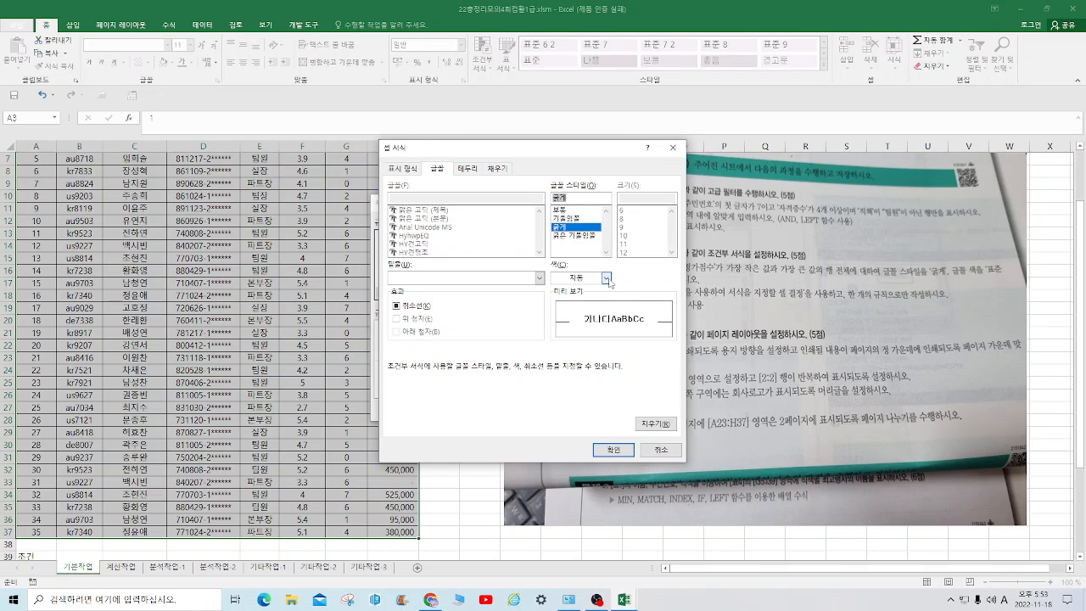
click(606, 277)
click(624, 380)
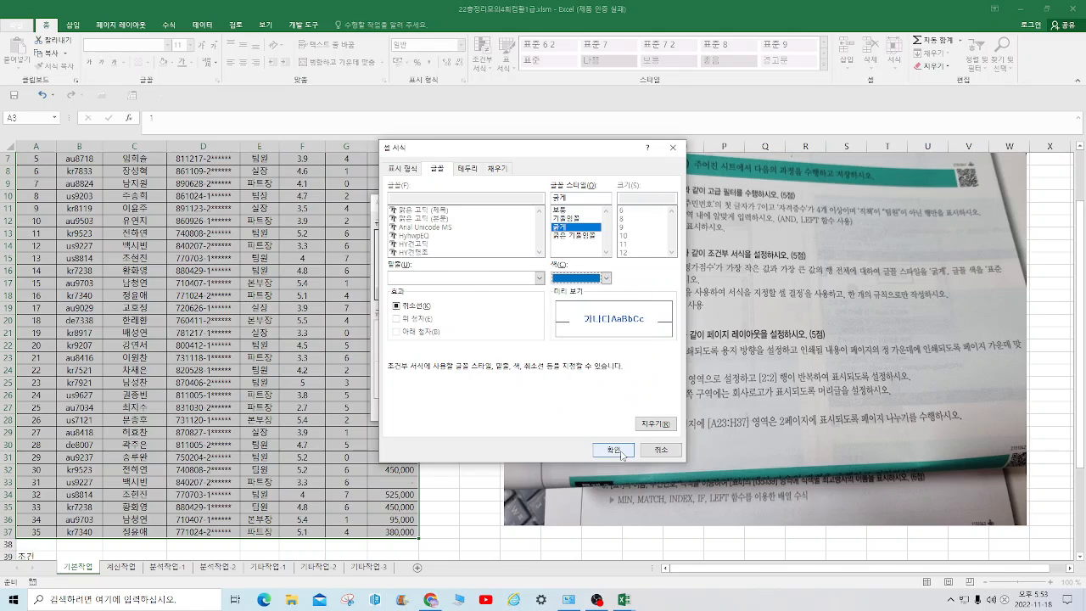
click(614, 450)
click(509, 408)
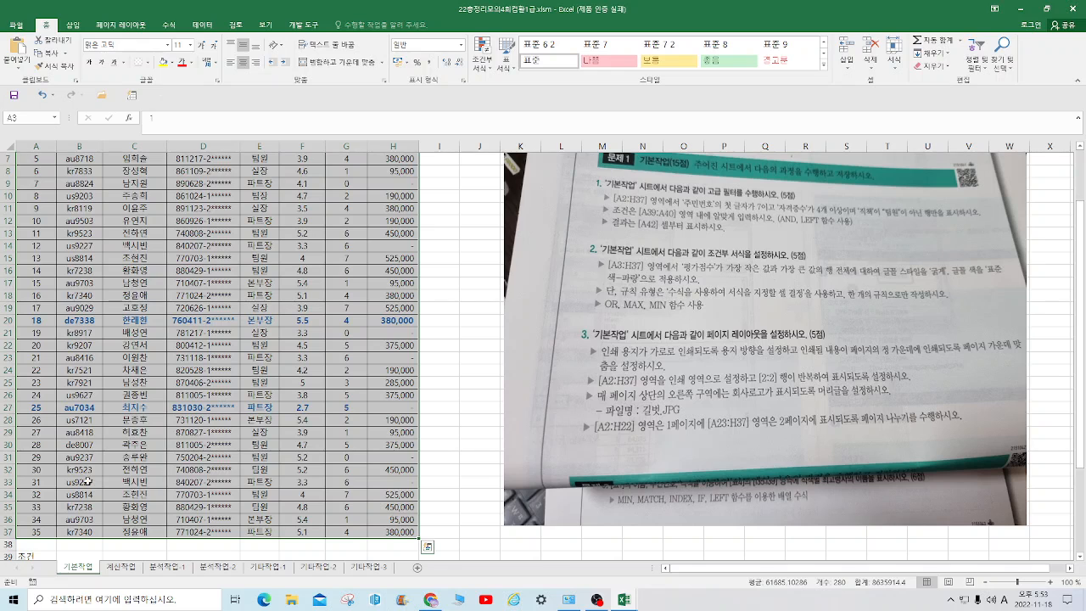
Set the sheet's page orientation to landscape (가로) and centre the printout on the page both horizontally and vertically
scroll(343, 289, up, 2)
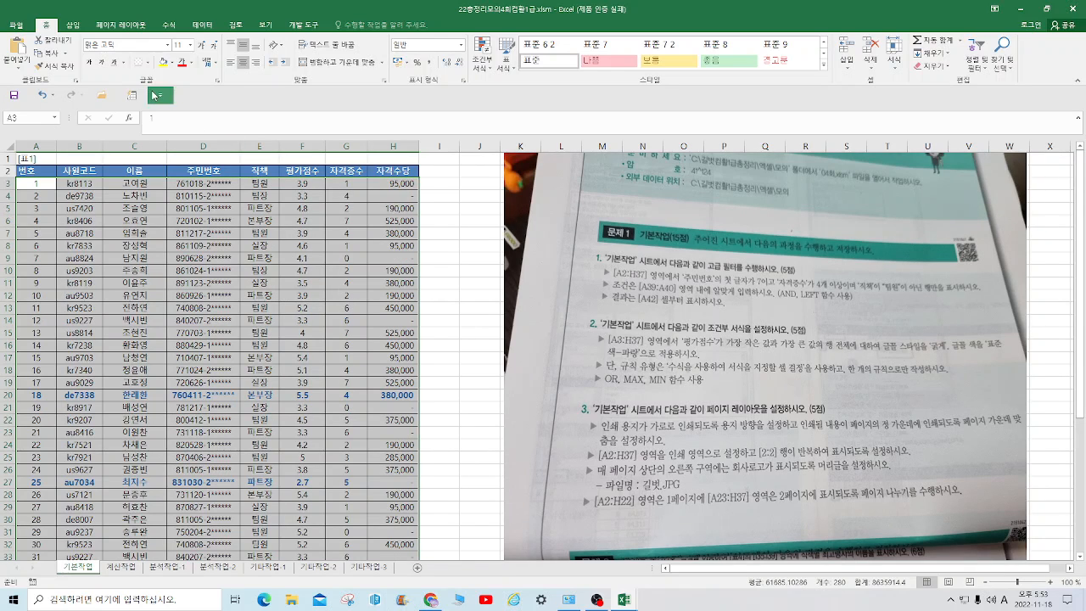
click(128, 25)
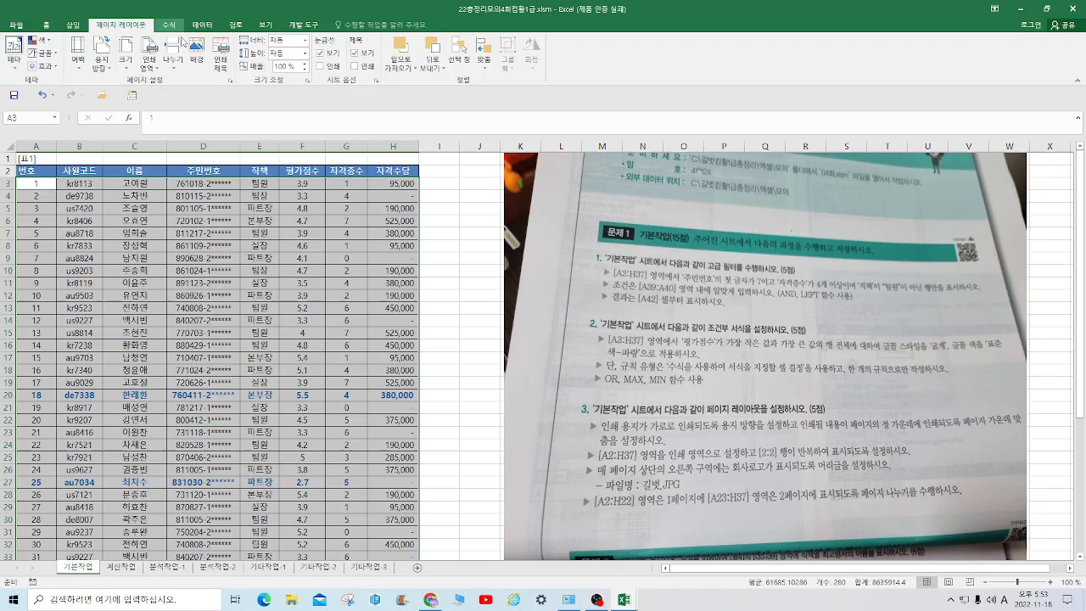
click(231, 82)
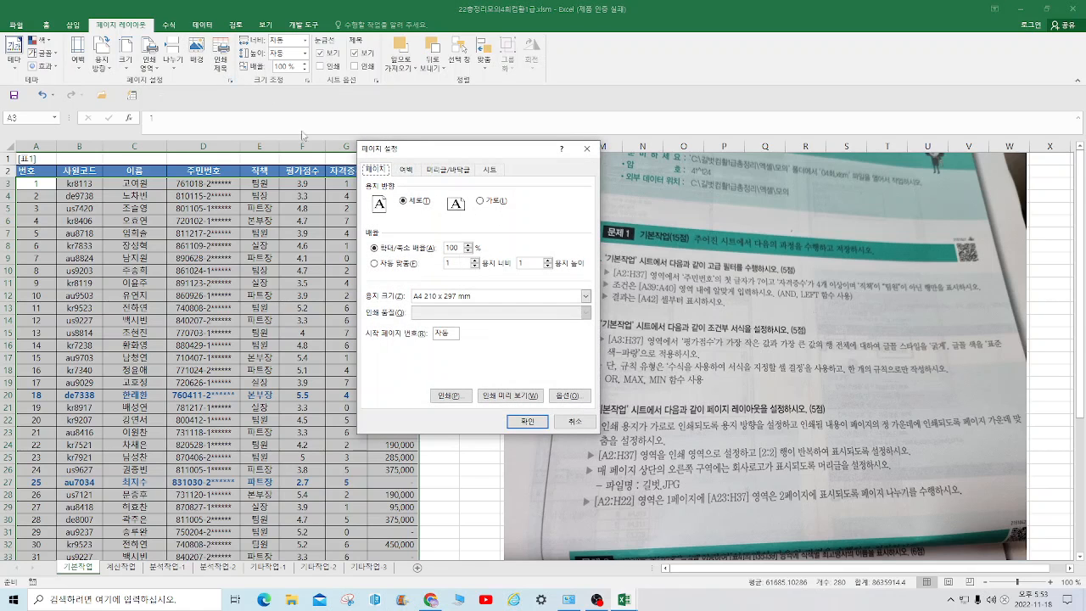
click(480, 202)
drag(508, 161, 394, 176)
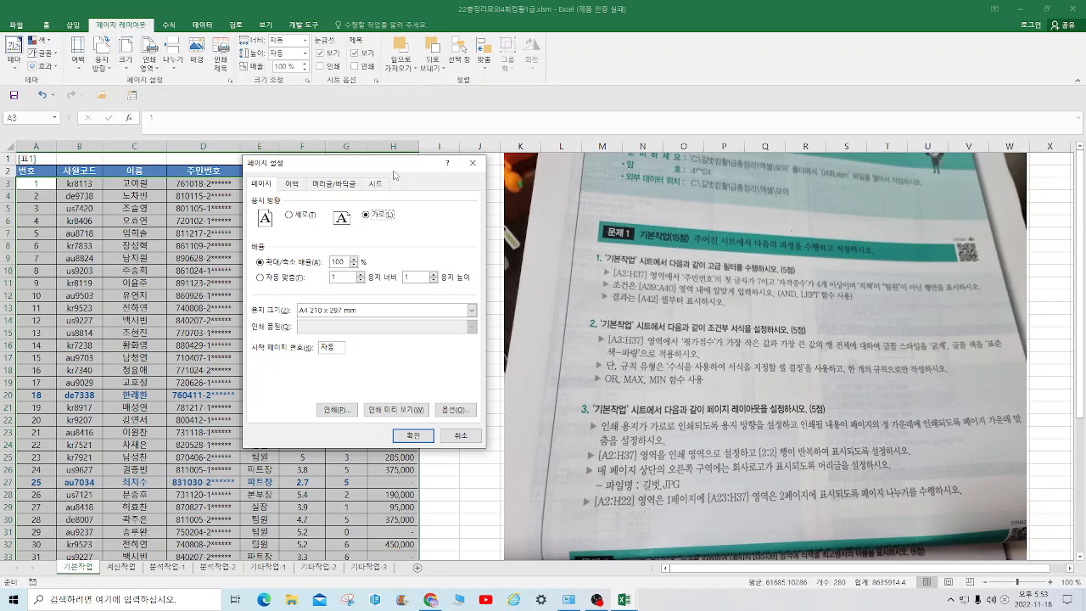
click(291, 183)
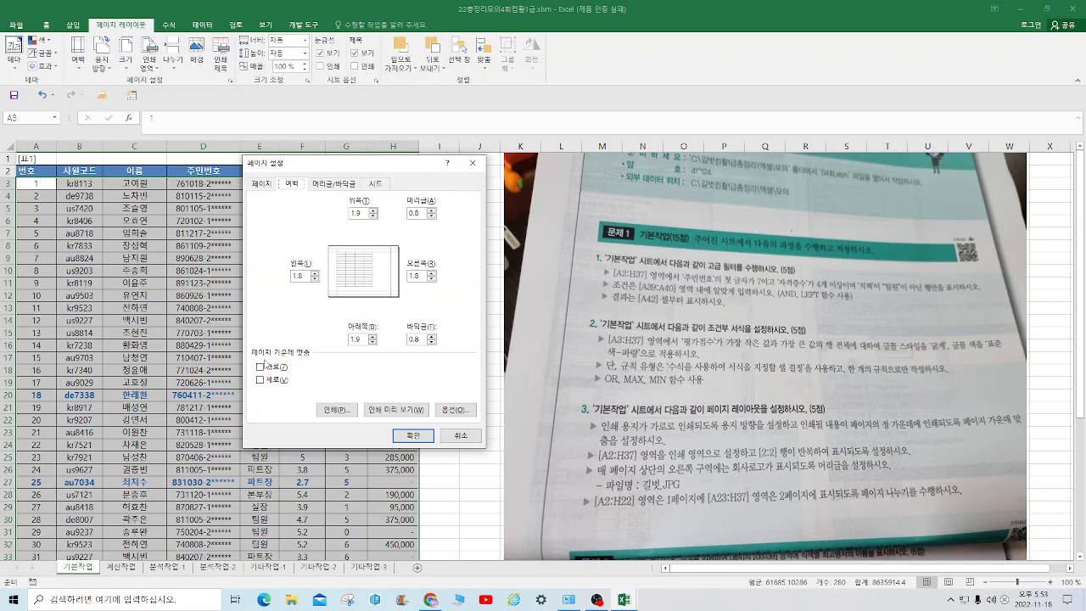
click(260, 366)
click(261, 380)
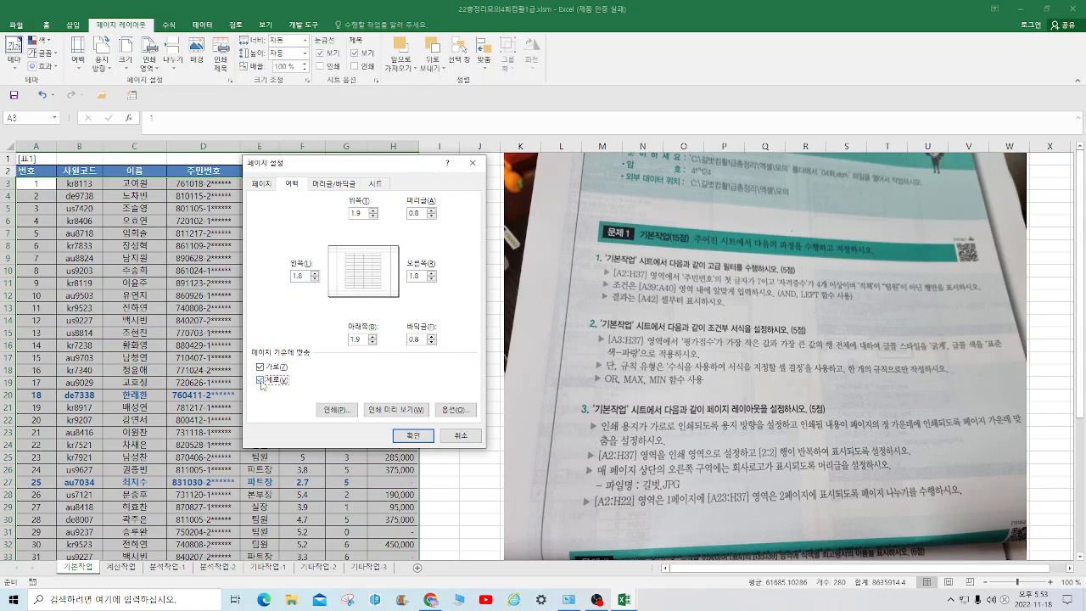
Set the sheet's print area to A2:H37 in the page setup
click(377, 184)
click(327, 204)
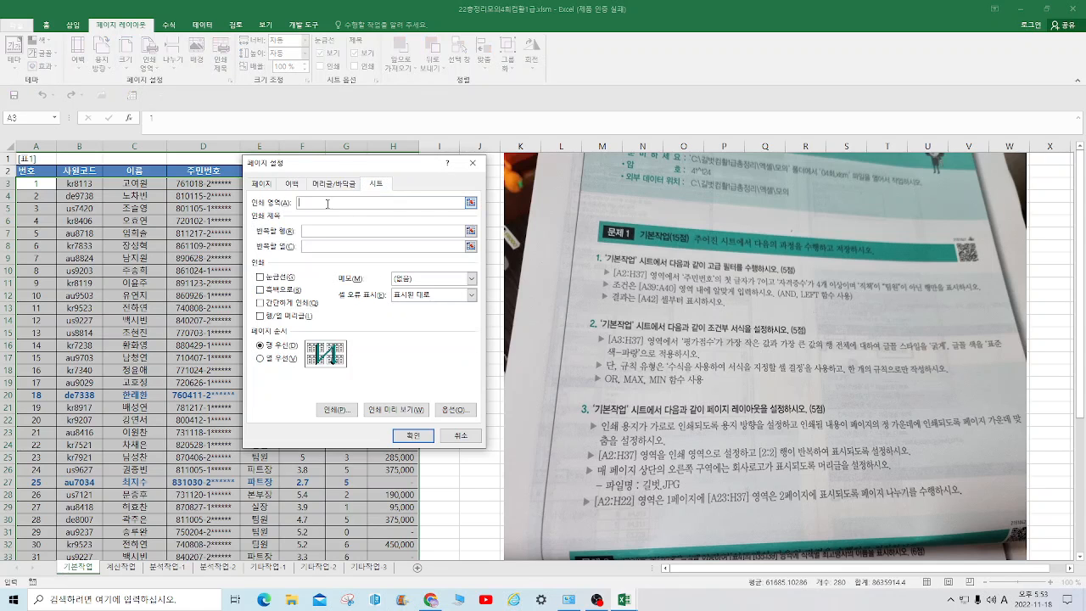
drag(336, 167, 536, 132)
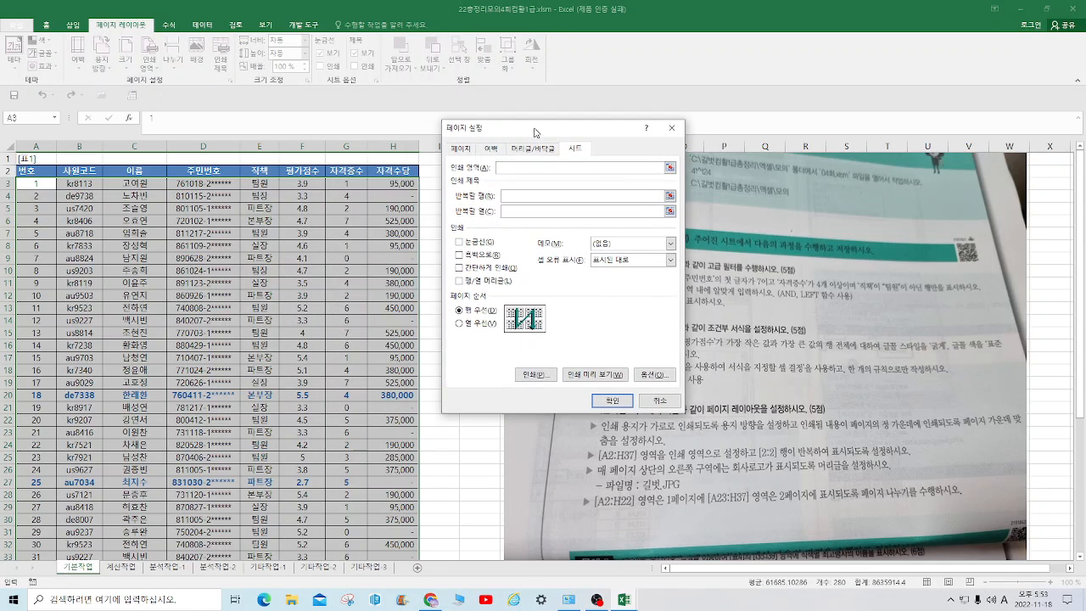
drag(26, 172, 390, 533)
drag(594, 131, 407, 146)
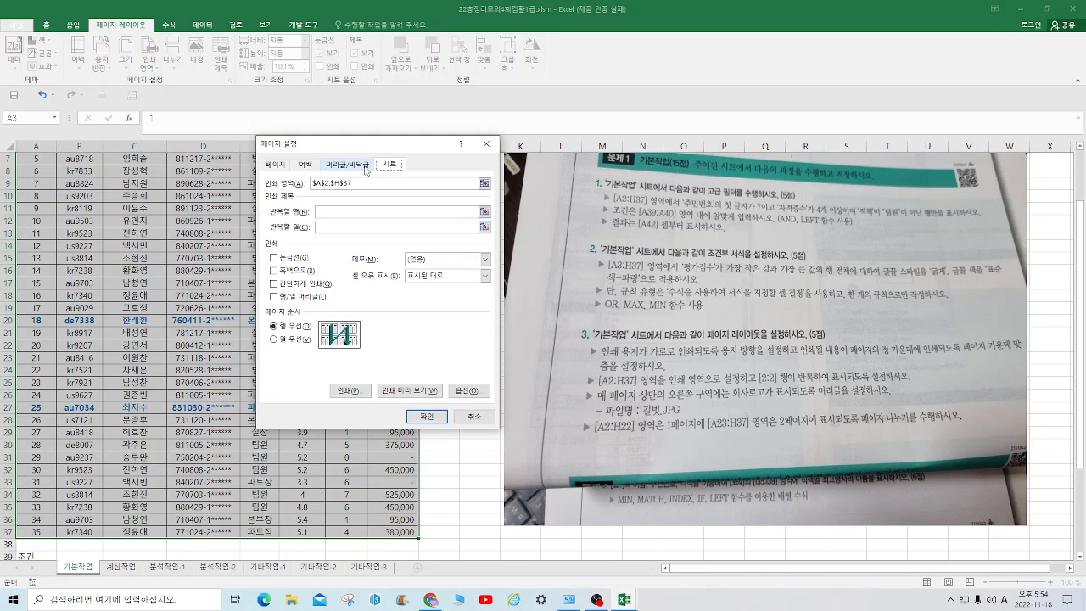
Insert the picture 길벗.JPG from the 23년총정리1급 > 엑셀 > 모의 folder into the header's right section and apply the page setup
click(347, 164)
click(343, 250)
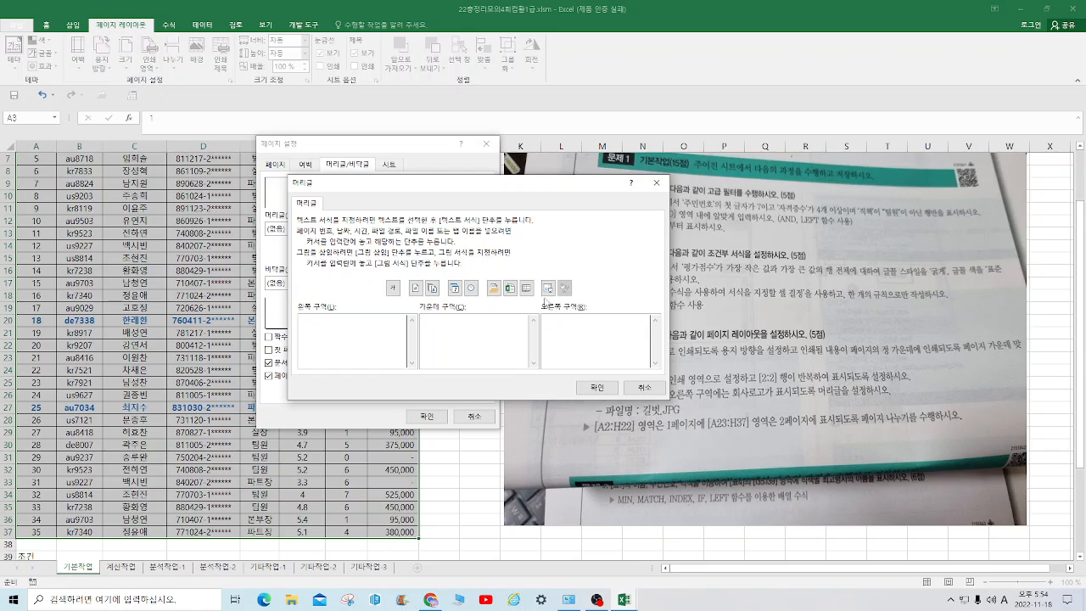
click(547, 289)
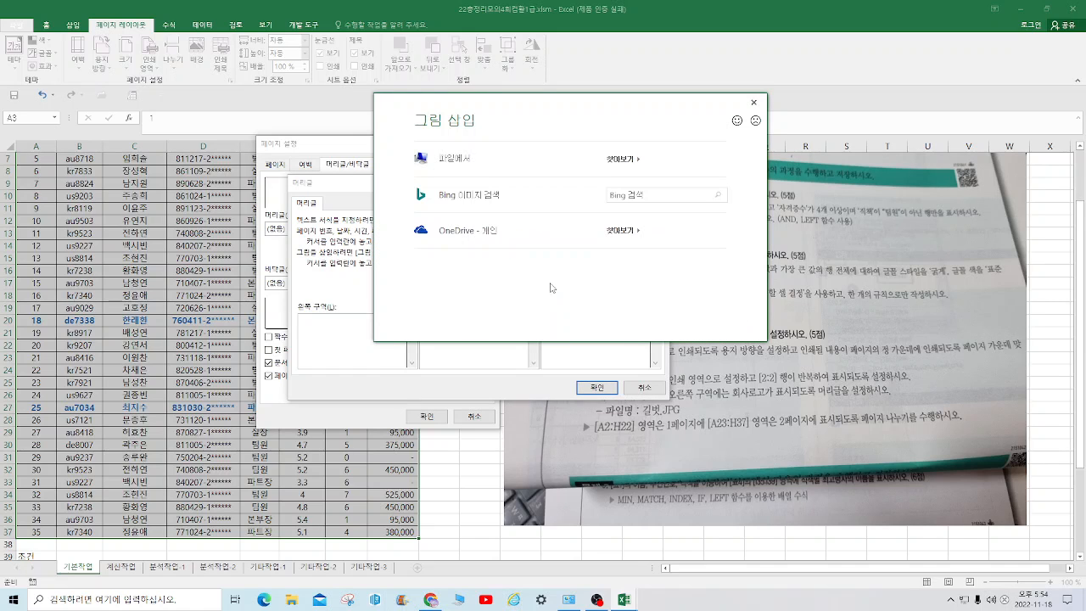
click(635, 158)
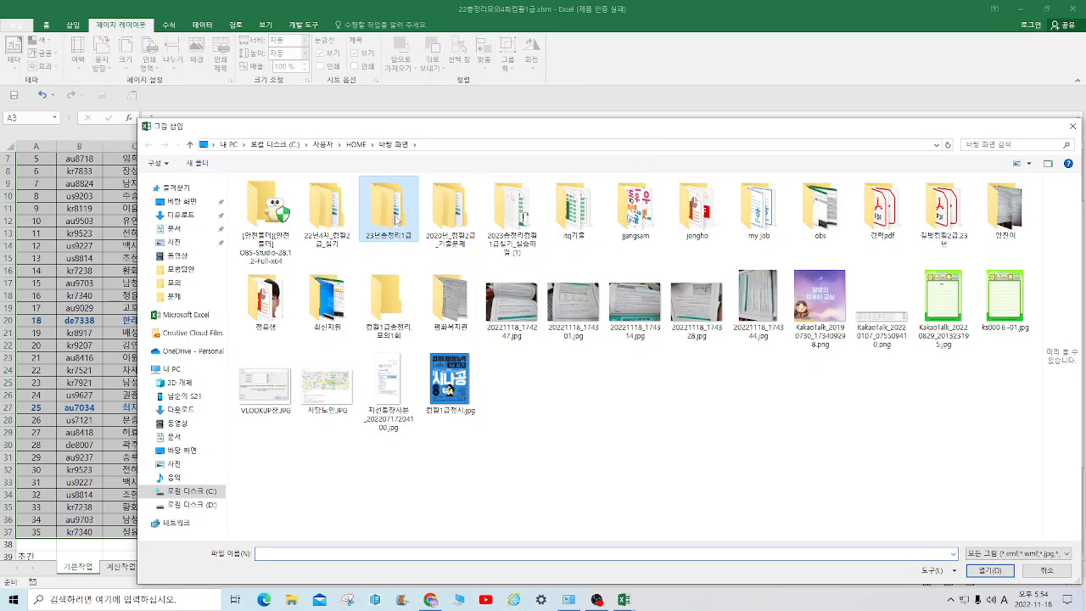
double_click(396, 222)
double_click(264, 222)
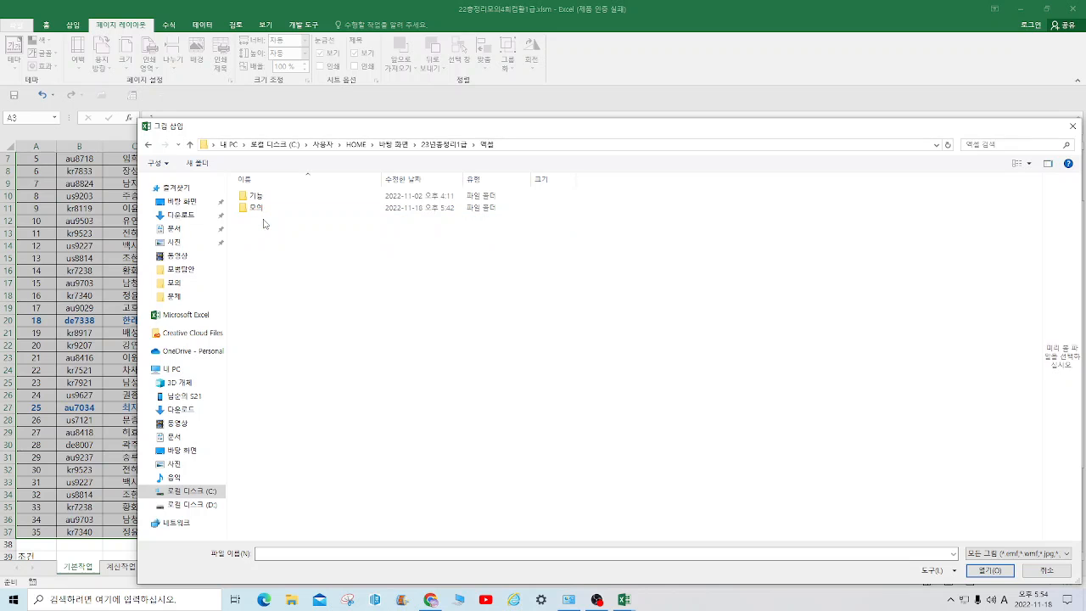
double_click(257, 208)
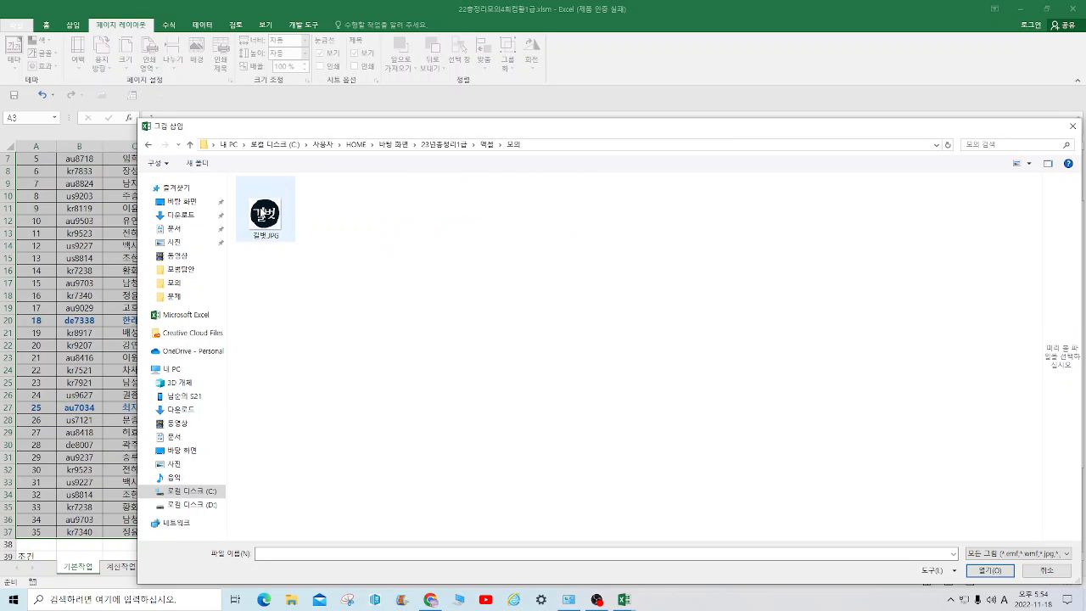
click(268, 213)
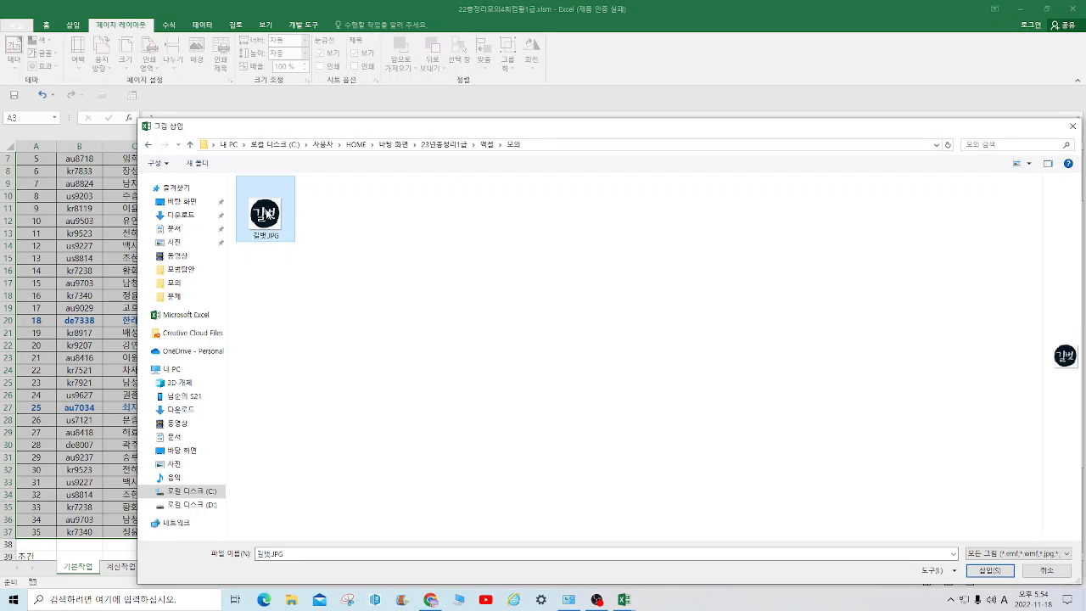
click(982, 572)
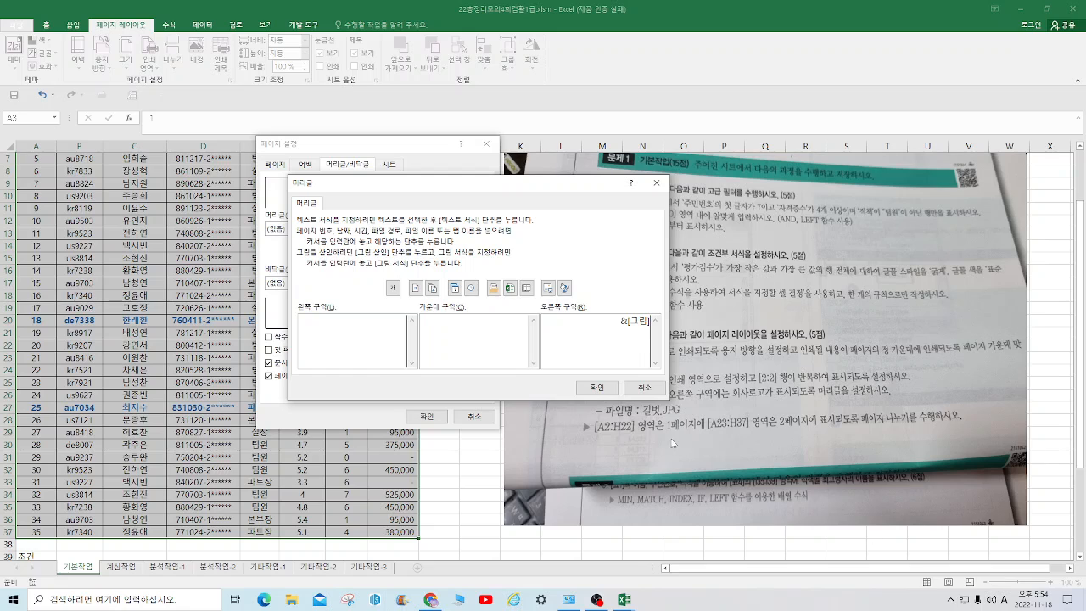
click(597, 386)
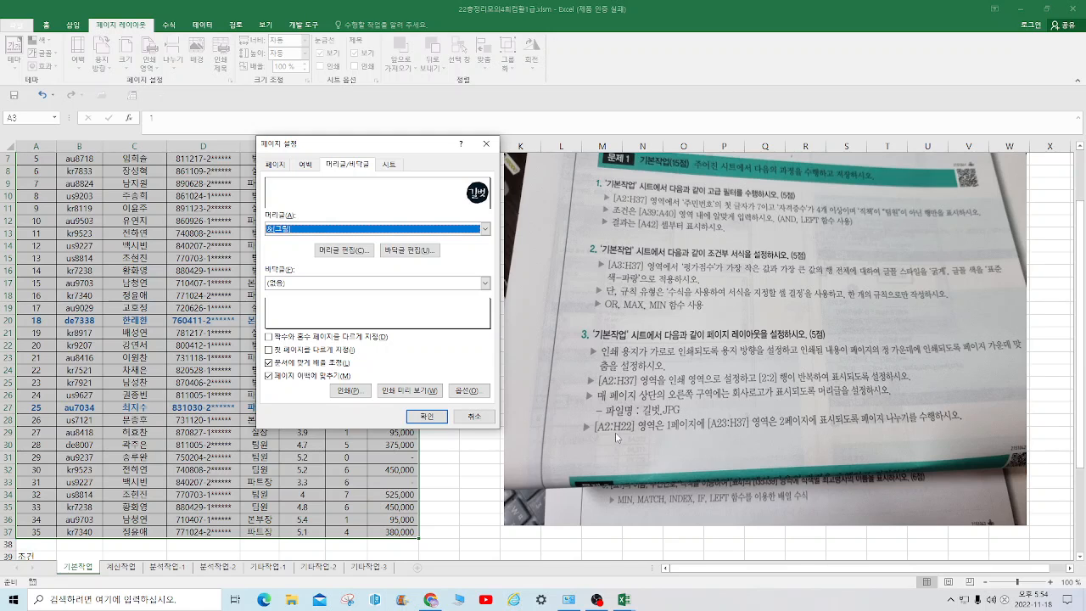
click(425, 415)
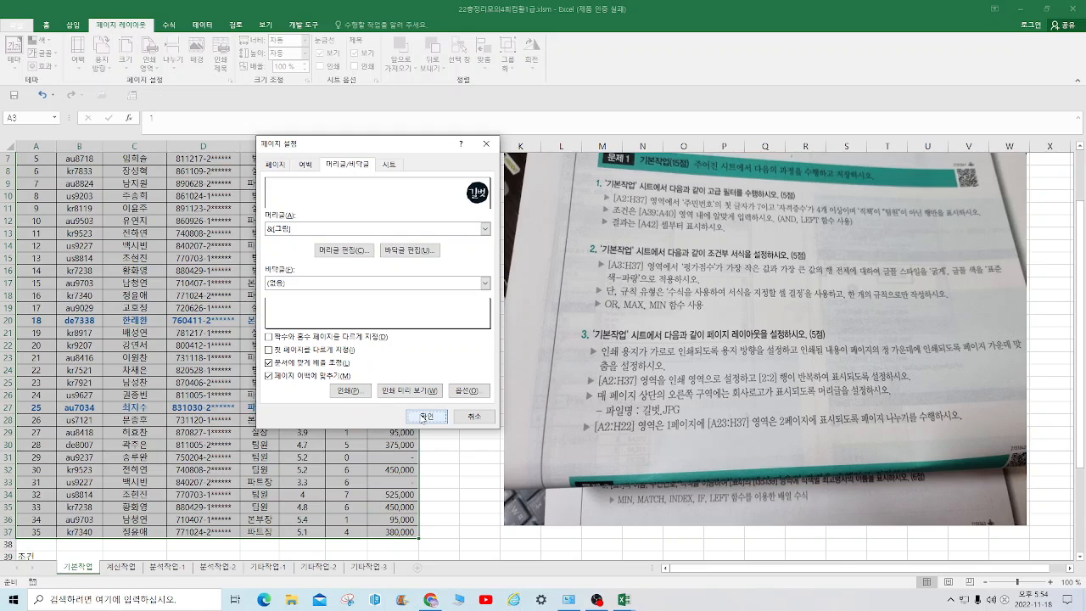
Insert a page break at cell A23 so that the second page starts at row 23
scroll(643, 497, up, 1)
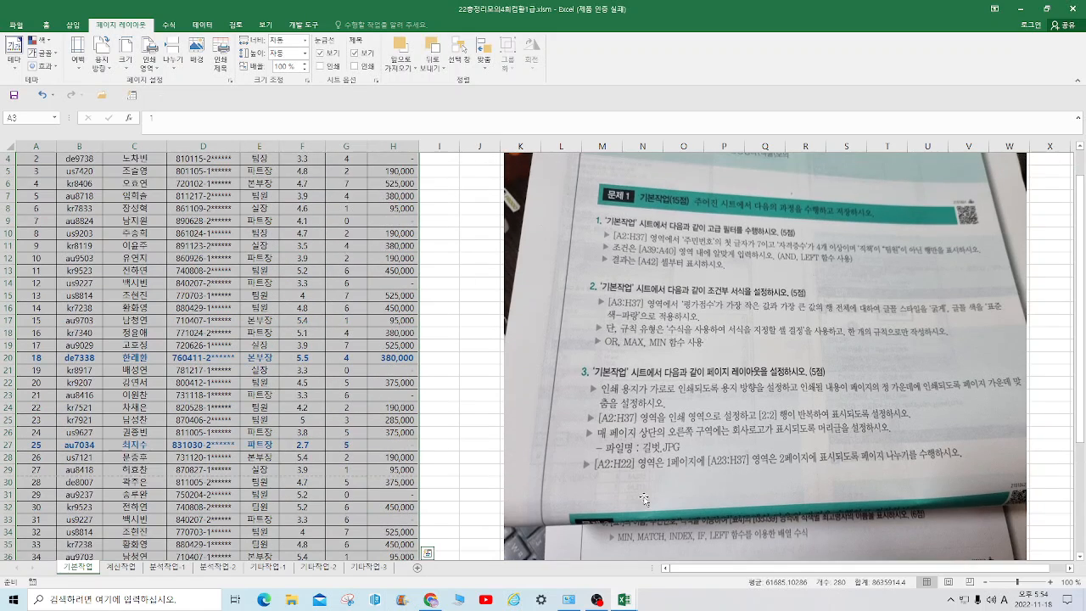
scroll(726, 549, up, 1)
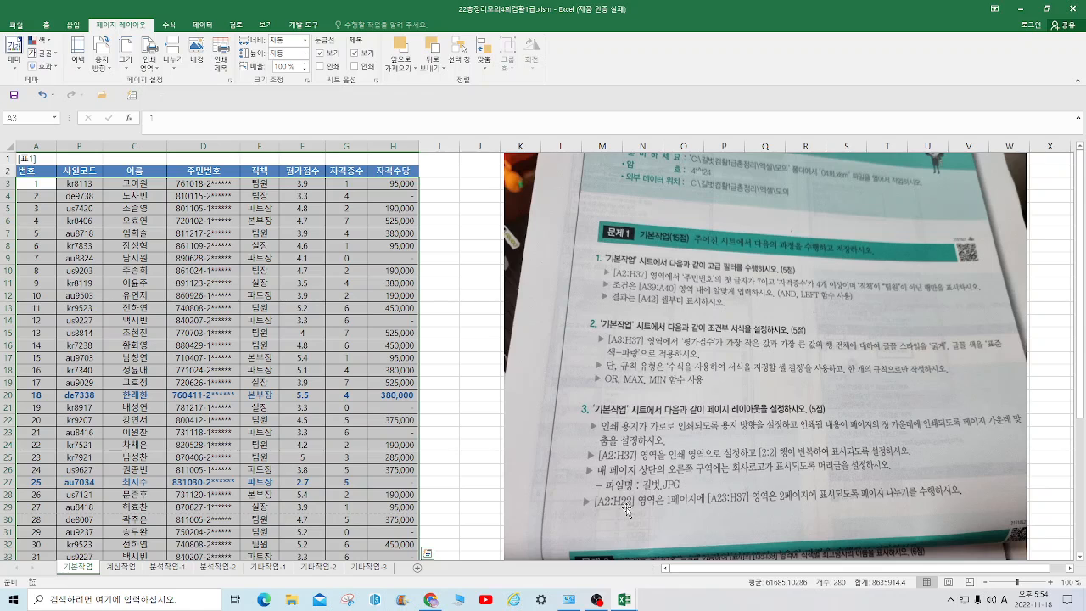
click(30, 432)
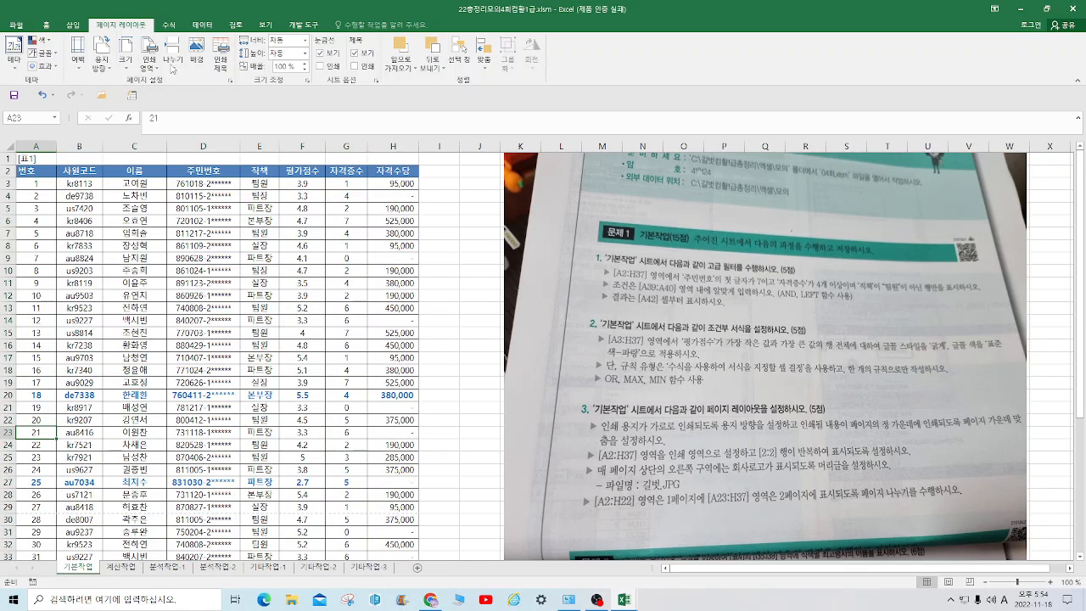
click(173, 70)
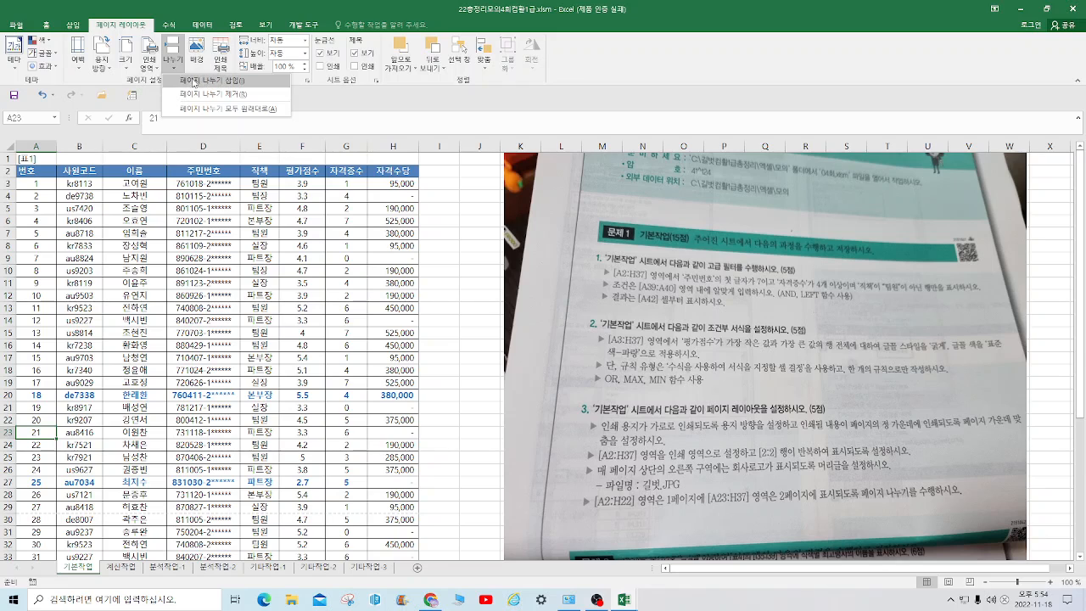
click(204, 88)
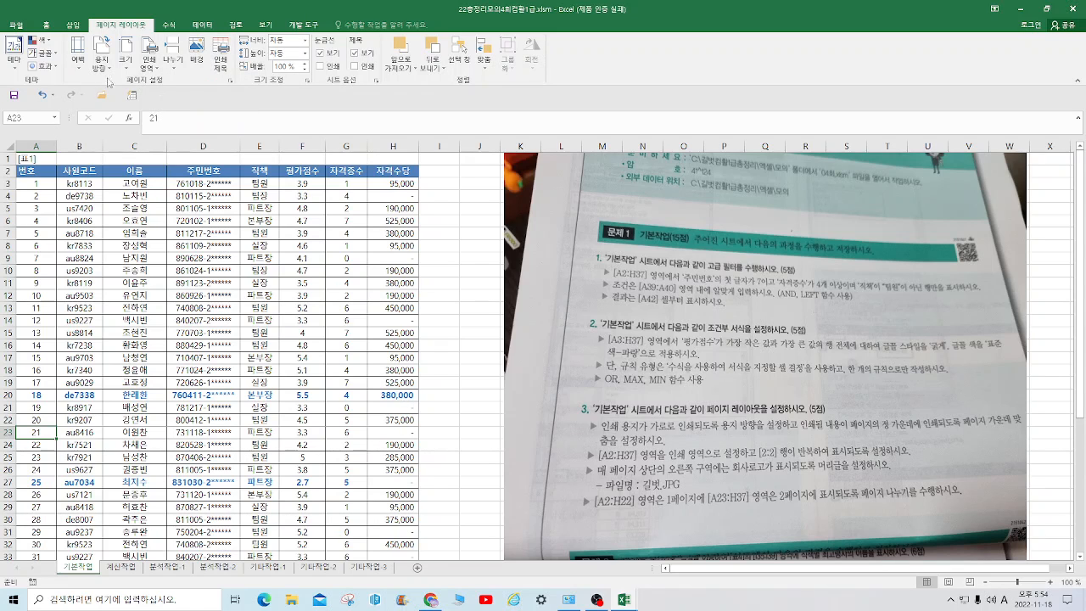
Check both pages of the 기본작업 sheet in the print preview and return to the worksheet
click(232, 81)
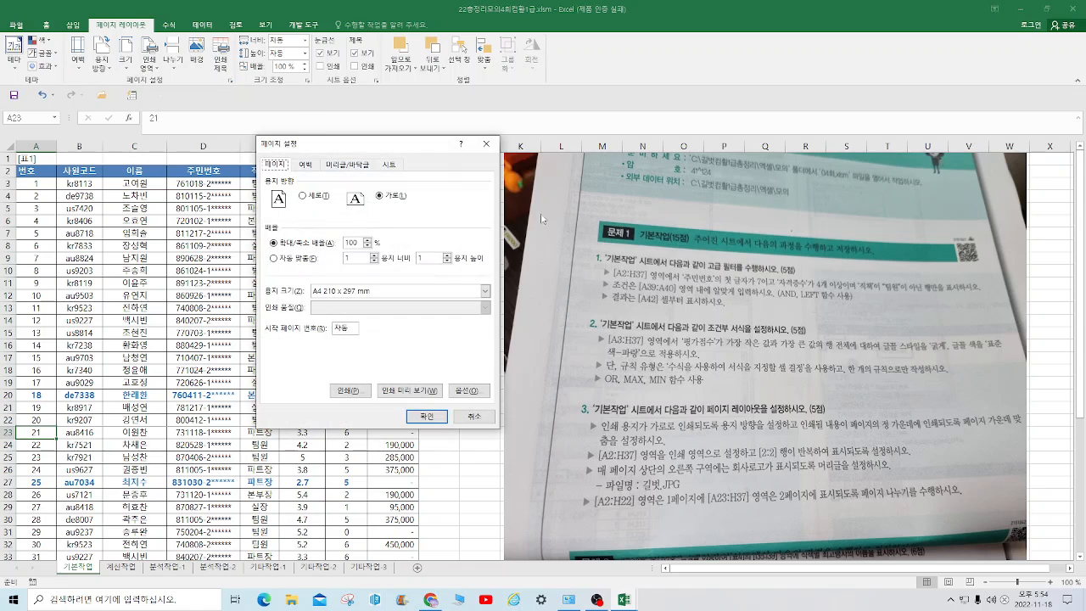
click(430, 392)
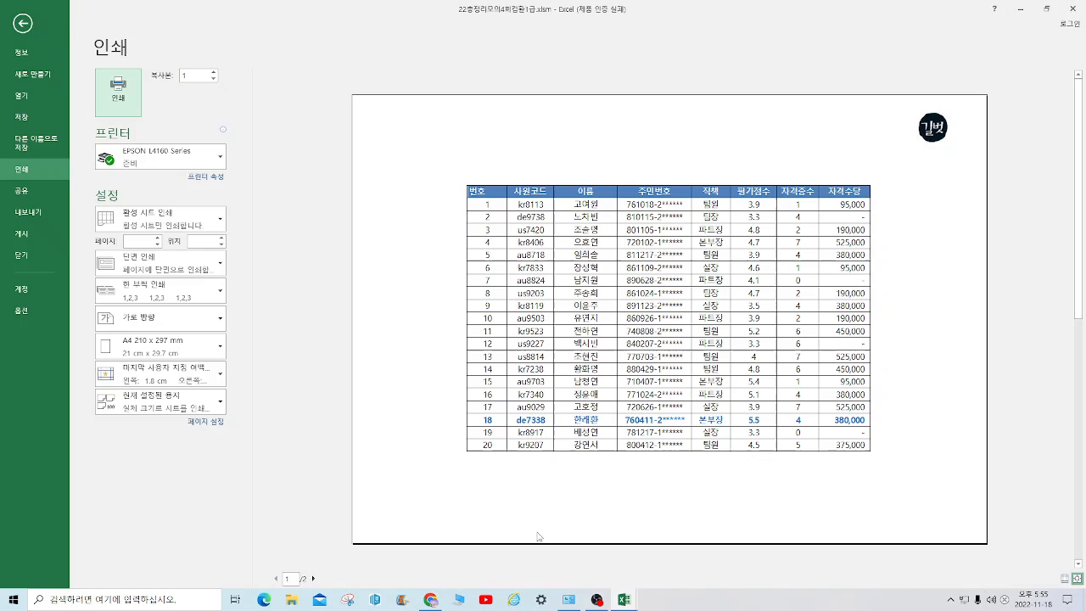
click(314, 579)
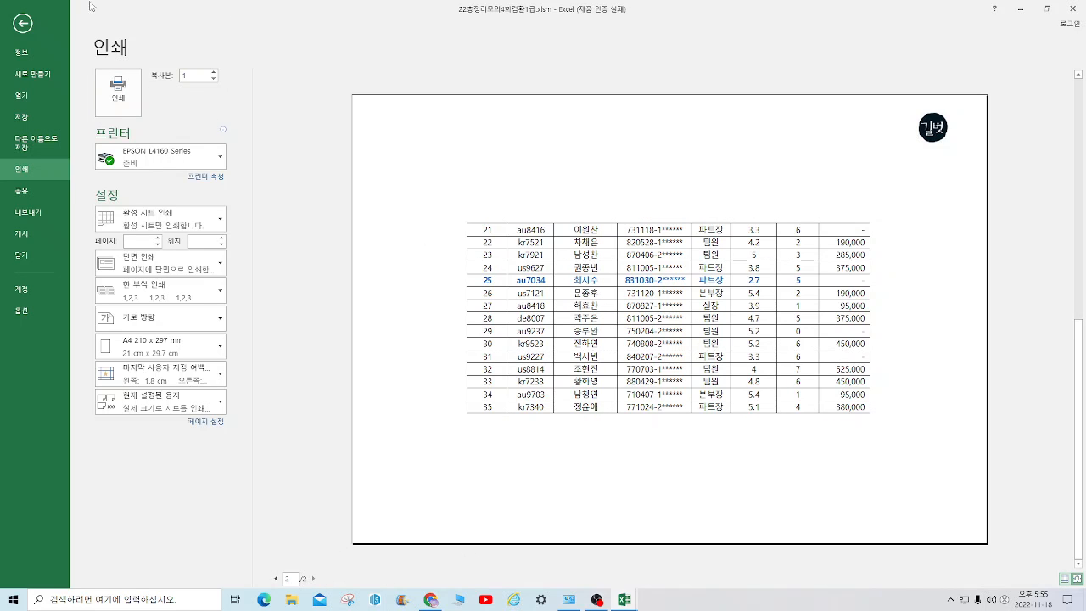
click(24, 25)
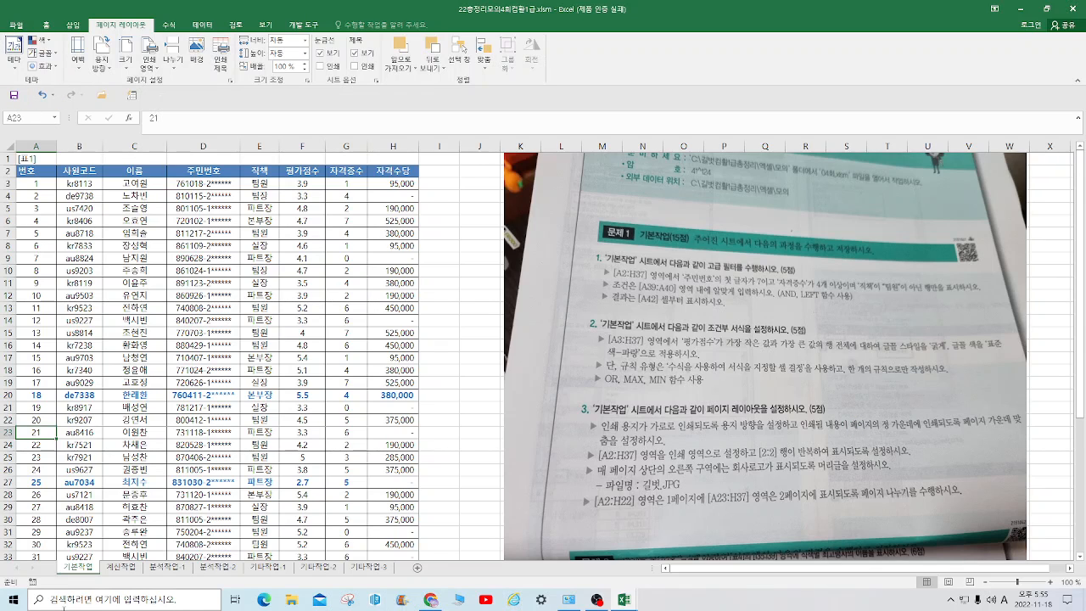
On the 분석작업-1 sheet, start a Microsoft Query import using MS Access Database as the data source
click(166, 567)
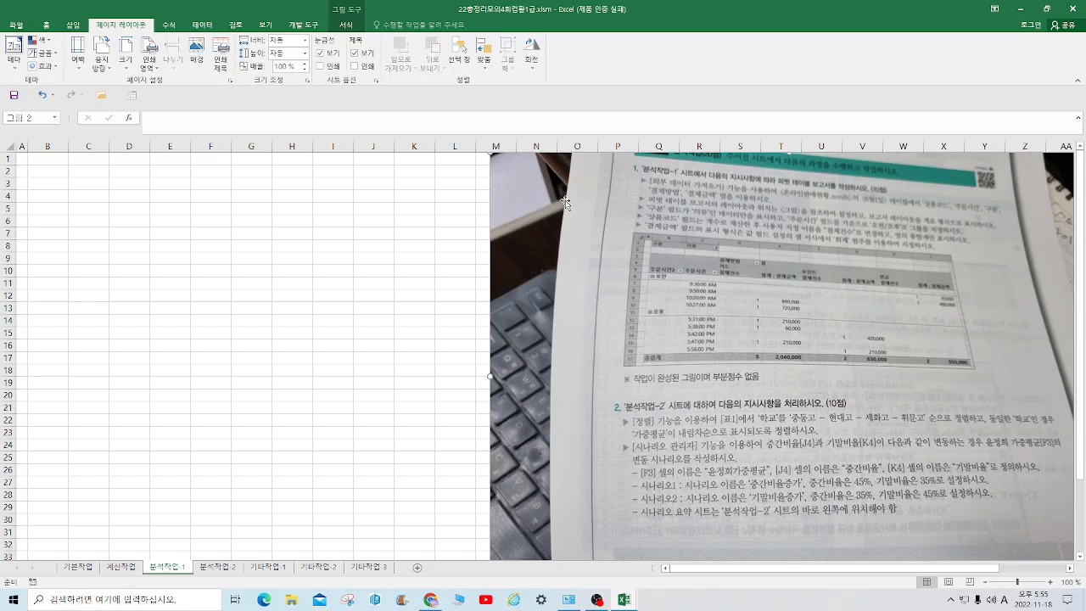
click(210, 28)
click(259, 233)
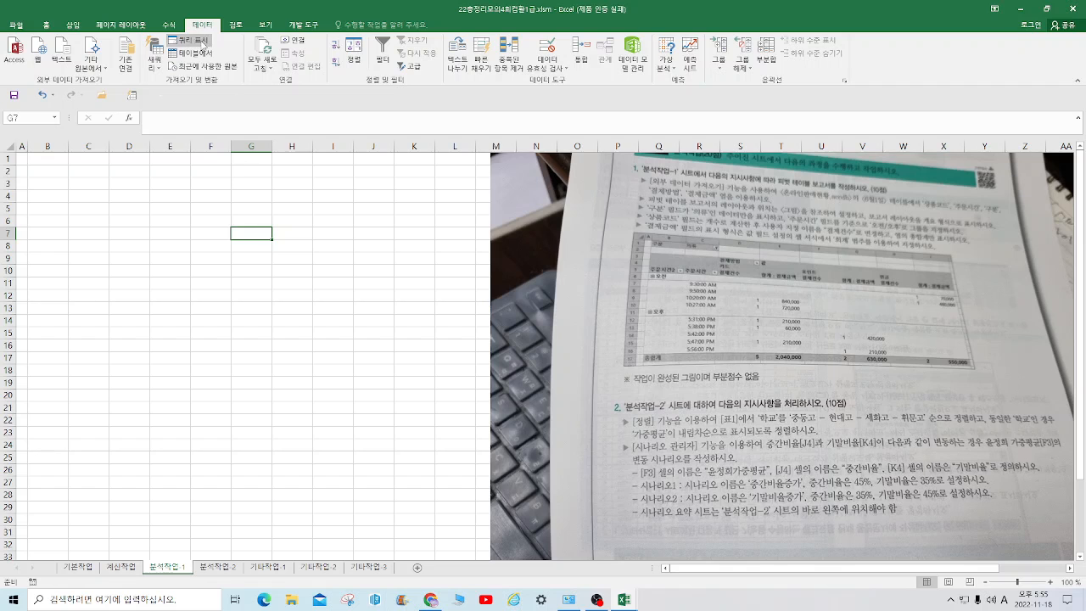
click(100, 67)
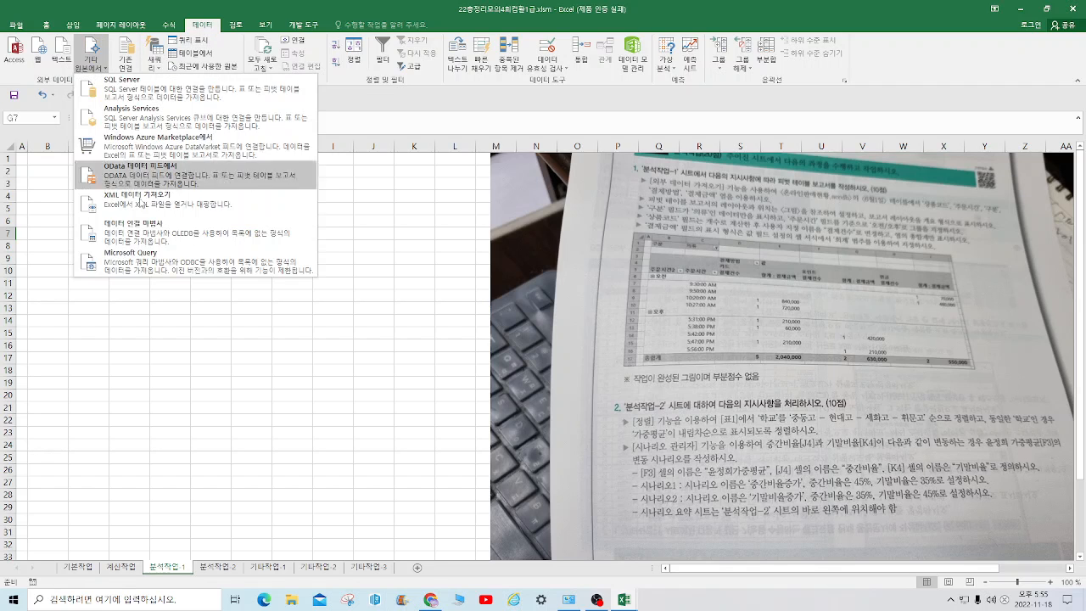
click(237, 258)
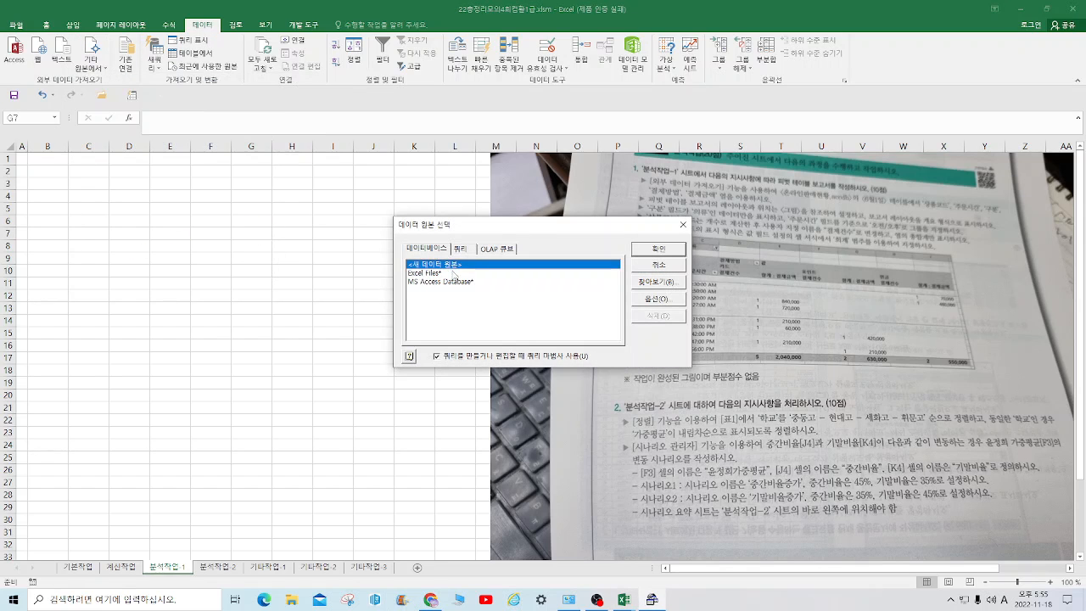
double_click(454, 285)
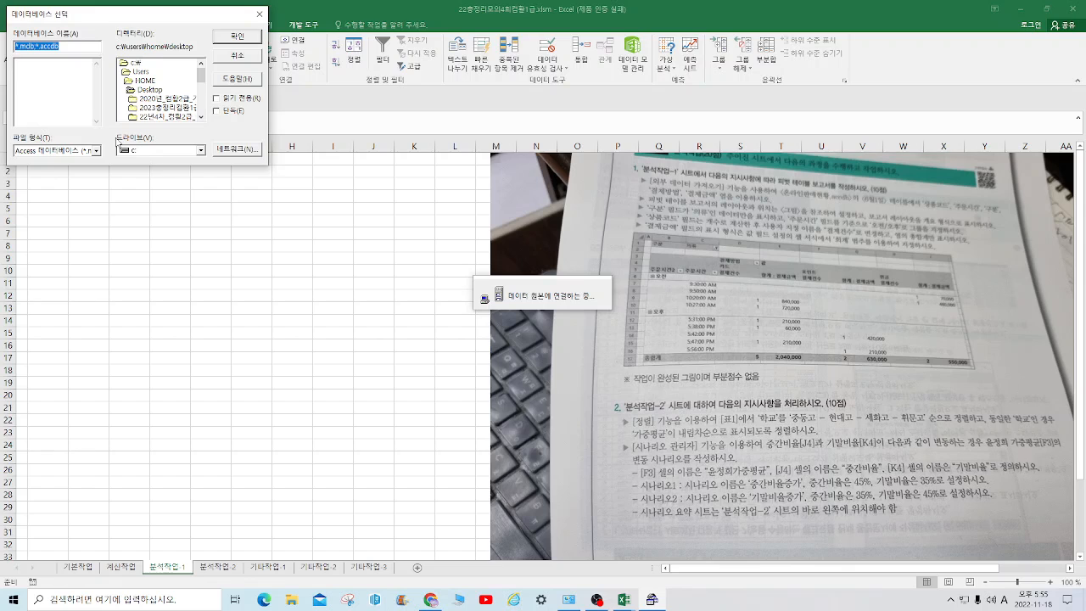
Choose the database 온라인판매현황.accdb from the 엑셀 > 모의 folder inside the 2023총정리컴활1급 desktop folder
double_click(172, 109)
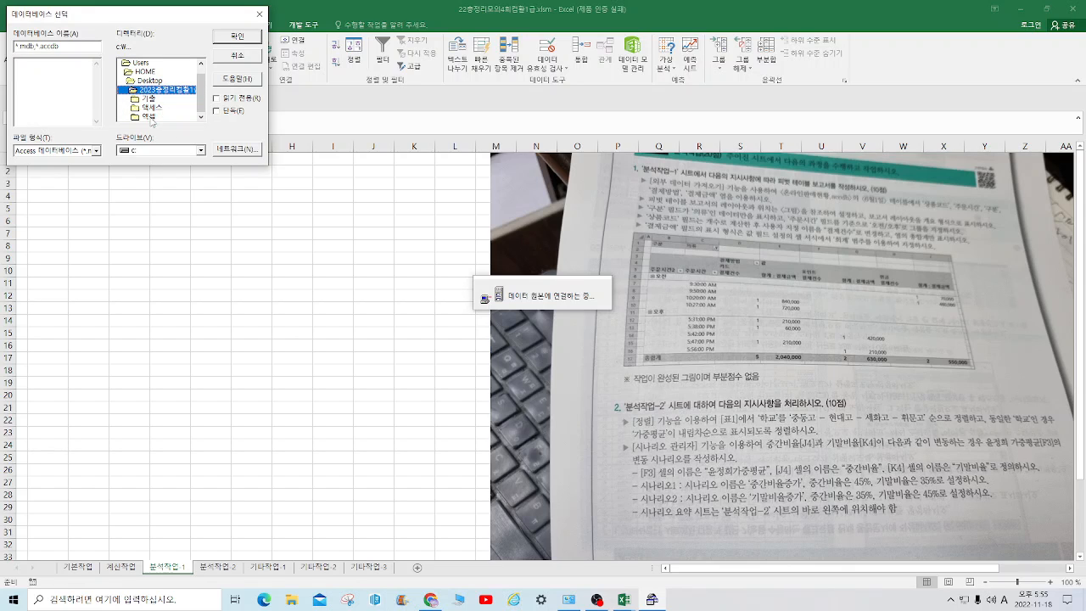
double_click(150, 118)
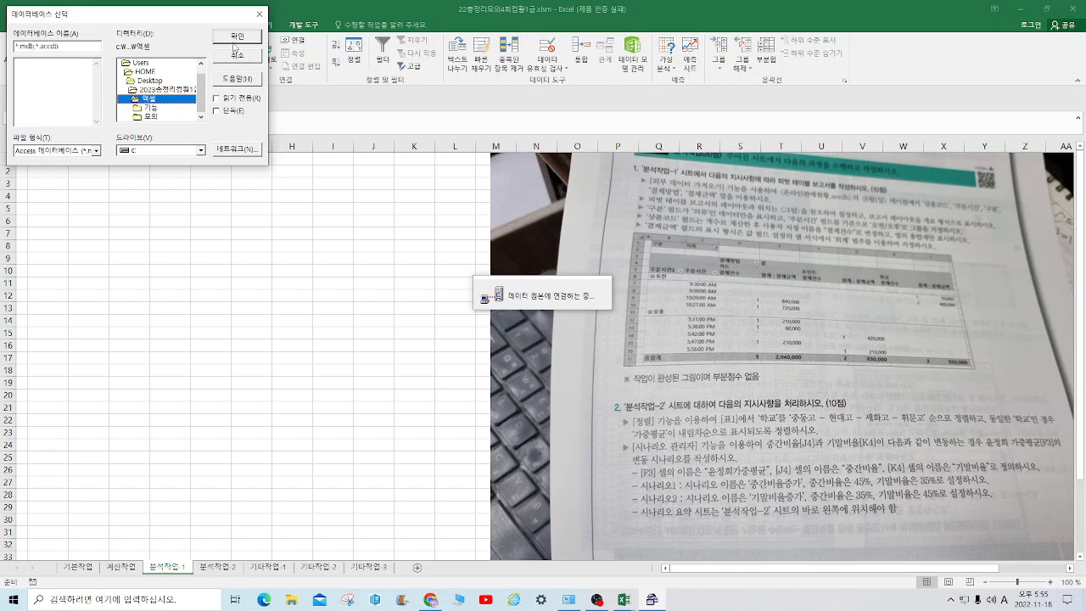
double_click(145, 99)
double_click(164, 90)
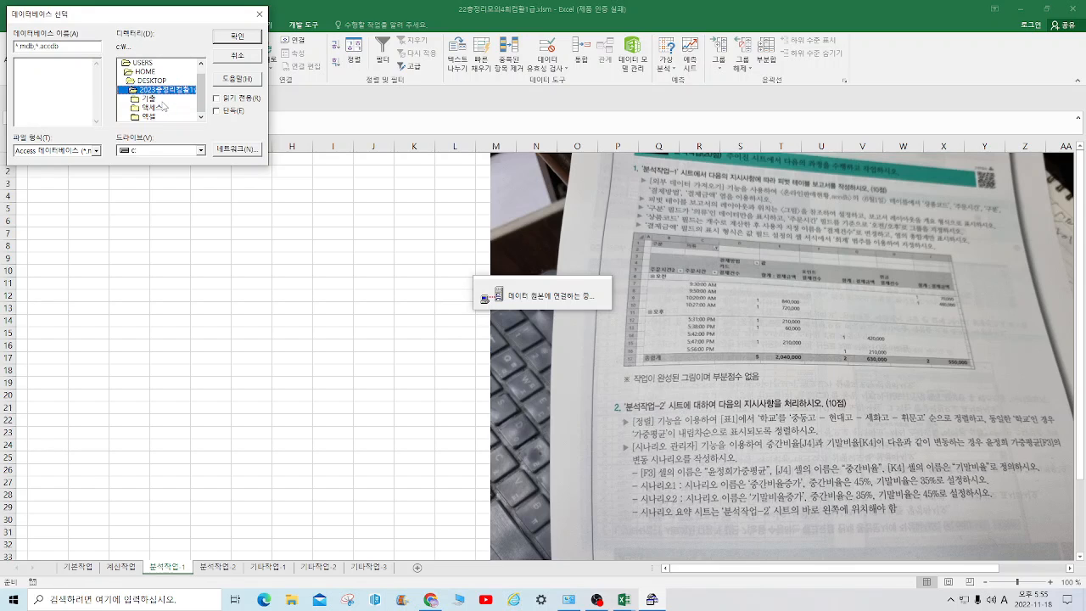
double_click(149, 117)
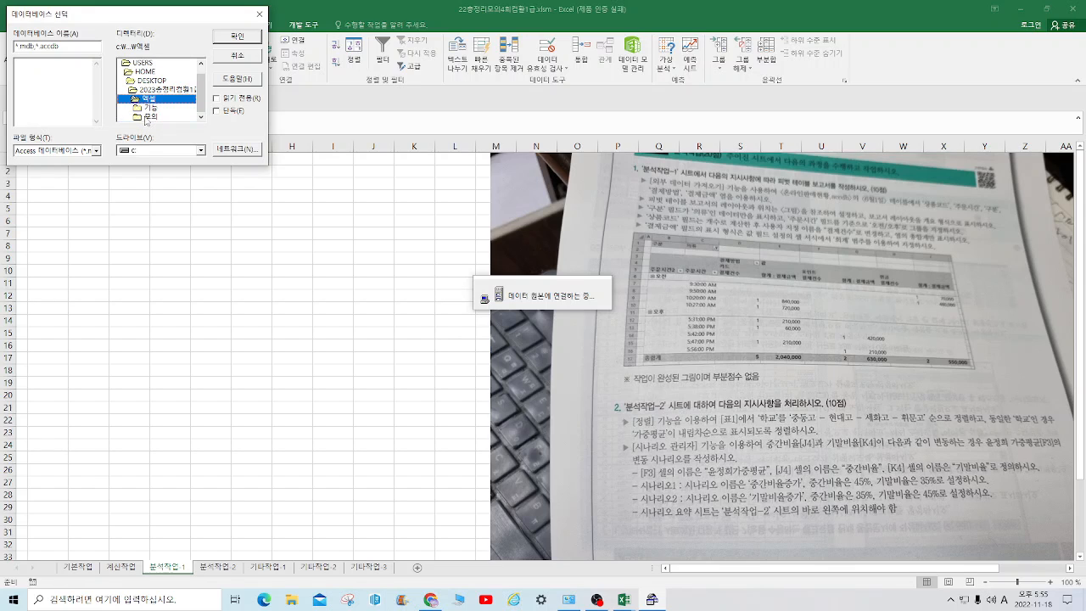
double_click(153, 118)
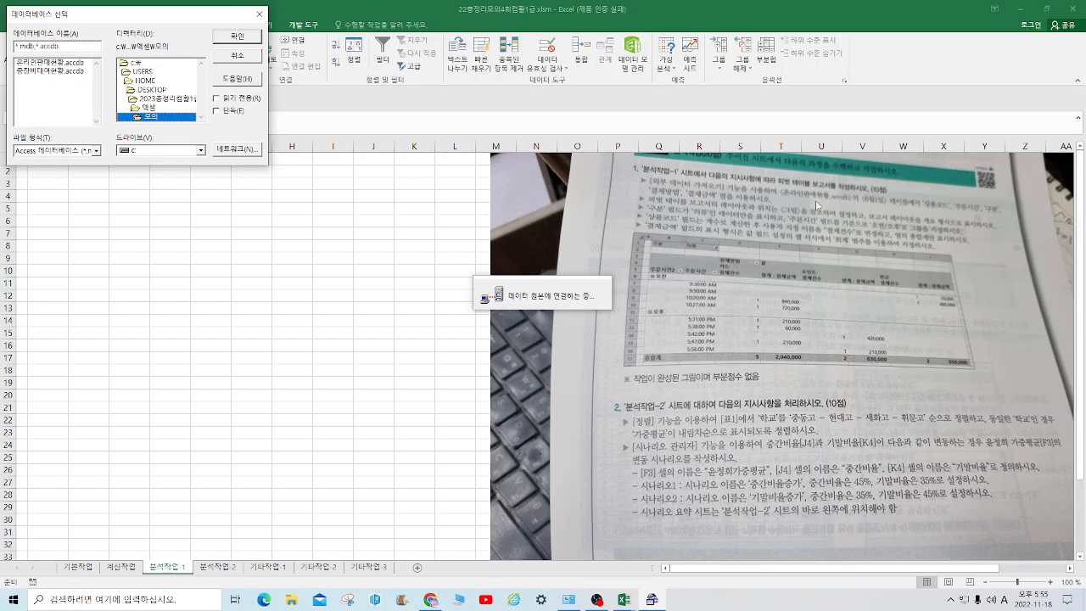
double_click(69, 65)
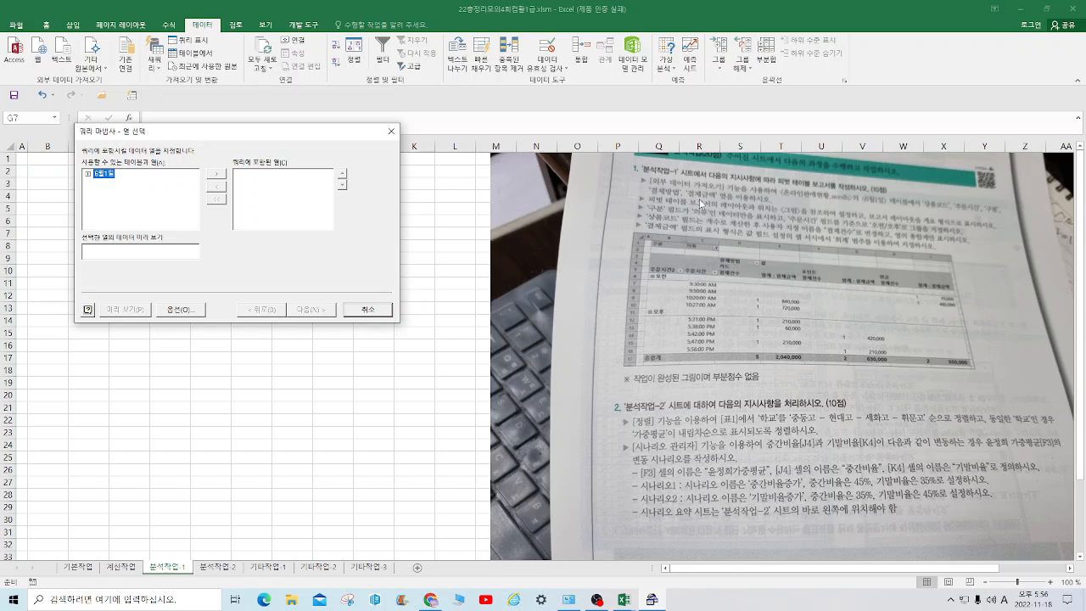
Add the columns 상품코드, 주문시간, 구분, 결제방법 and 결제금액 to the query and finish the wizard without filtering or sorting
click(87, 173)
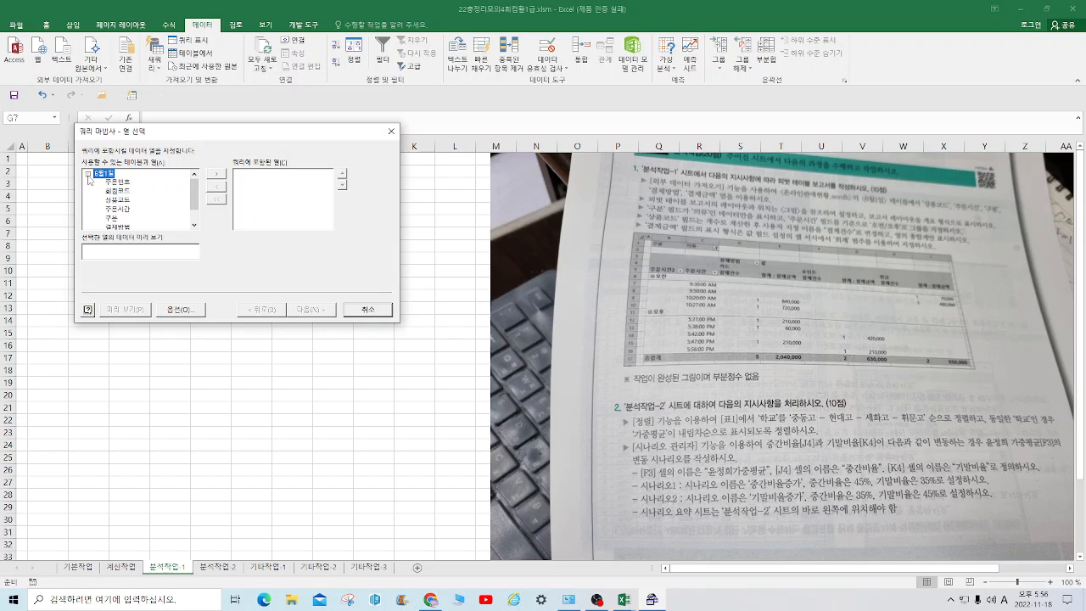
double_click(126, 201)
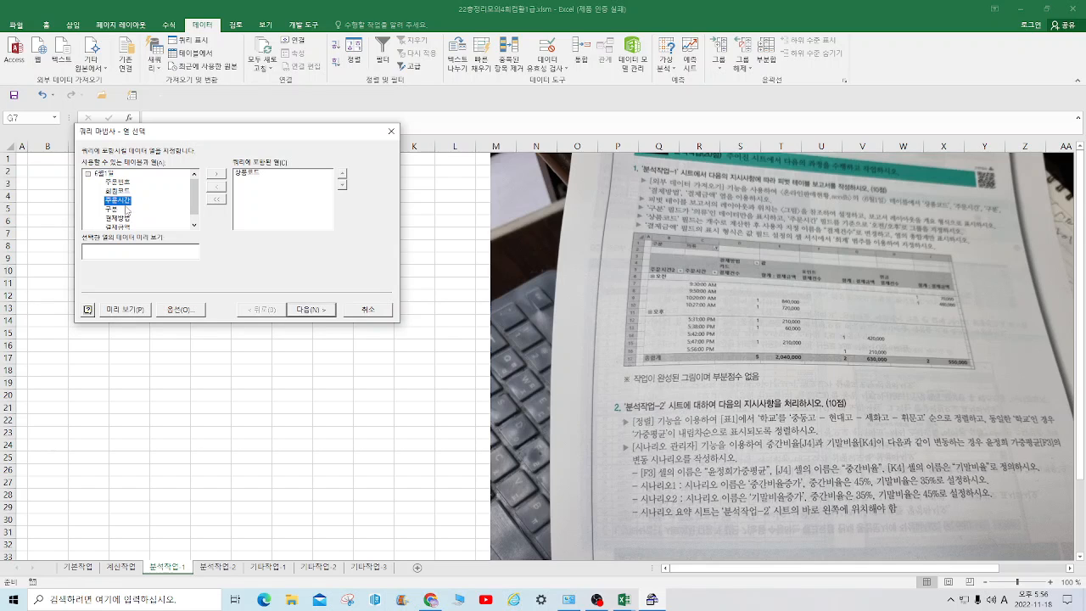
double_click(128, 202)
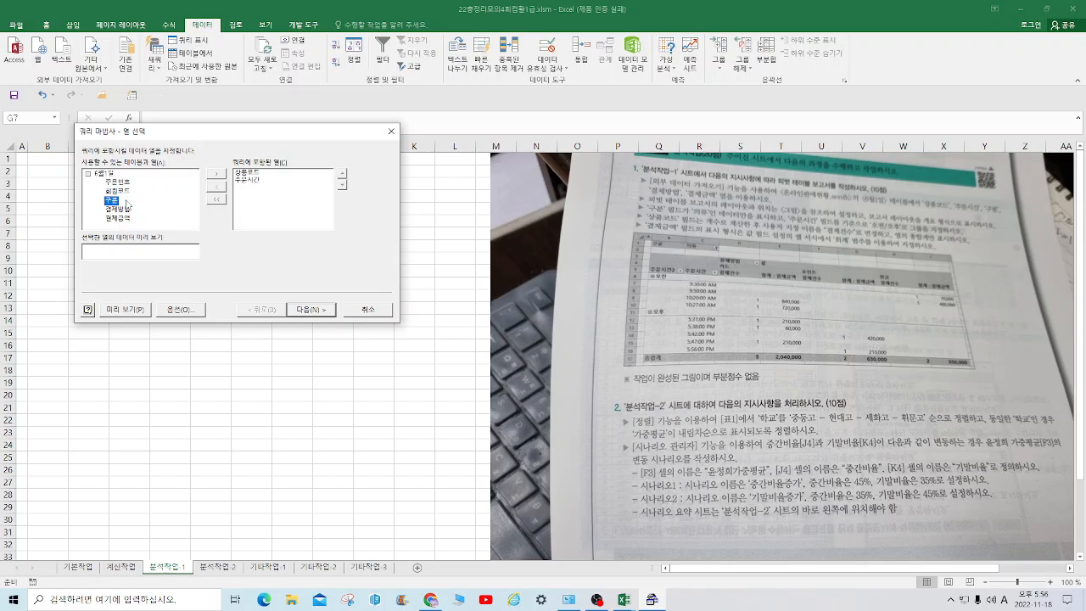
double_click(112, 202)
double_click(126, 201)
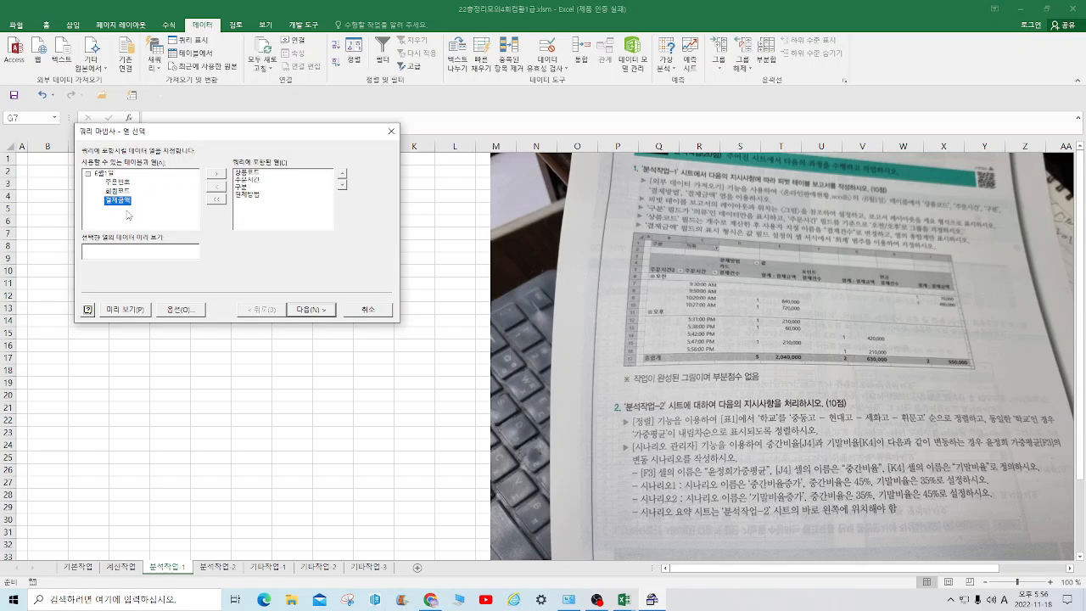
double_click(125, 203)
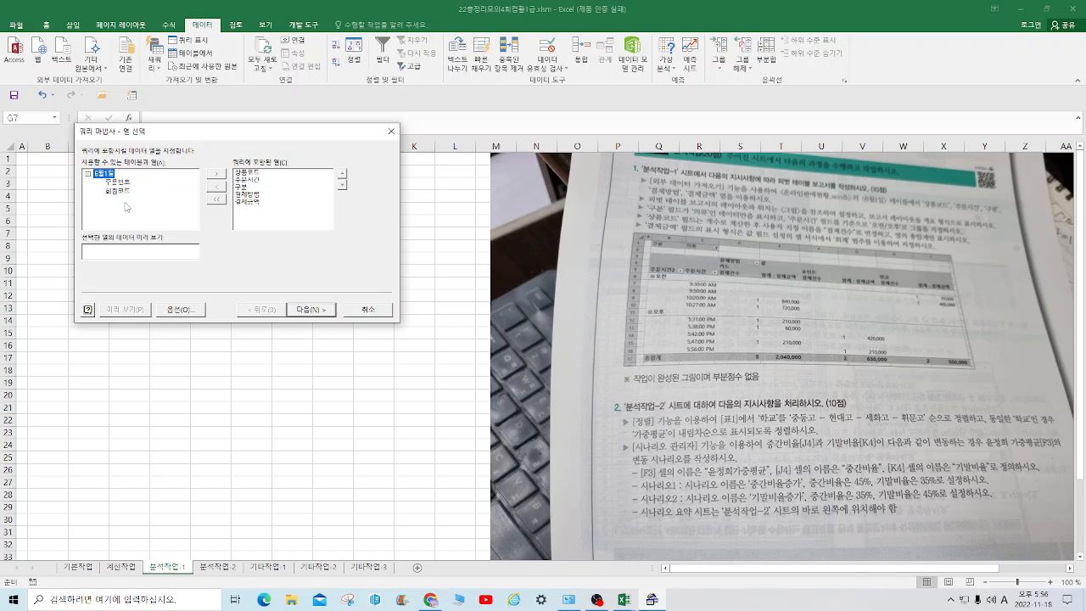
click(331, 311)
click(313, 312)
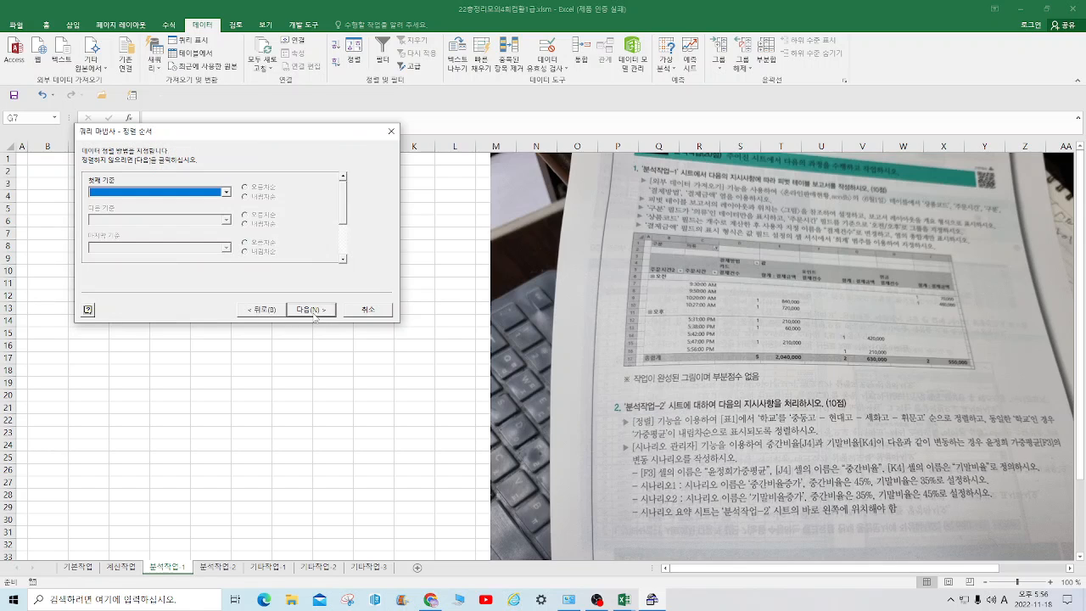
click(313, 311)
click(312, 310)
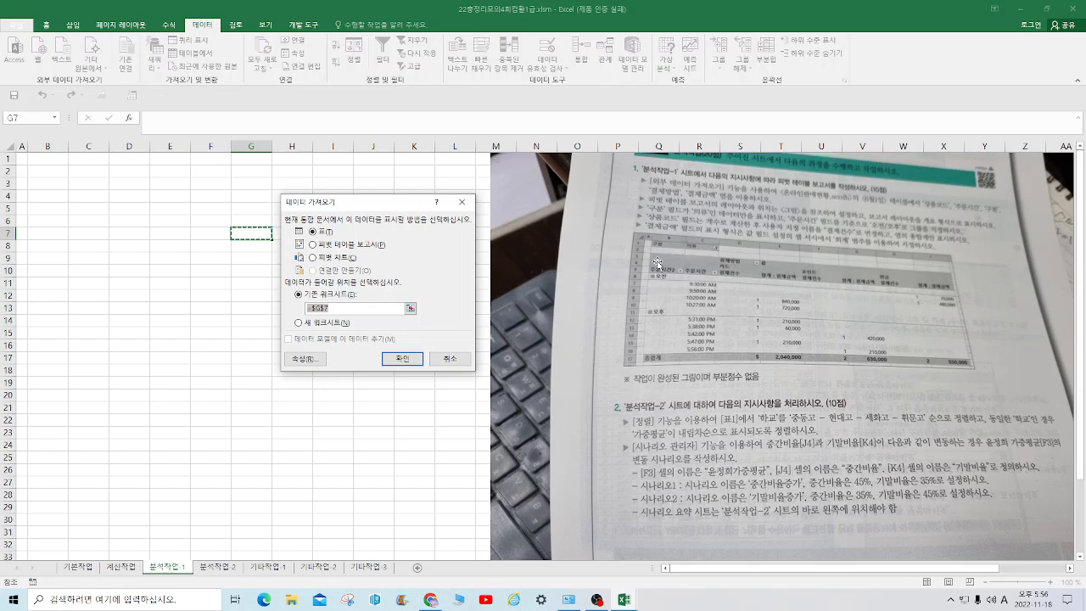
Import the query data as a PivotTable report placed at cell B3 of the existing 분석작업-1 sheet
click(333, 245)
drag(337, 309, 291, 308)
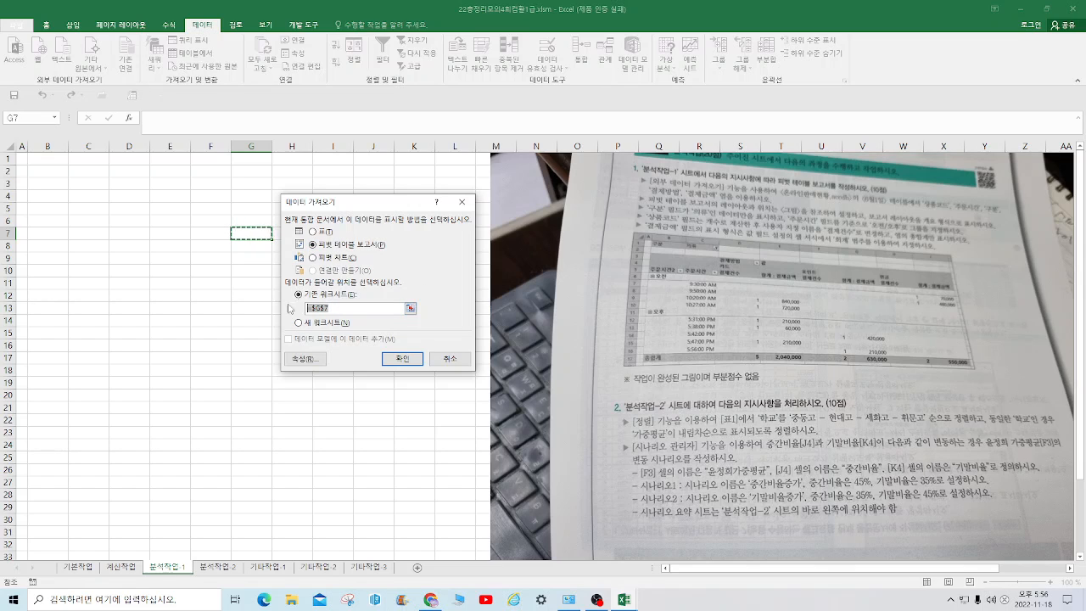
click(44, 184)
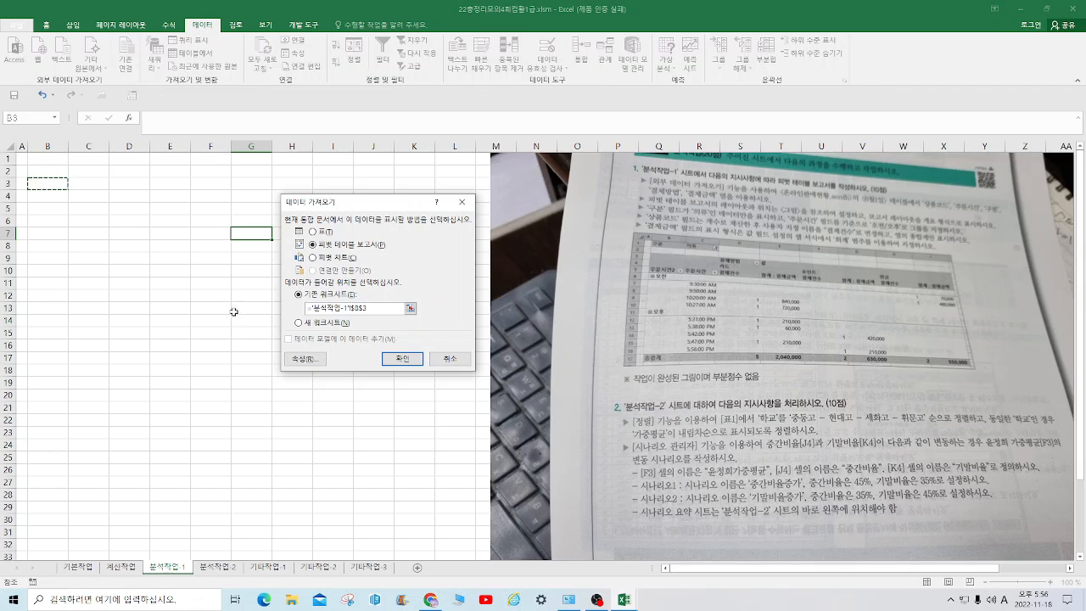
click(402, 359)
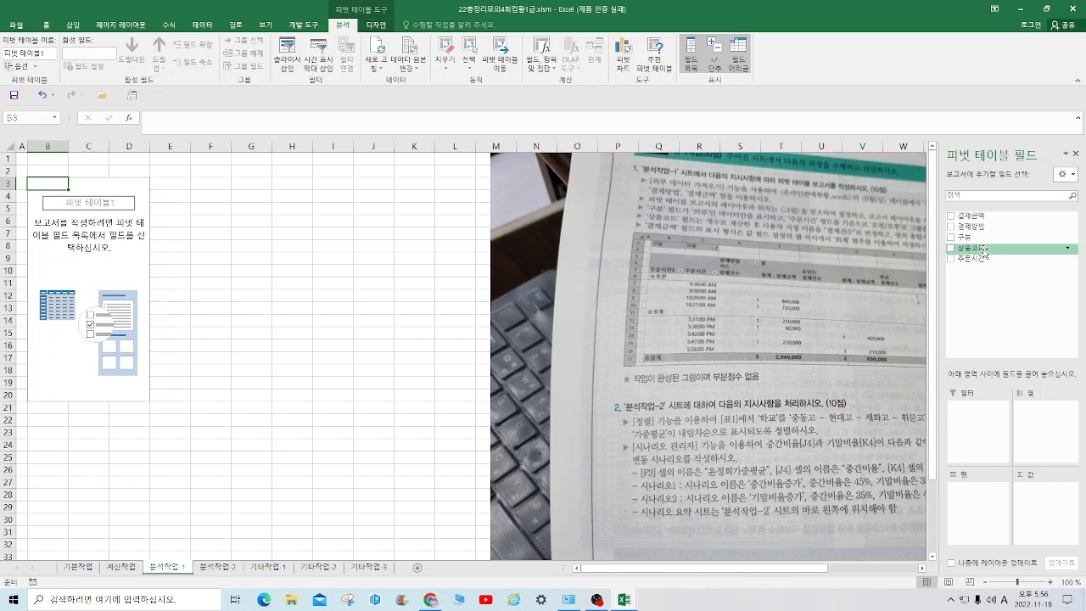
Lay out the pivot table with 결제방법 as columns, 주문시간 as rows, 상품코드 and 결제금액 as values, and 구분 as the report filter
drag(975, 226, 1059, 414)
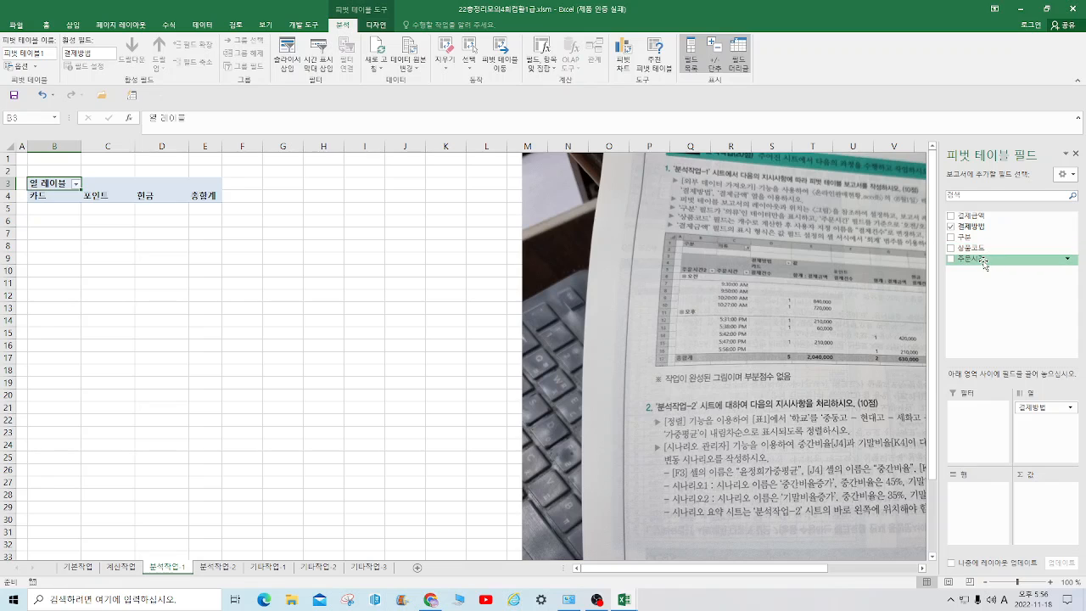
drag(984, 263, 991, 490)
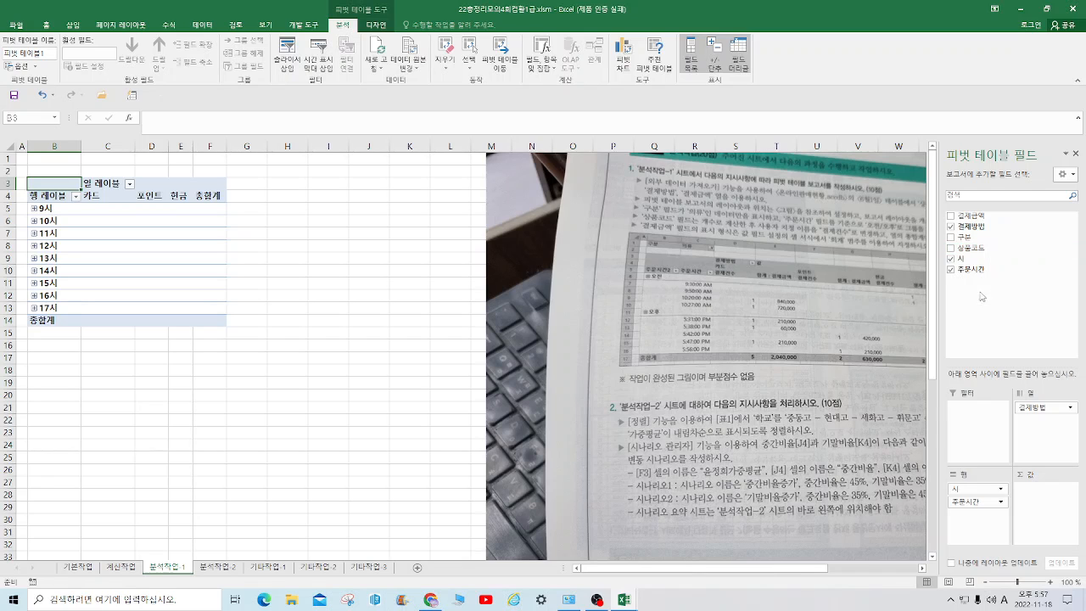
drag(982, 247, 1056, 498)
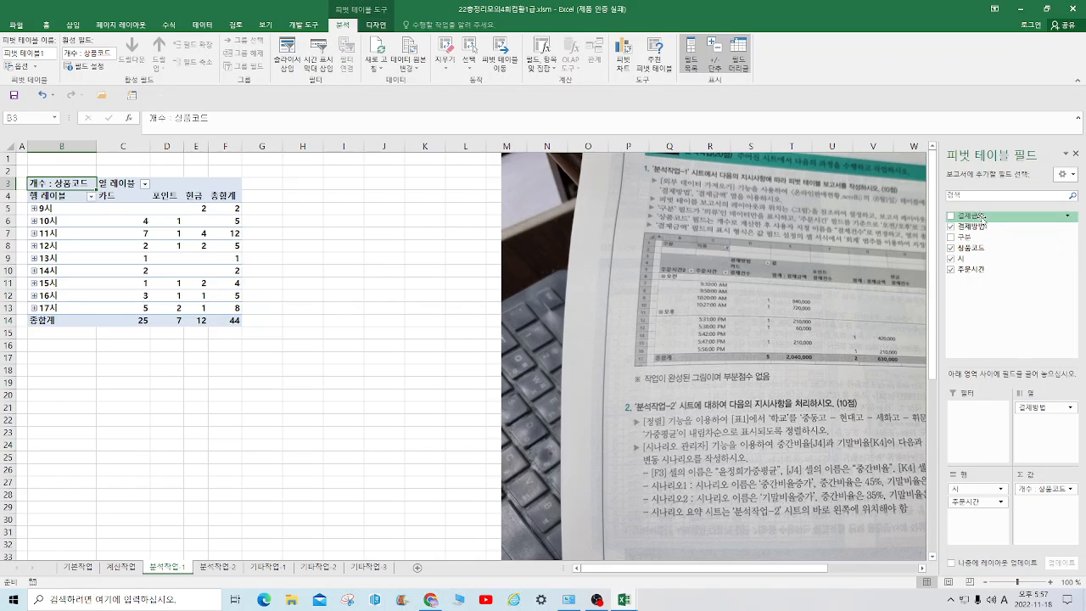
drag(984, 217, 1062, 506)
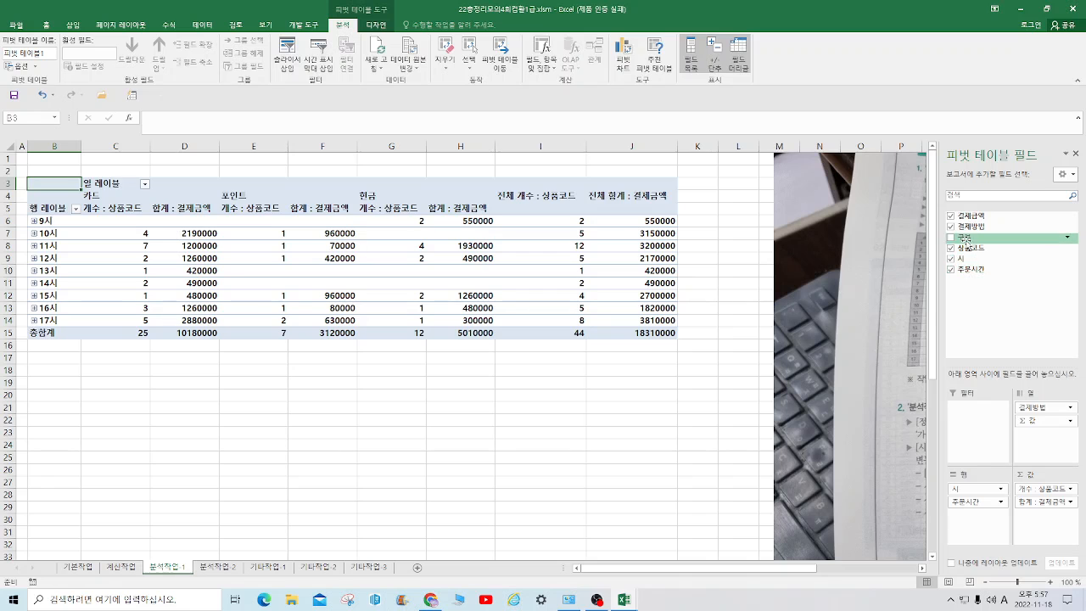
drag(964, 237, 975, 410)
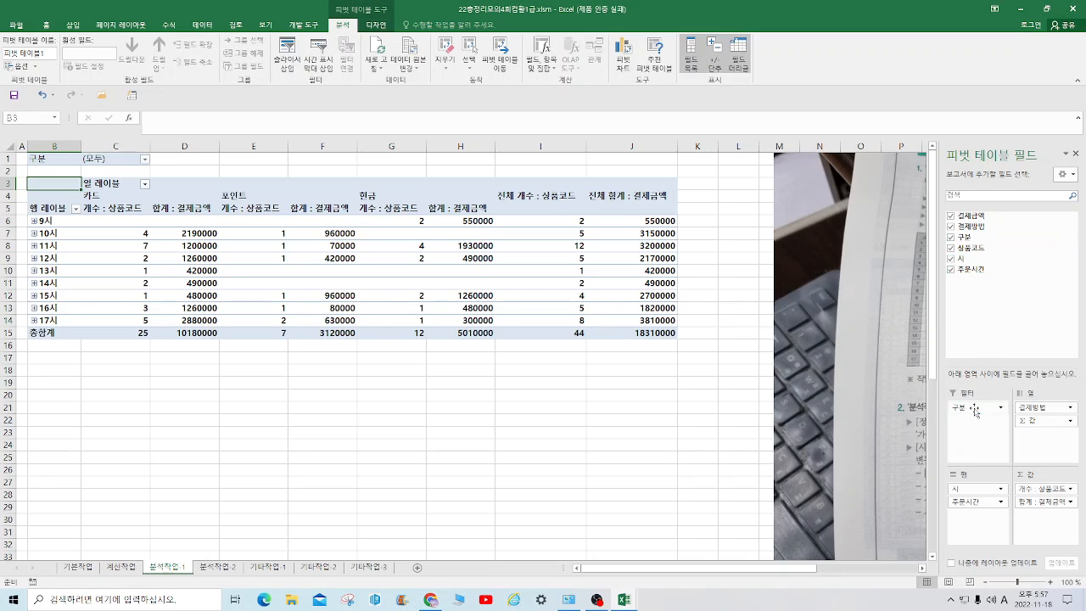
Move the exam instructions picture closer to the pivot table so that its text is readable beside the data
drag(892, 230, 604, 229)
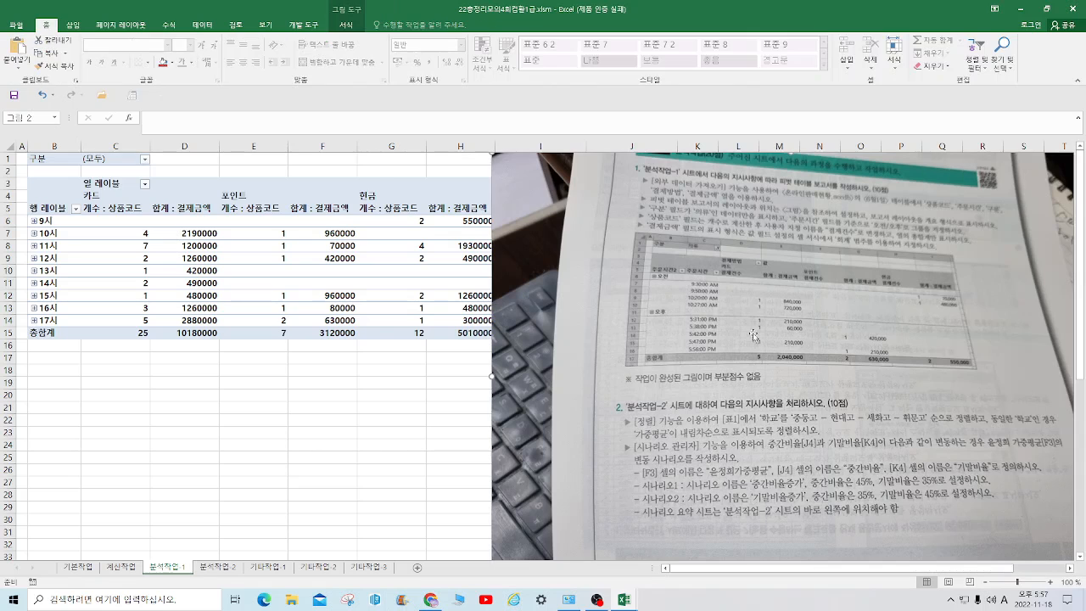
click(274, 309)
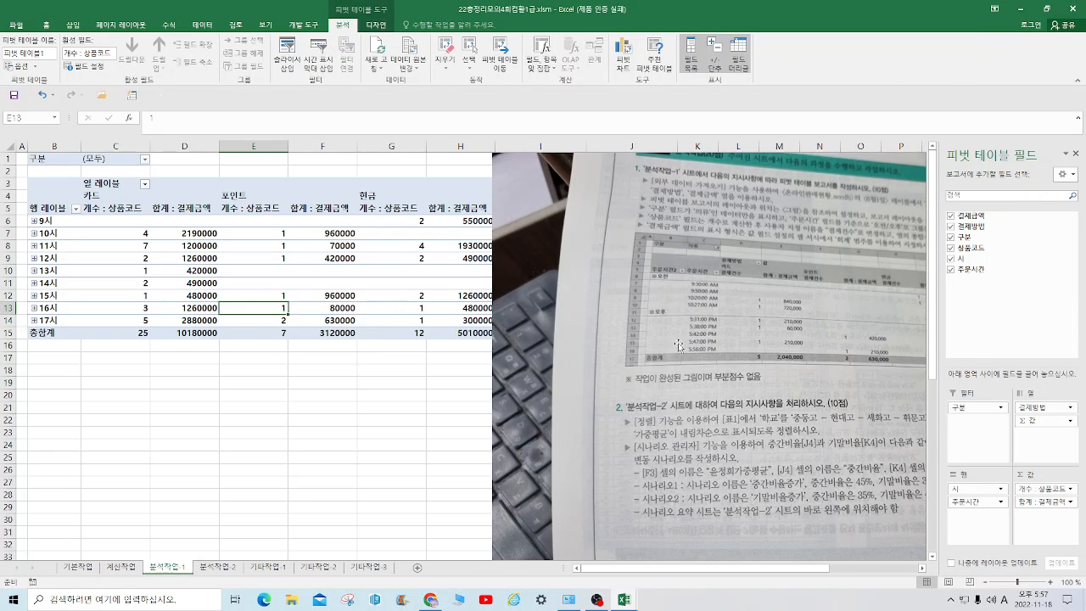
drag(695, 325, 640, 359)
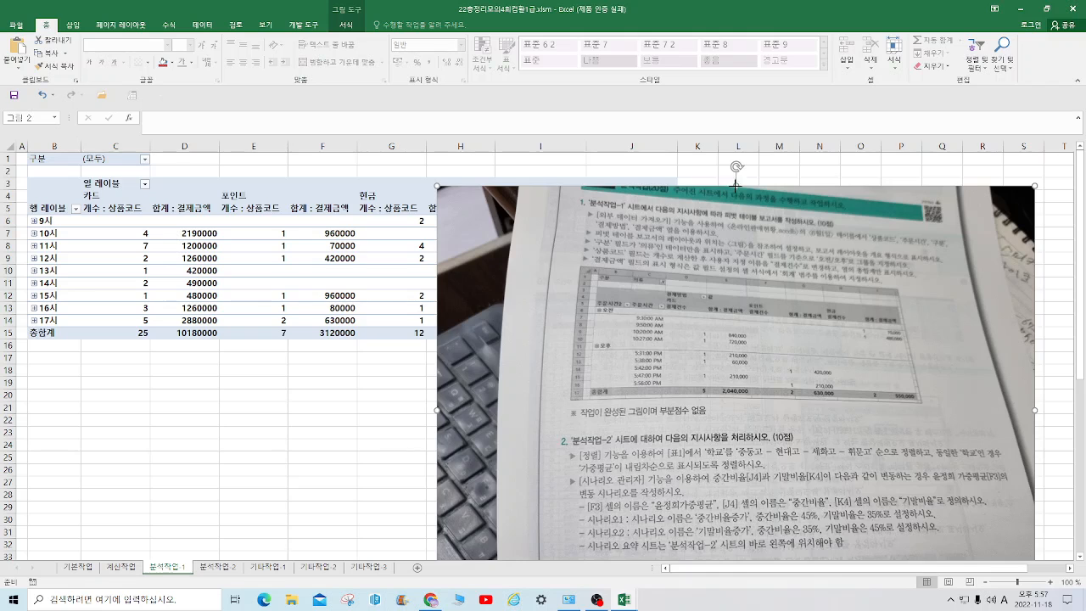
drag(738, 197, 737, 169)
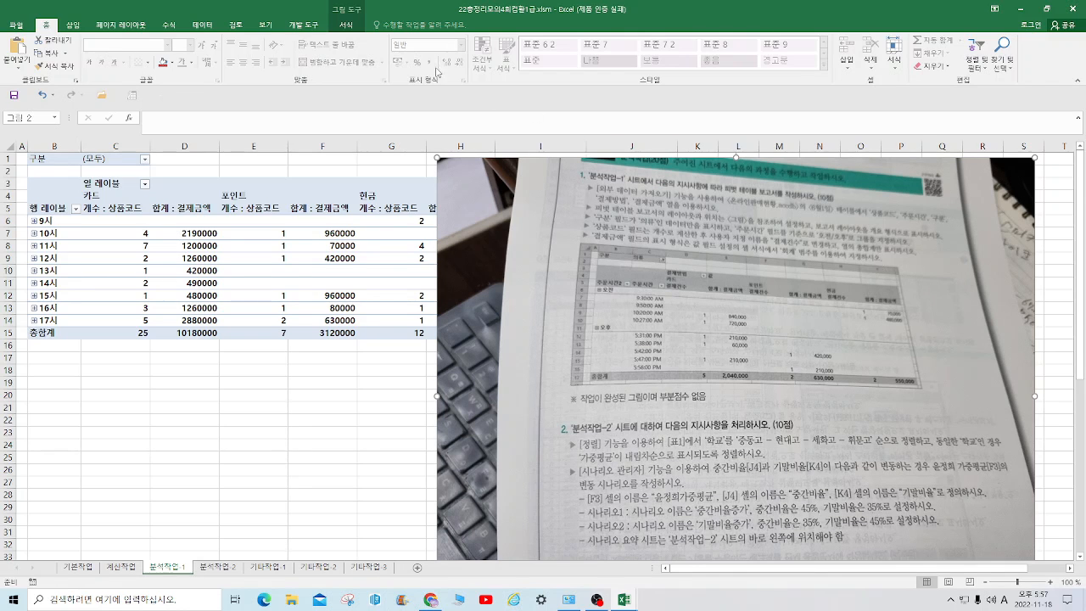
Display the pivot table report in outline form (개요 형식)
click(302, 281)
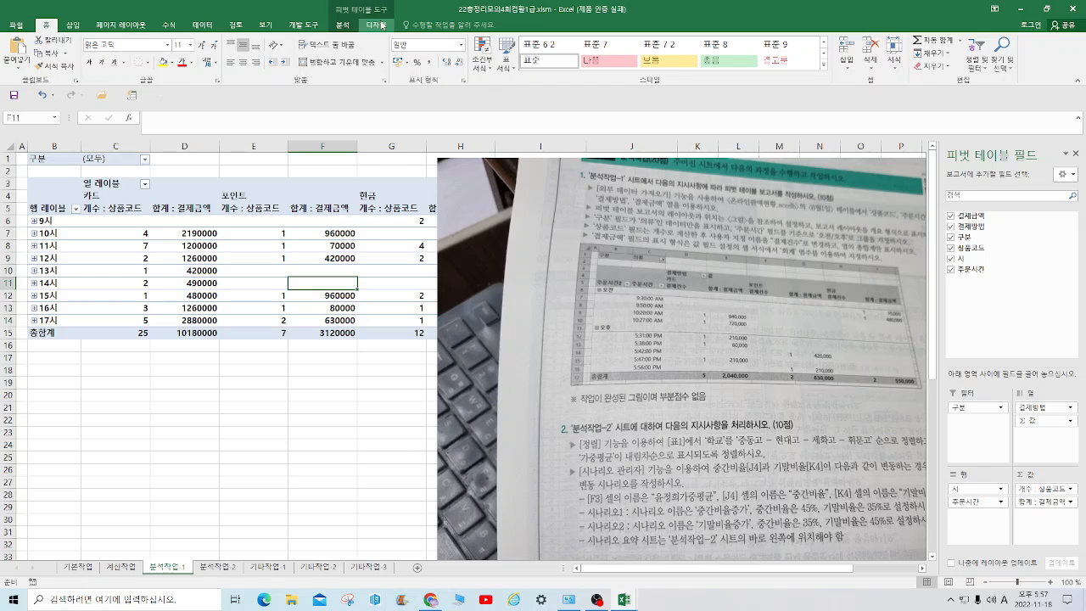
click(374, 25)
click(70, 61)
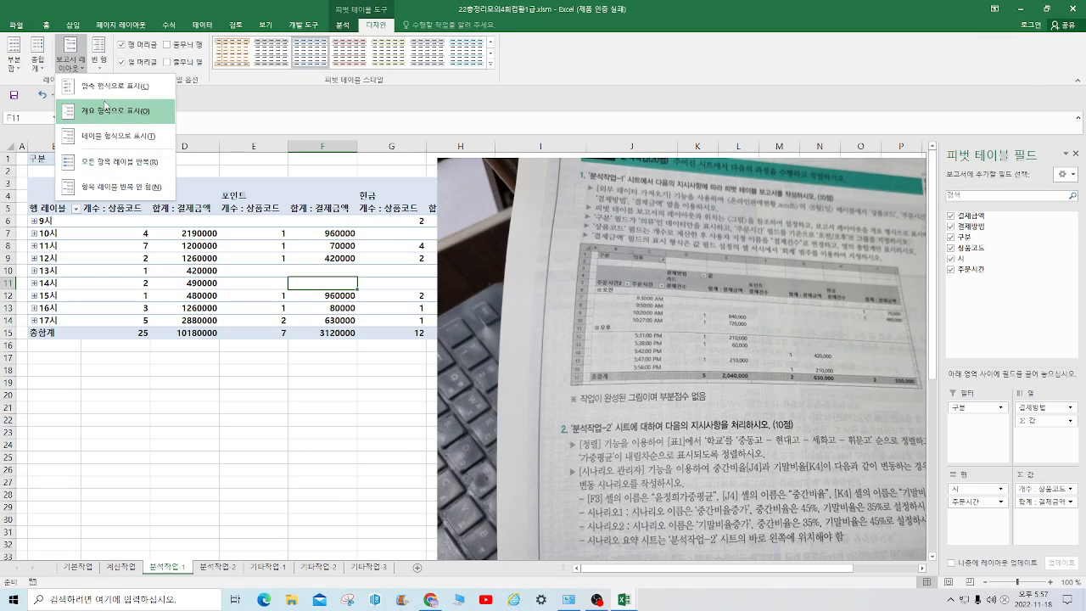
click(106, 113)
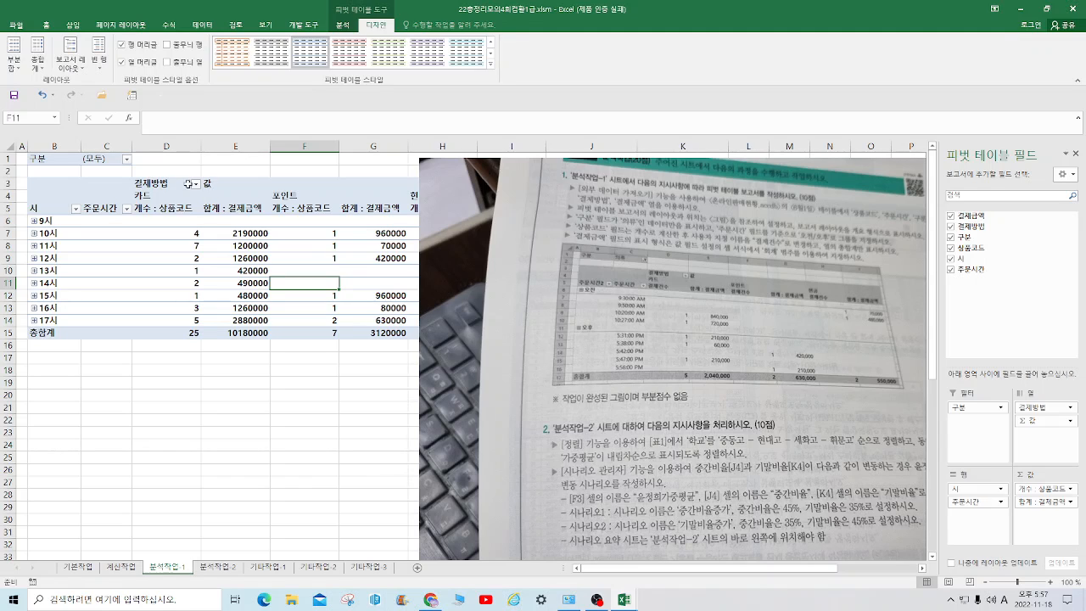
Filter the 구분 report filter with multiple selection enabled so that only 의류 is included
click(126, 159)
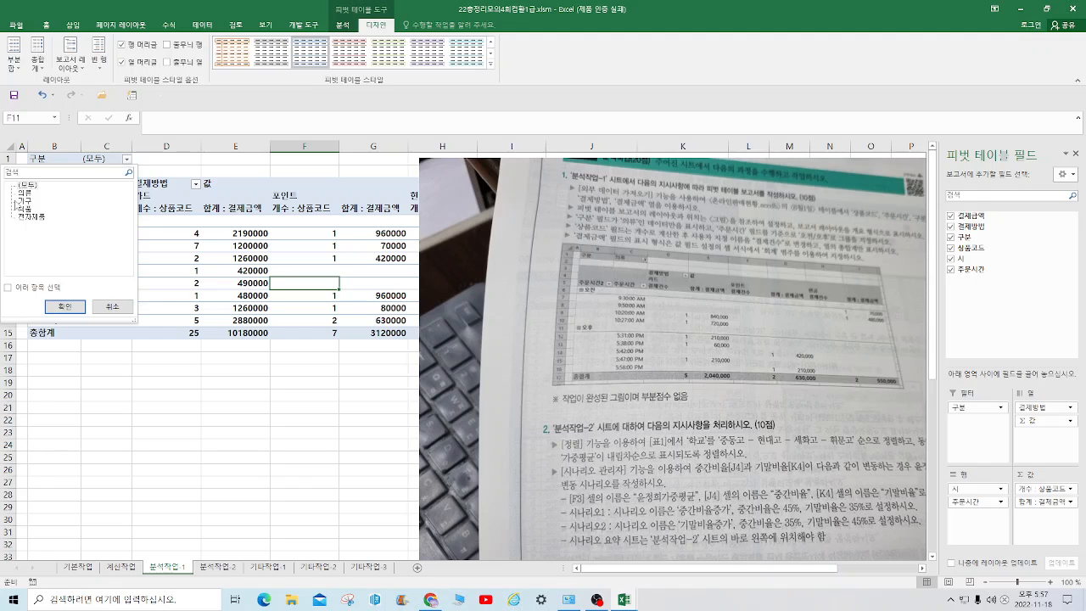
click(7, 288)
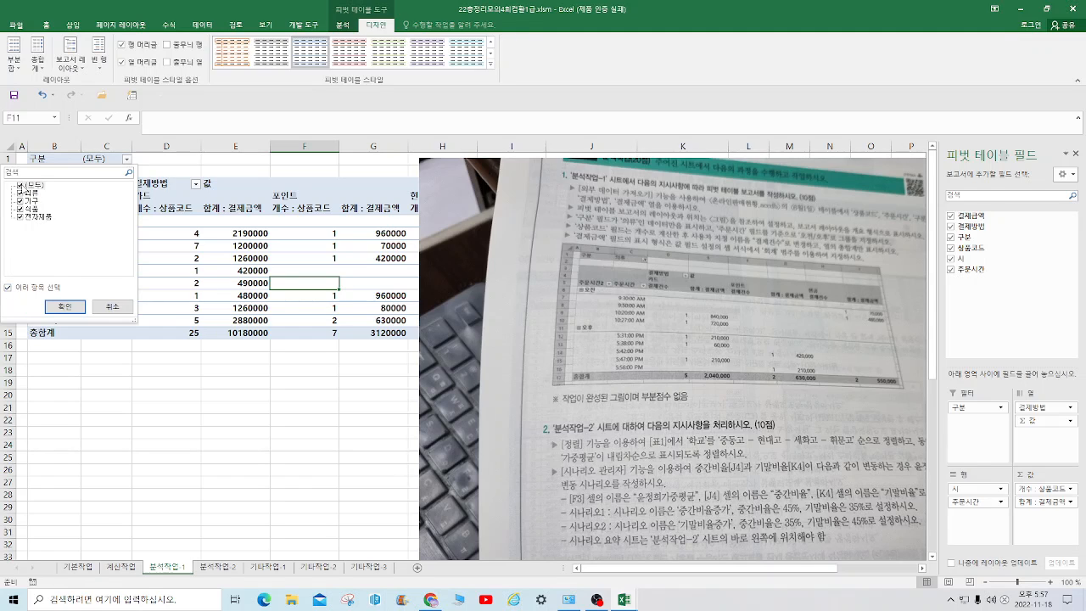
click(21, 185)
click(20, 193)
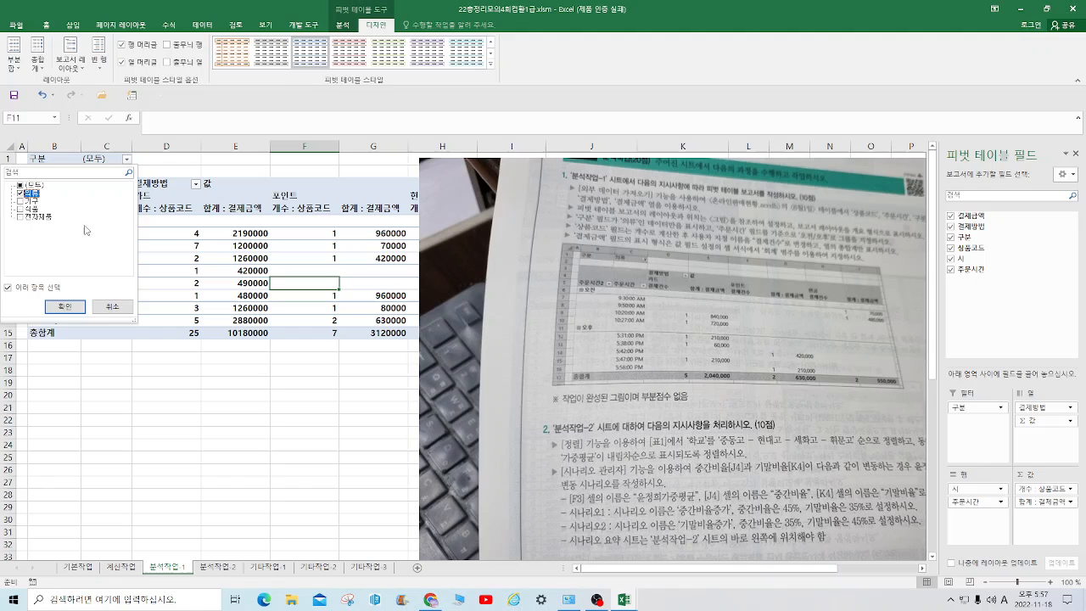
click(65, 307)
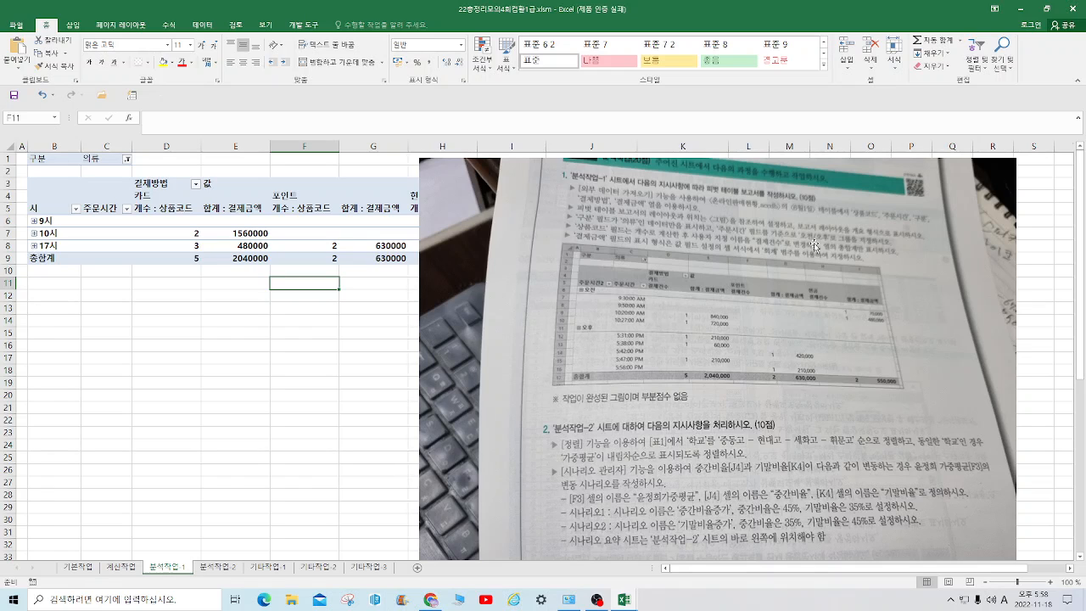
Ungroup the 시 row items and group the order times from 9:30:00 AM to 10:27:00 AM
right_click(50, 222)
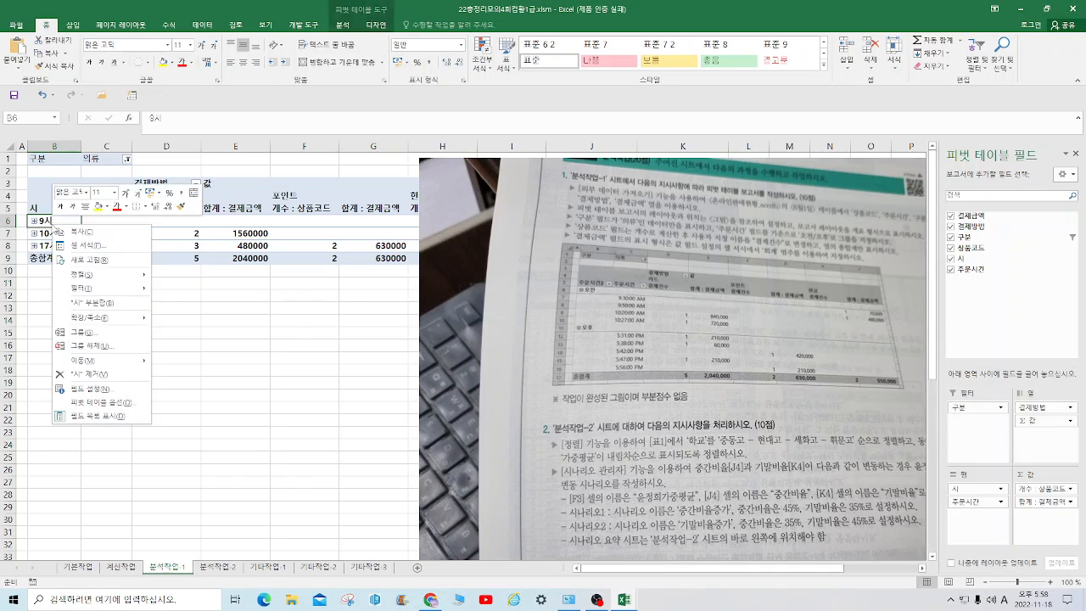
click(107, 345)
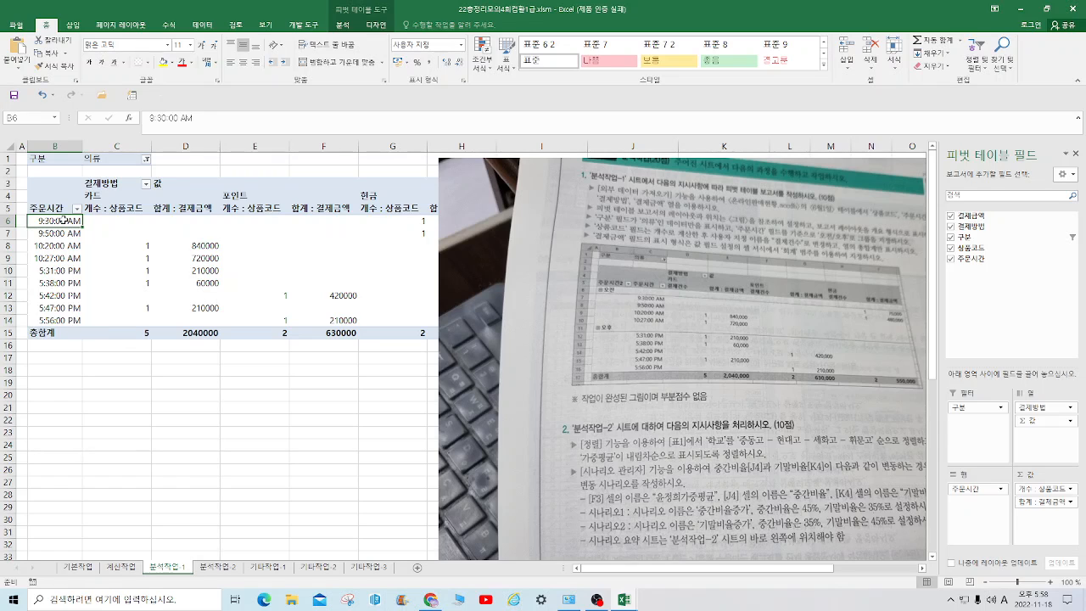
drag(63, 222, 62, 257)
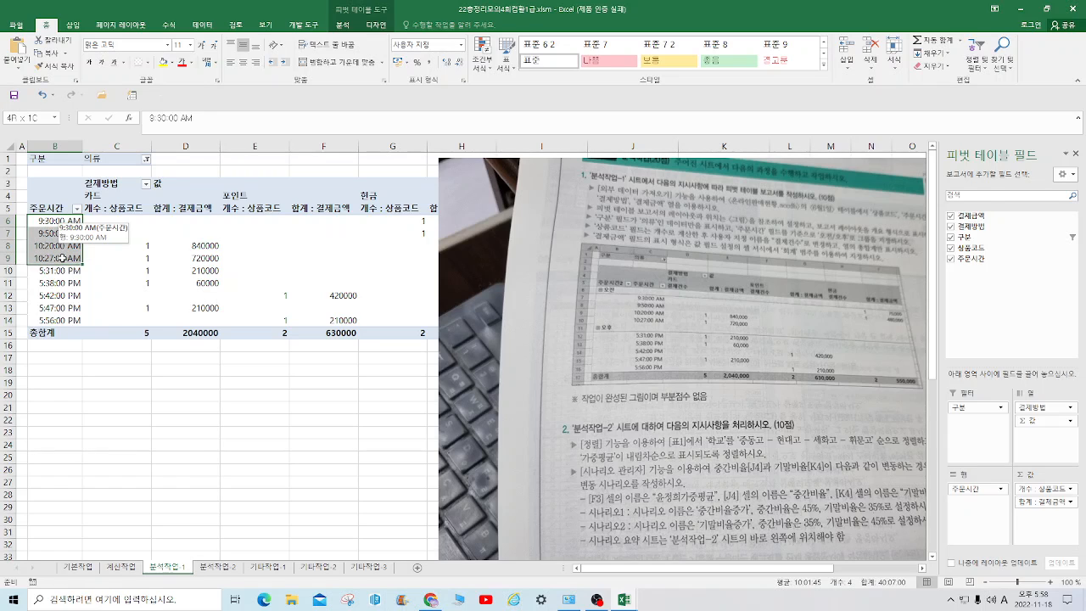
right_click(64, 258)
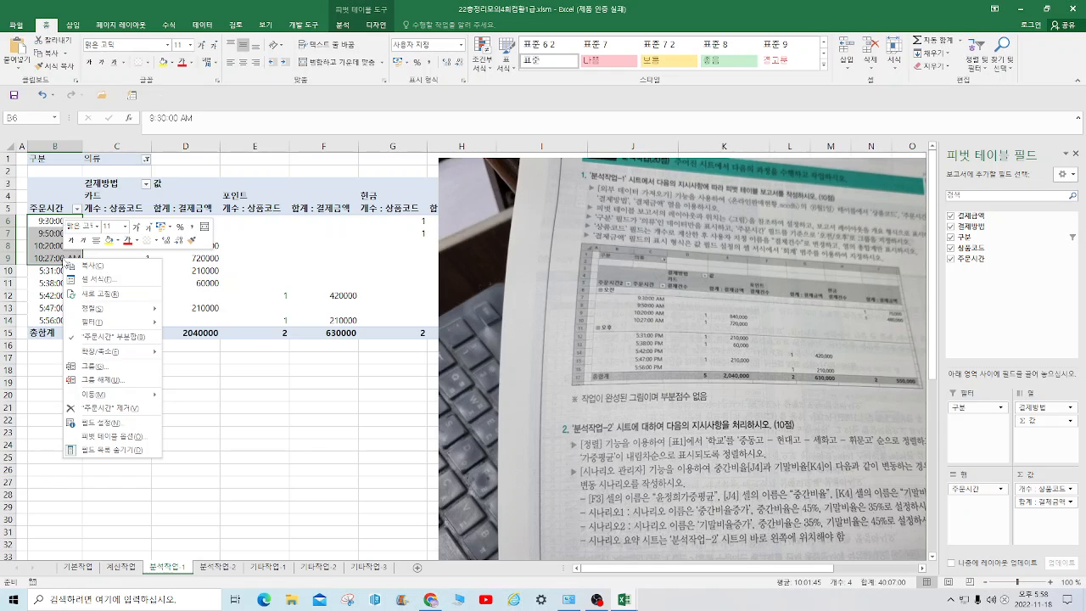
click(99, 366)
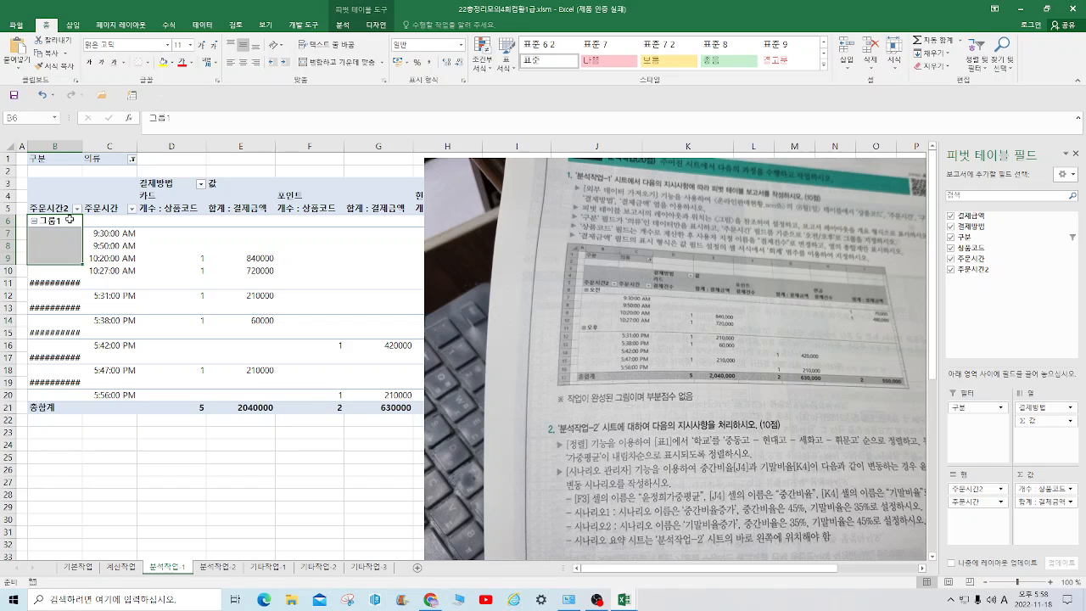
Rename the group of morning order times as 오전
text(d)
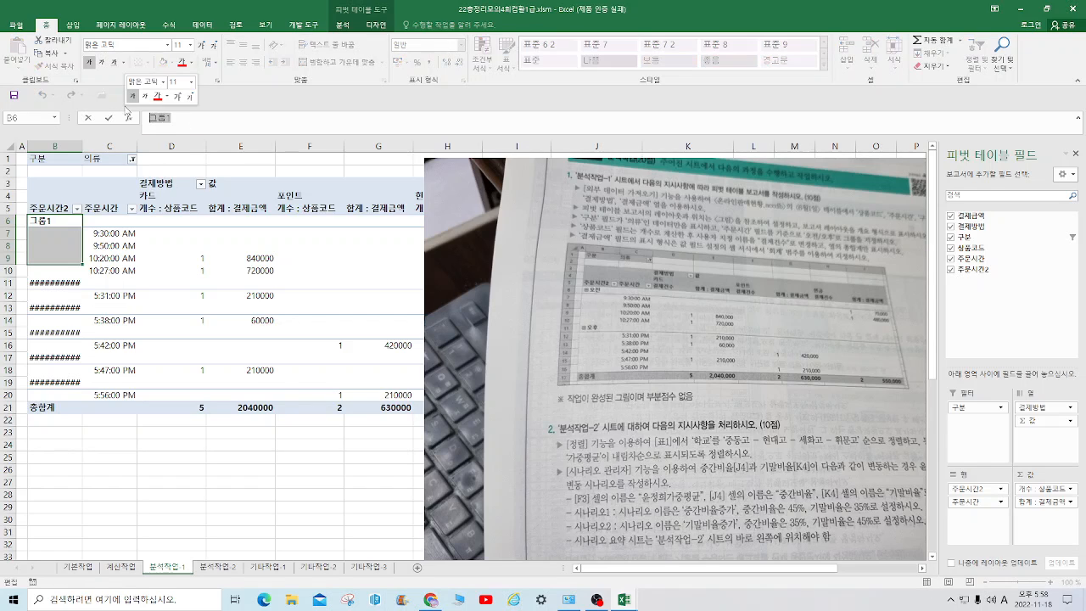
text(hwj)
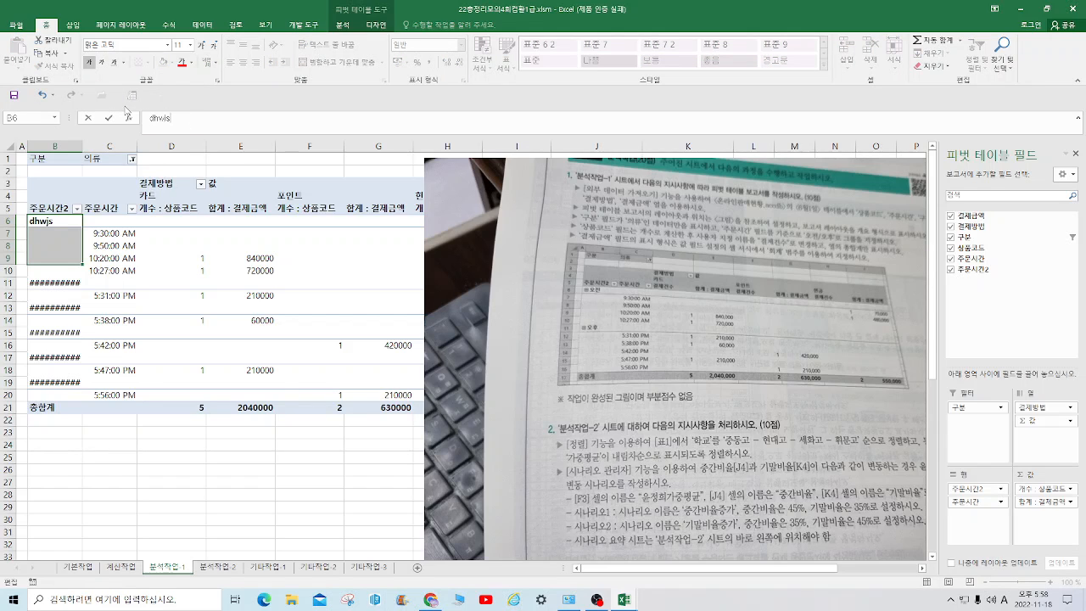
text(s)
key(BackSpace)
key(BackSpace)
key(BackSpace)
key(BackSpace)
key(BackSpace)
key(Hangul)
text(오전)
key(Return)
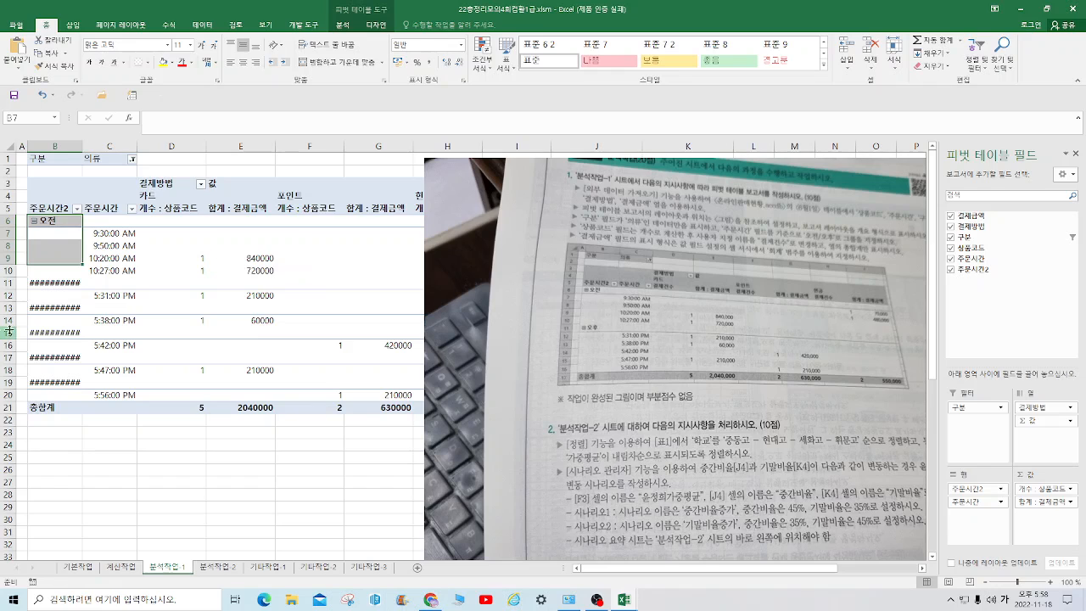
Group the order times from 5:31:00 PM to 5:56:00 PM and name the group 오후
drag(58, 283, 55, 384)
right_click(63, 336)
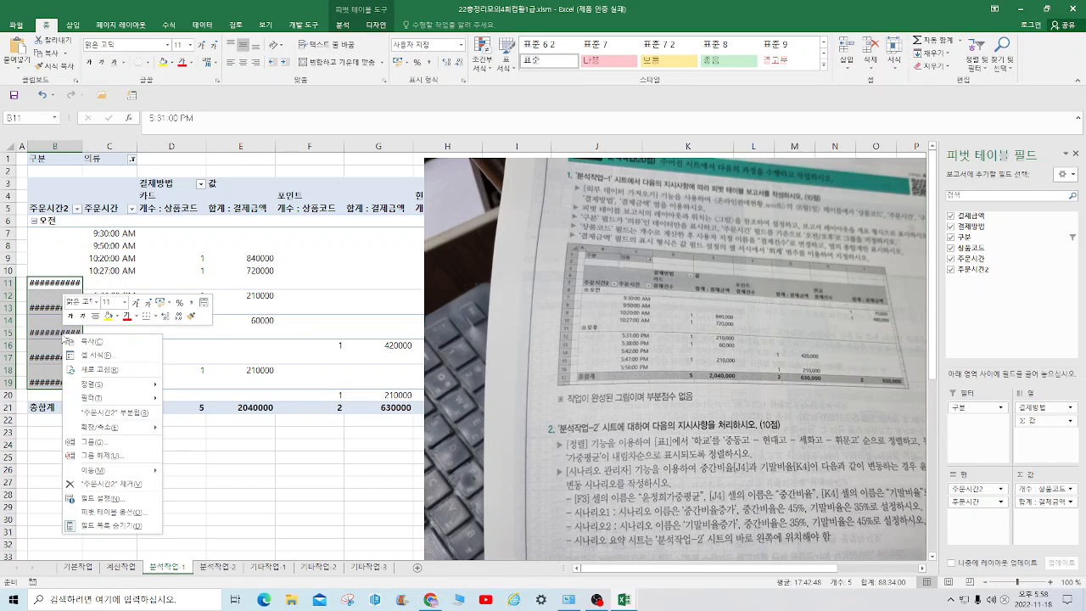
click(103, 441)
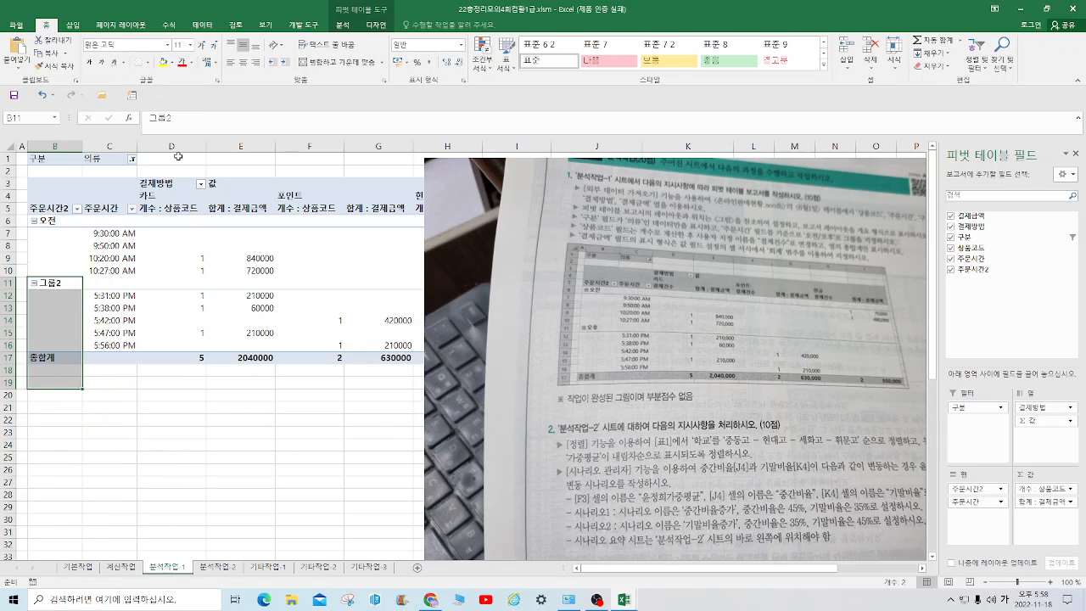
drag(183, 117, 140, 118)
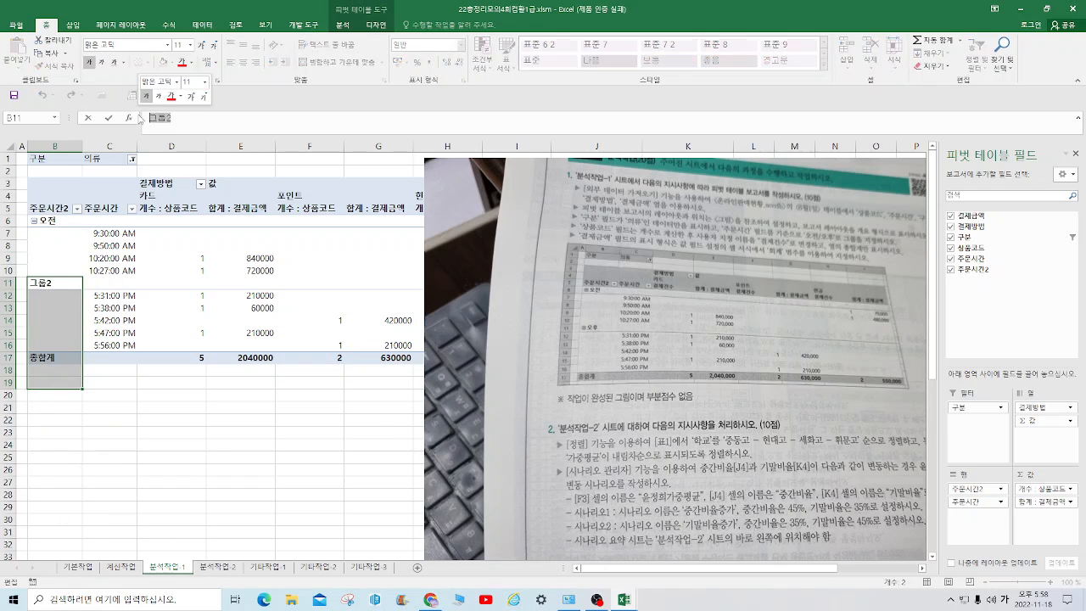
text(오후)
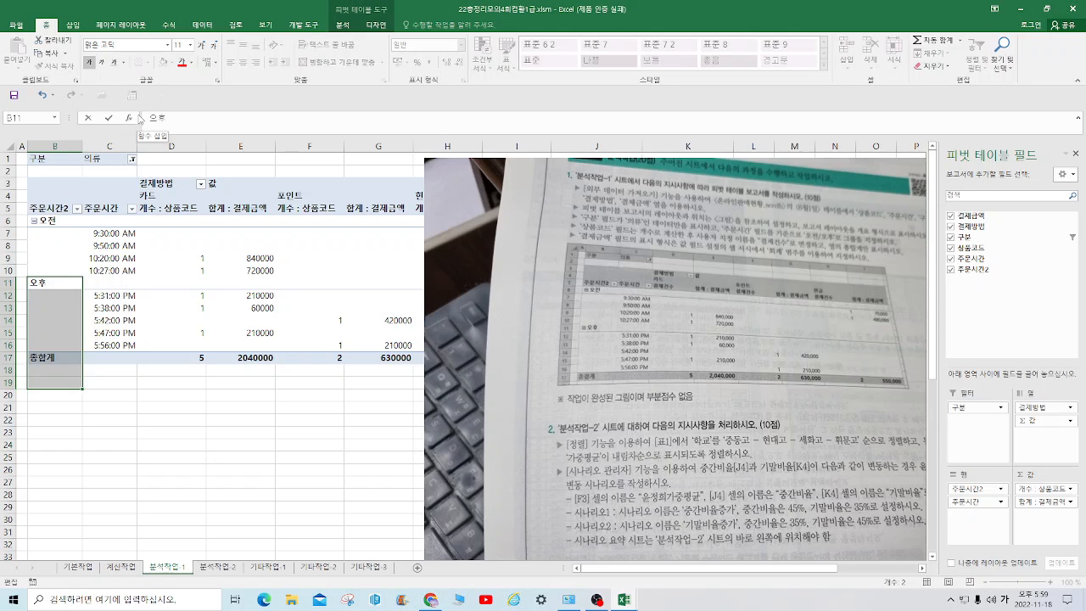
key(Return)
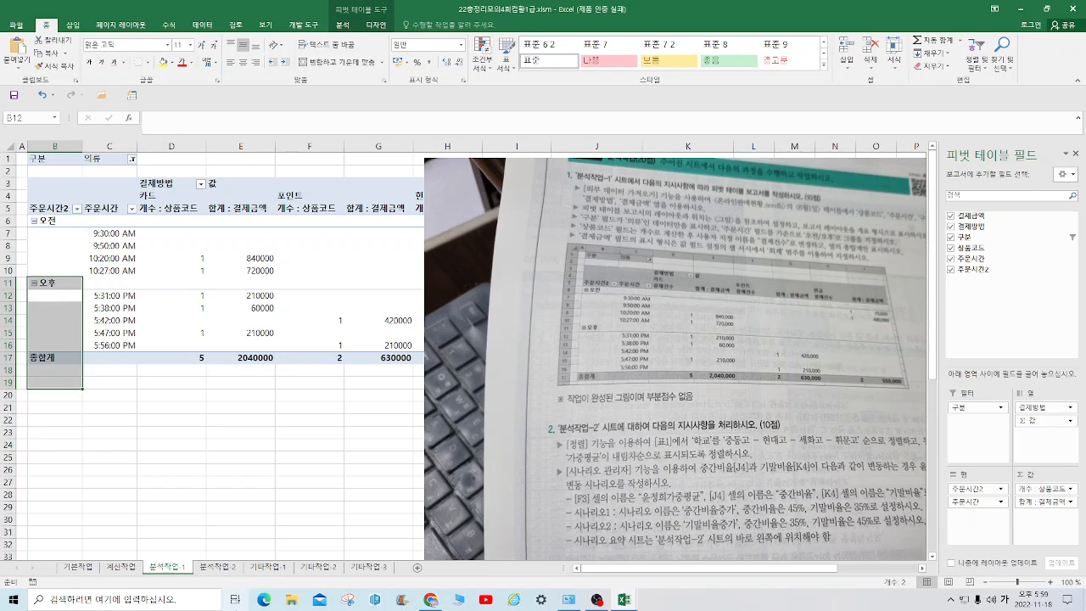
Try to group the 주문시간 field from the single 9:30:00 AM item
click(120, 234)
right_click(119, 234)
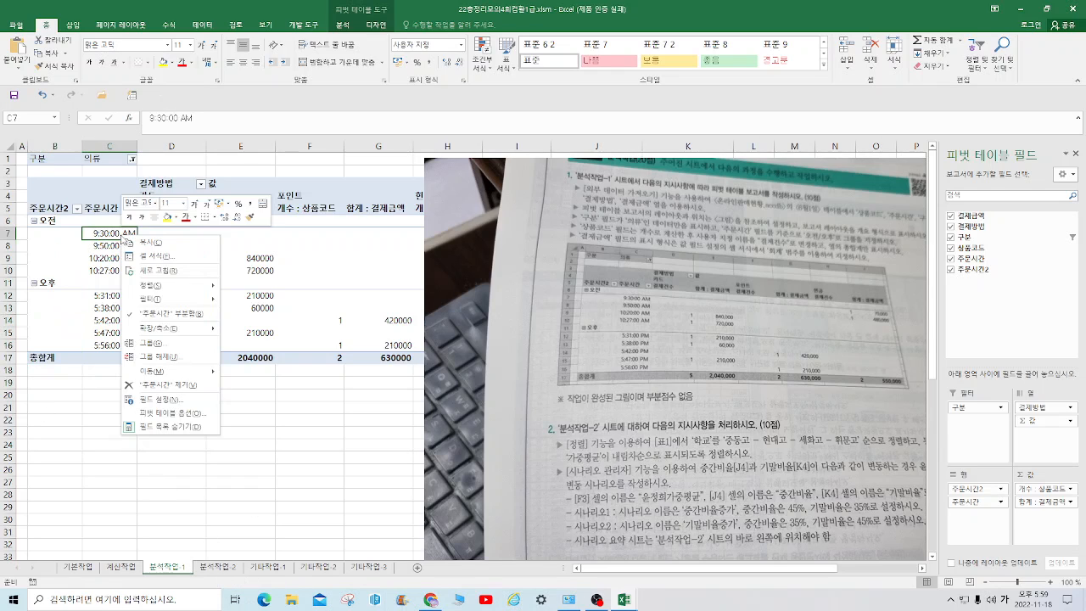
click(151, 343)
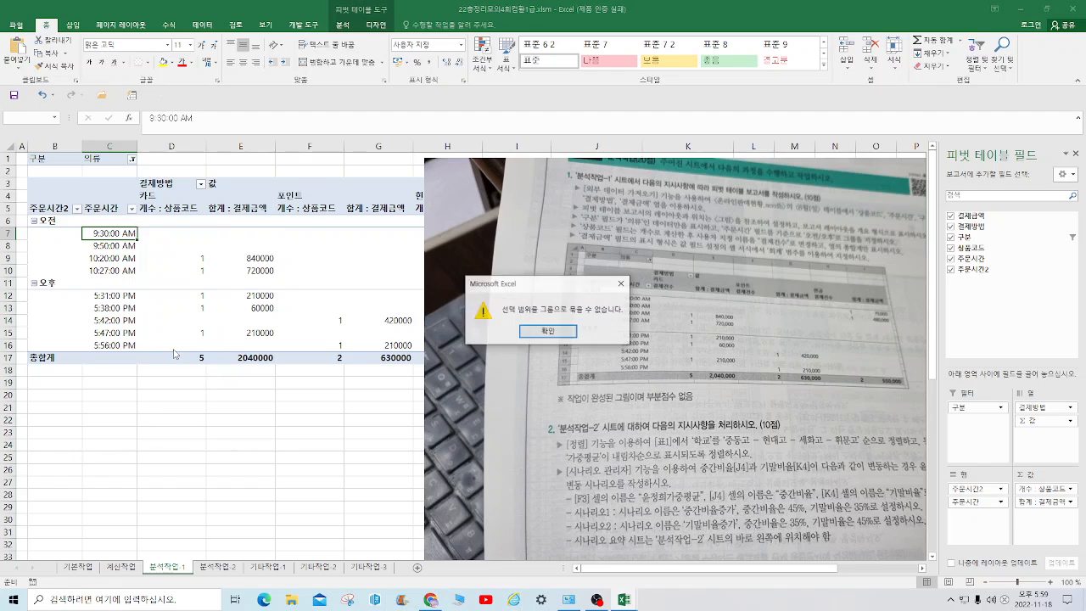
click(621, 283)
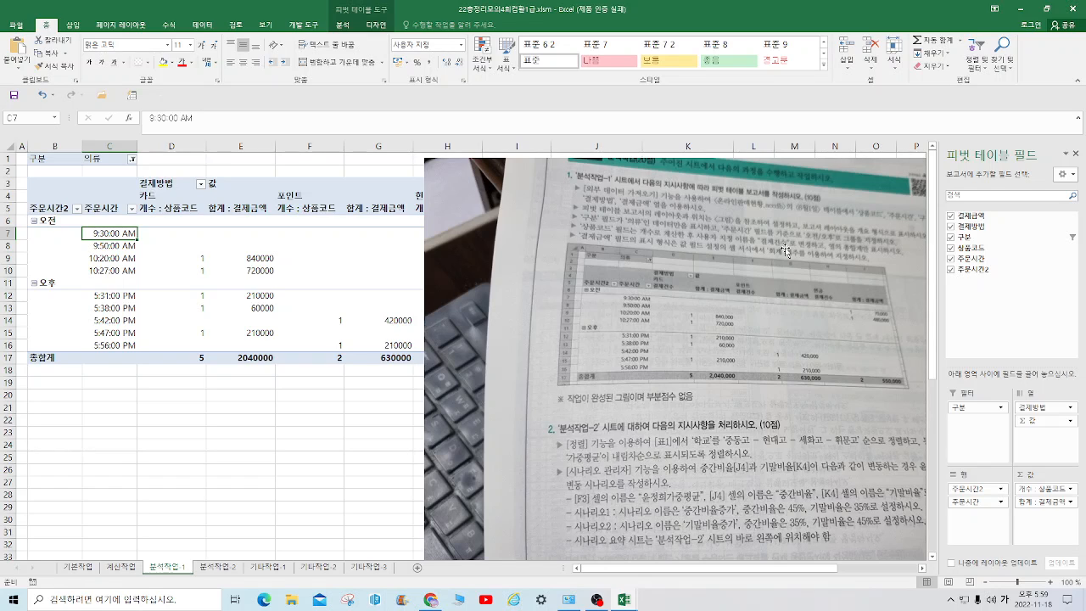
Set the custom name of the 상품코드 count value field to 결제건수
click(1068, 496)
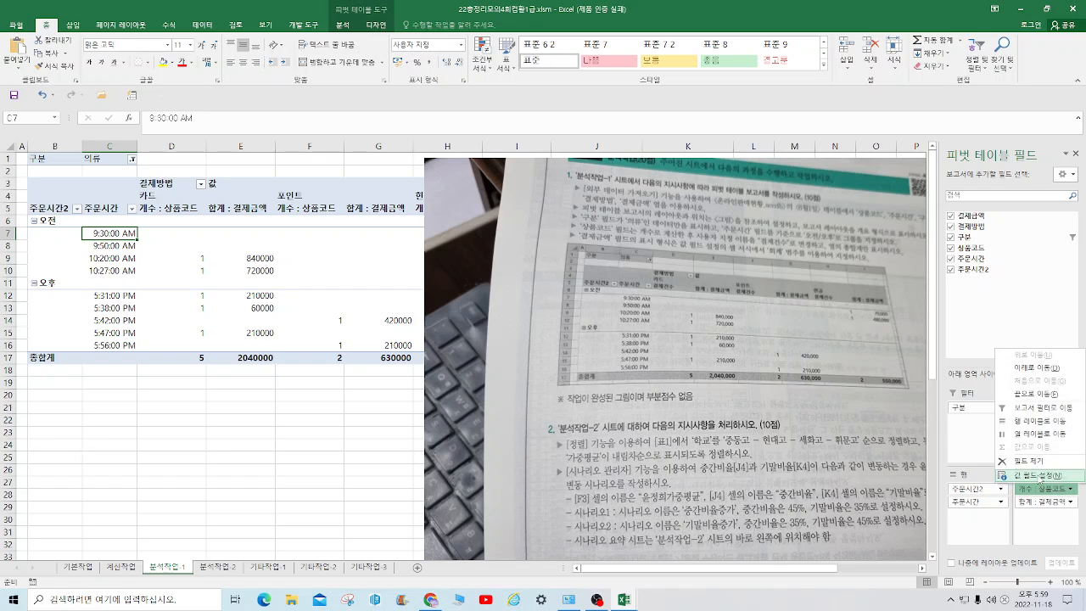
click(1026, 478)
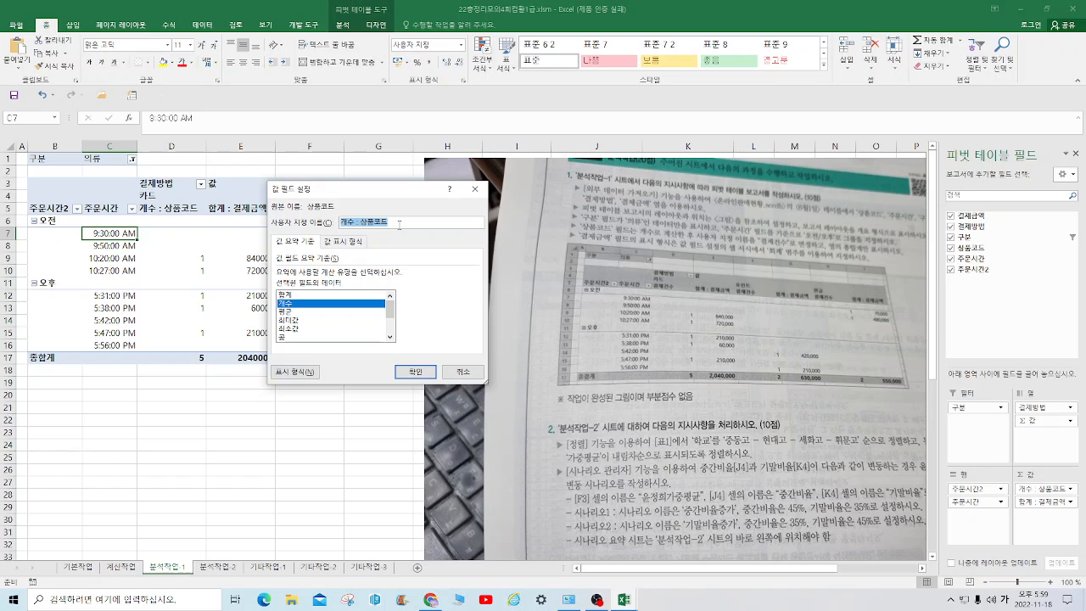
text(ㄱ)
text(제)
text(건ㅅ)
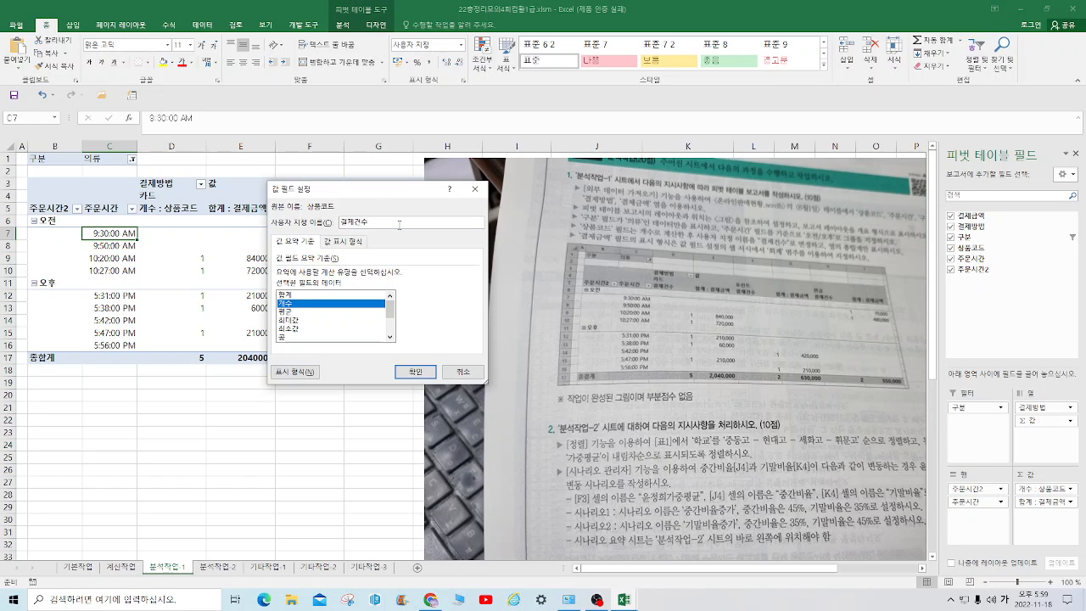
click(418, 372)
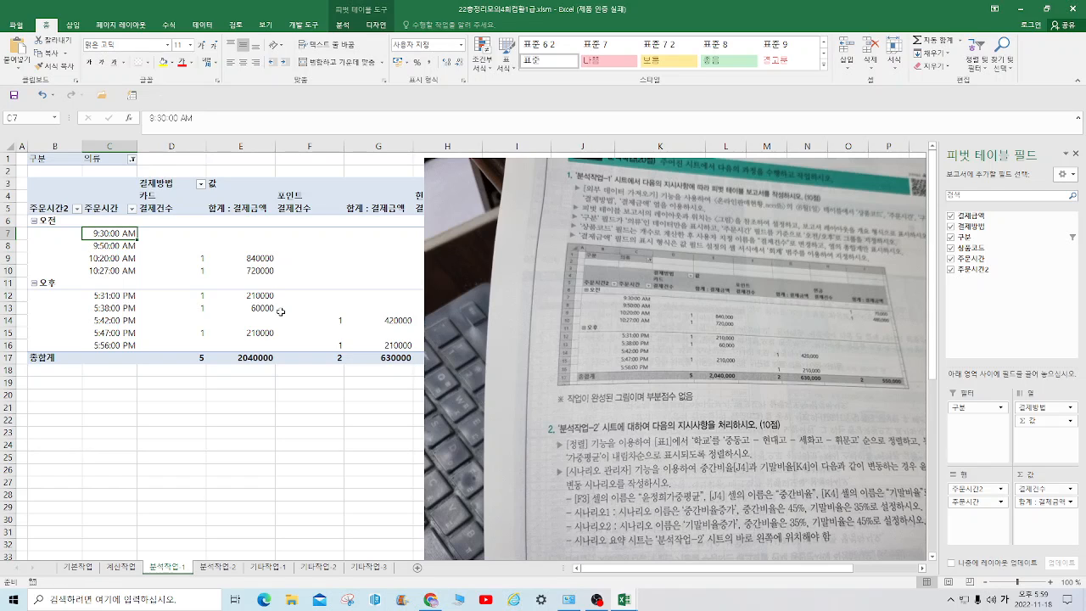
Set the pivot table to show grand totals for columns only (열의 총합계만 설정)
right_click(173, 208)
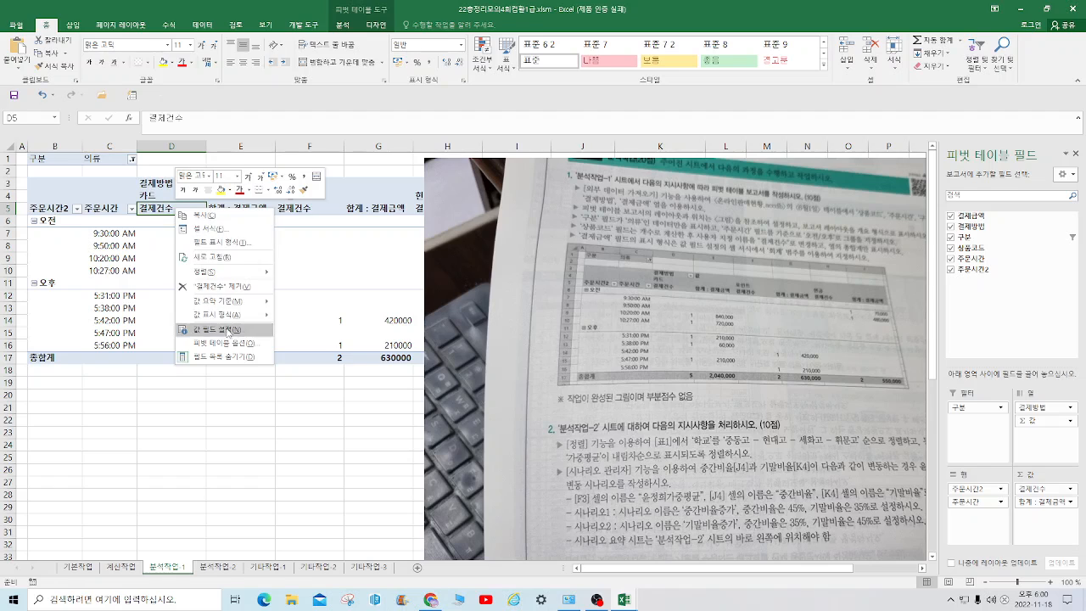
mouse_move(234, 318)
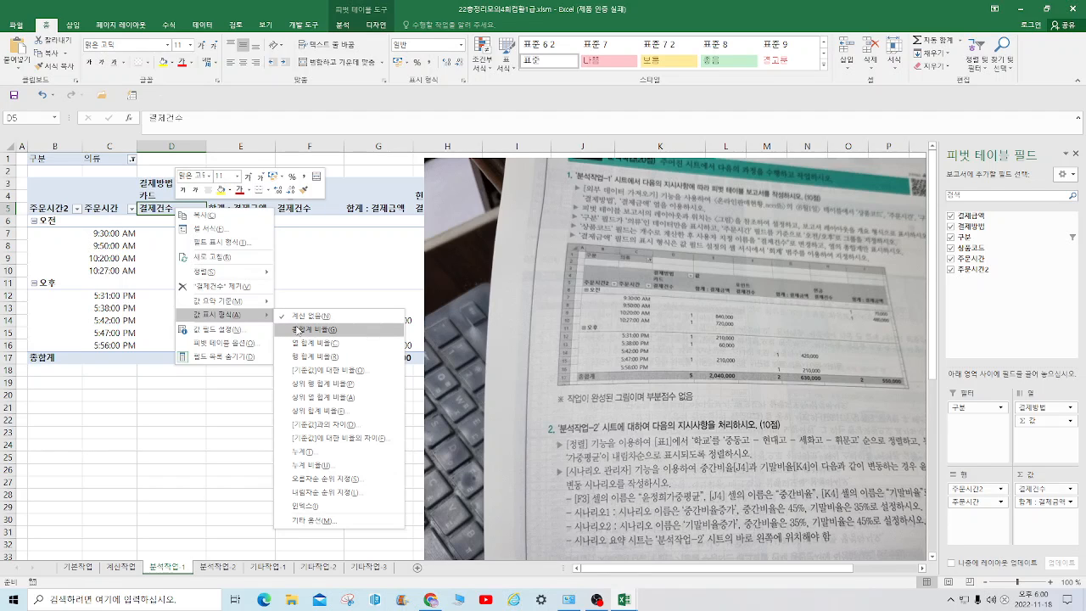
click(343, 27)
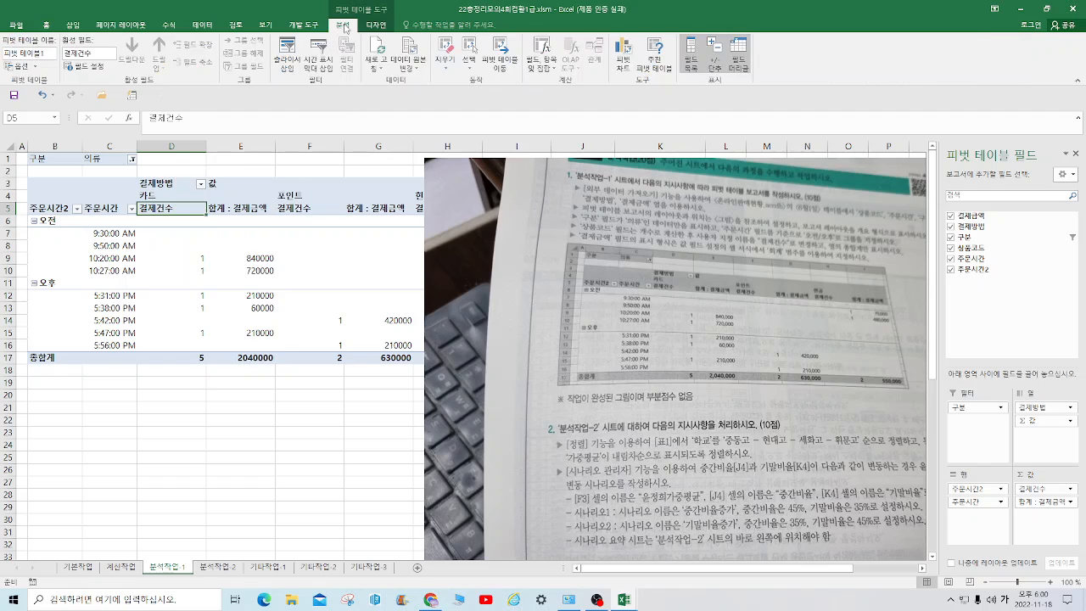
click(375, 25)
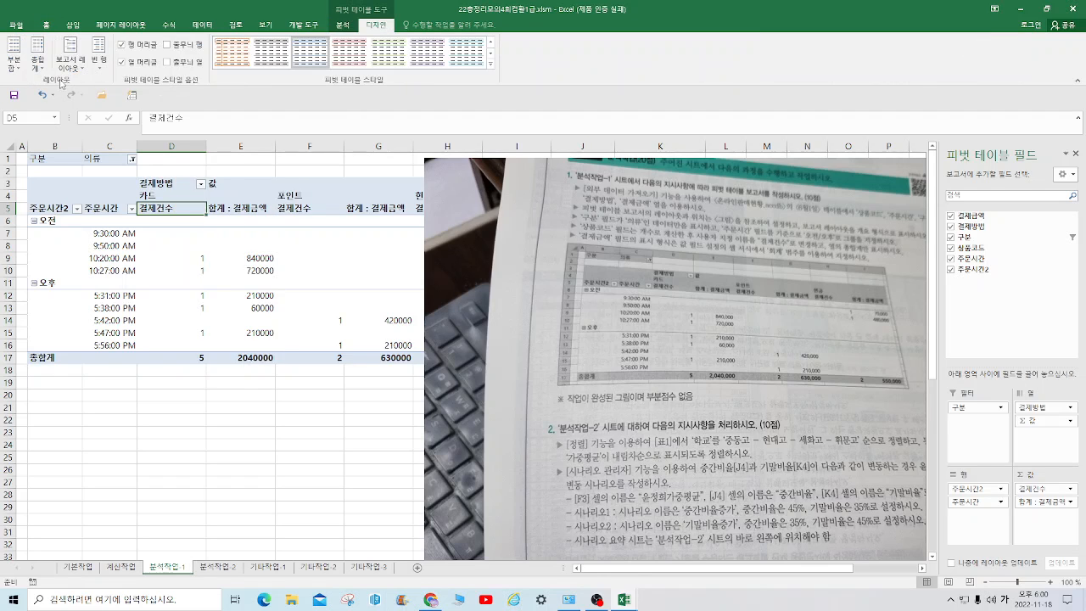
click(38, 68)
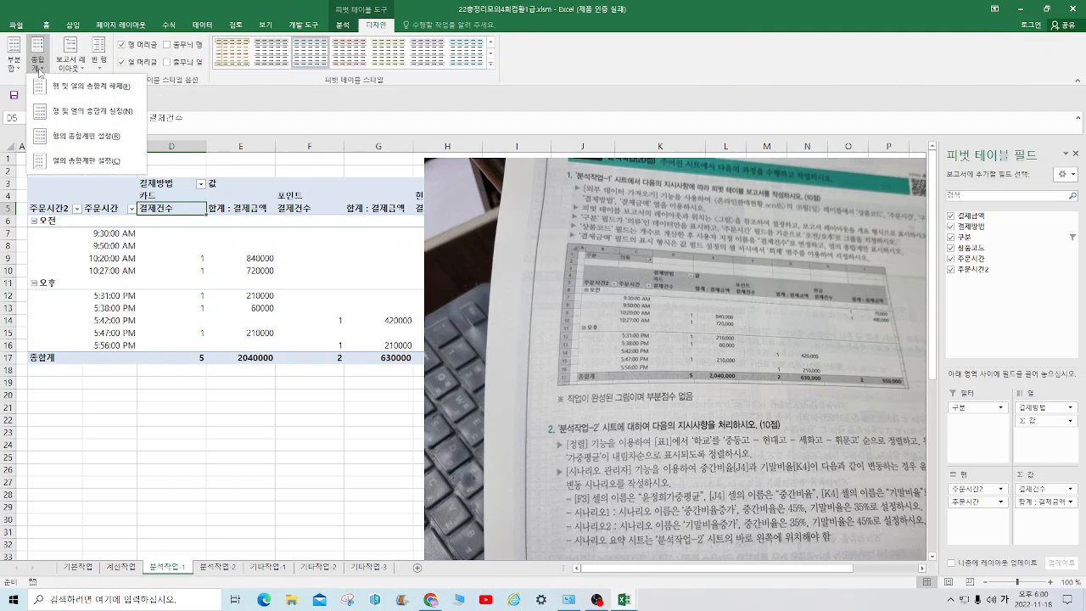
click(65, 159)
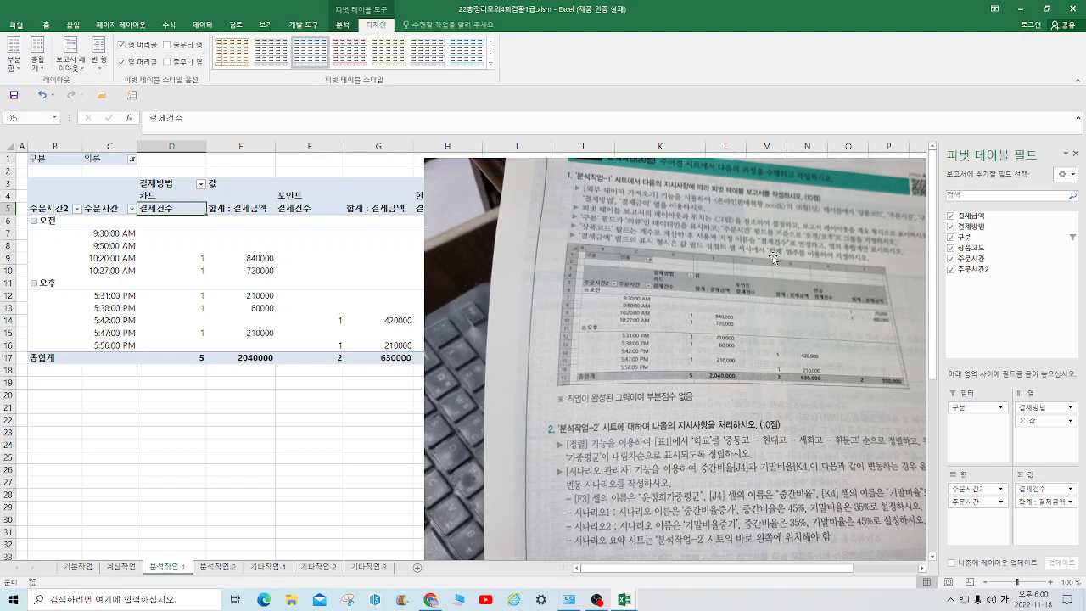
Format the 합계 : 결제금액 value field with the 회계 (accounting) category and its symbol set to 없음
right_click(252, 210)
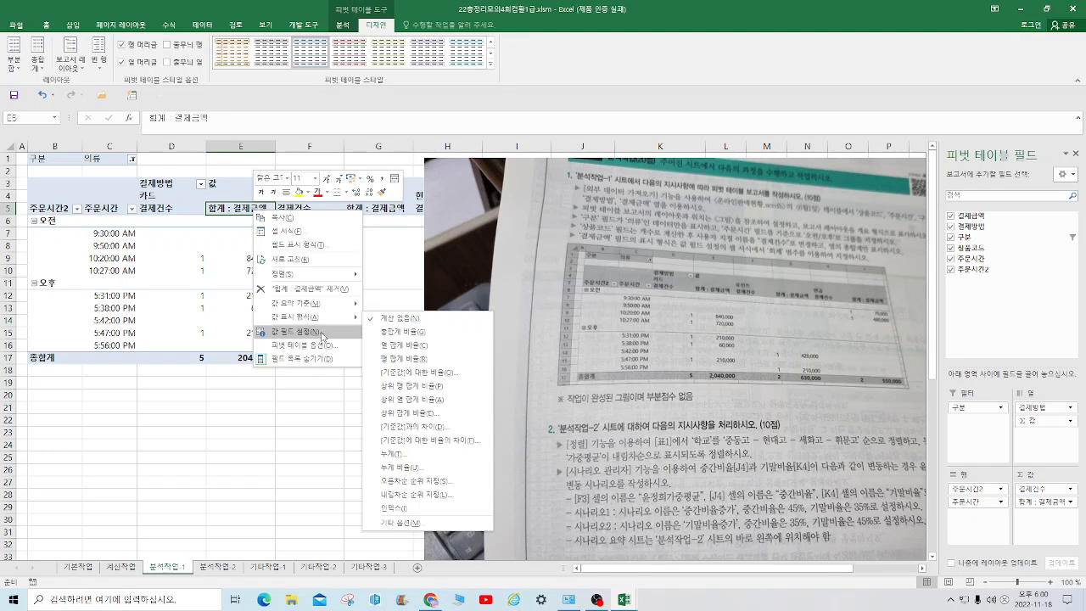
click(322, 336)
click(239, 414)
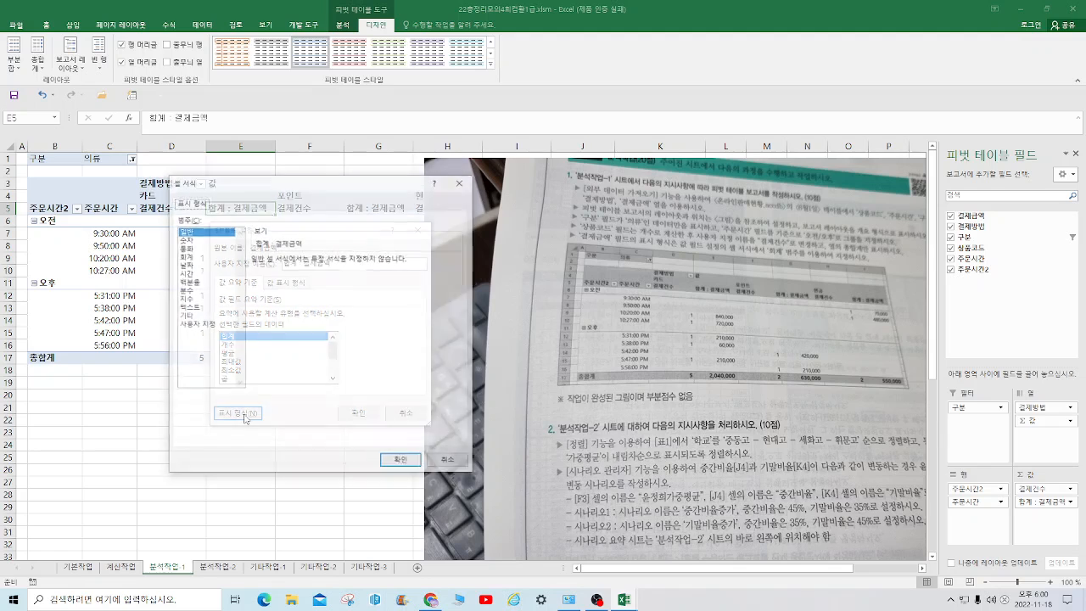
click(200, 256)
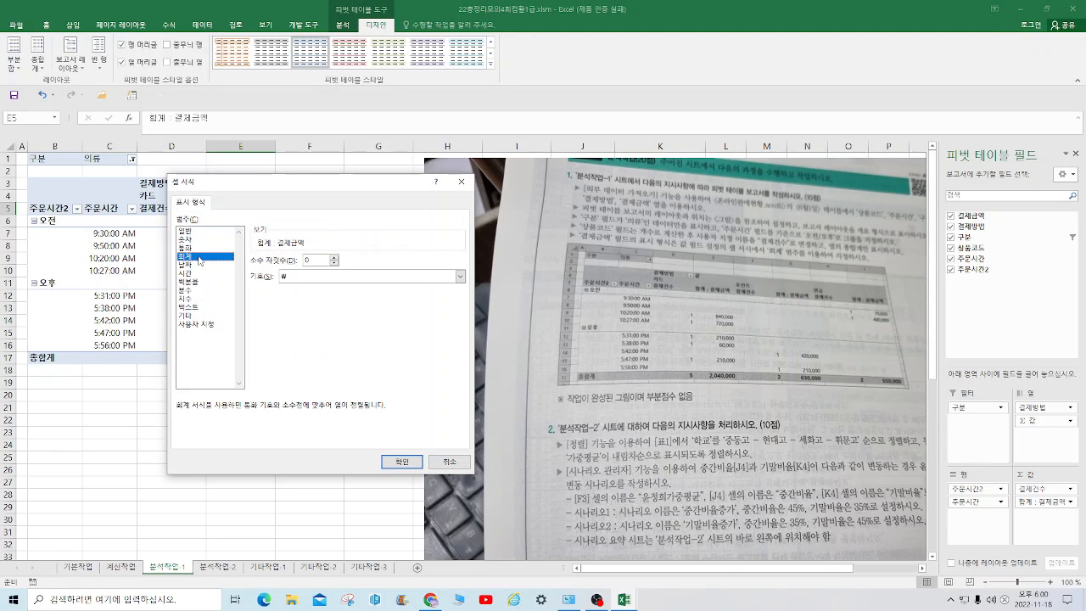
click(459, 277)
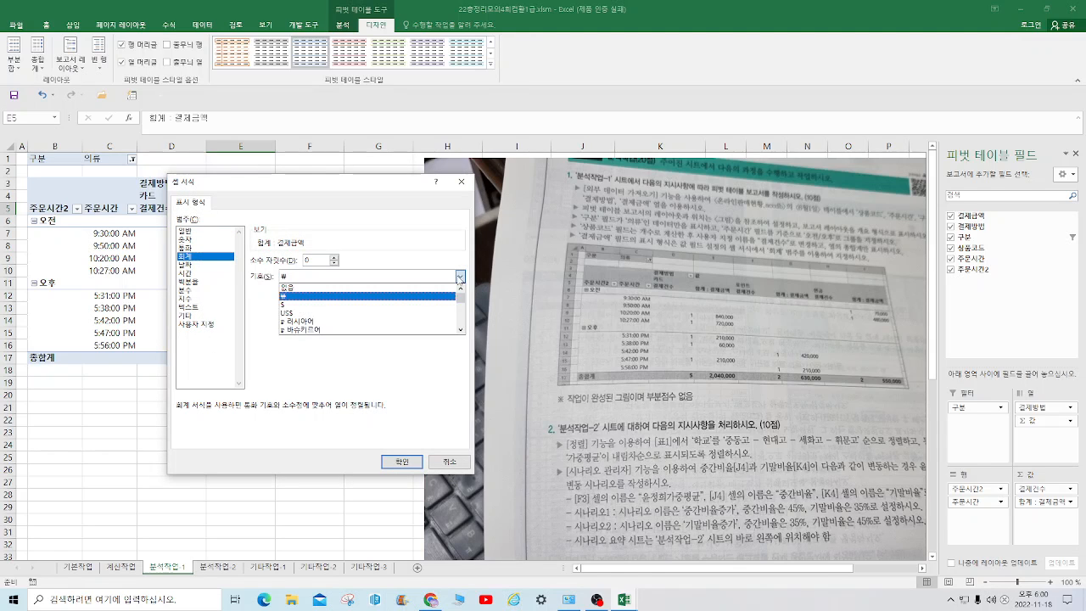
click(306, 288)
click(402, 462)
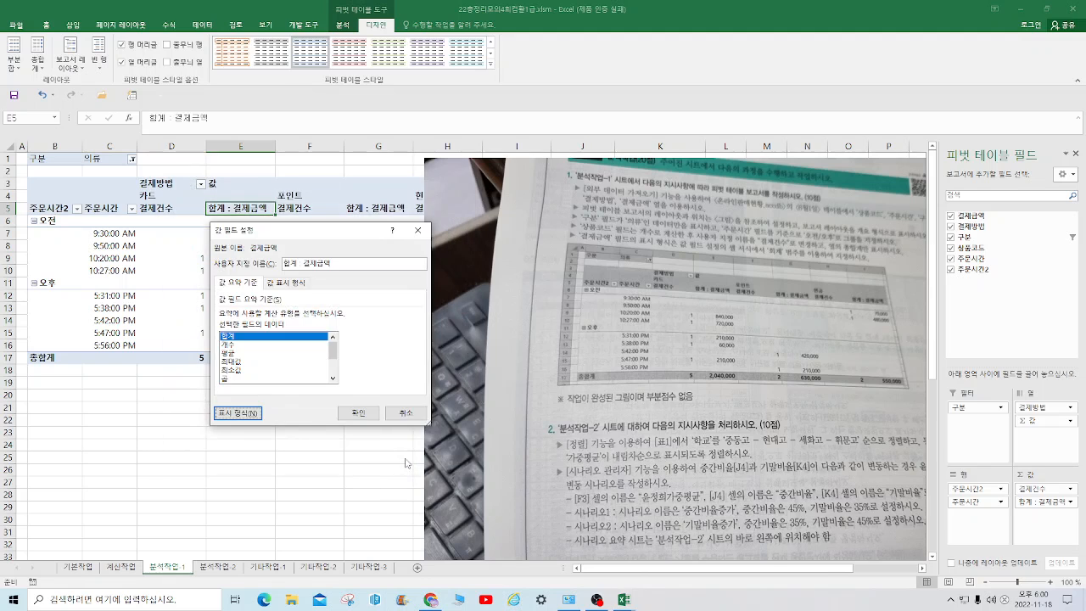
click(358, 413)
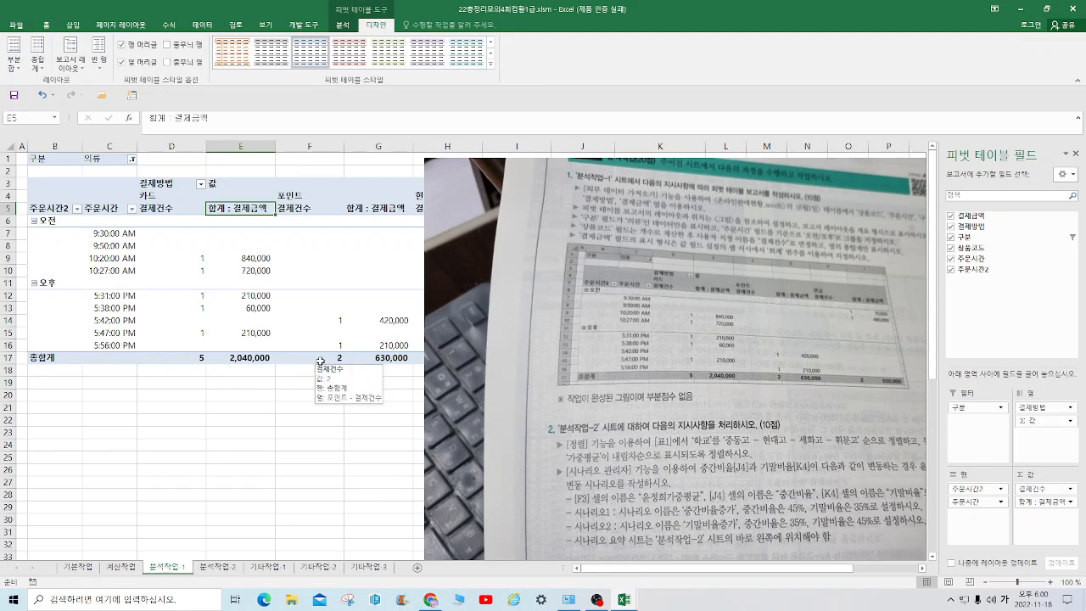
Crop the instruction picture's left side to about 22 cm wide, place it beside the pivot table and save the workbook
drag(462, 251, 626, 270)
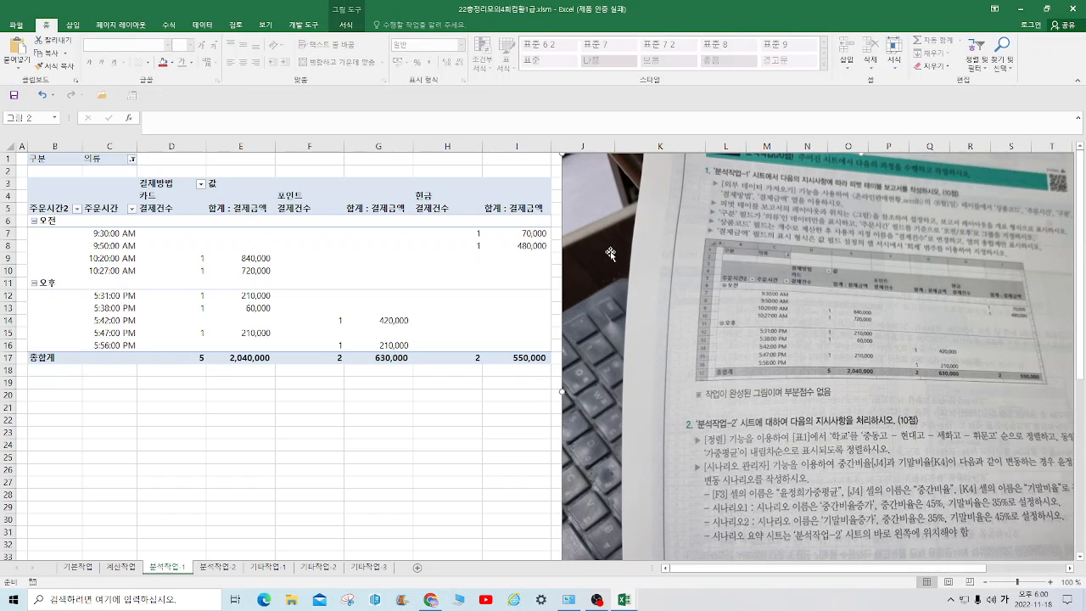
click(348, 26)
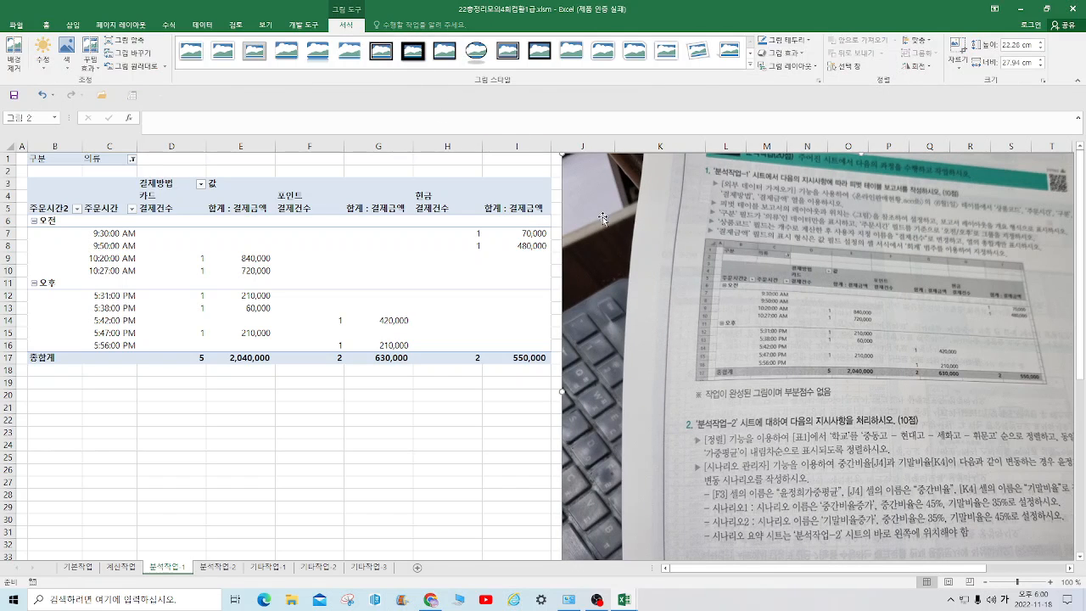
click(959, 49)
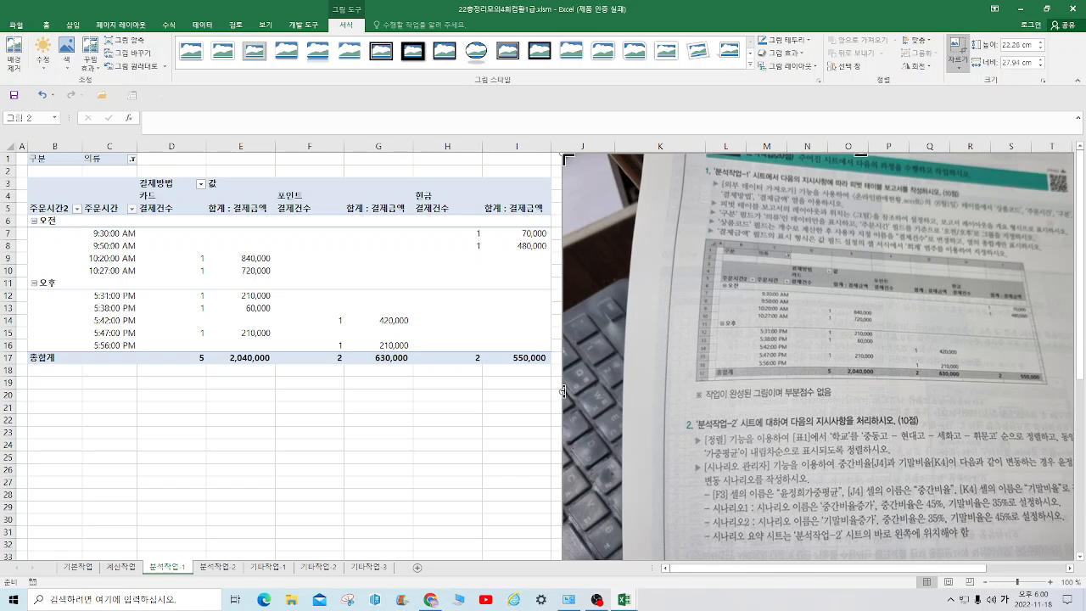
drag(563, 390, 690, 377)
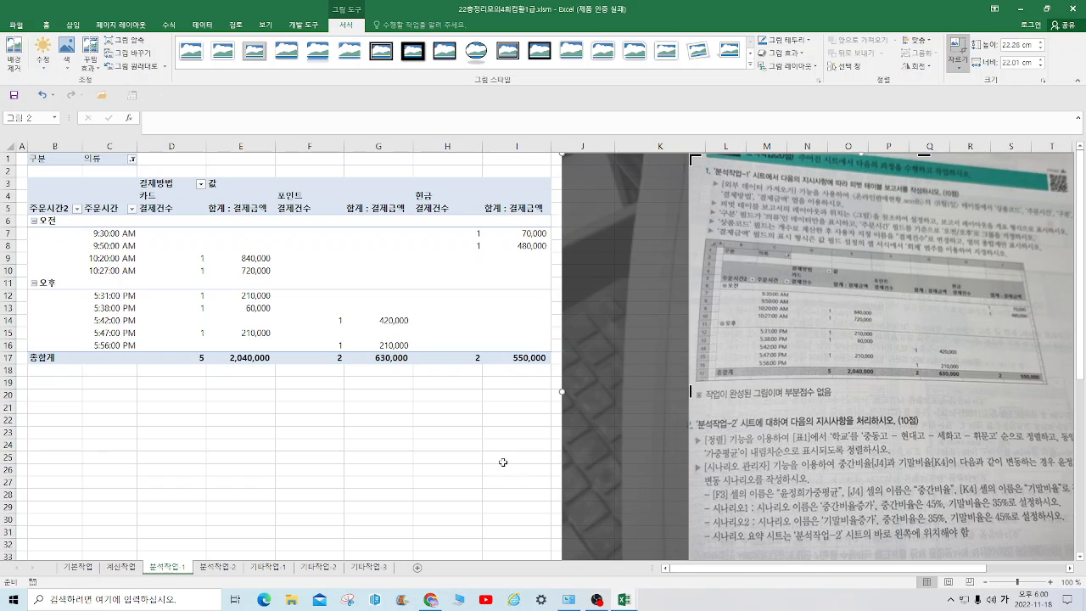
click(443, 447)
drag(939, 331, 812, 314)
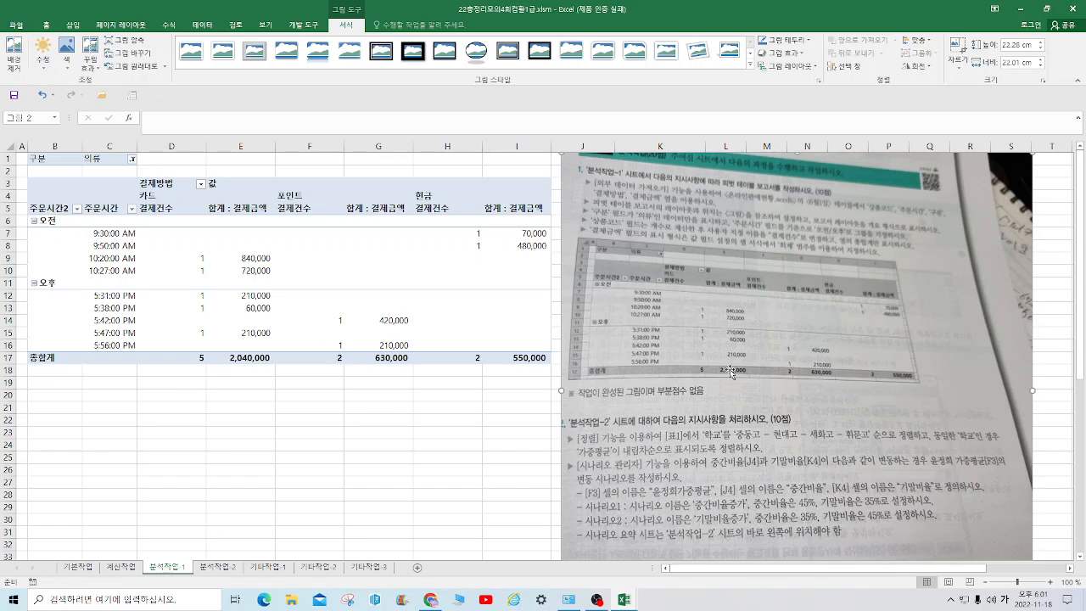
click(13, 99)
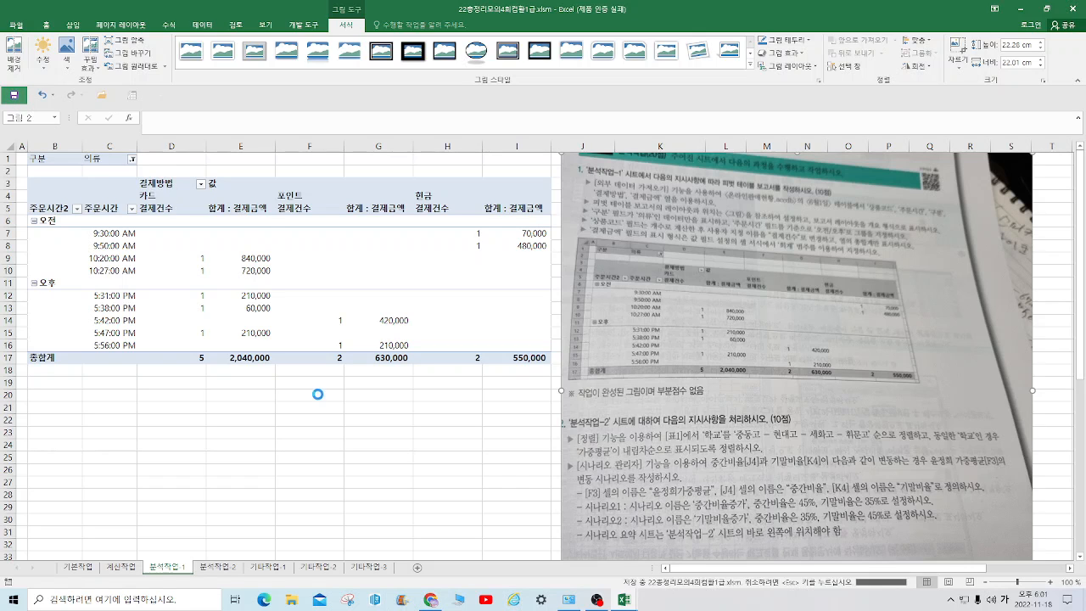
Move the instruction picture from the 분석작업-1 sheet to 분석작업-2, placing it beside the 항목별 반영비율 table
click(218, 566)
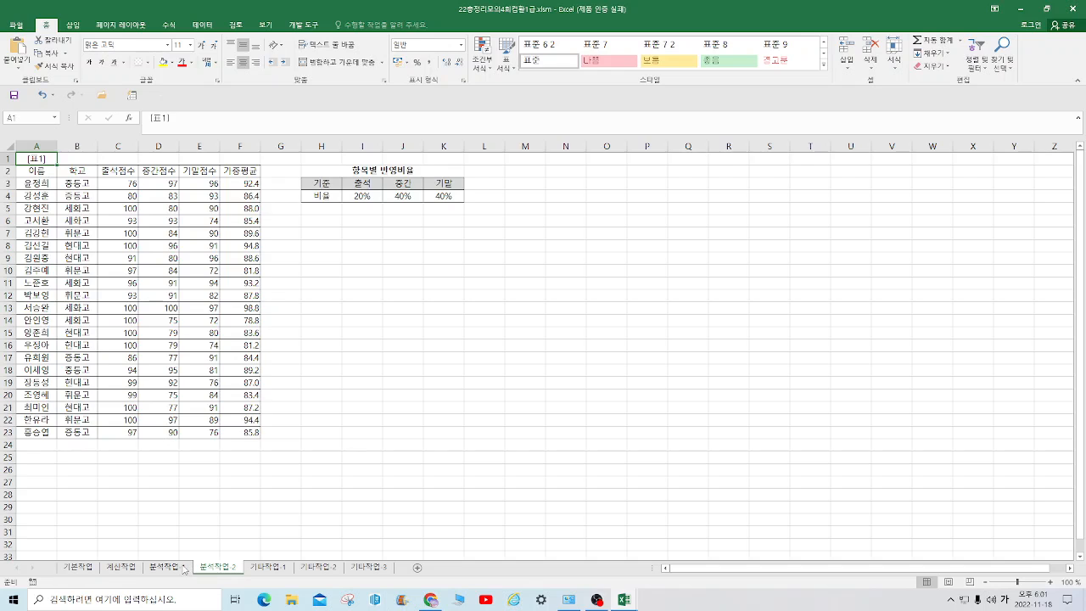
click(184, 566)
right_click(742, 446)
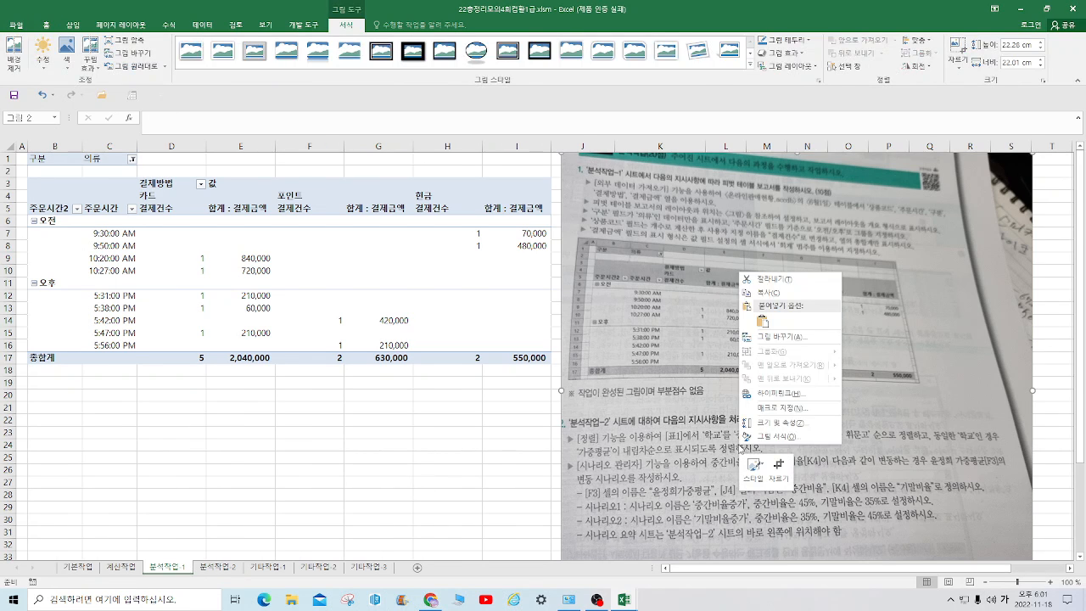
click(793, 279)
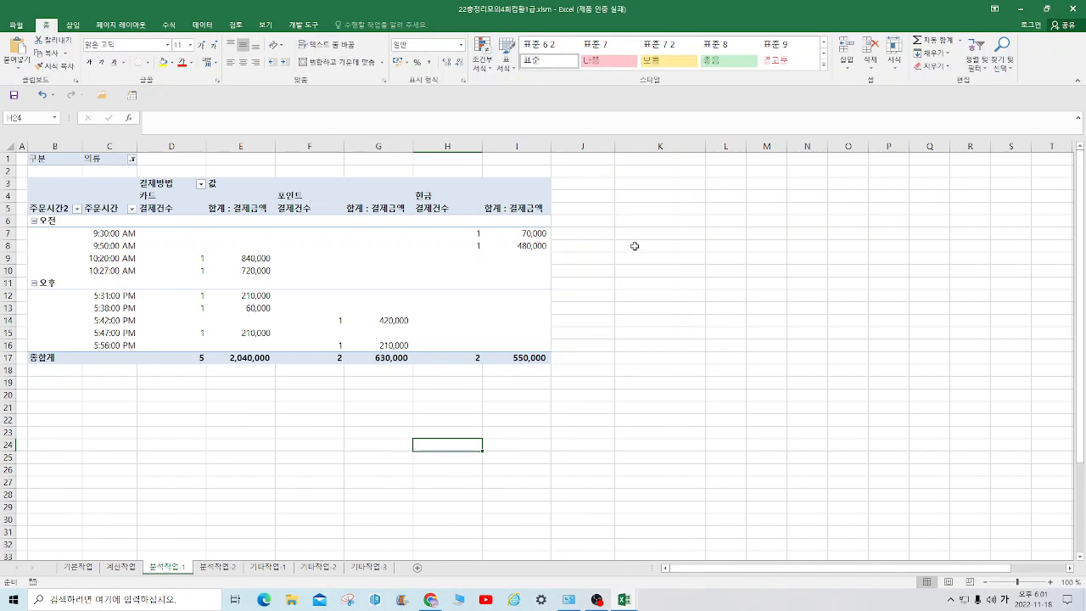
right_click(616, 234)
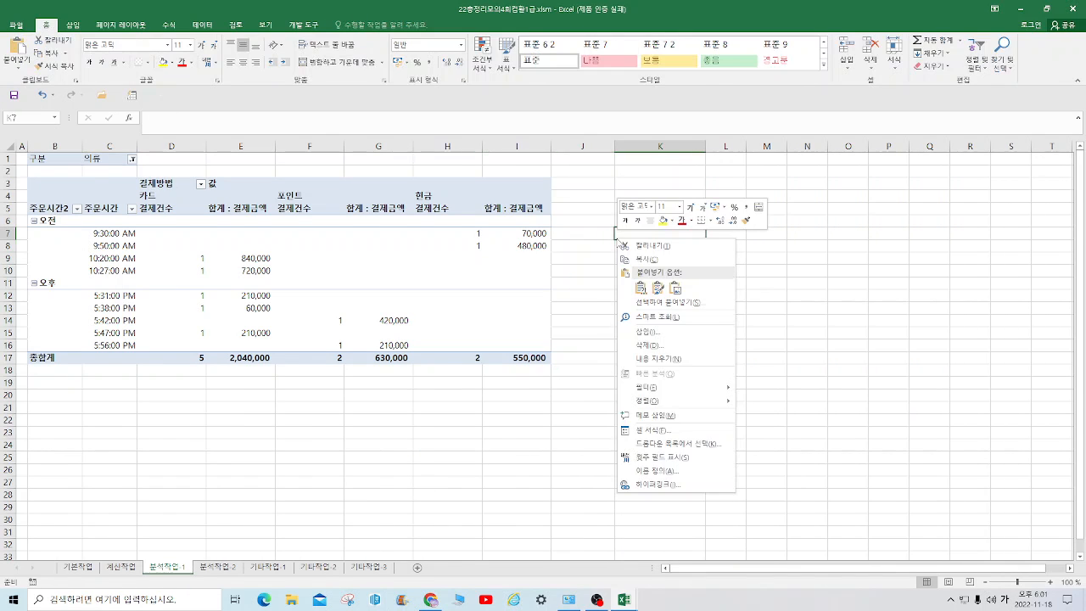
click(217, 570)
click(222, 573)
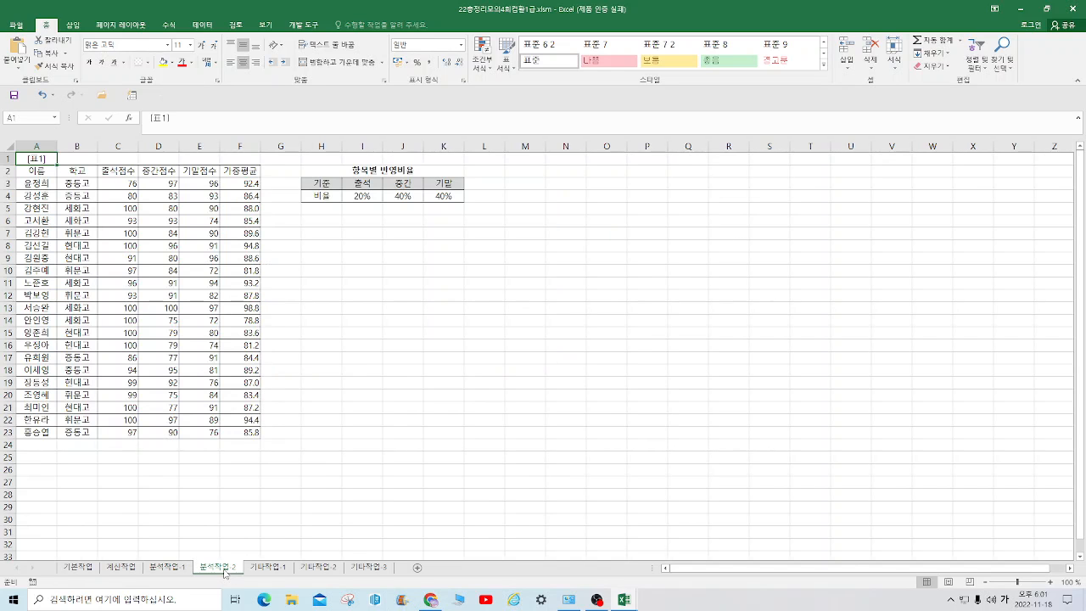
right_click(690, 273)
click(714, 325)
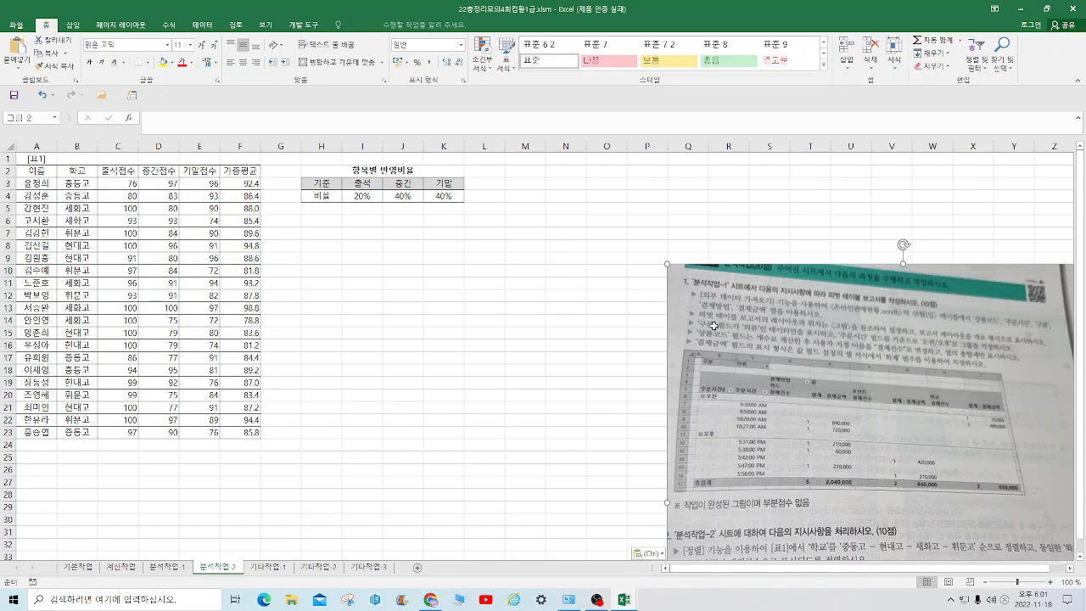
drag(805, 368, 650, 234)
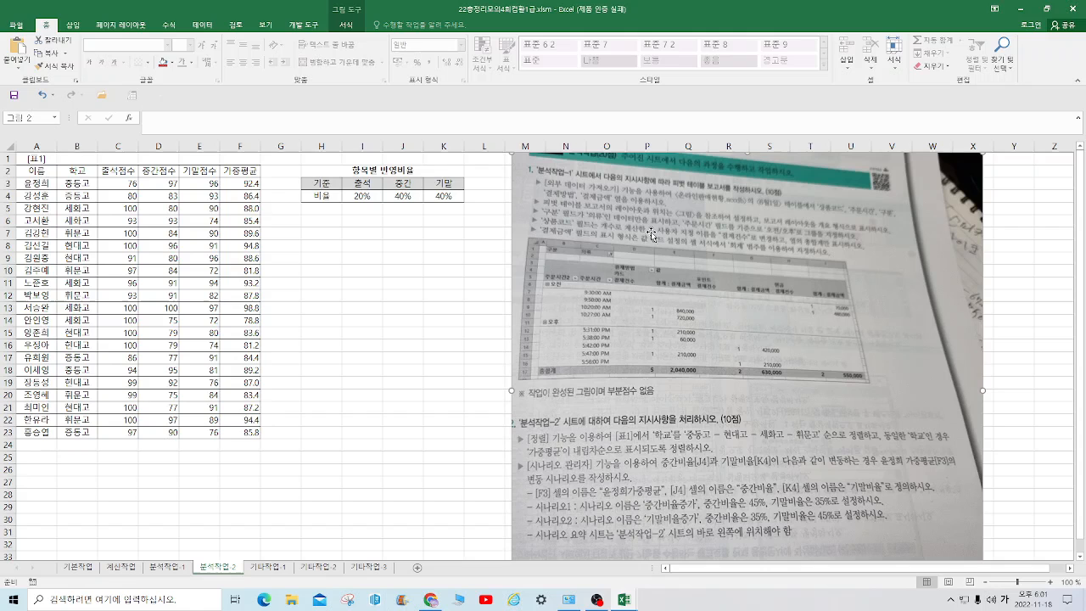
Crop away the picture's upper part so only the 분석작업-2 instructions remain, about 10.5 cm high
click(351, 26)
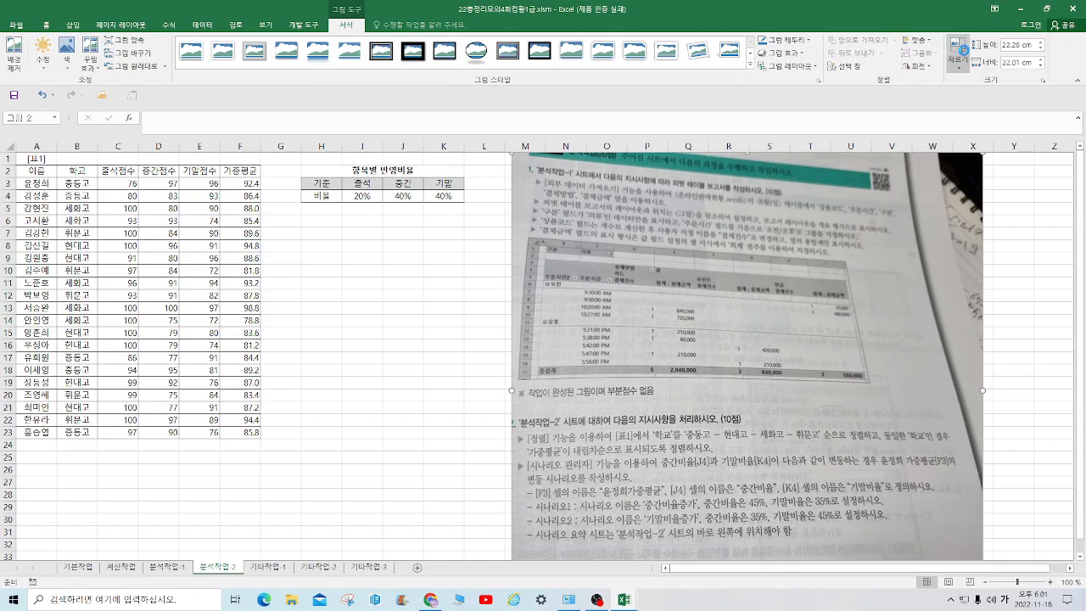
click(959, 52)
drag(741, 213, 695, 405)
click(310, 458)
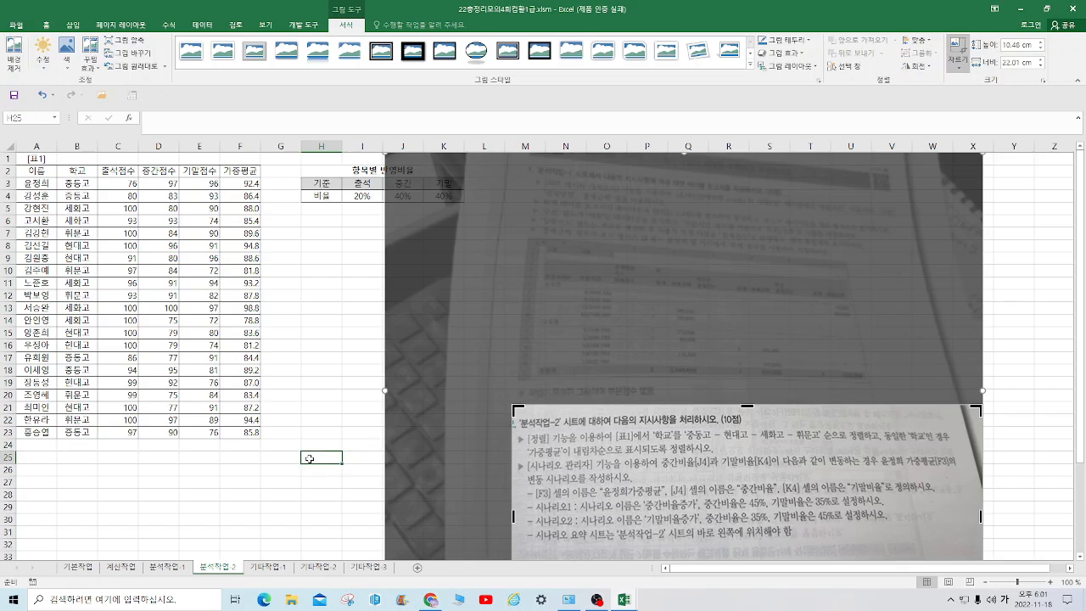
Move the cropped picture up to the first rows and stretch it to about 13.5 cm high
drag(789, 477, 771, 228)
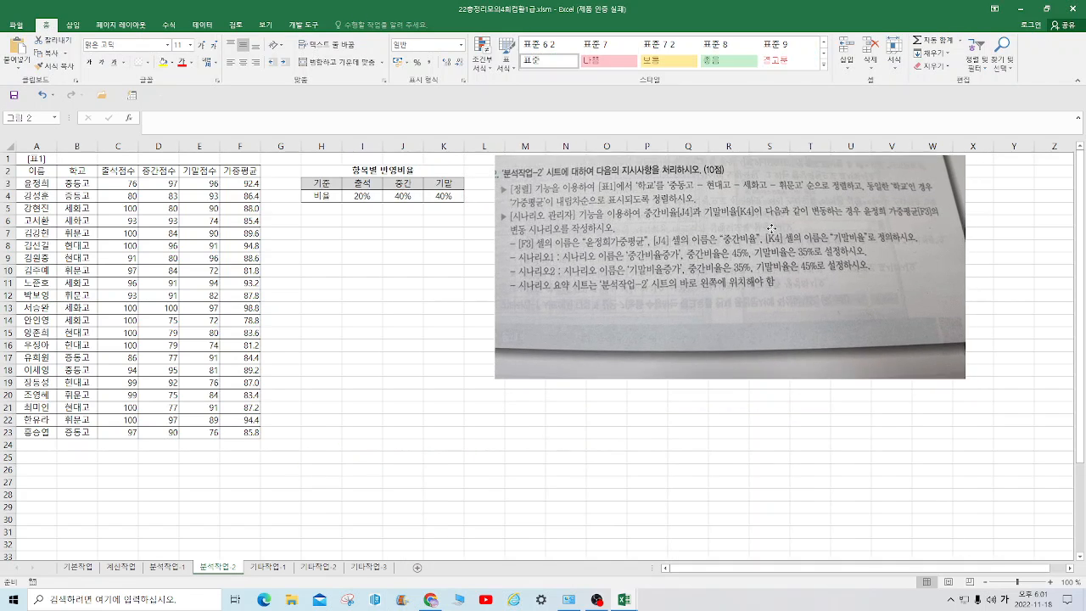
drag(727, 379, 727, 442)
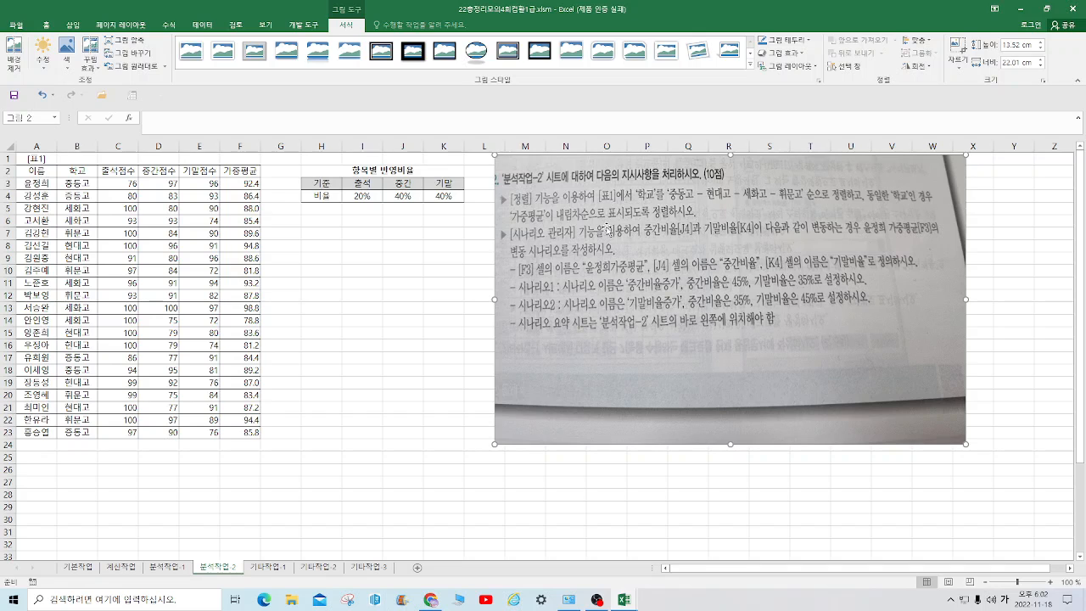
click(115, 170)
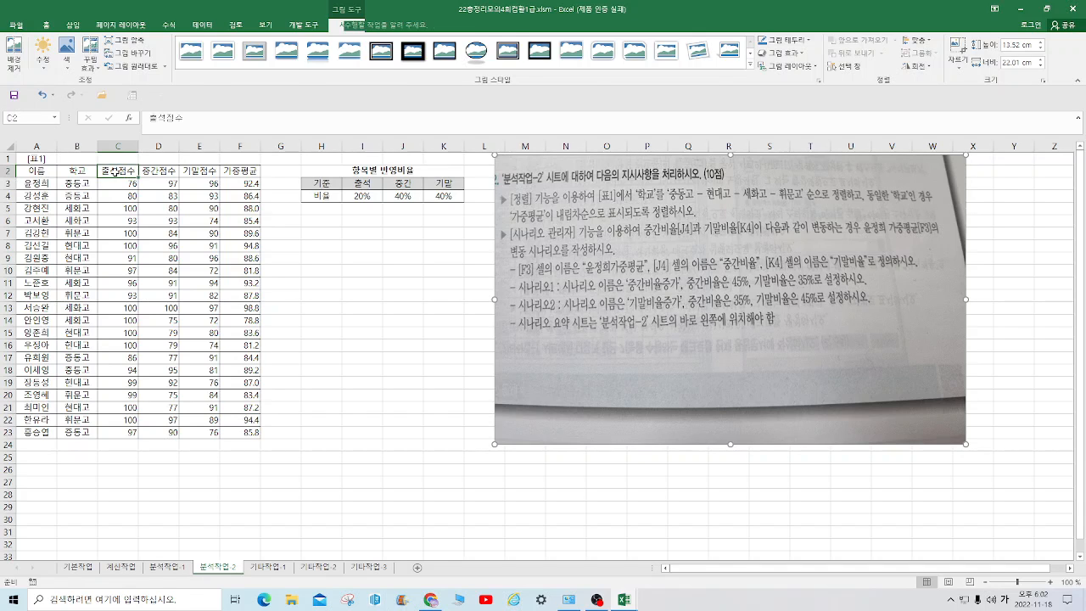
Start a sort of the table A2:F23 with 학교 as the first sort column
drag(34, 171, 258, 437)
click(204, 25)
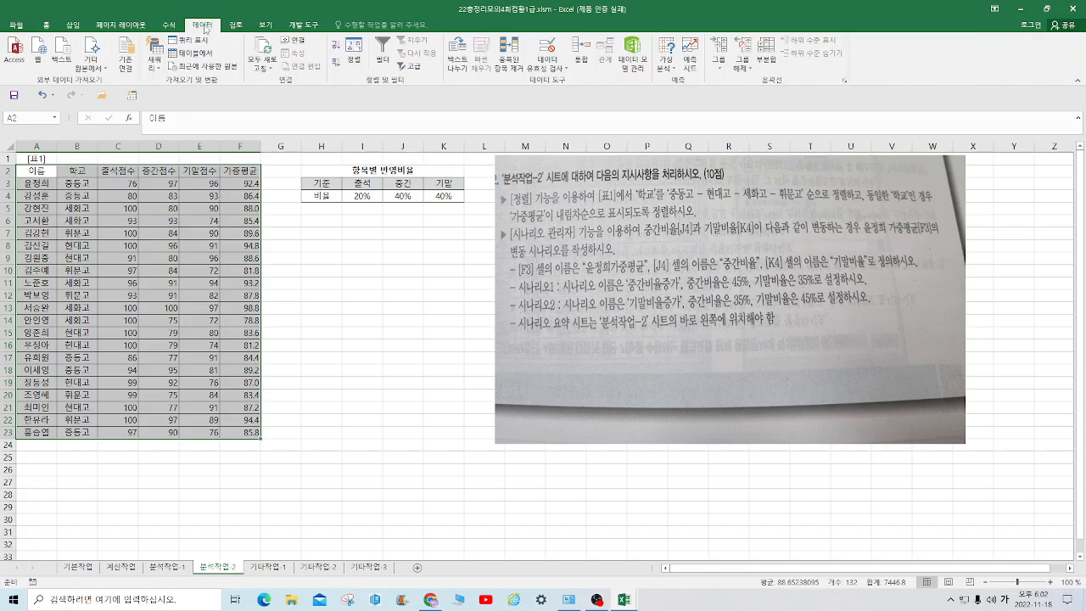
click(353, 56)
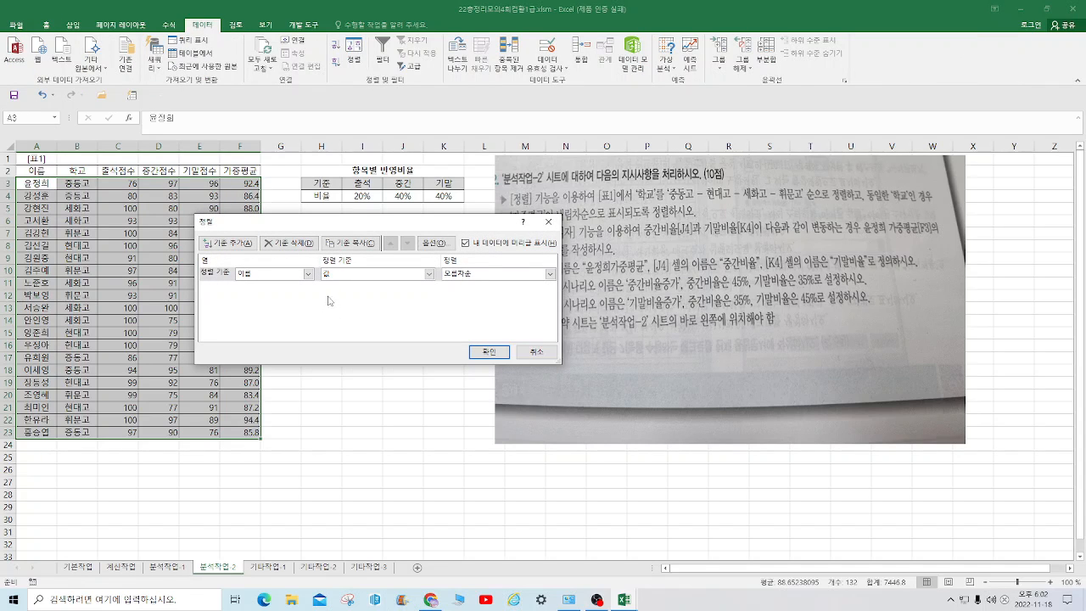
click(310, 274)
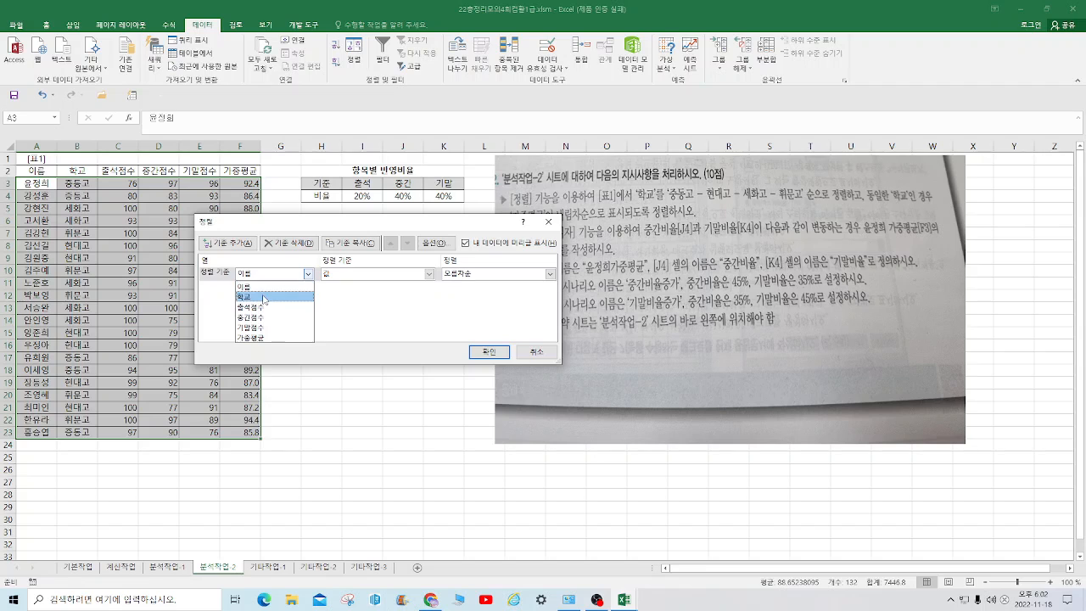
click(312, 296)
Add a custom sort list with the entries 중동고, 현대고, 세화고, 휘문고
click(549, 274)
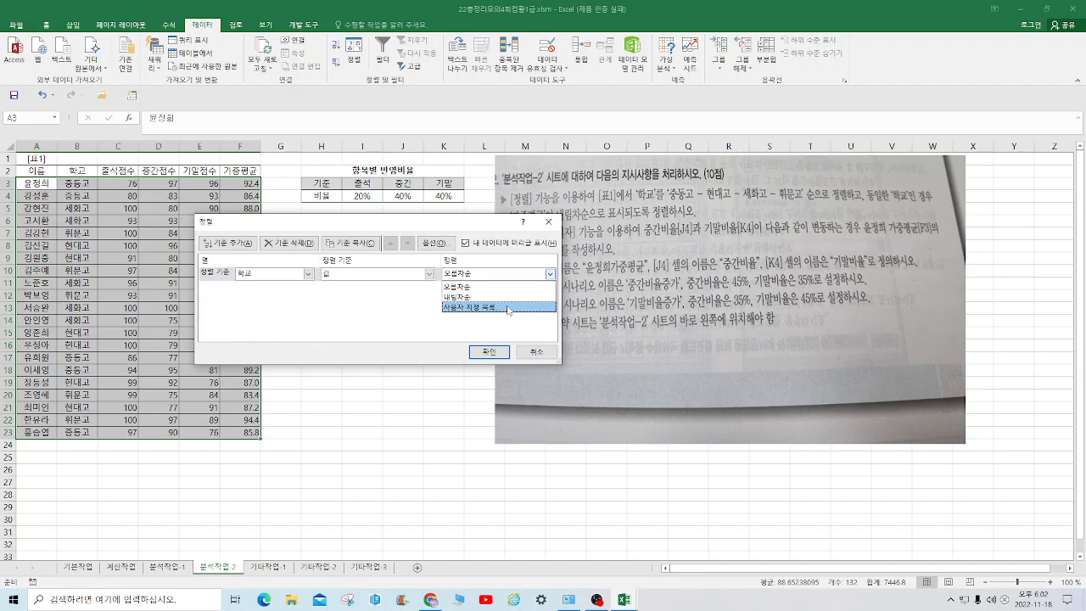
click(509, 307)
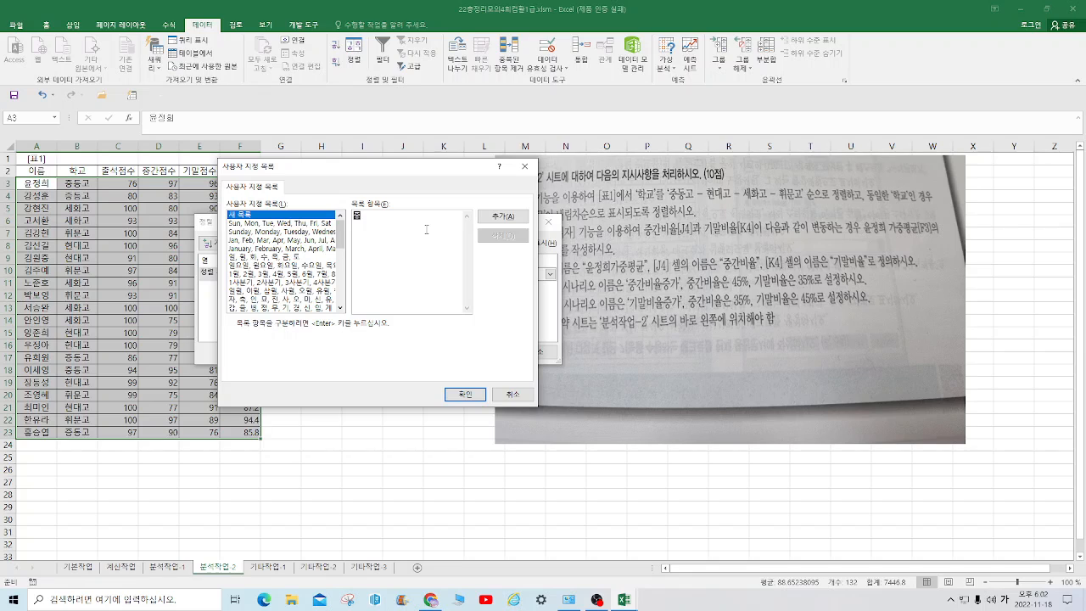
text(중등고 )
text(현대고 )
text(세화)
text(고)
key(Return)
text(휘문)
click(503, 217)
click(465, 395)
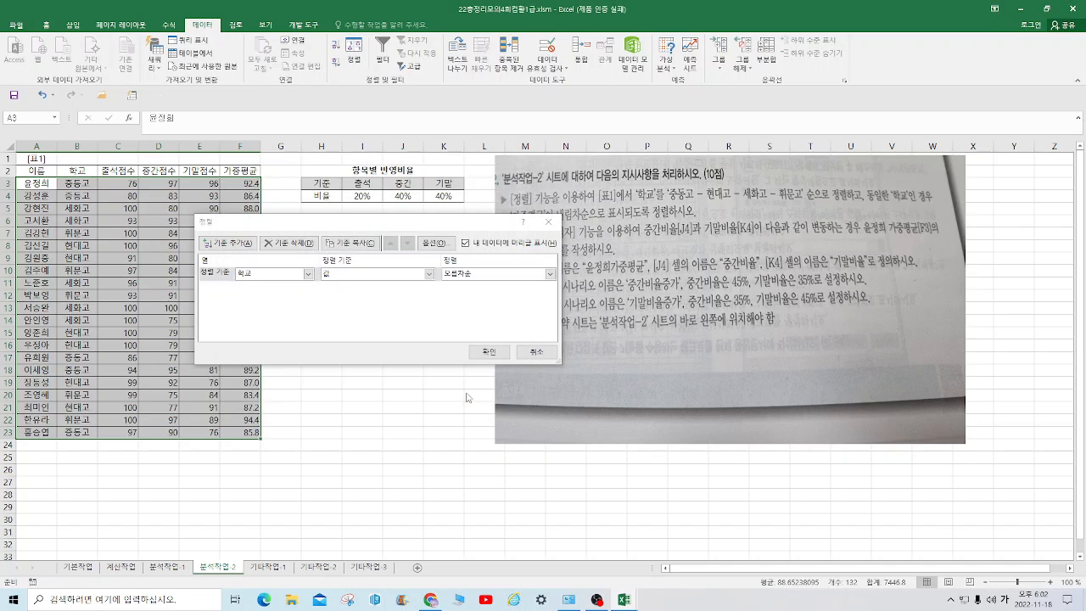
Set the 학교 sort order to the custom list 중동고, 현대고, 세화고, 휘문고
click(550, 273)
click(492, 307)
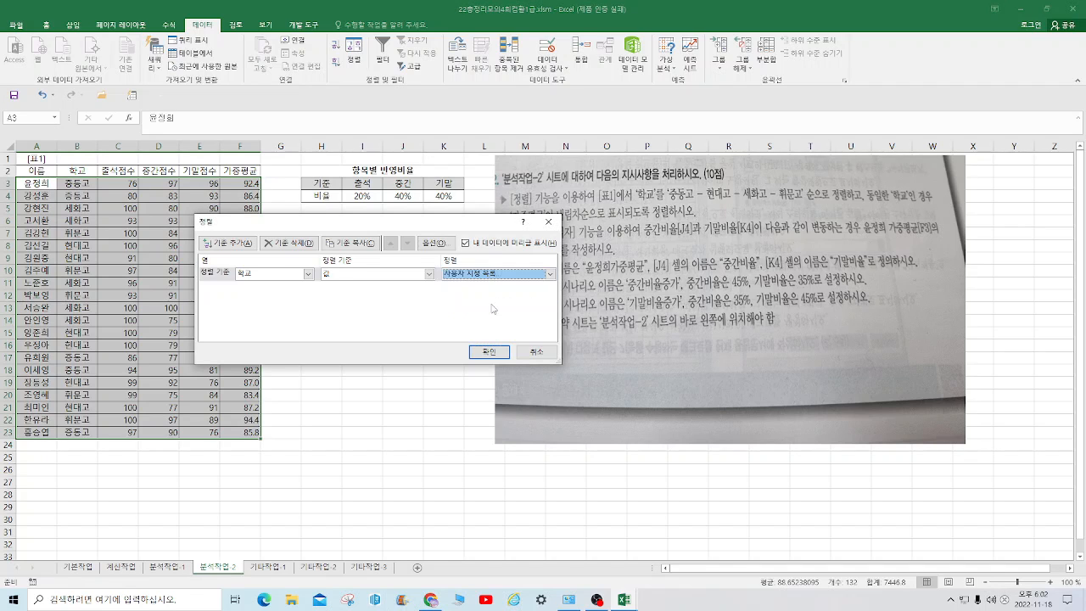
scroll(316, 248, down, 5)
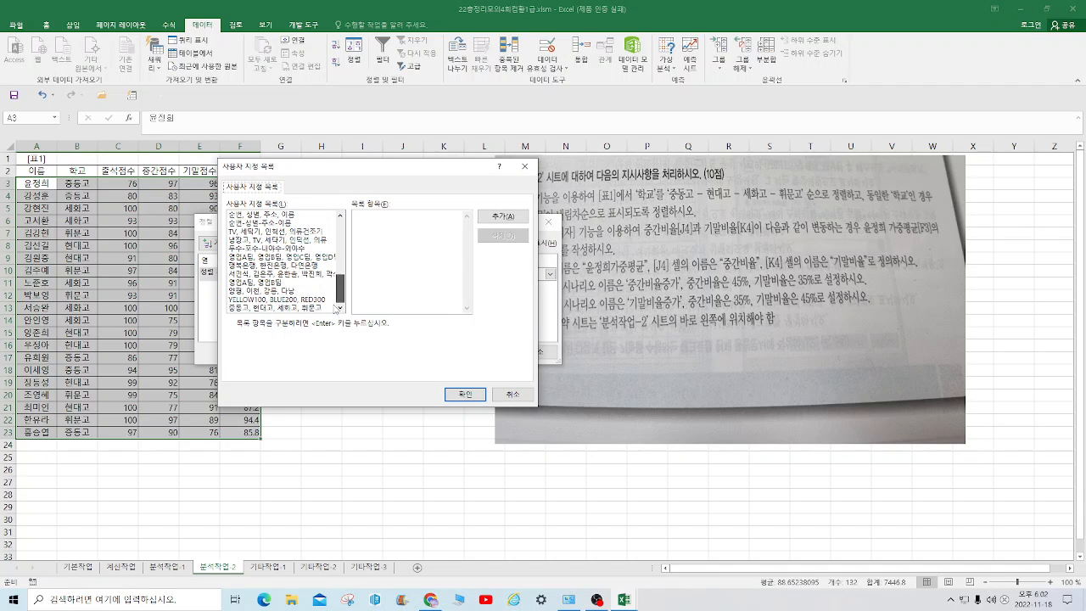
click(302, 308)
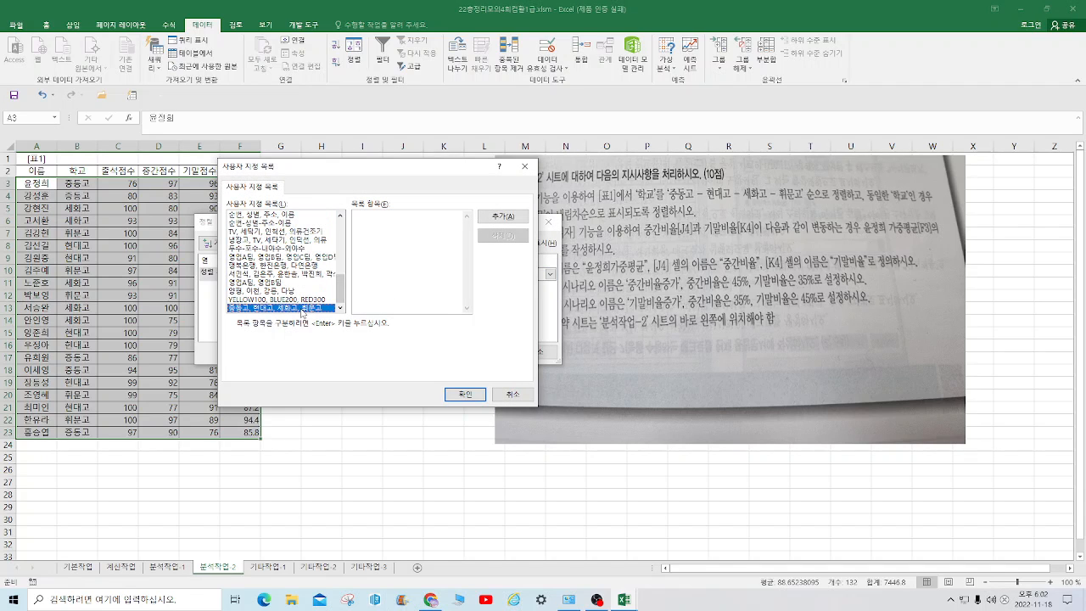
click(468, 395)
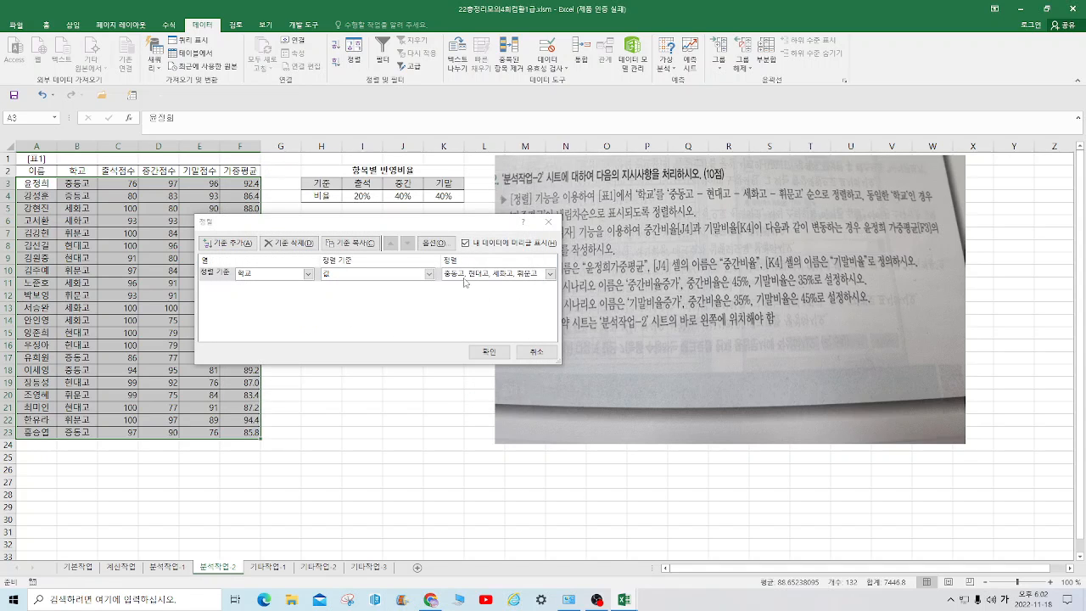
Add 가중평균 as the second sort level in descending order and apply the sort to the table
click(226, 242)
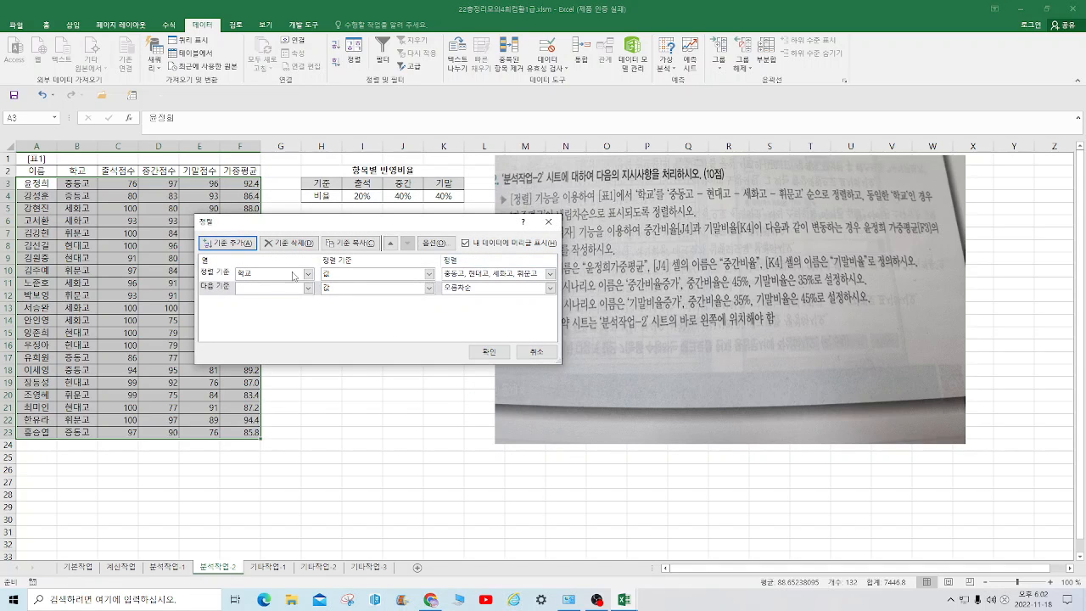
click(308, 287)
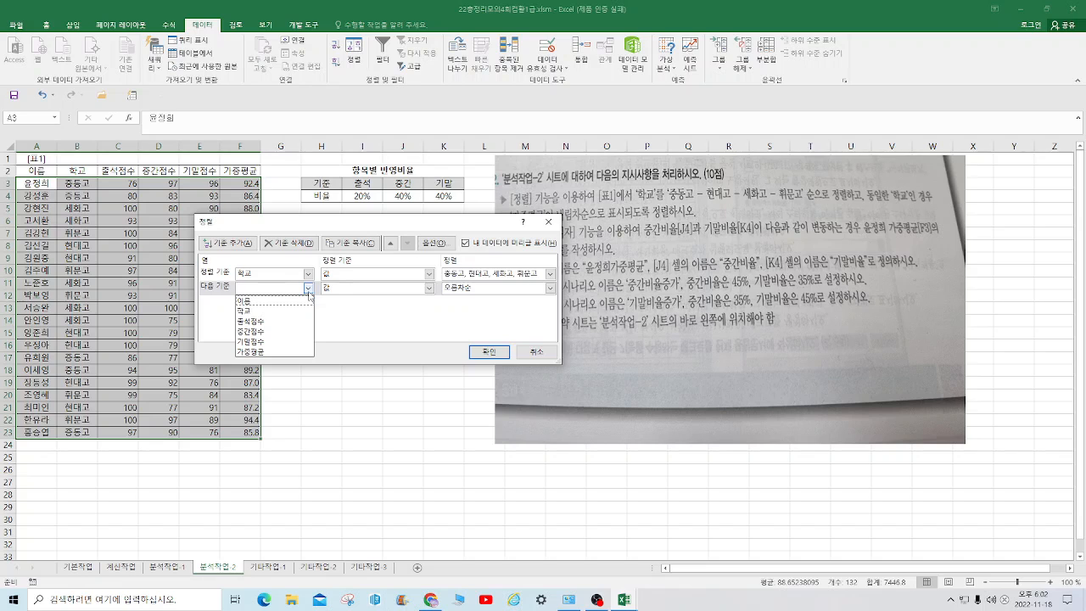
click(450, 233)
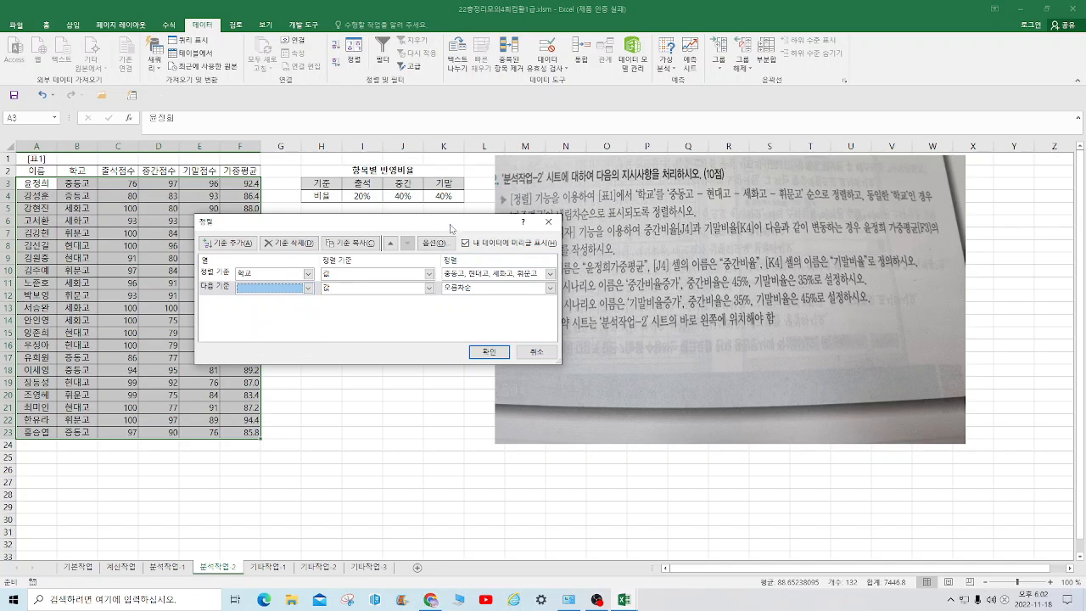
drag(451, 227, 483, 224)
click(340, 285)
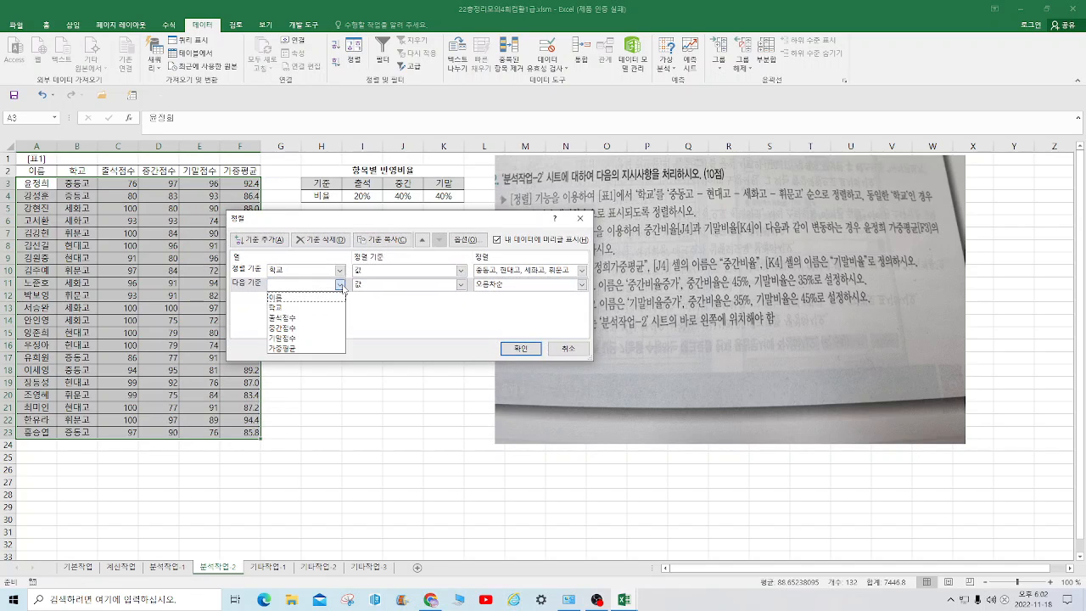
click(298, 349)
click(581, 286)
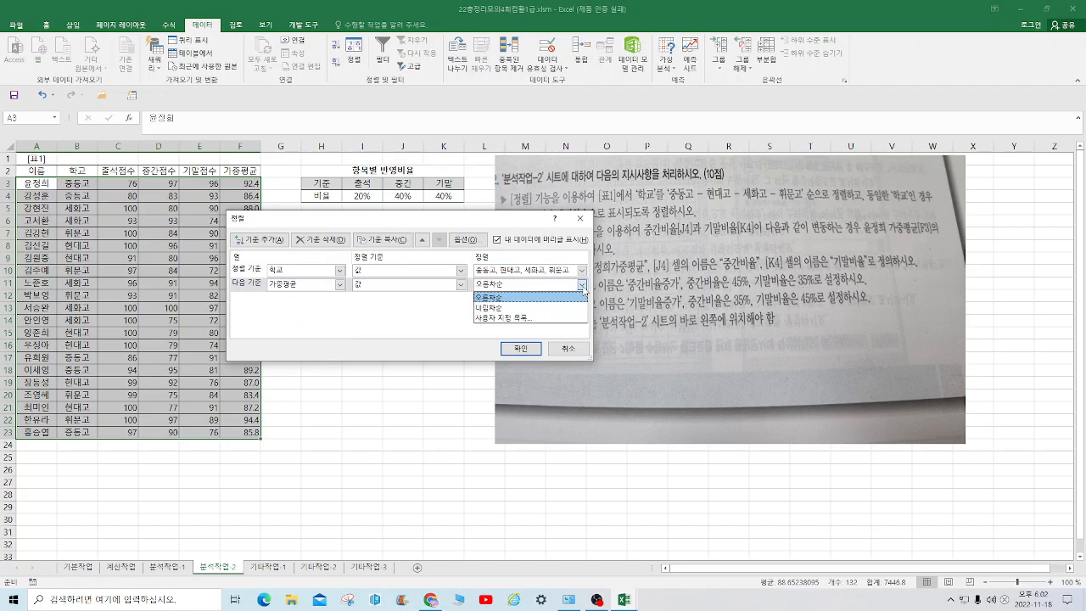
click(514, 307)
click(525, 356)
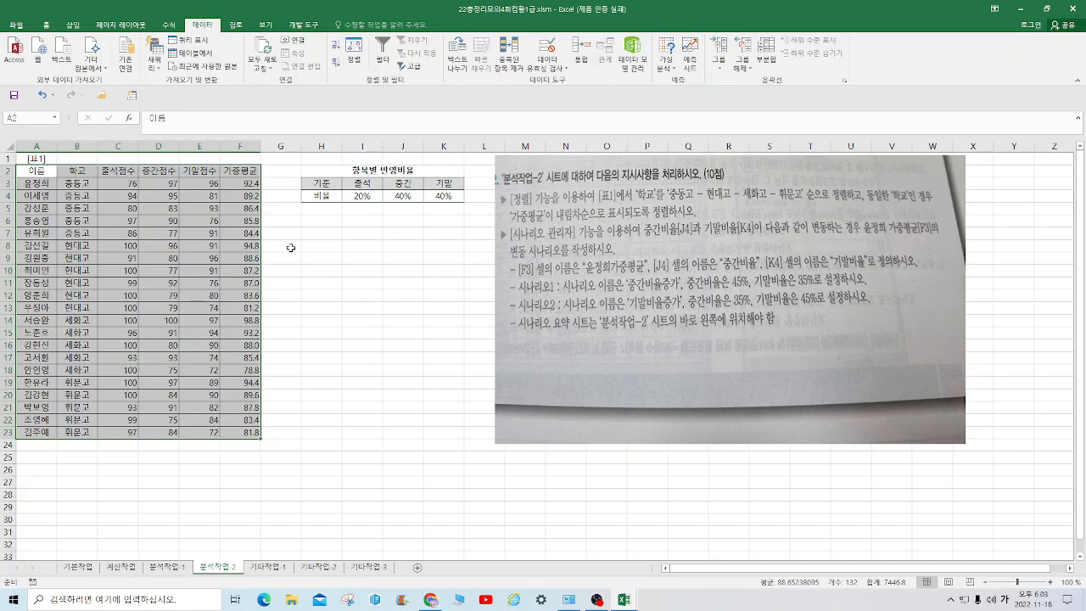
Define a name for cell F3 made of the student's full name followed by 가중평균
click(230, 185)
click(19, 114)
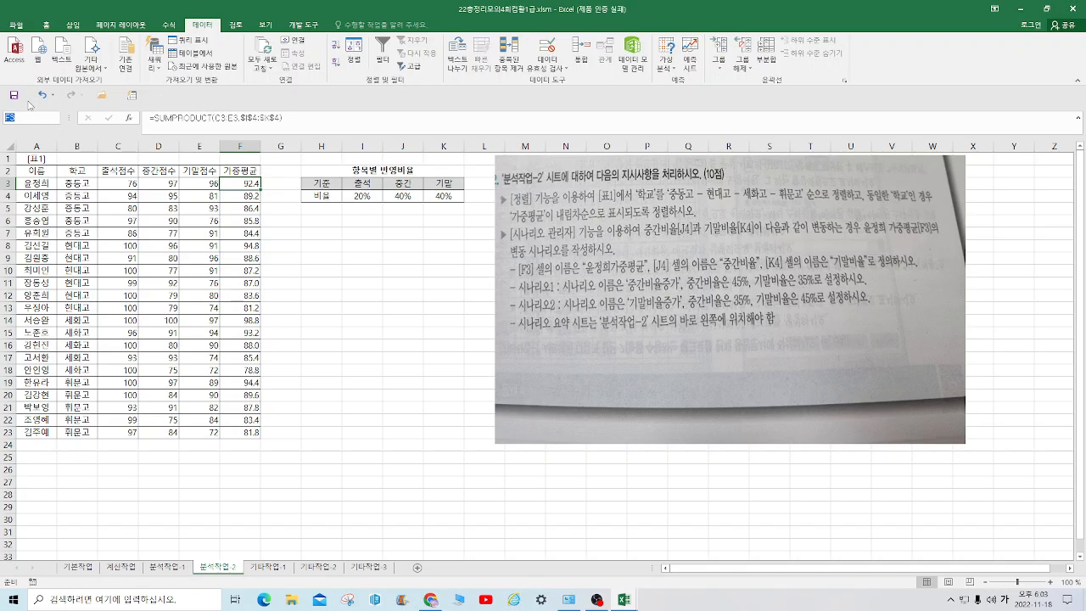
text(ㅇ)
text(저)
text(희가중평균)
key(Return)
Define the name 중간비율 for cell J4
click(404, 183)
click(398, 195)
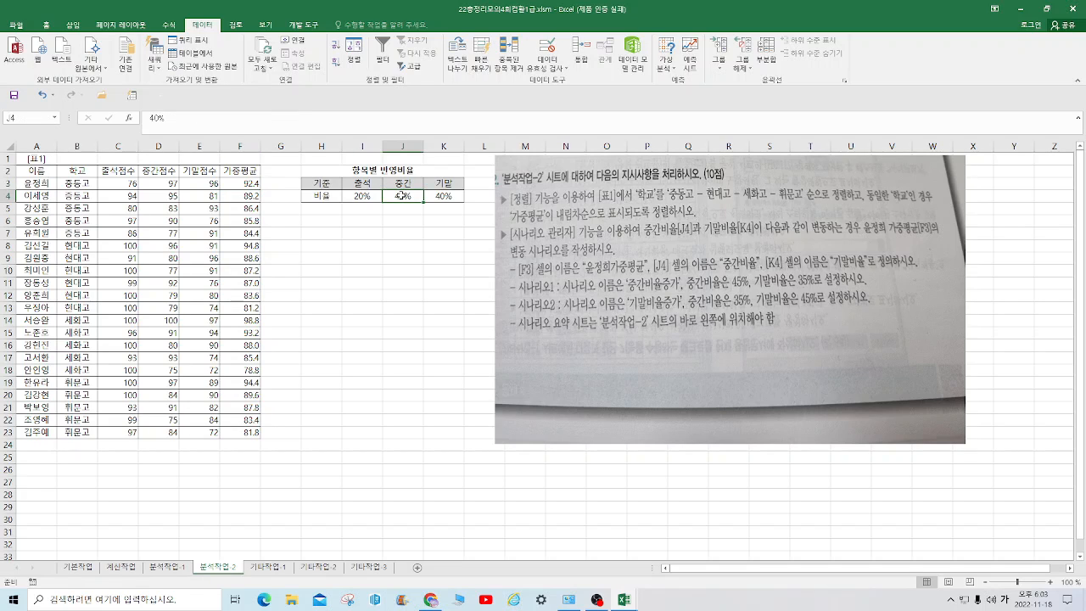
click(27, 116)
text(ㅈ)
text(중간)
text(비율)
key(Return)
Define the name 기말비율 for cell K4
click(441, 197)
click(37, 117)
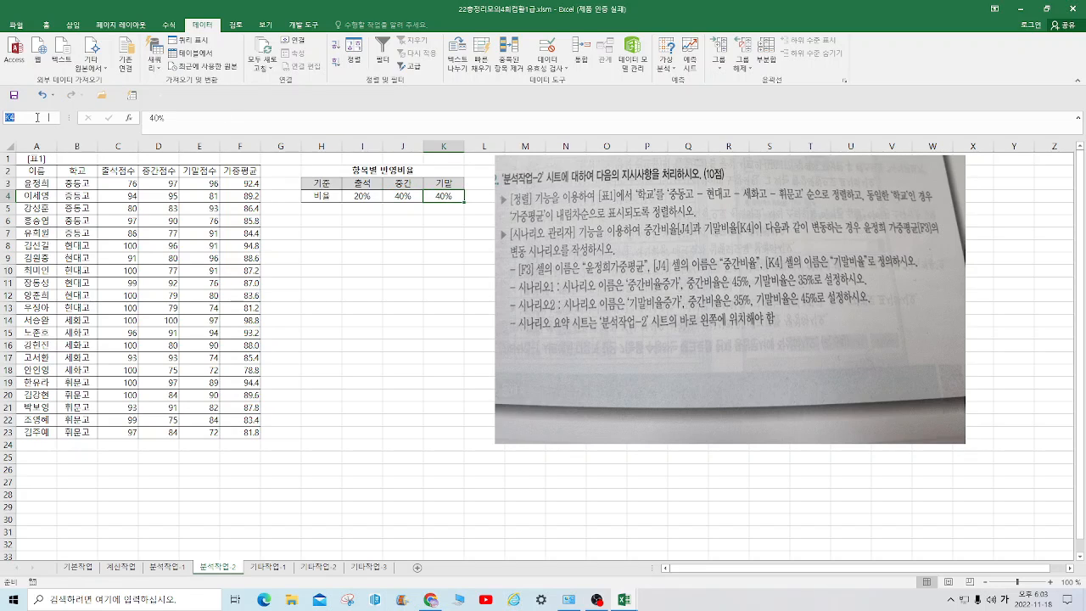
text(ㄱ)
text(말비)
key(BackSpace)
key(BackSpace)
key(BackSpace)
text(말비율)
key(Return)
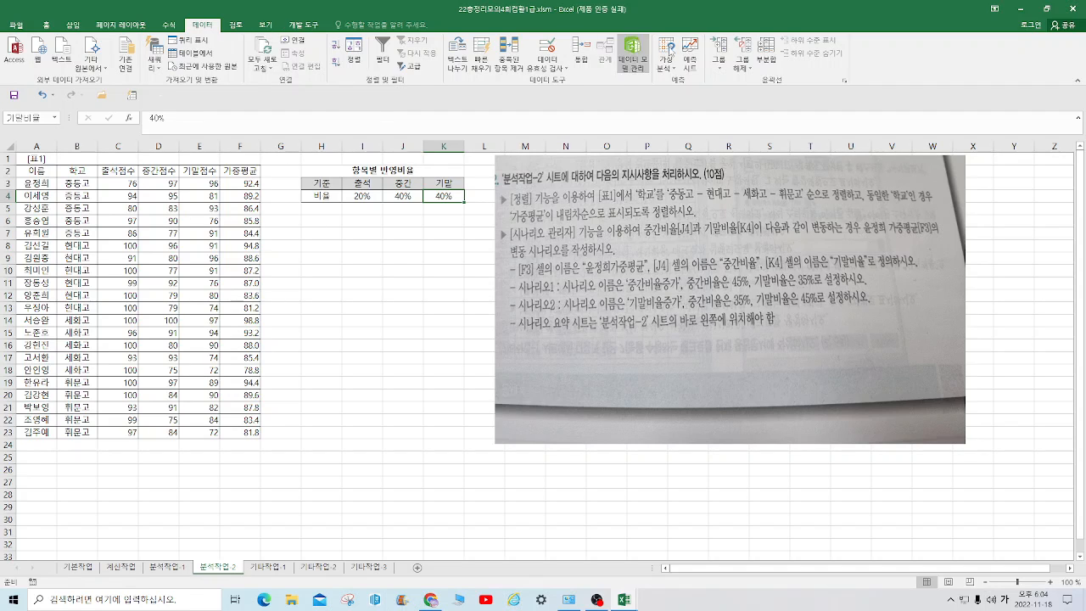
Start a new scenario in the Scenario Manager and name it 중간비율증가
click(667, 61)
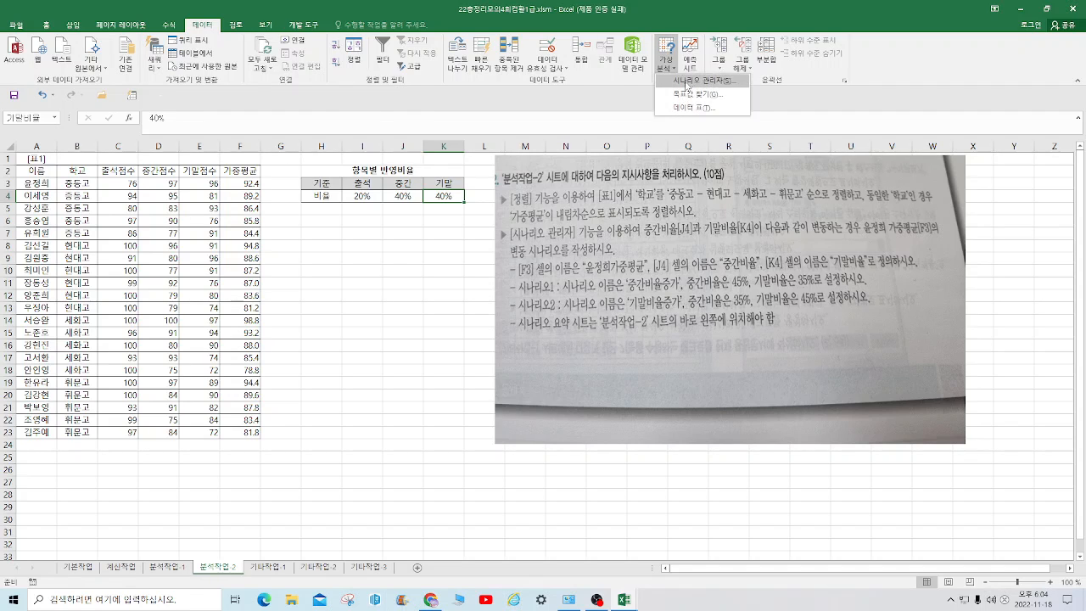
click(688, 81)
drag(439, 184, 379, 275)
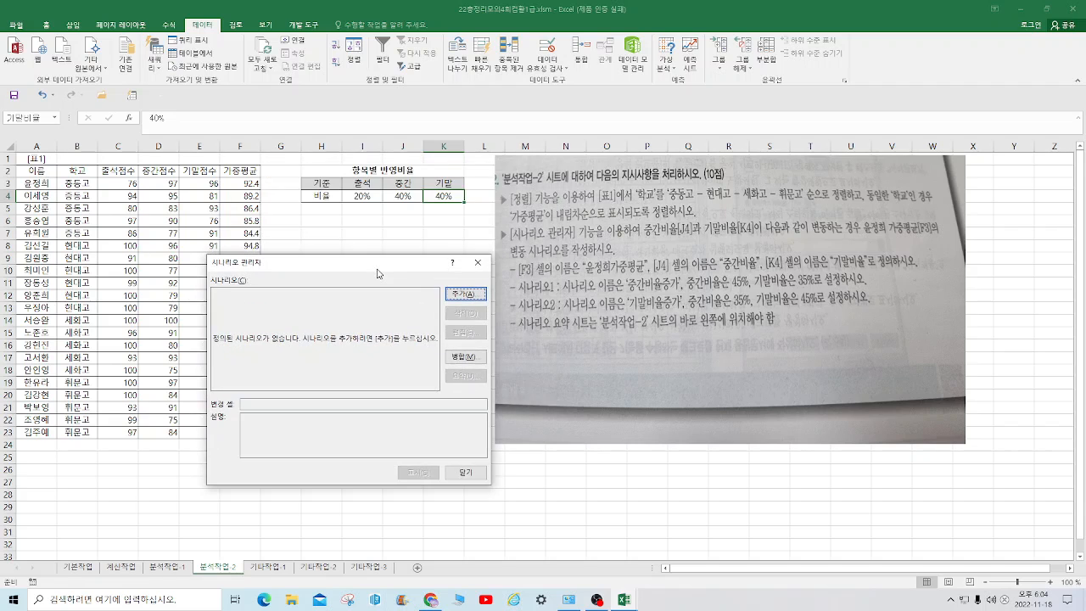
click(458, 301)
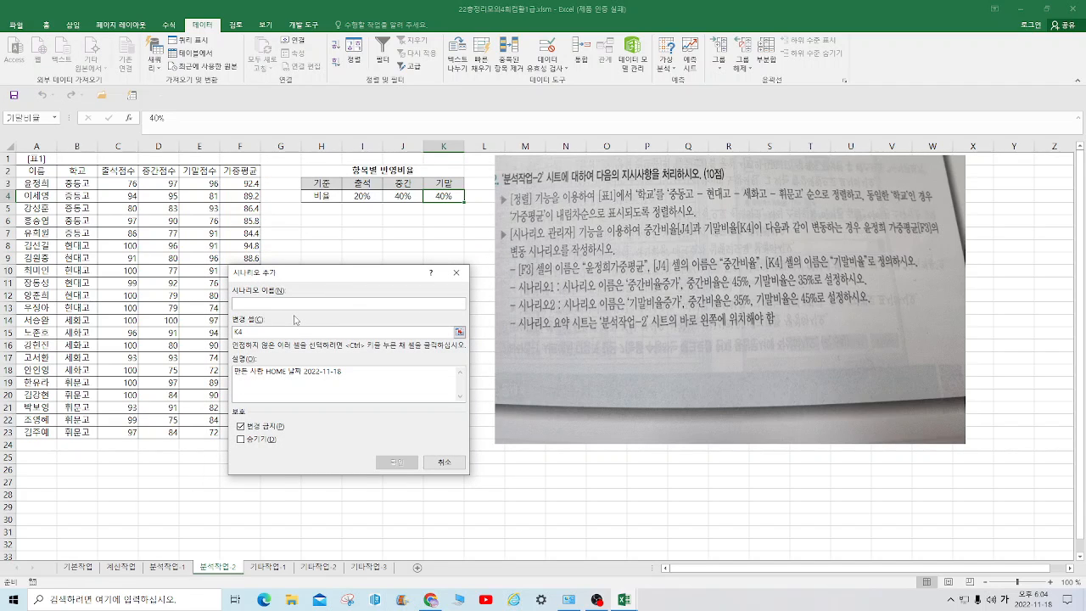
text(중)
key(BackSpace)
text(중간비)
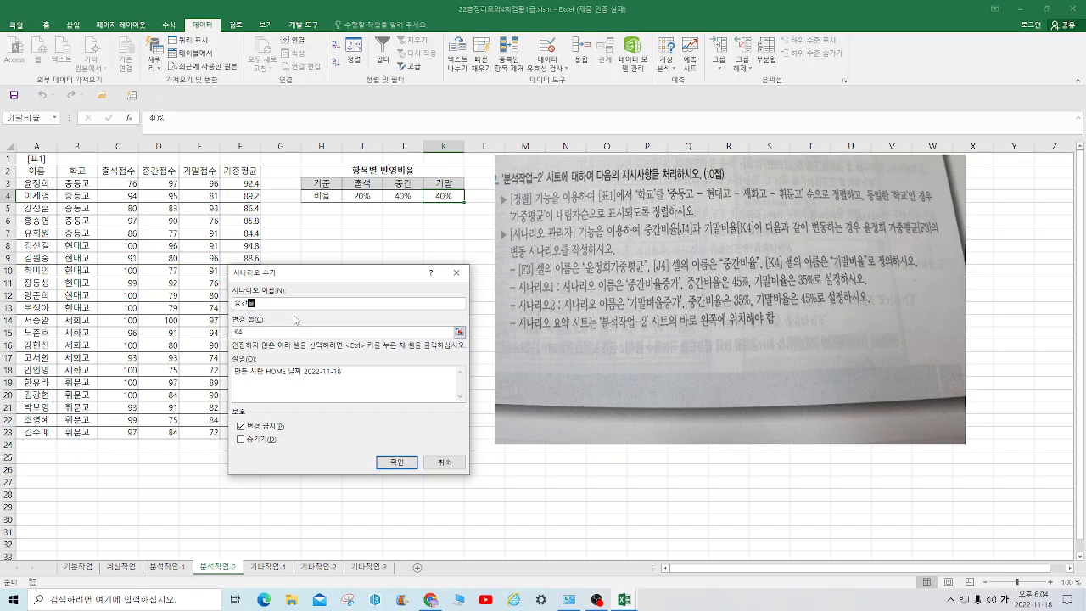
text(율증가)
Use J4 as the changing cell of the 중간비율증가 scenario and set its value to 0.45
drag(255, 334, 211, 322)
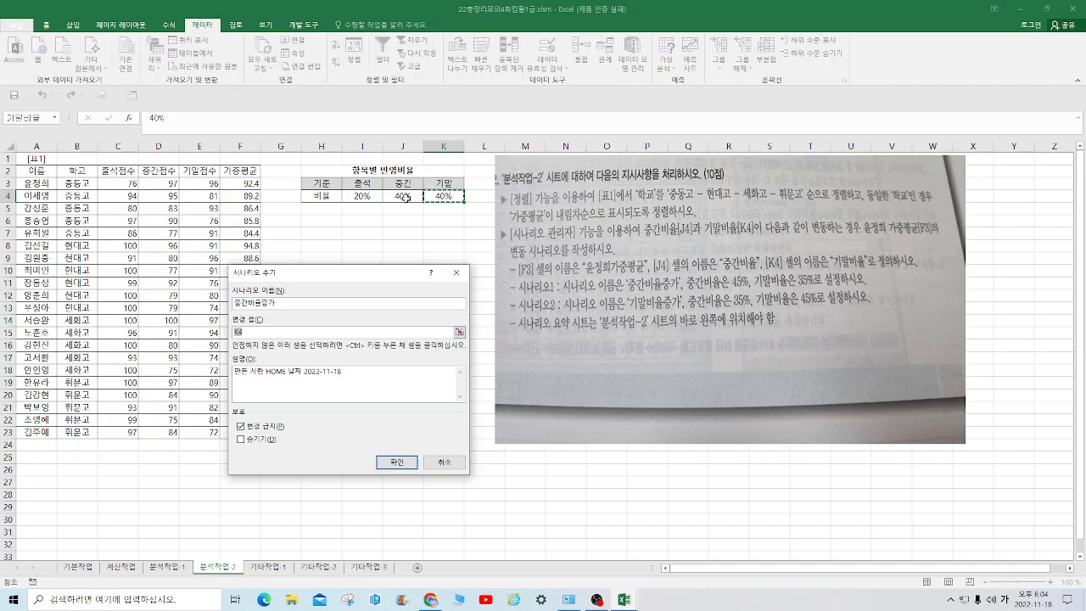
click(406, 197)
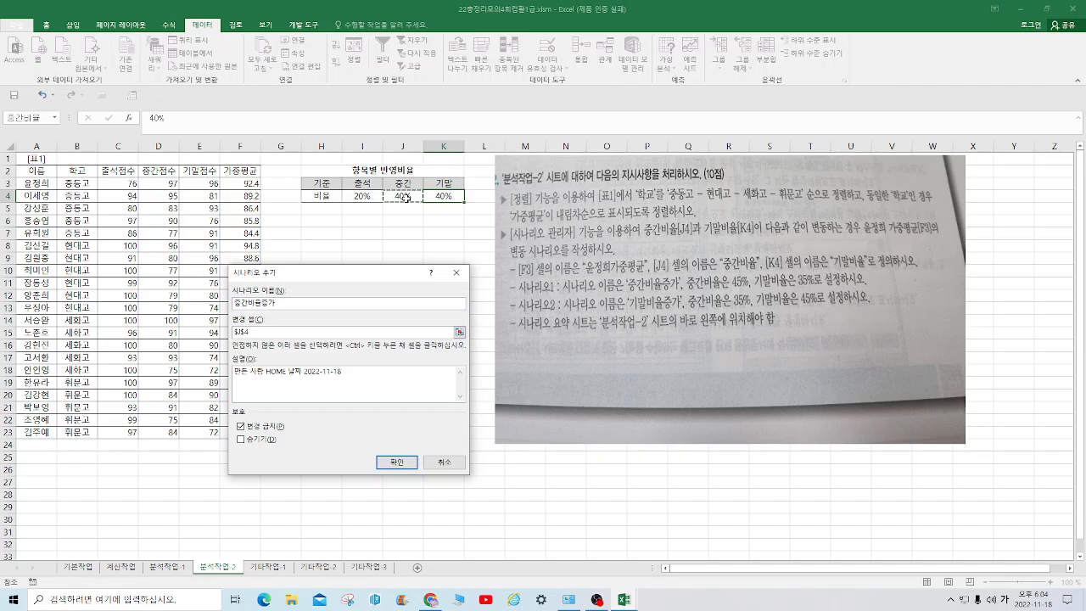
click(398, 462)
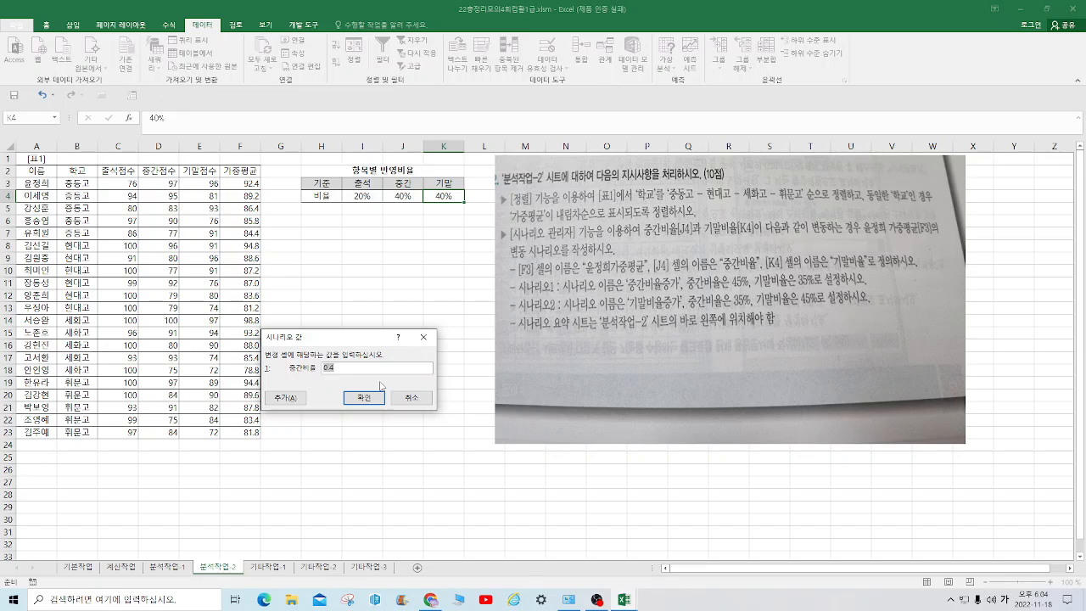
text(0.45)
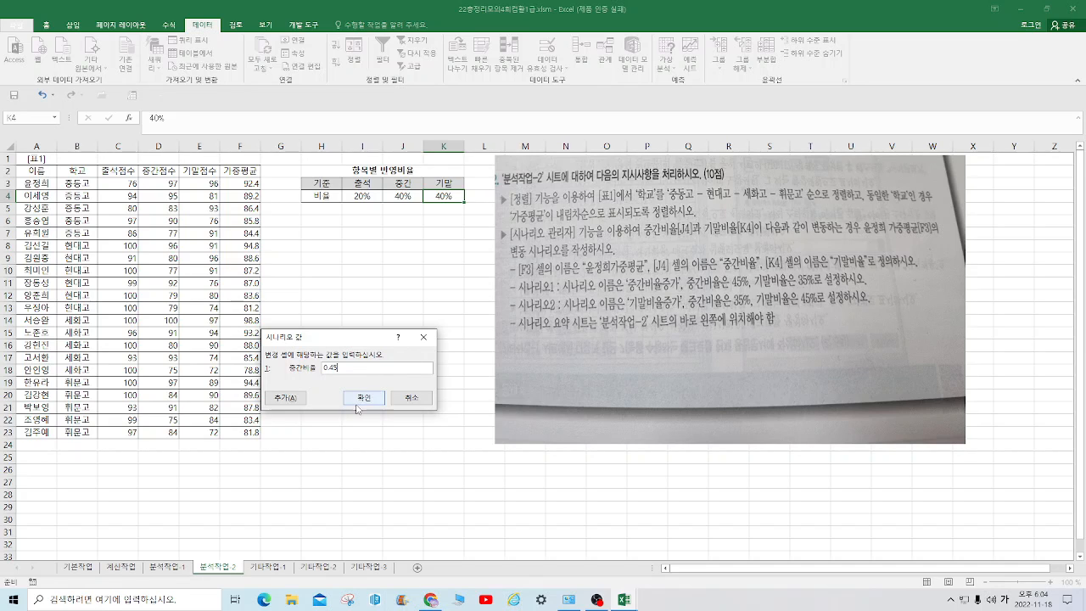
click(360, 401)
Add a second scenario with the name 기말비율증가
click(409, 293)
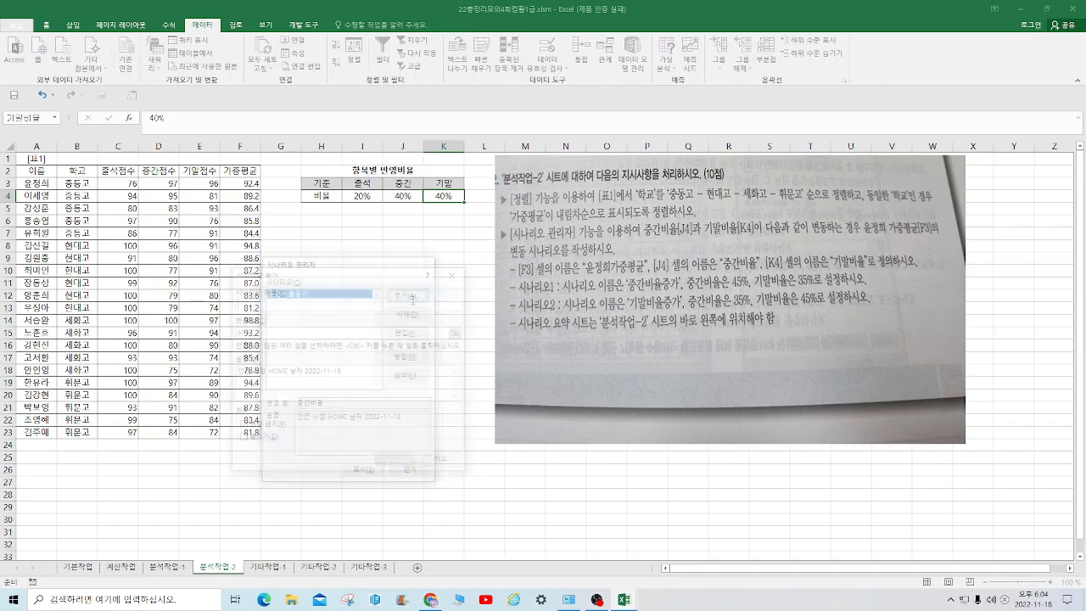
text(중가)
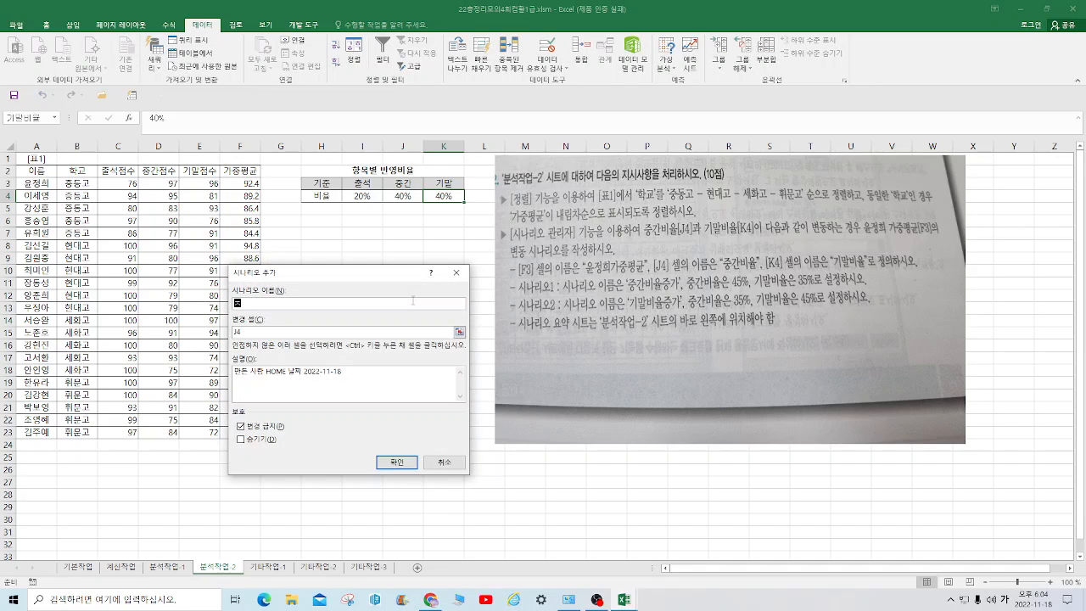
key(BackSpace)
key(BackSpace)
key(BackSpace)
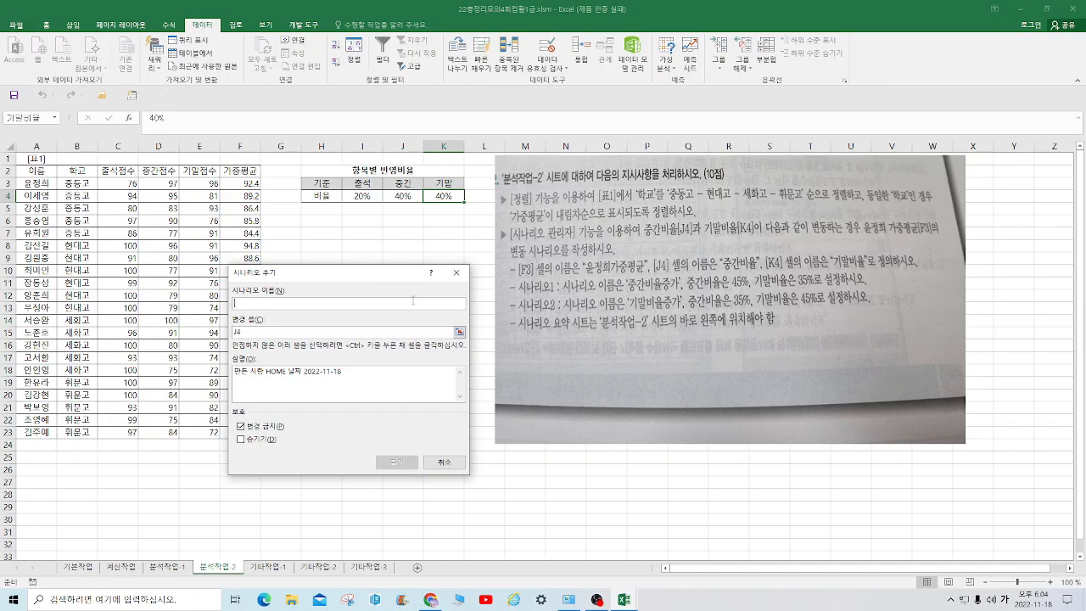
text(미)
key(BackSpace)
text(기)
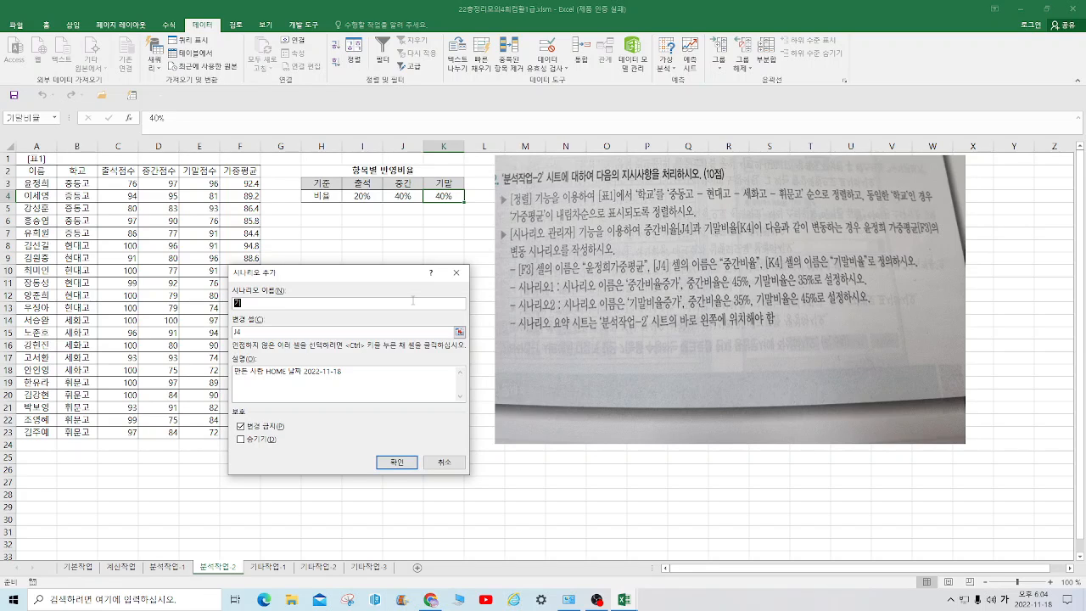
text(말비율증가)
Use K4 as the changing cell of the 기말비율증가 scenario and set its value to 0.35
key(Tab)
click(442, 197)
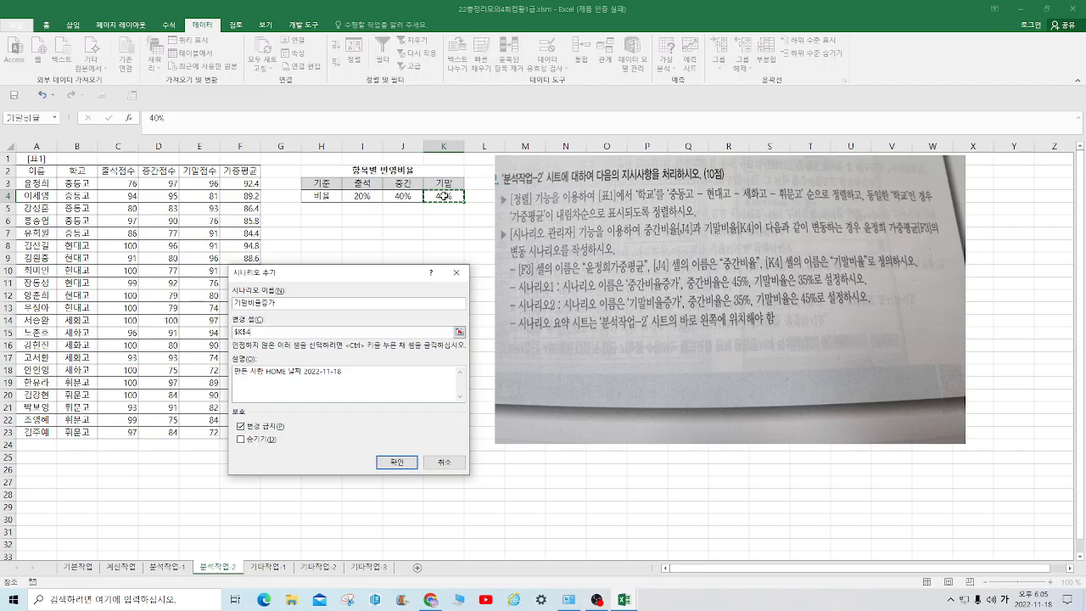
click(399, 464)
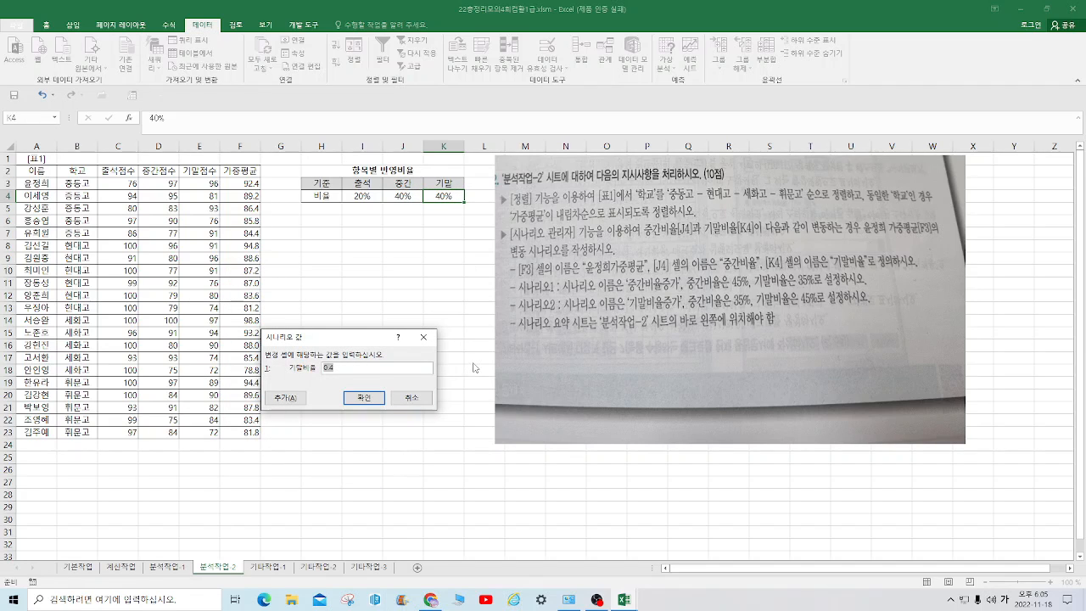
text(0)
click(372, 400)
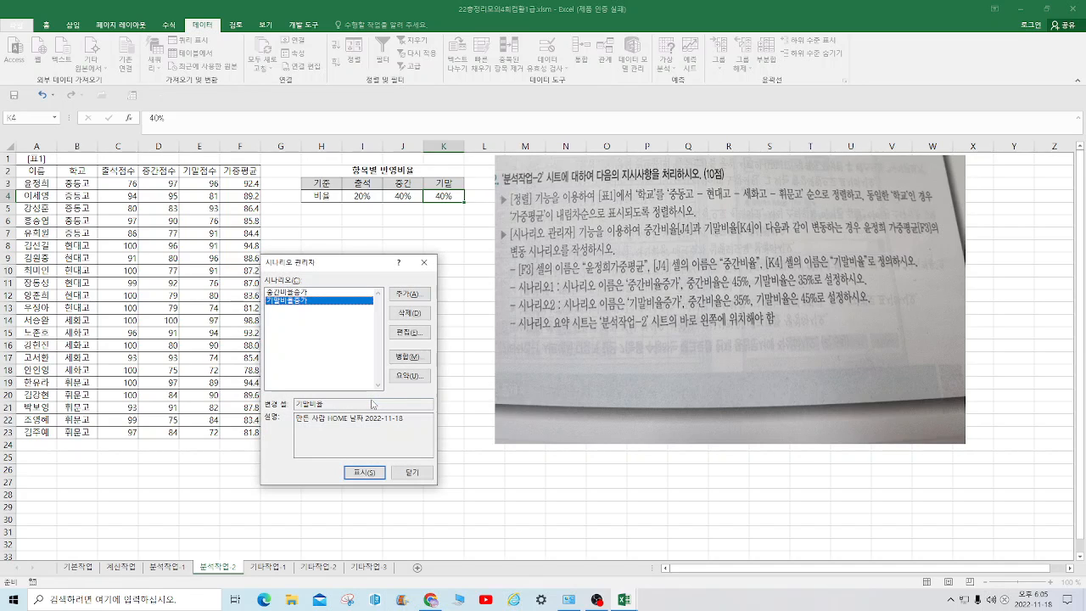
Create a scenario summary report with F3 as the only result cell and save the workbook
click(408, 375)
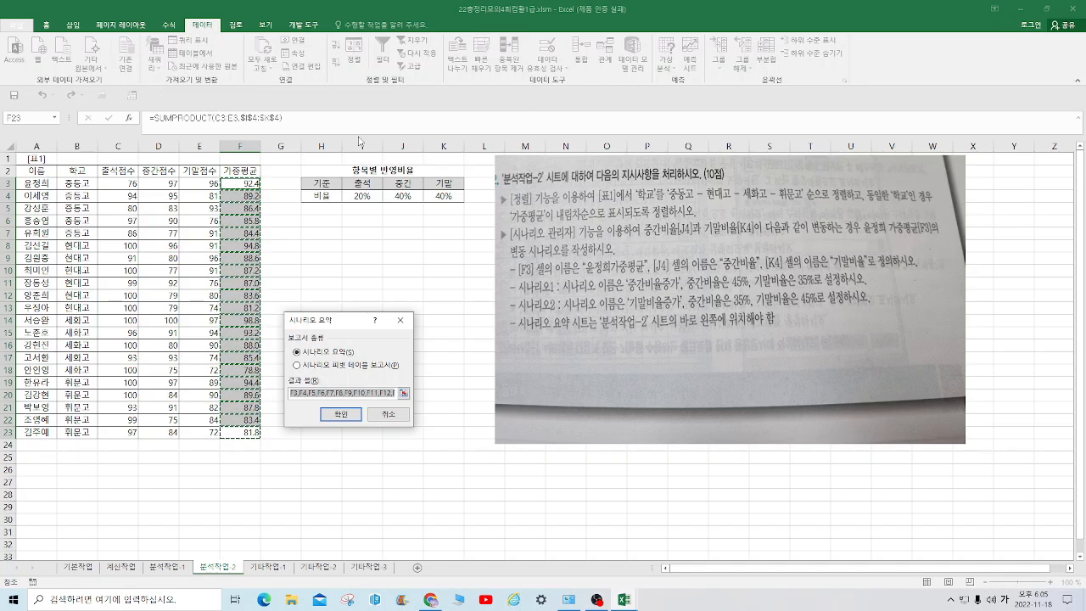
click(236, 183)
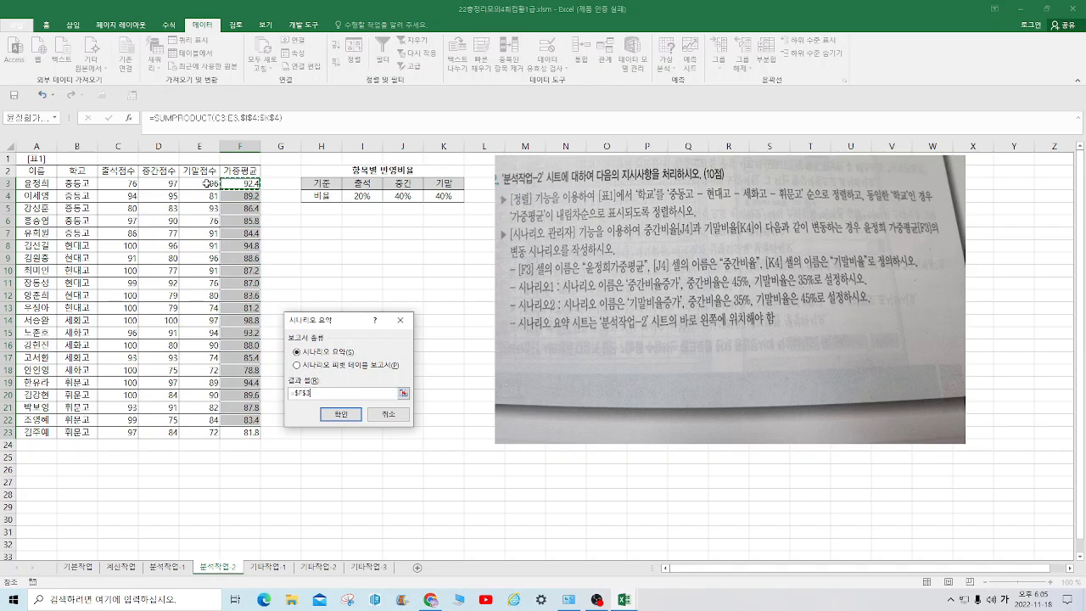
click(338, 413)
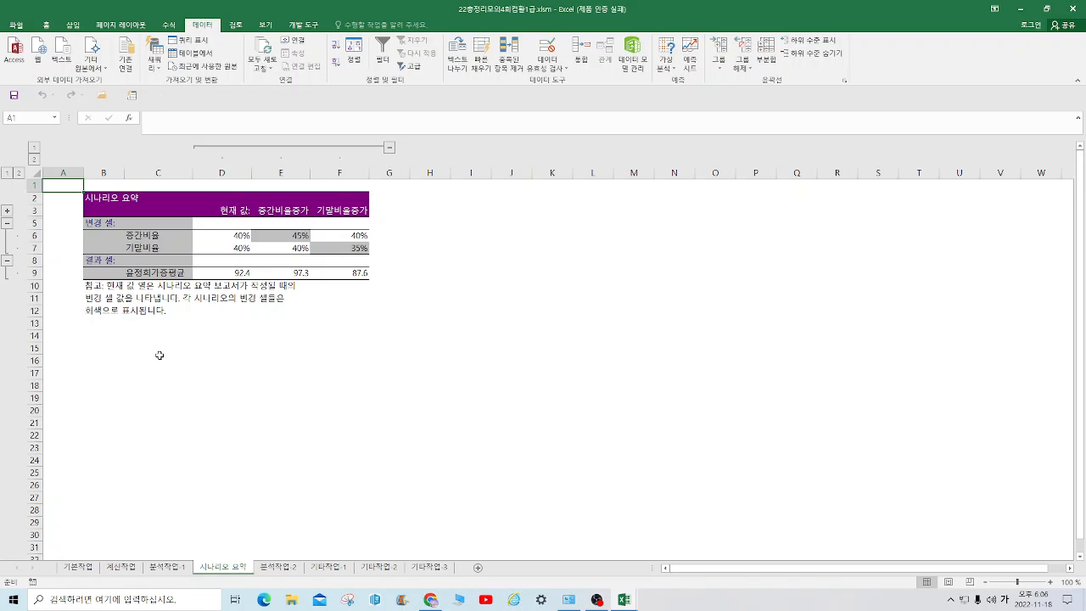
click(13, 97)
Shift the question picture on the 기타작업-1 sheet rightward so that it starts at column L
click(286, 567)
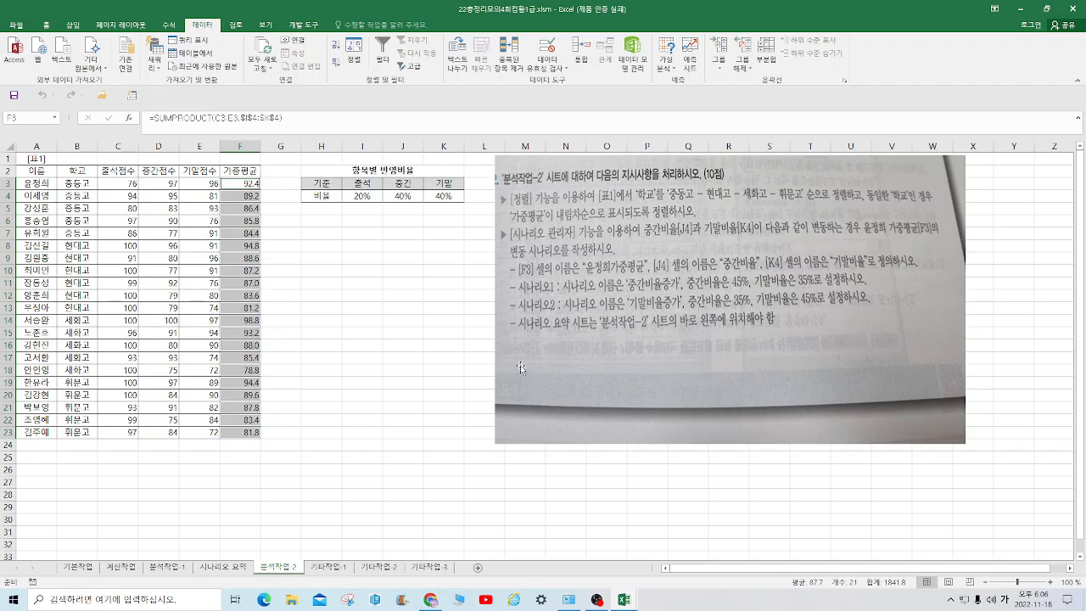
click(348, 392)
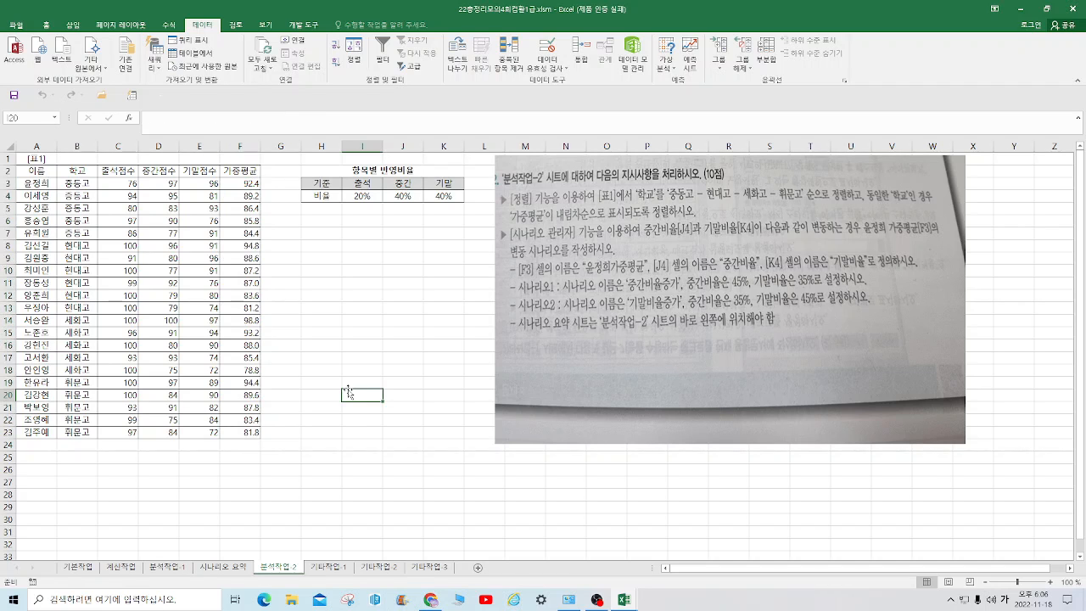
click(327, 569)
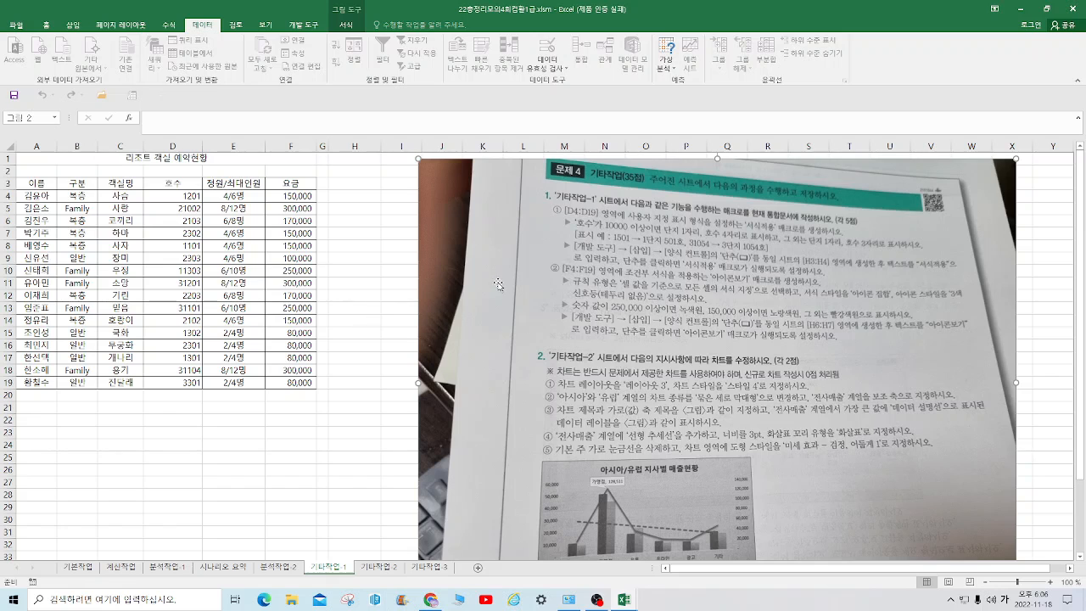
drag(499, 285, 584, 289)
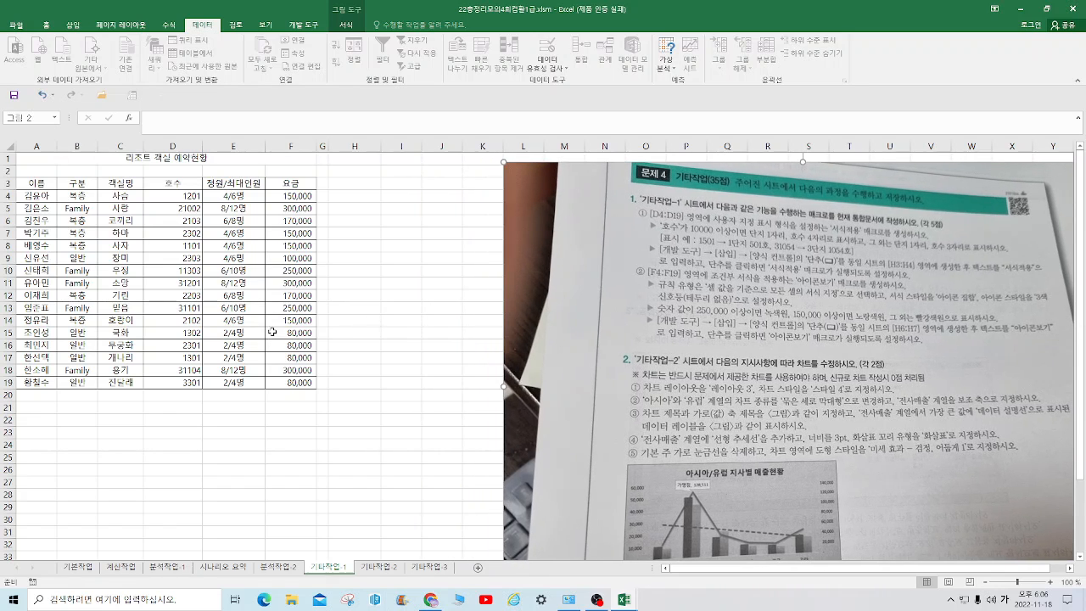
Start recording a macro with the name 서식적용, stored in the current workbook
click(302, 24)
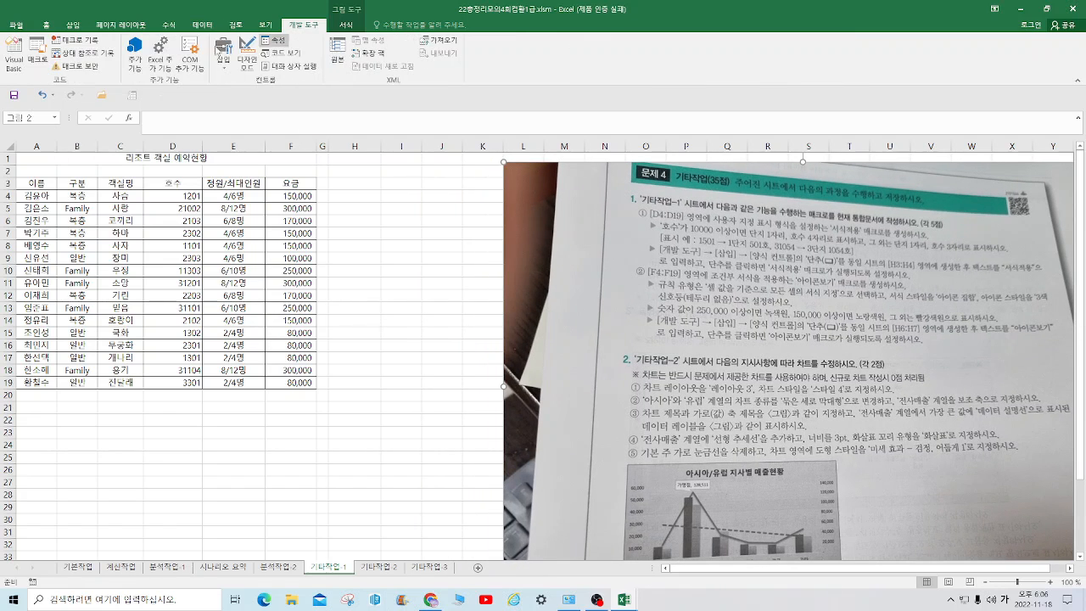
click(93, 41)
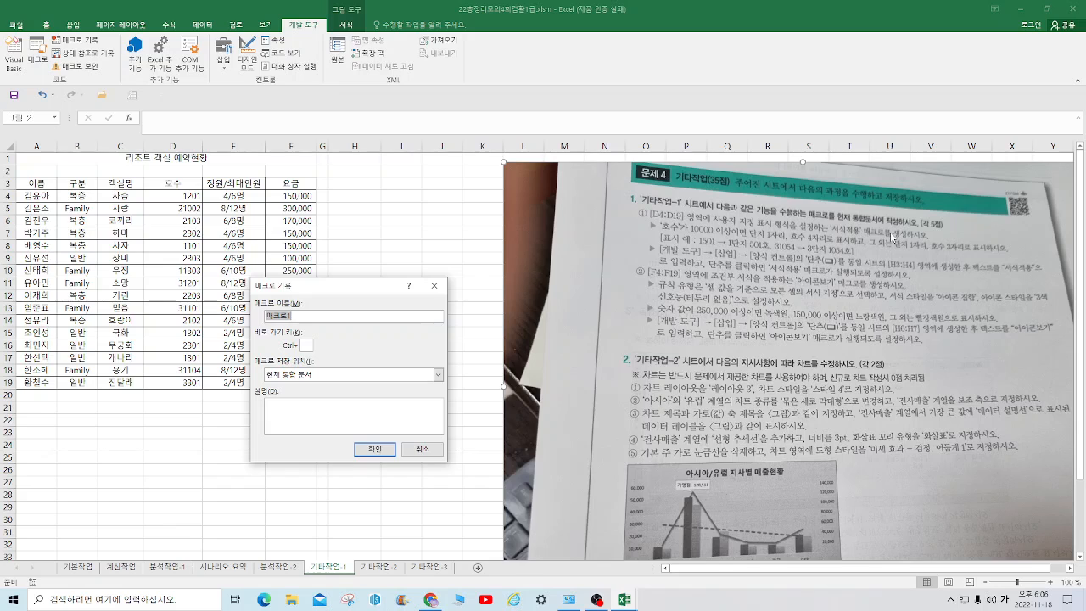
text(서식적용)
click(379, 449)
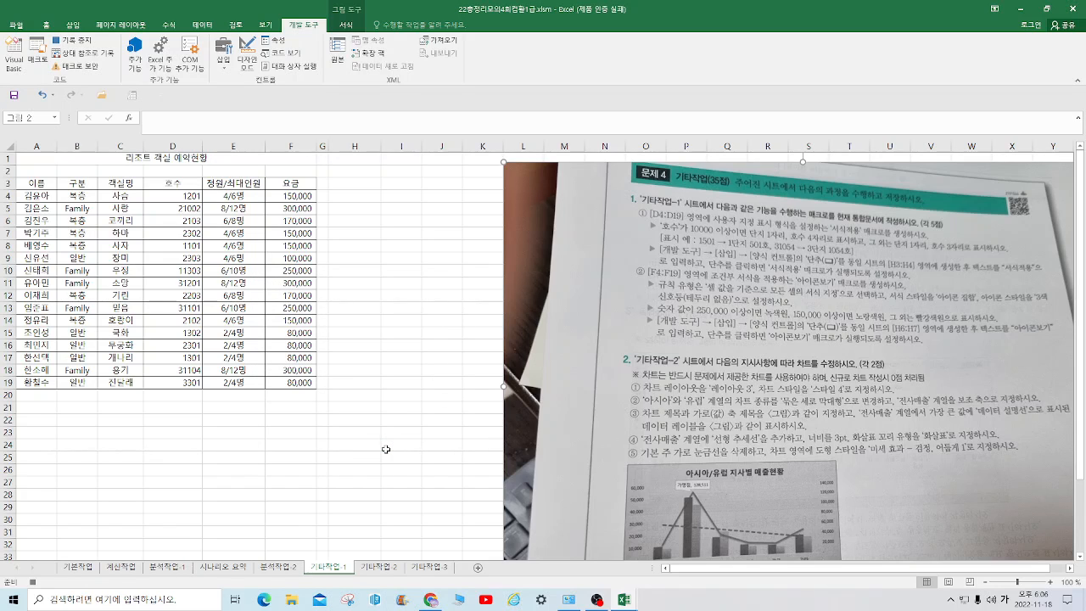
Open the custom number format of the range D4:D19 for editing, with the existing format code selected for replacement
click(177, 196)
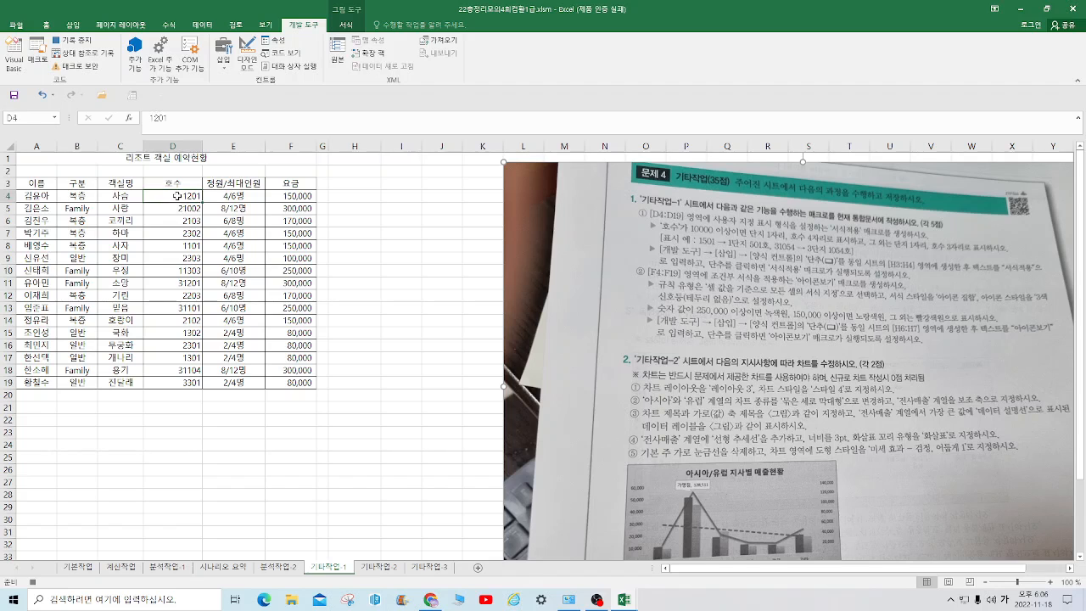
drag(177, 195, 175, 382)
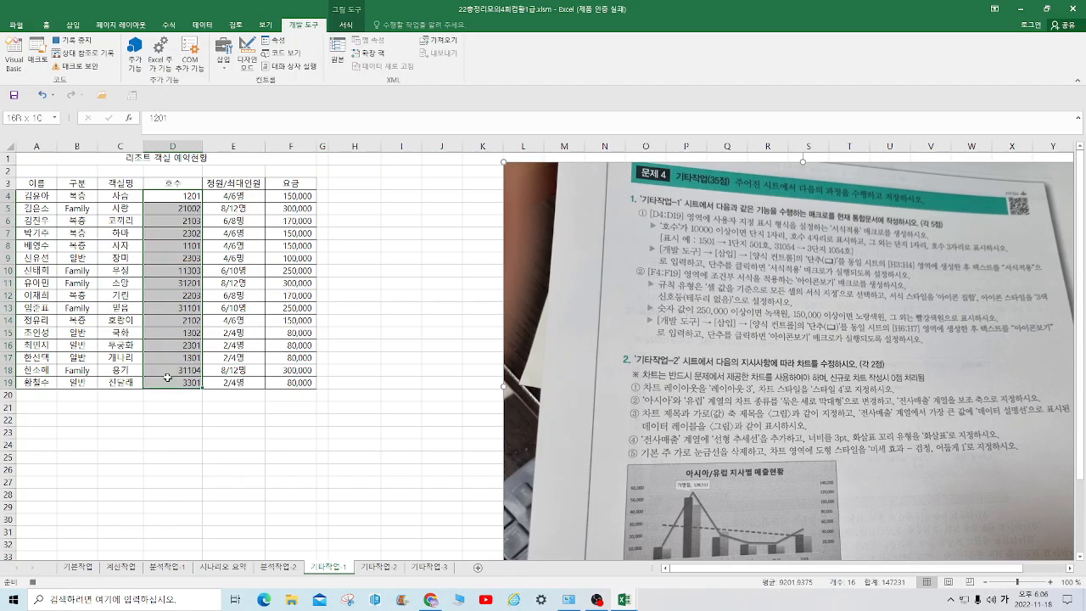
right_click(179, 293)
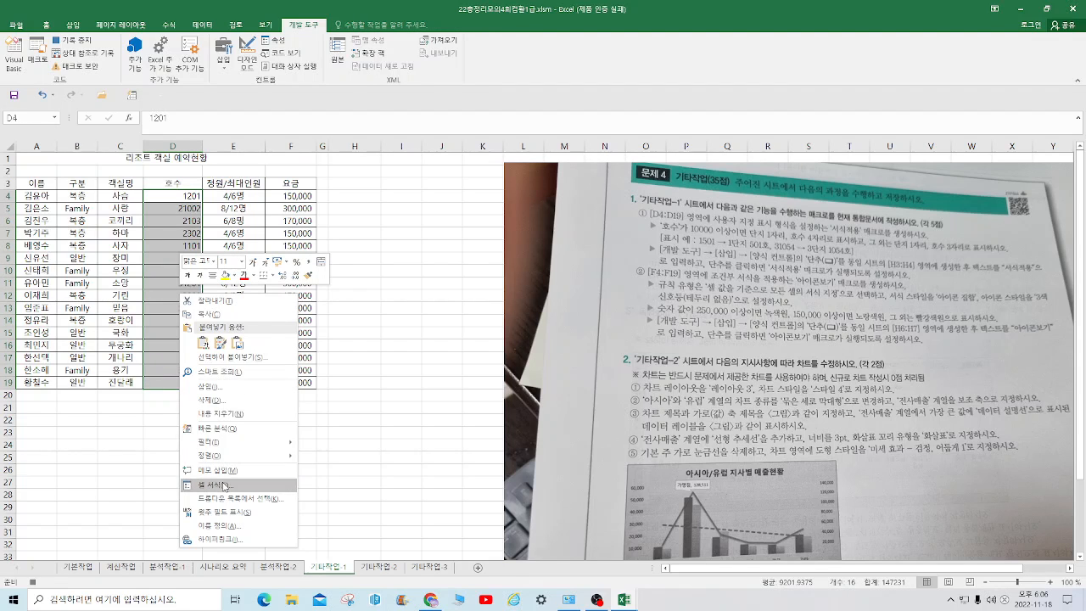
click(224, 485)
click(119, 433)
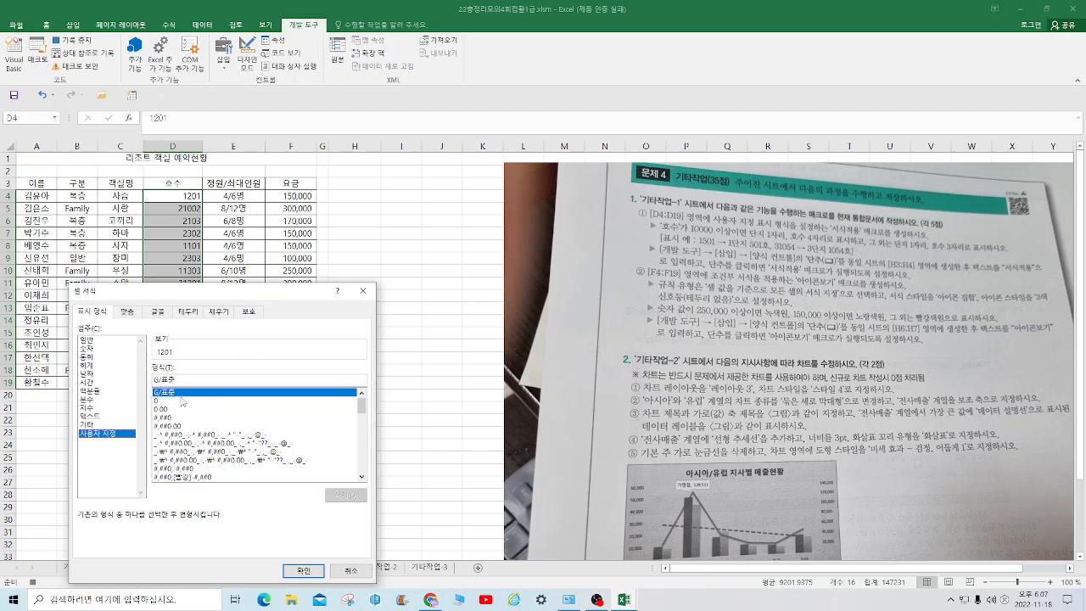
drag(176, 380, 114, 380)
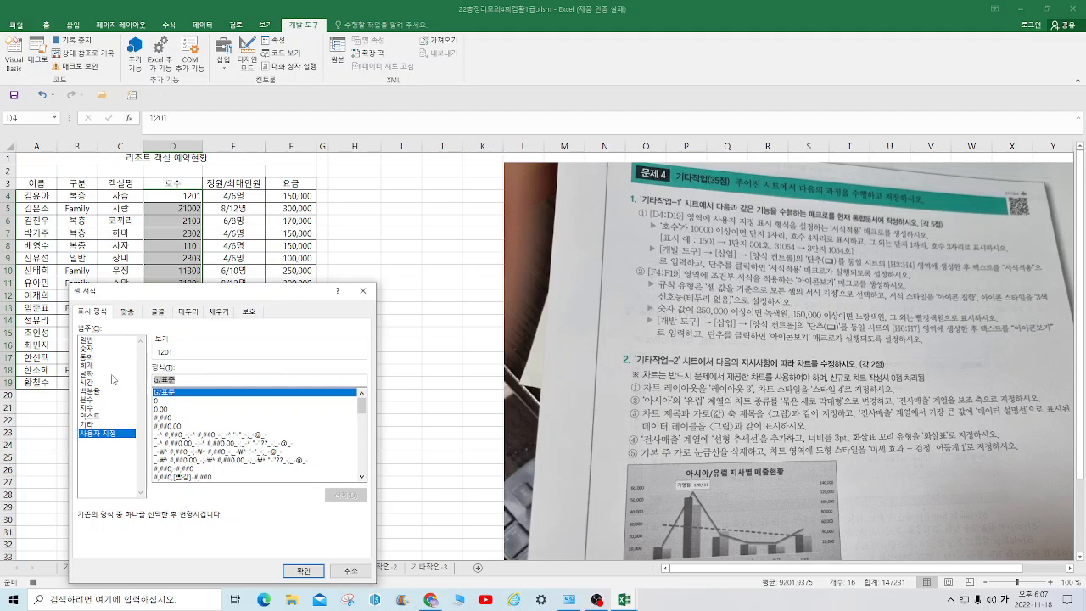
Enter [>=10000]#"단지 "####" 호" as the first section of the custom number format
text([>=)
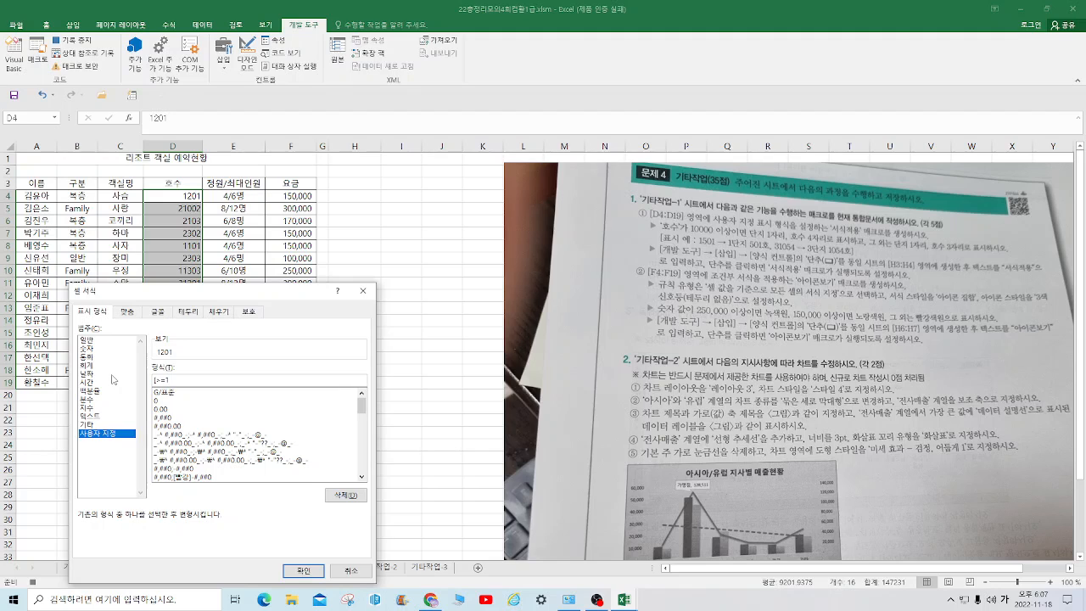
text(10000])
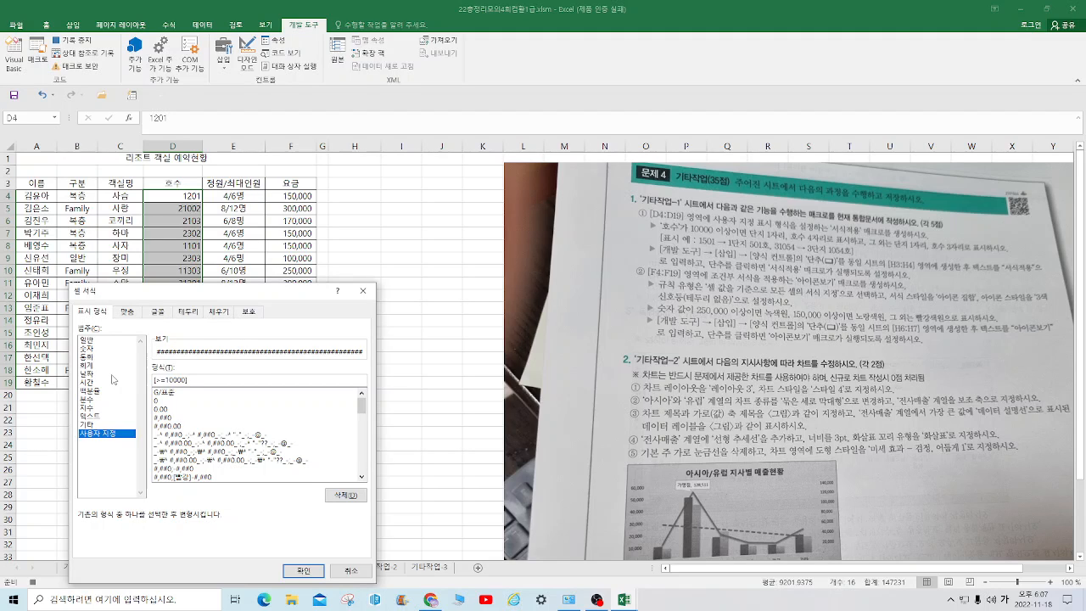
text(#)
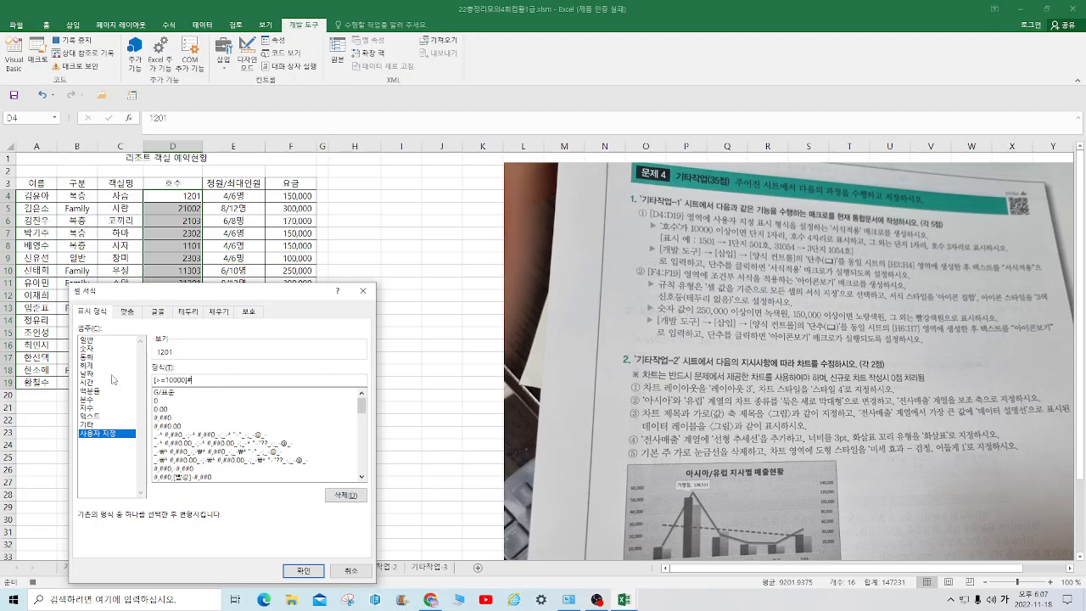
text(")
key(Hangul)
text(eks)
key(BackSpace)
key(BackSpace)
key(BackSpace)
key(Hangul)
text(단지)
text(####"호)
Append a second section to the format code for smaller numbers, #"단지 "###" 호"
text(;#"단지)
text("###)
text(호")
click(285, 381)
key(BackSpace)
text(ㄷ)
Try to apply the format code to D4:D19, correcting the separator between its two sections
click(311, 571)
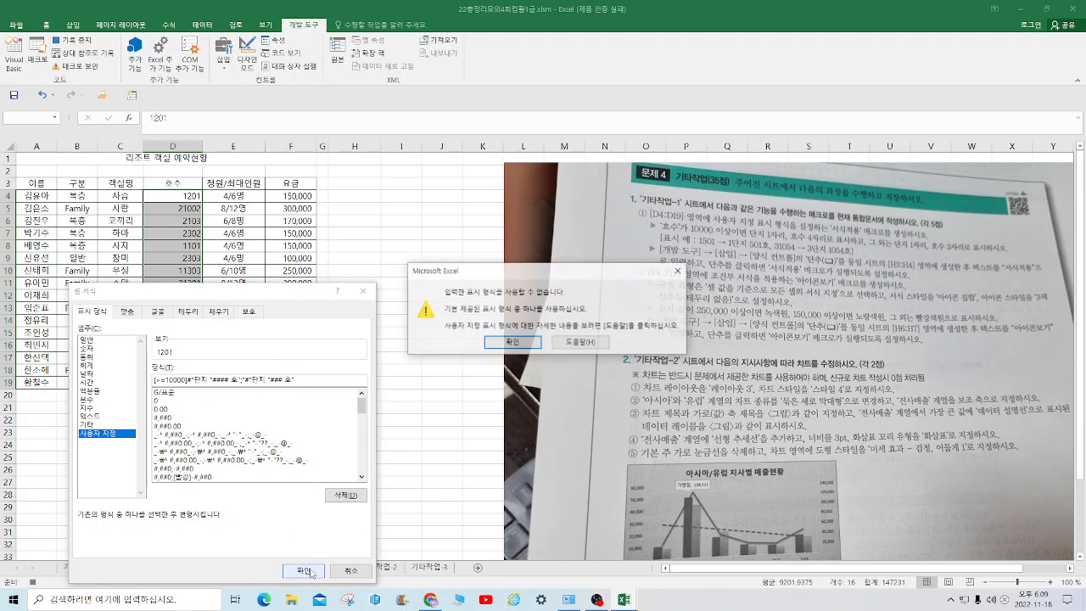
click(504, 346)
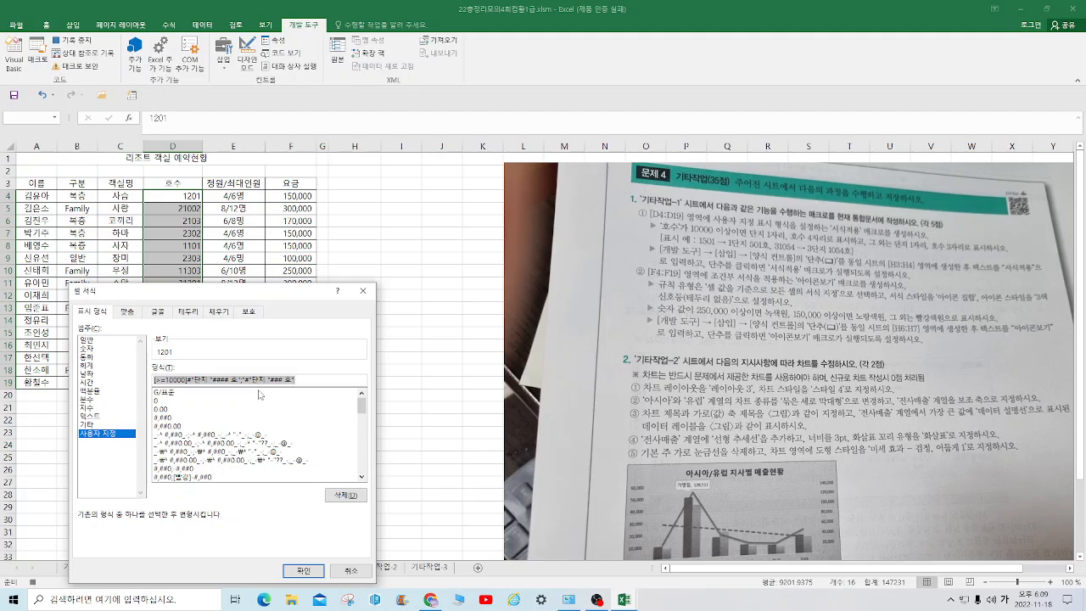
click(246, 377)
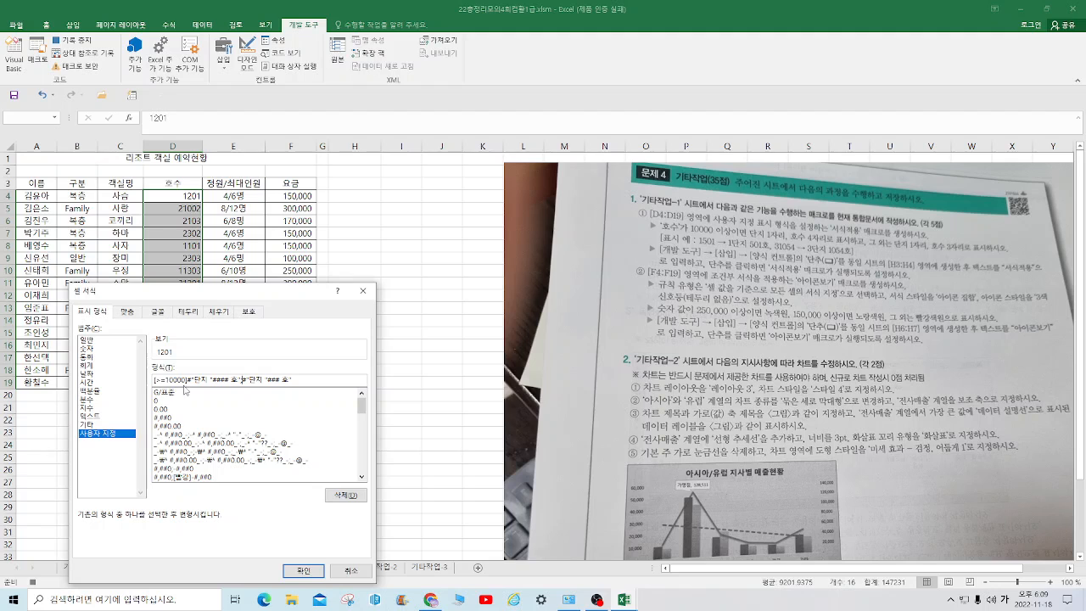
click(303, 570)
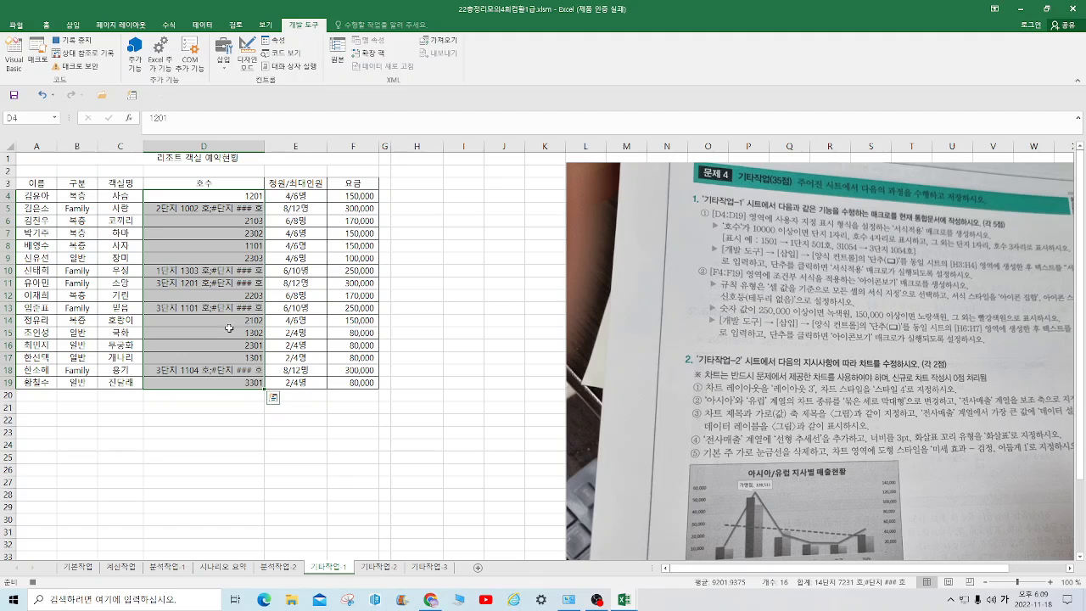
Reopen the custom number format of D4:D19 and try to apply an edited format code
right_click(232, 236)
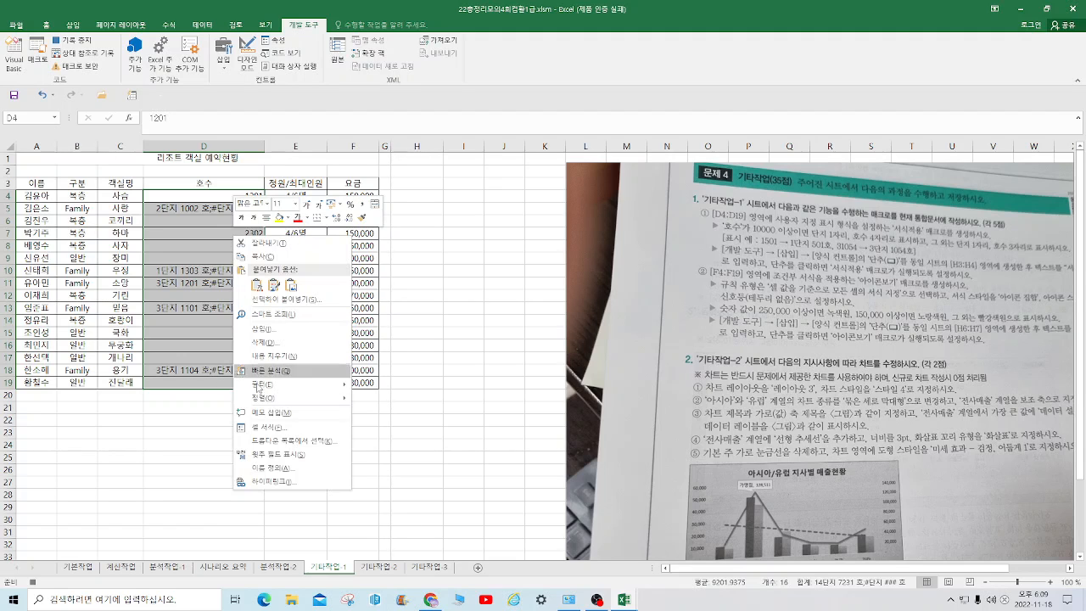
click(264, 427)
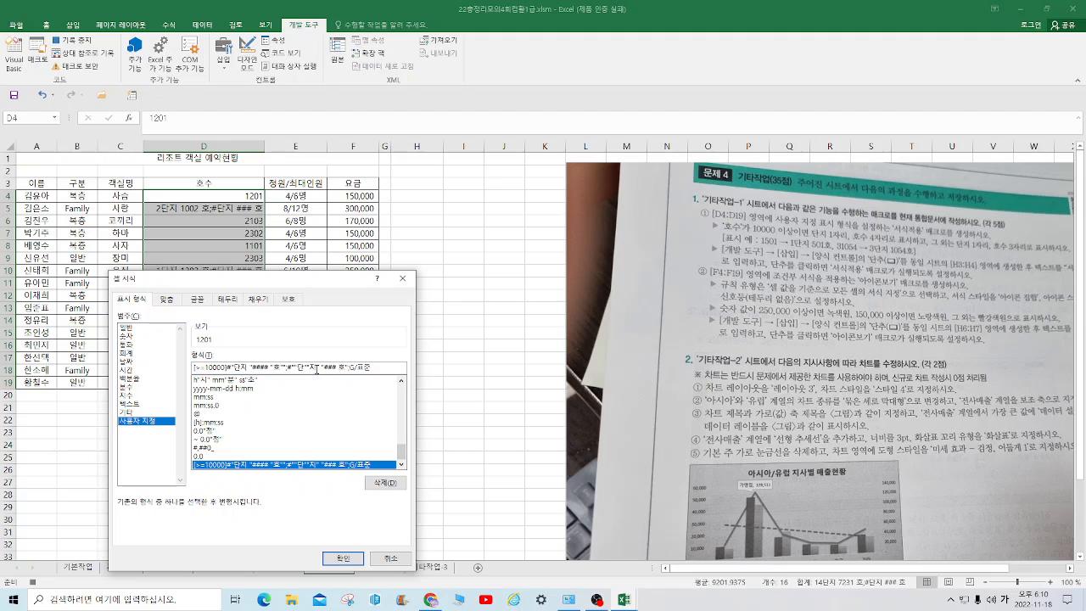
click(316, 367)
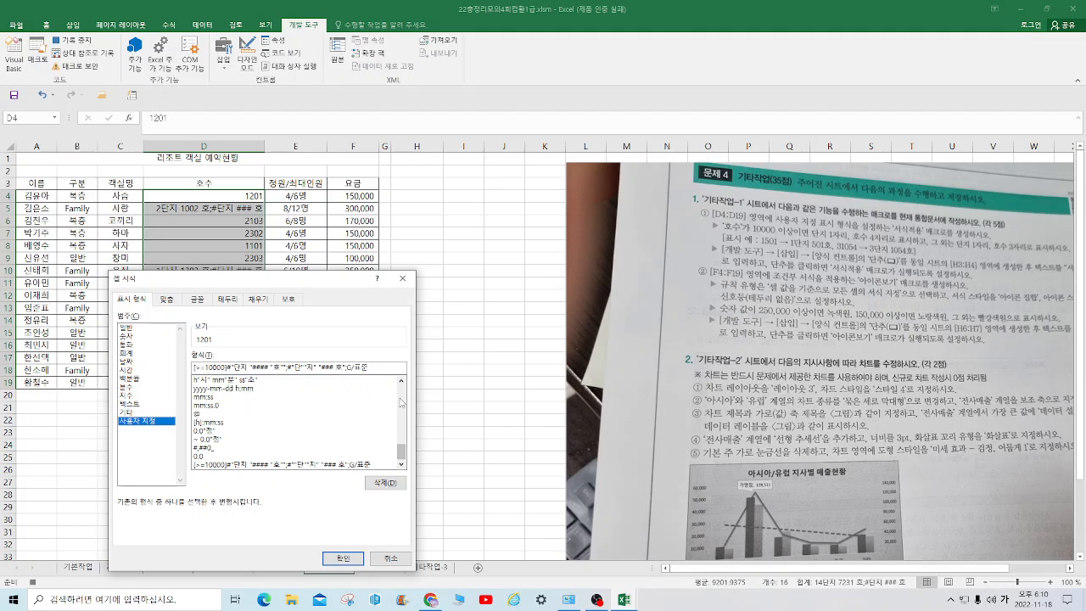
click(347, 559)
key(Return)
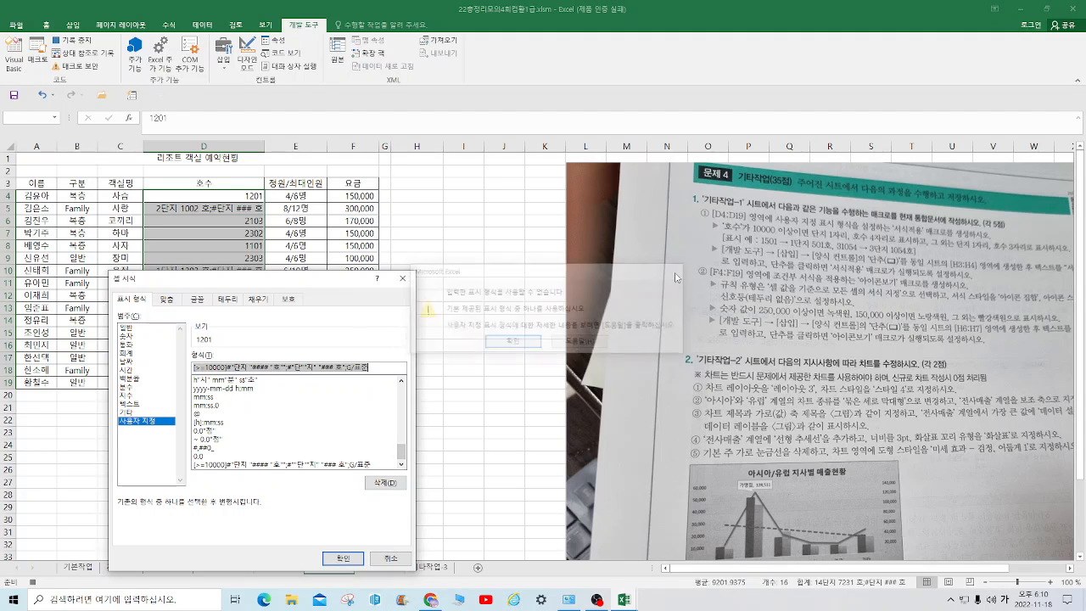
Delete the end of the format code back to the first section and close its 호 text with a quotation mark
click(383, 368)
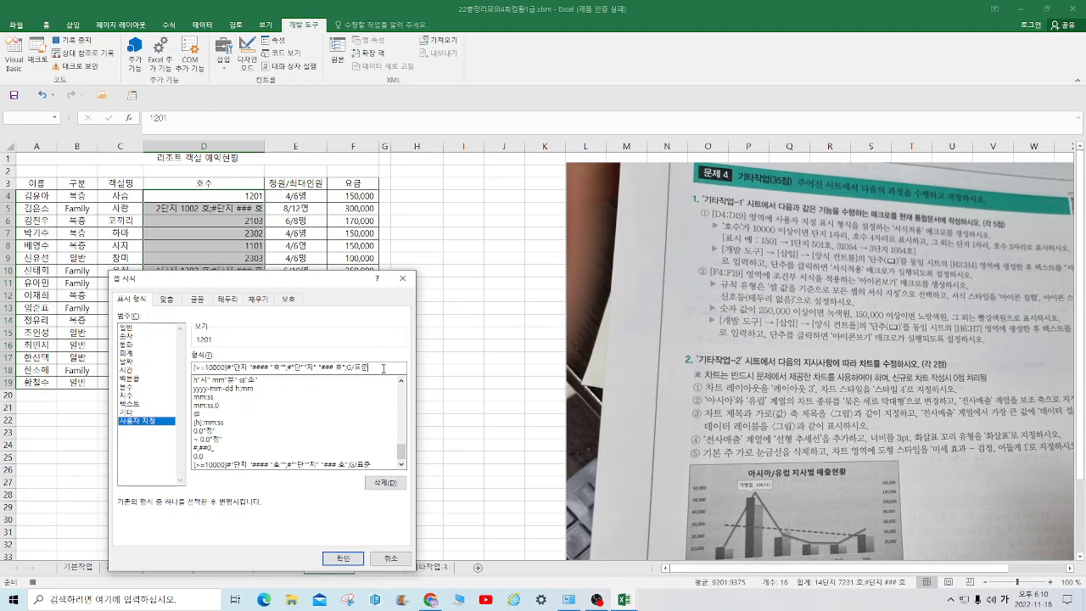
key(BackSpace)
key(BackSpace)
key(BackSpace)
key(BackSpace)
key(BackSpace)
key(BackSpace)
key(BackSpace)
key(BackSpace)
key(BackSpace)
key(BackSpace)
key(BackSpace)
key(BackSpace)
key(BackSpace)
key(BackSpace)
key(BackSpace)
Add the second section #" 단지 "###"호" after a semicolon and apply the number format to D4:D19
key(BackSpace)
key(BackSpace)
key(BackSpace)
text(";#)
key(Hangul)
text(eksw)
key(BackSpace)
key(BackSpace)
key(BackSpace)
key(BackSpace)
key(Hangul)
text(단지)
text(")
text(###"호")
drag(342, 368, 145, 371)
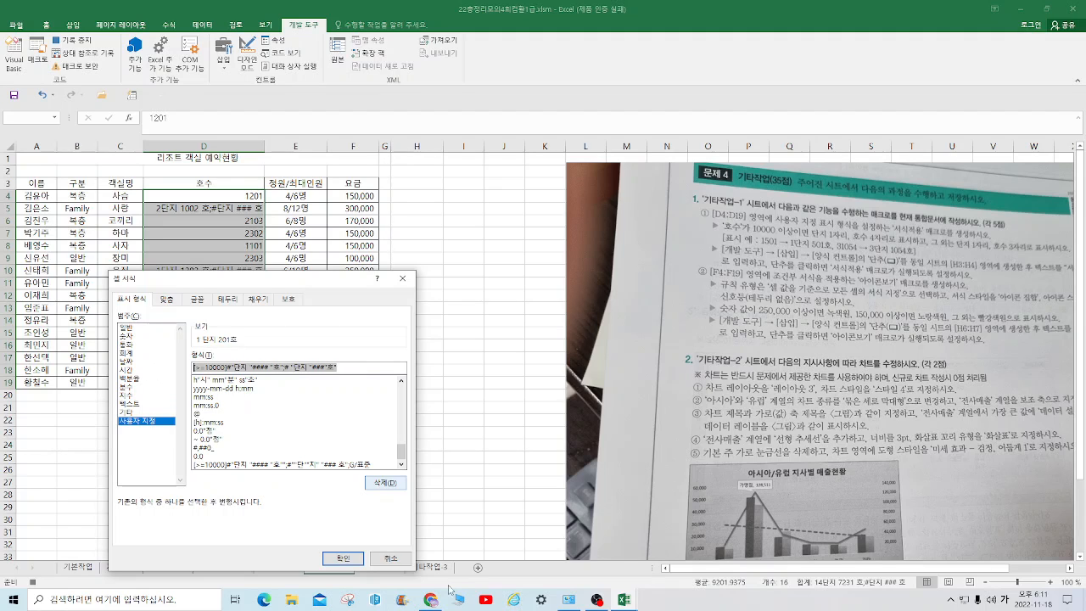
click(343, 559)
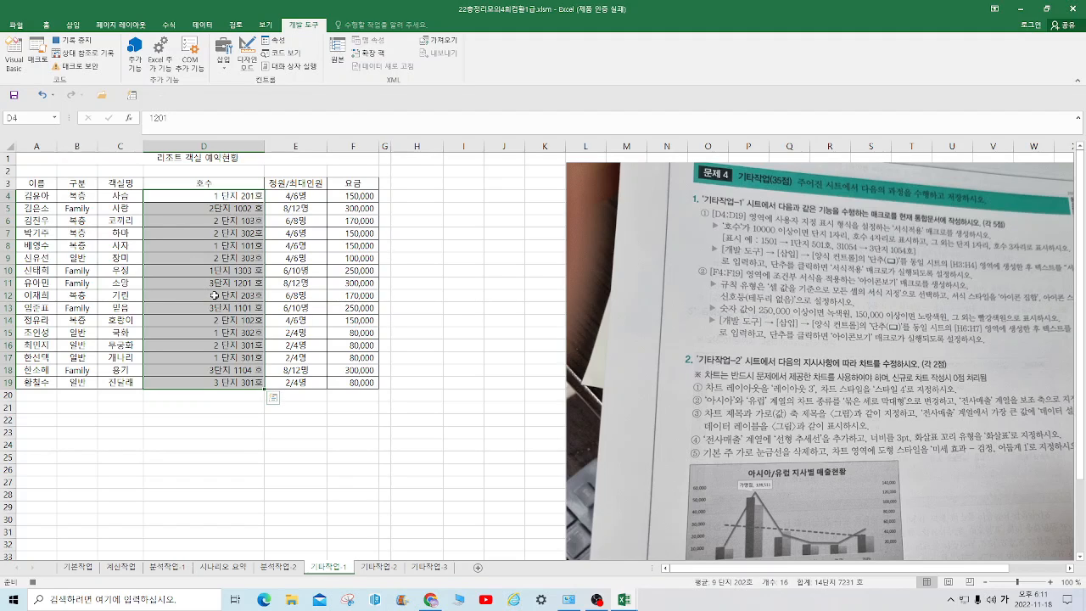
Stop the macro recording and place a form control button over H3:H4, assigned to the 서식적용 macro of this workbook
click(465, 226)
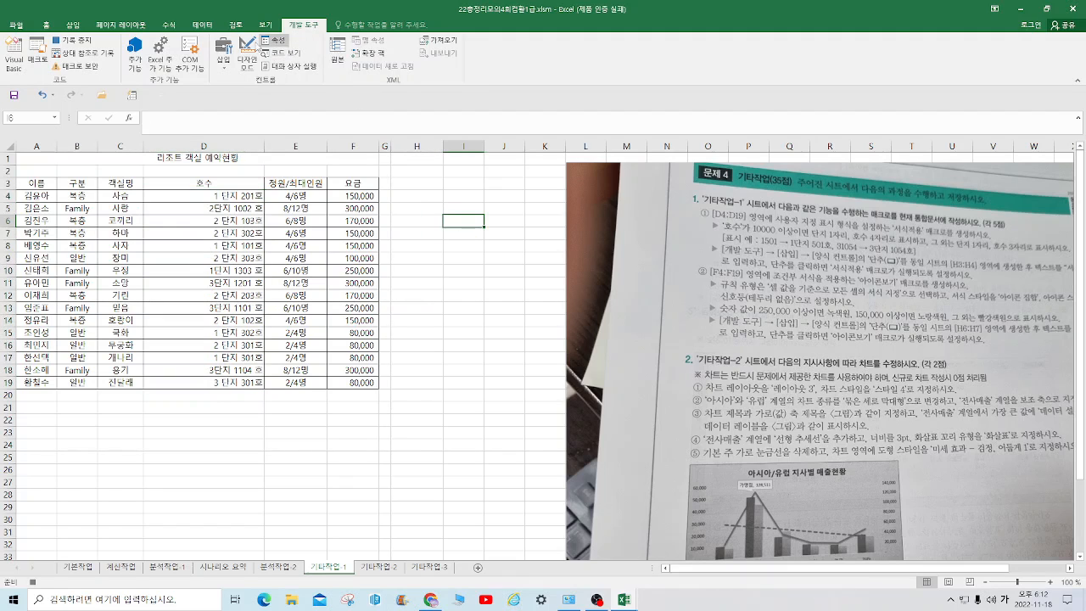
click(76, 42)
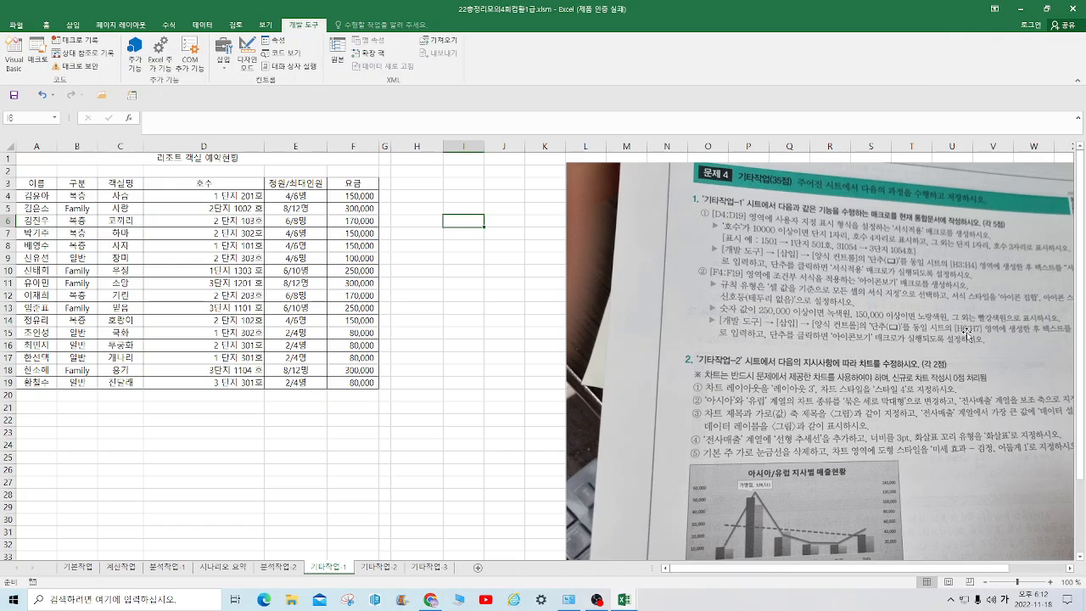
click(223, 57)
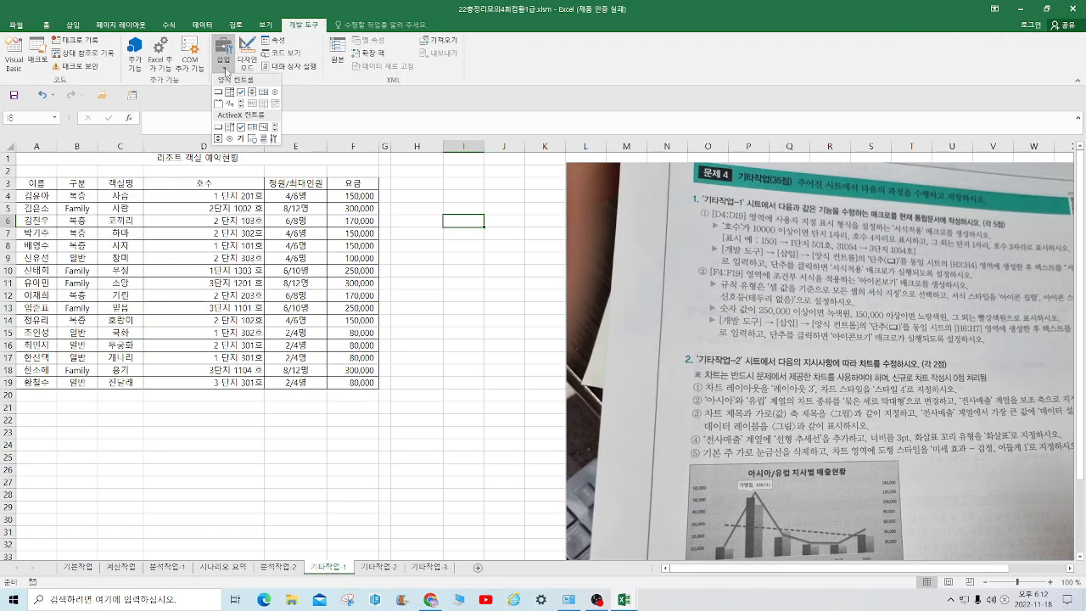
click(217, 100)
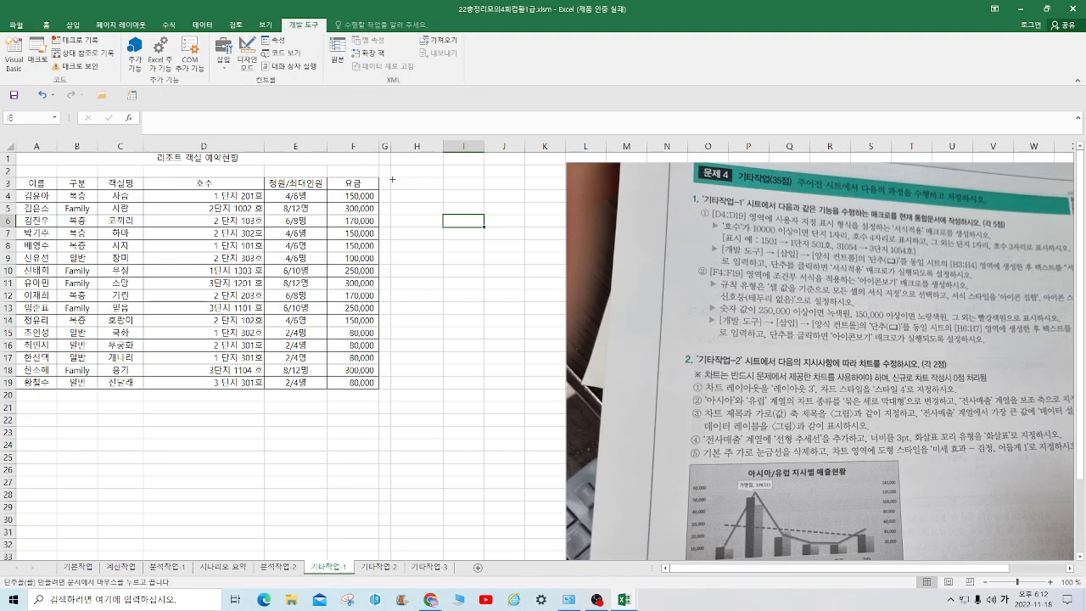
drag(392, 179, 402, 200)
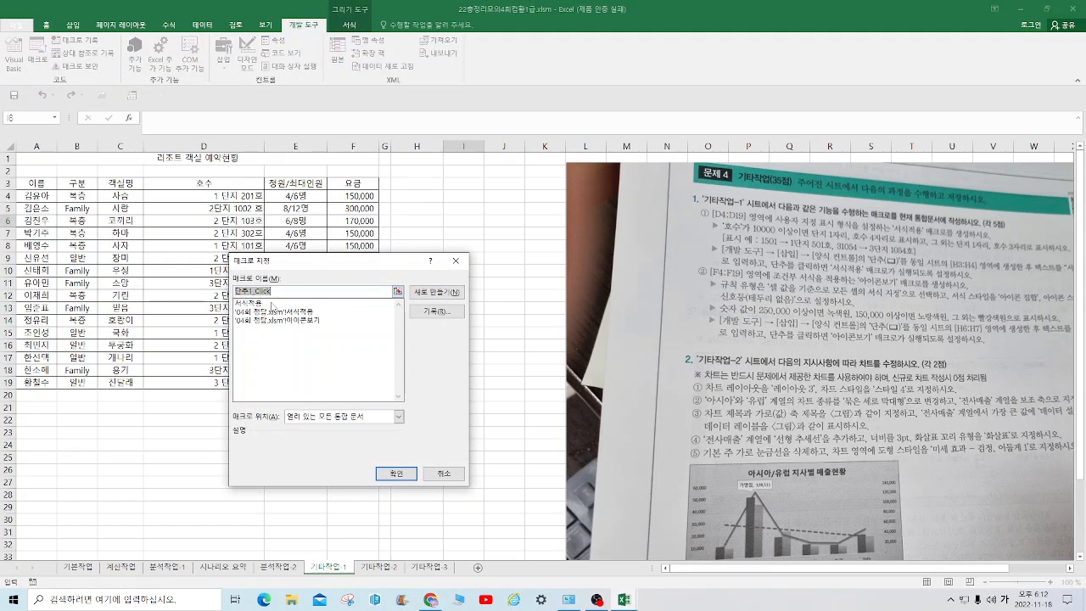
click(273, 304)
click(395, 473)
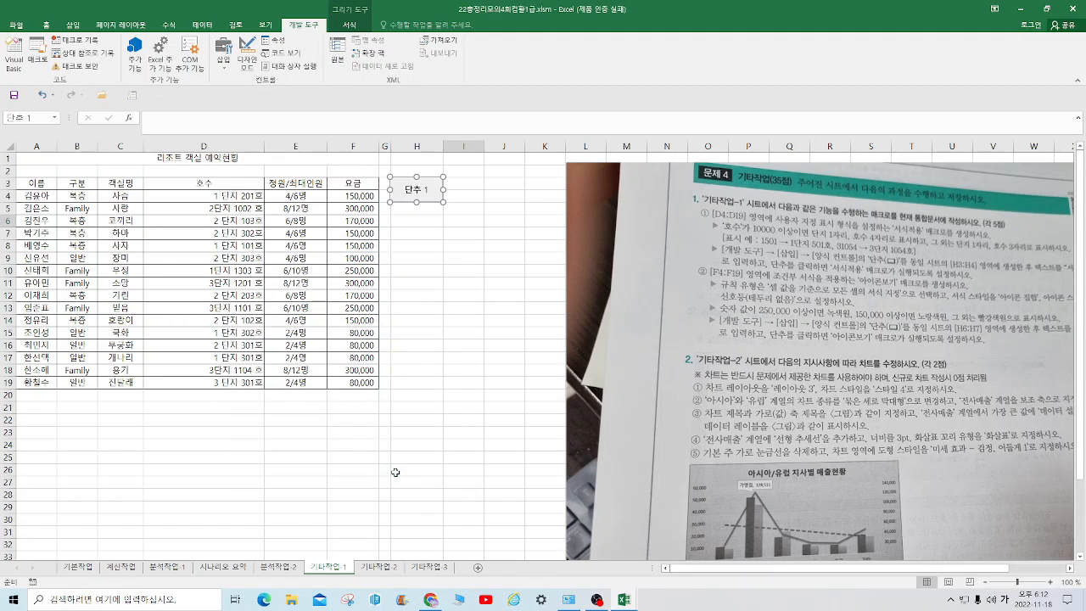
Change the text of the button over H3:H4 to 서식적용
right_click(417, 188)
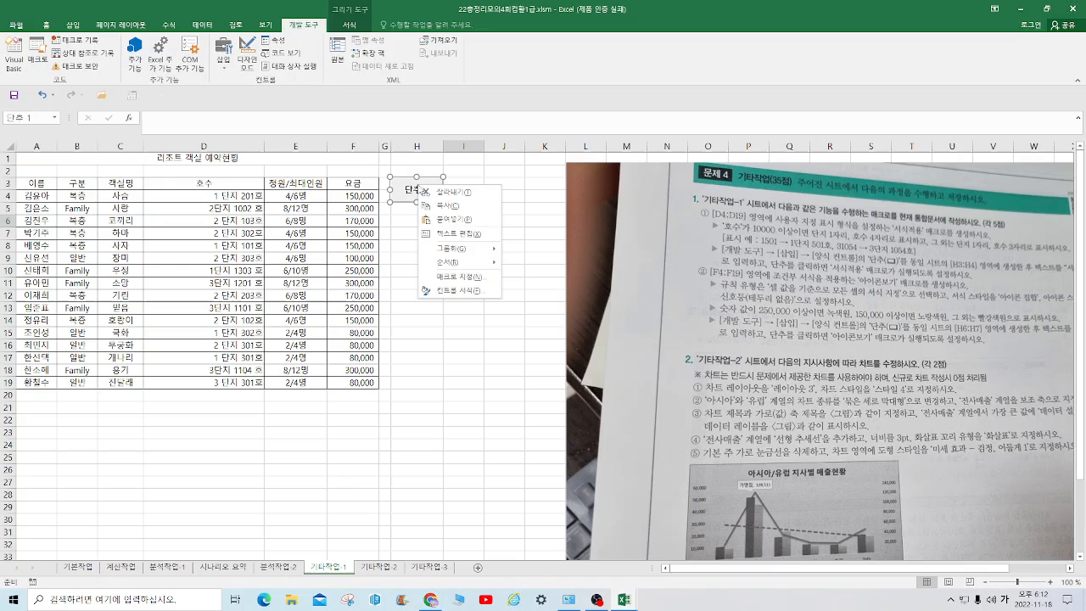
click(466, 234)
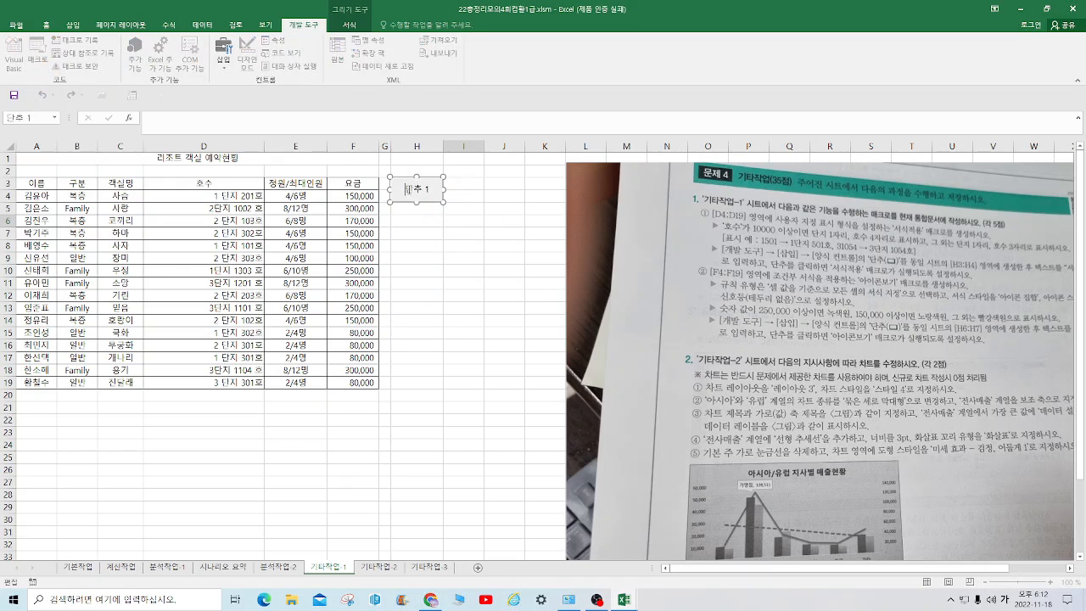
key(ctrl+a)
text(서식적용)
click(544, 281)
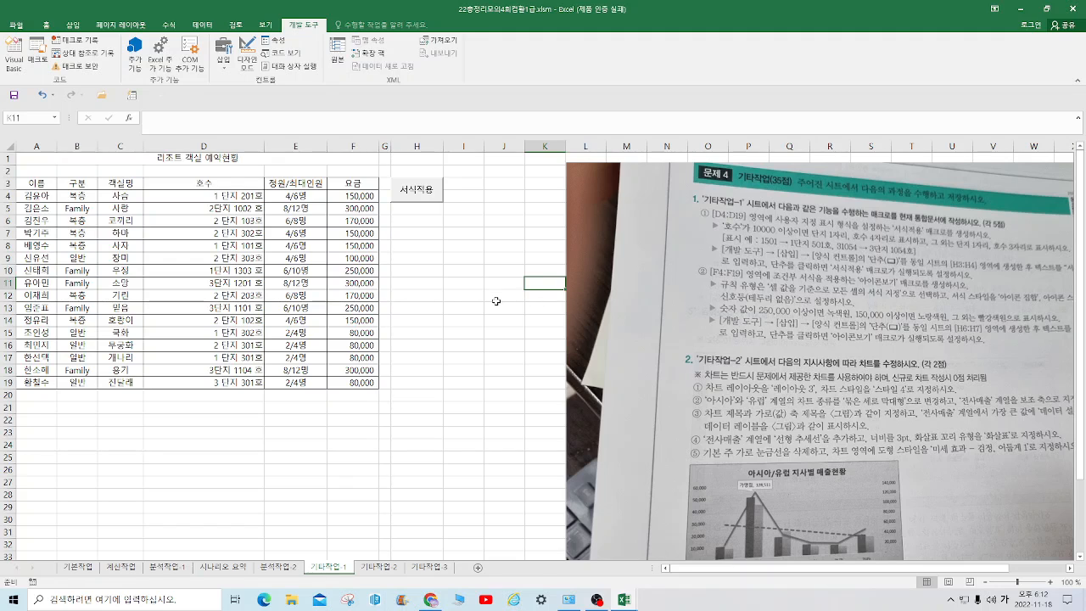
Start recording a macro with the name 아이콘보기, stored in the current workbook
click(85, 40)
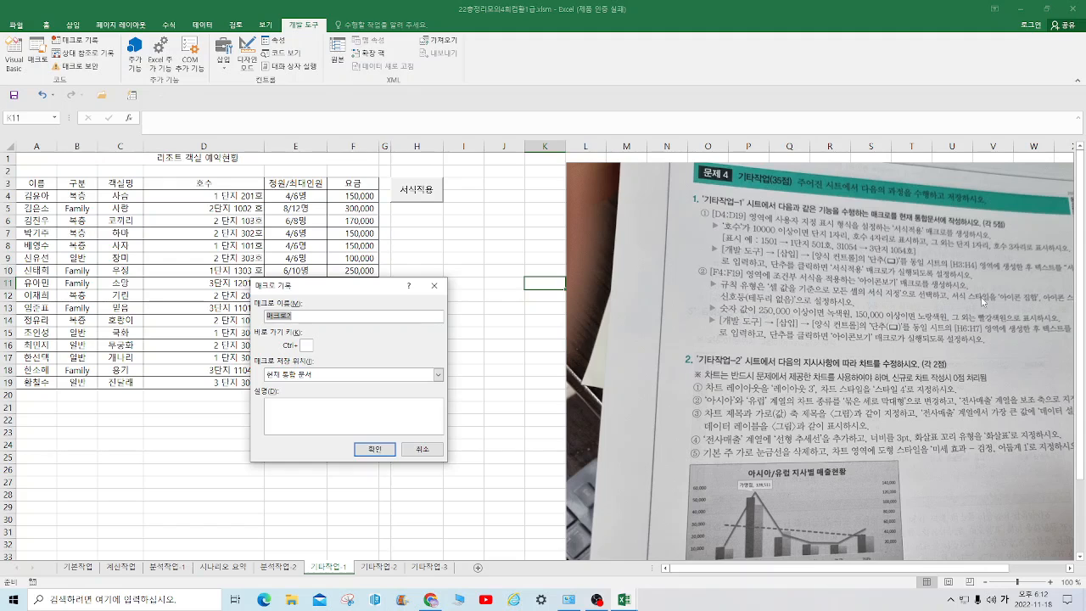
text(아이콘보기)
key(Return)
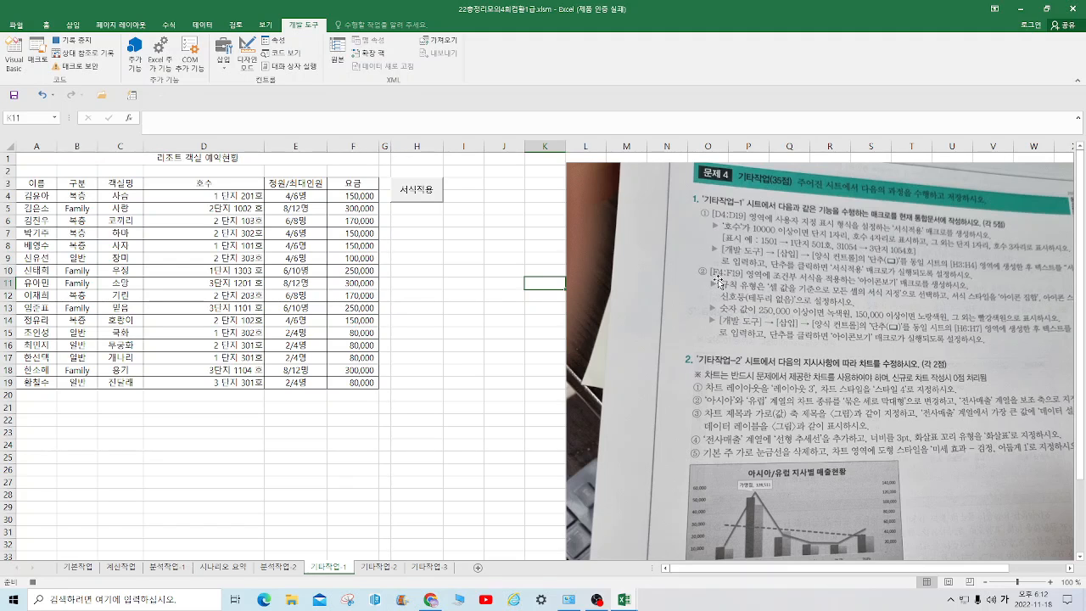
Start a new conditional formatting rule for F4:F19 using the icon set format style with three unrimmed traffic lights
drag(349, 200, 344, 380)
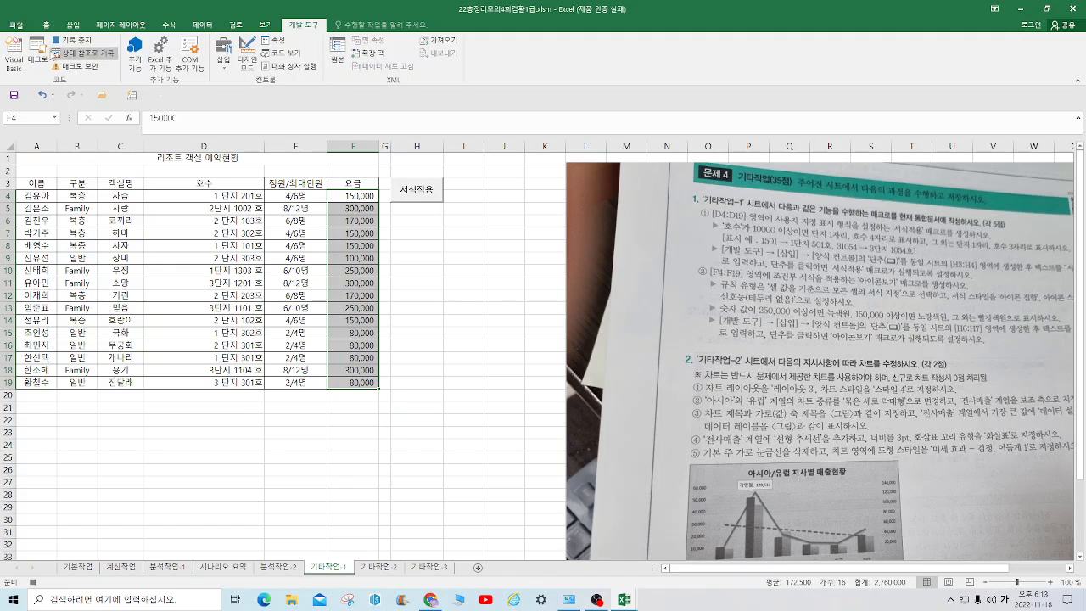
click(57, 26)
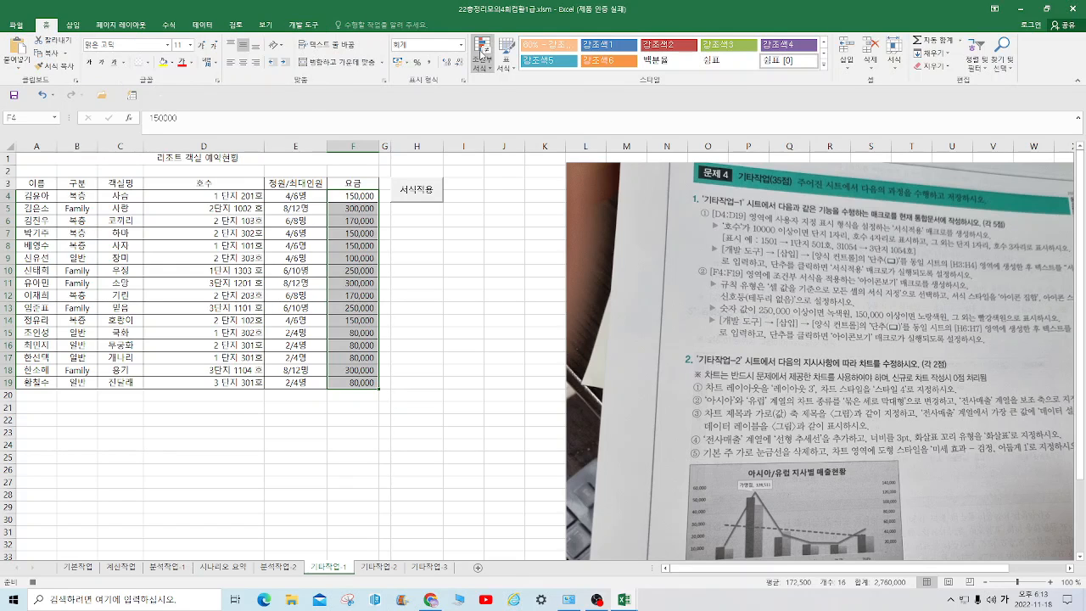
click(494, 68)
click(507, 207)
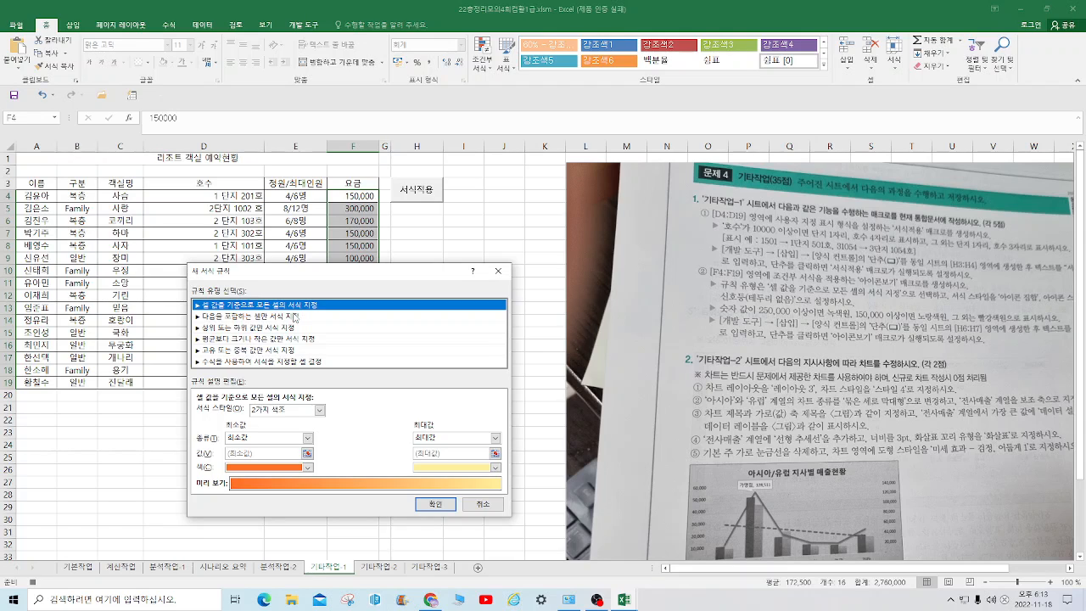
click(318, 409)
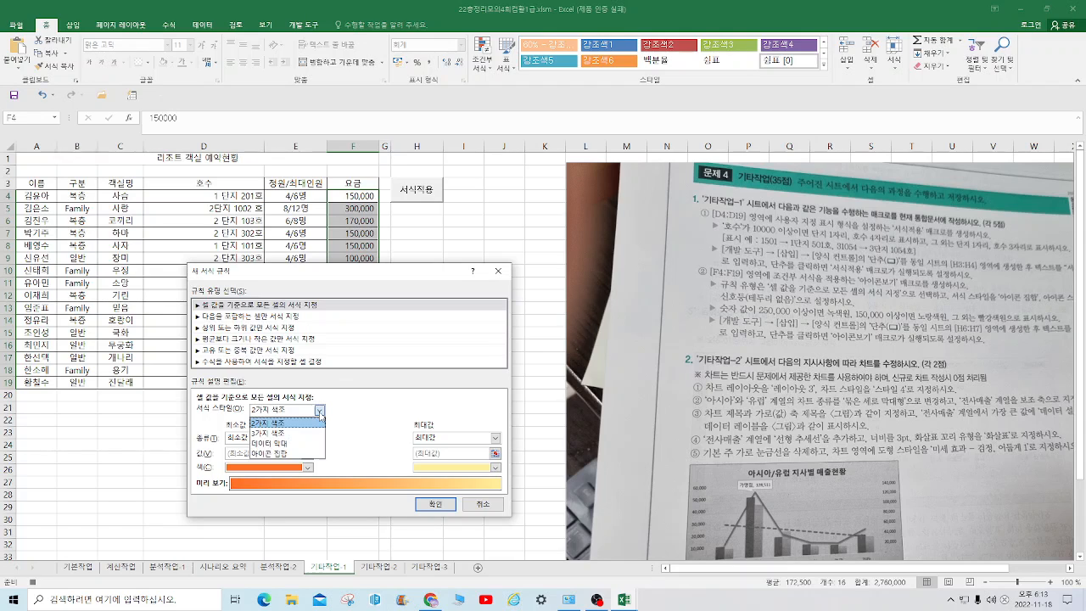
click(286, 453)
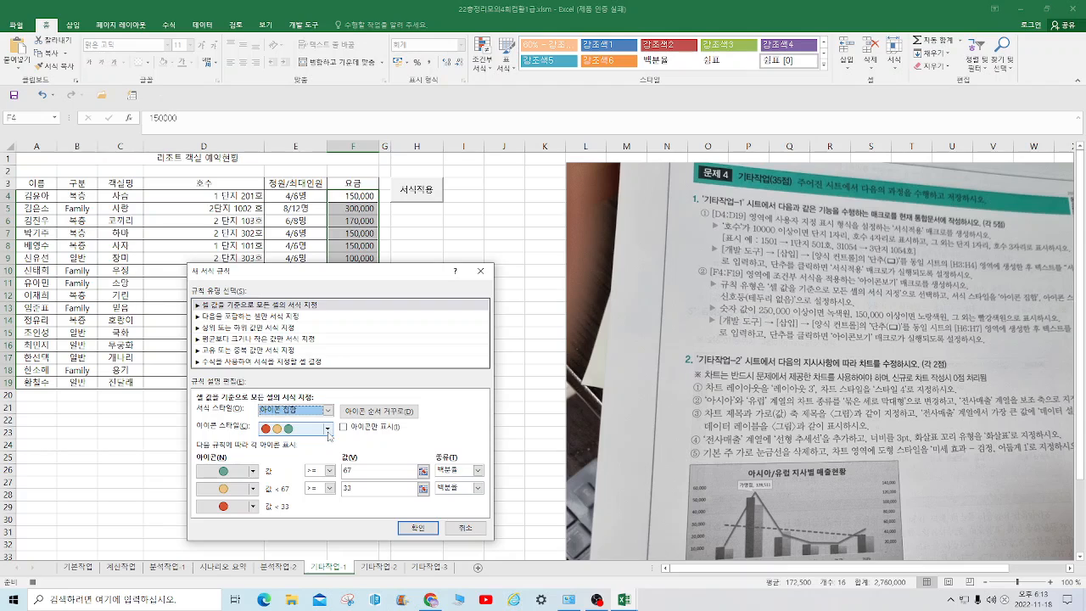
click(327, 430)
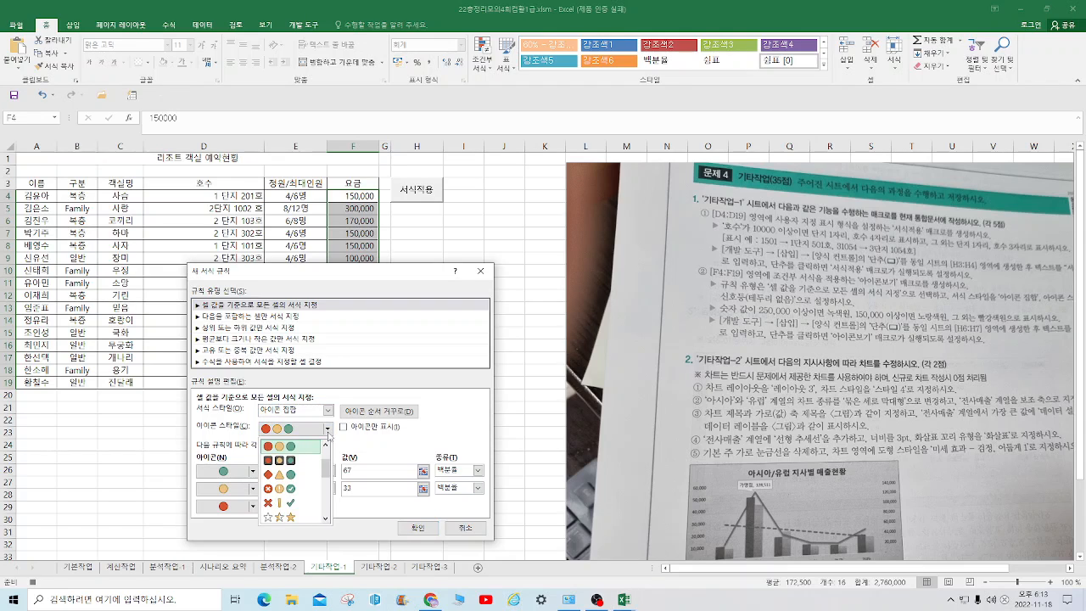
click(373, 442)
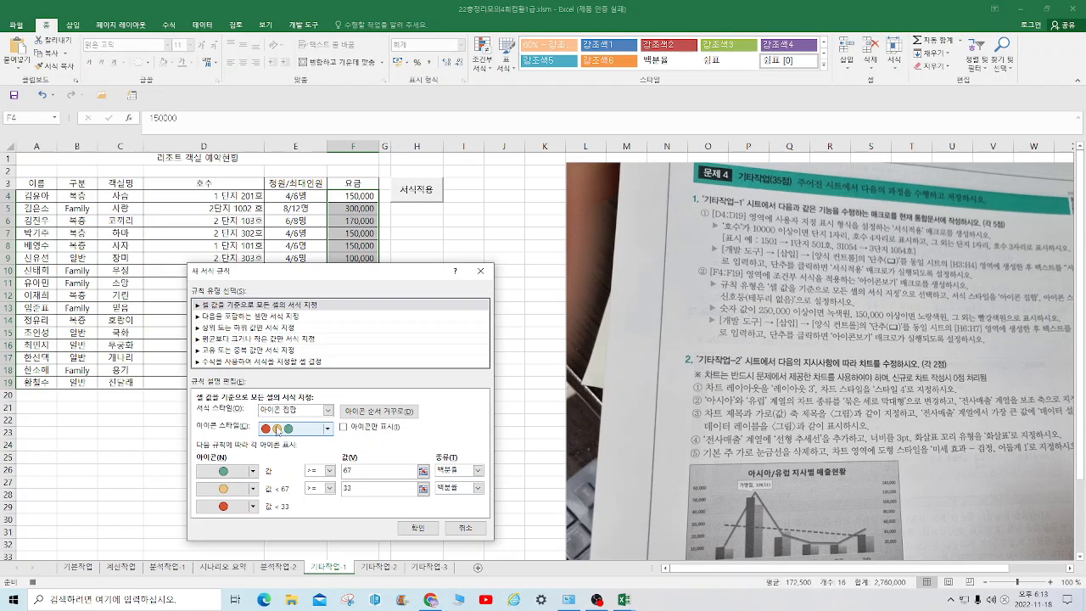
Set the green icon's threshold in the new rule to the 숫자 type with a value of 250000
click(343, 428)
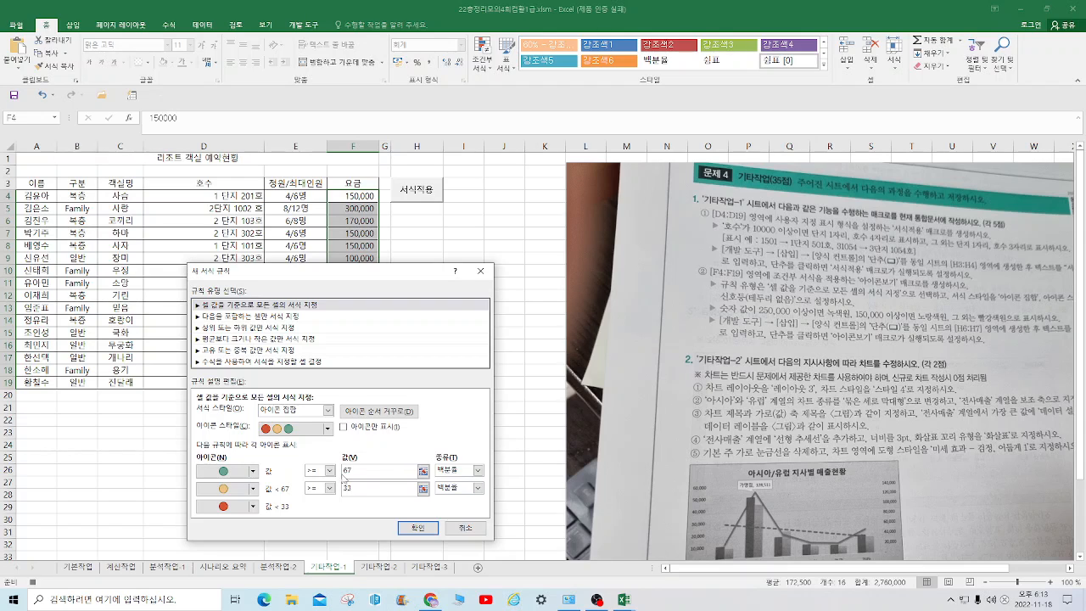
click(478, 471)
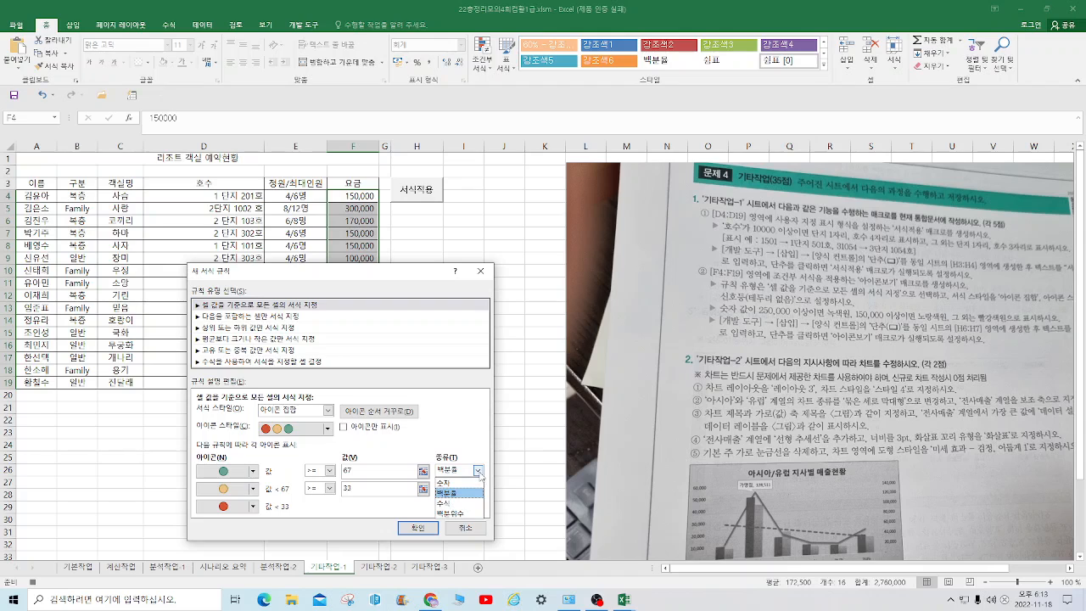
click(458, 482)
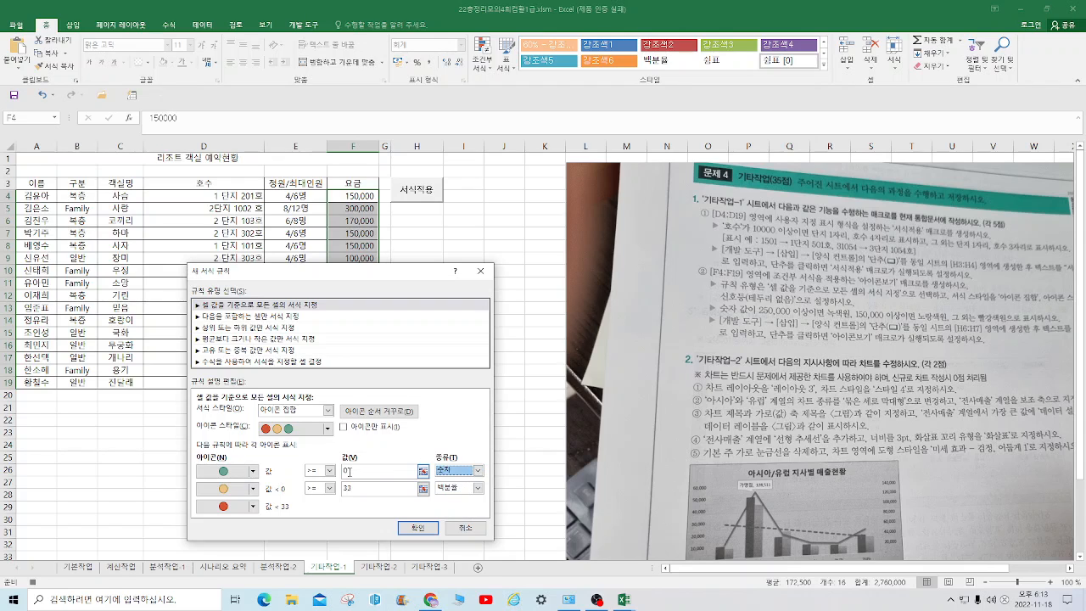
click(347, 471)
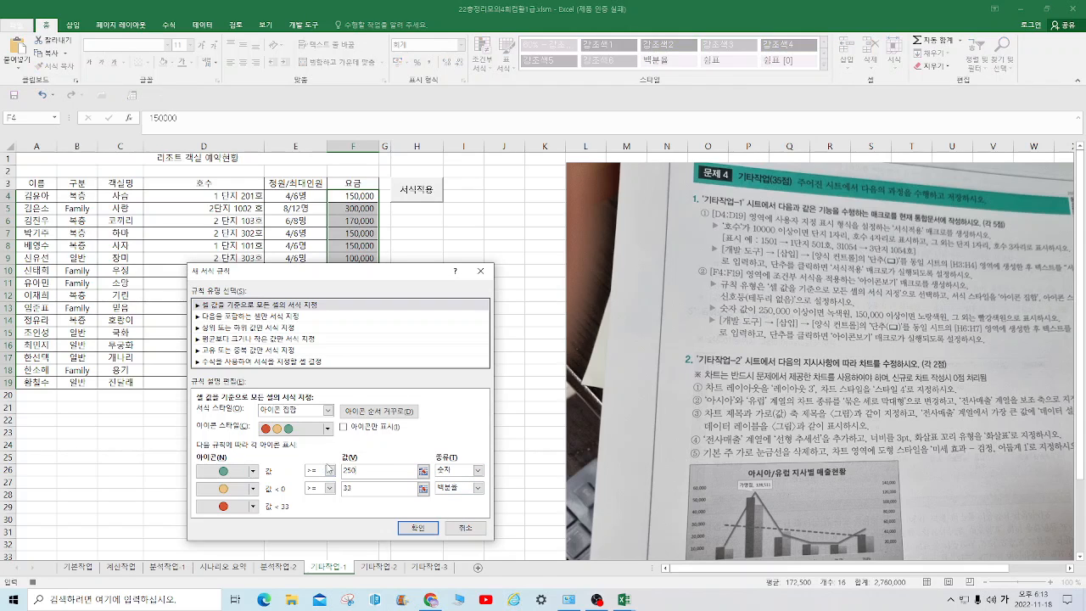
text(250000)
Set the yellow icon's threshold to the 숫자 type with a value of 150000 and apply the rule to F4:F19
click(478, 487)
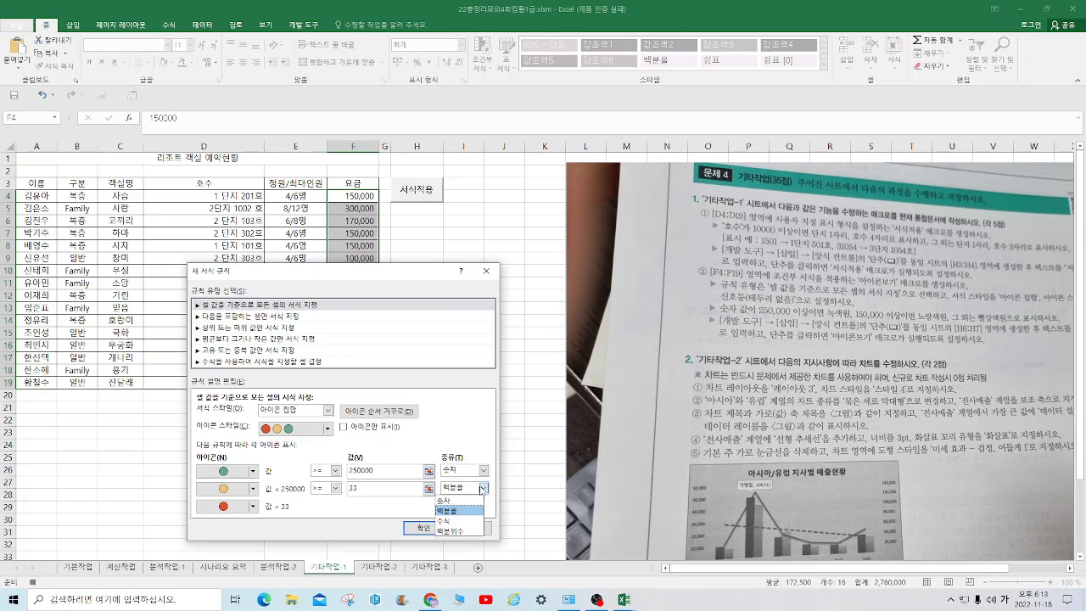
click(455, 501)
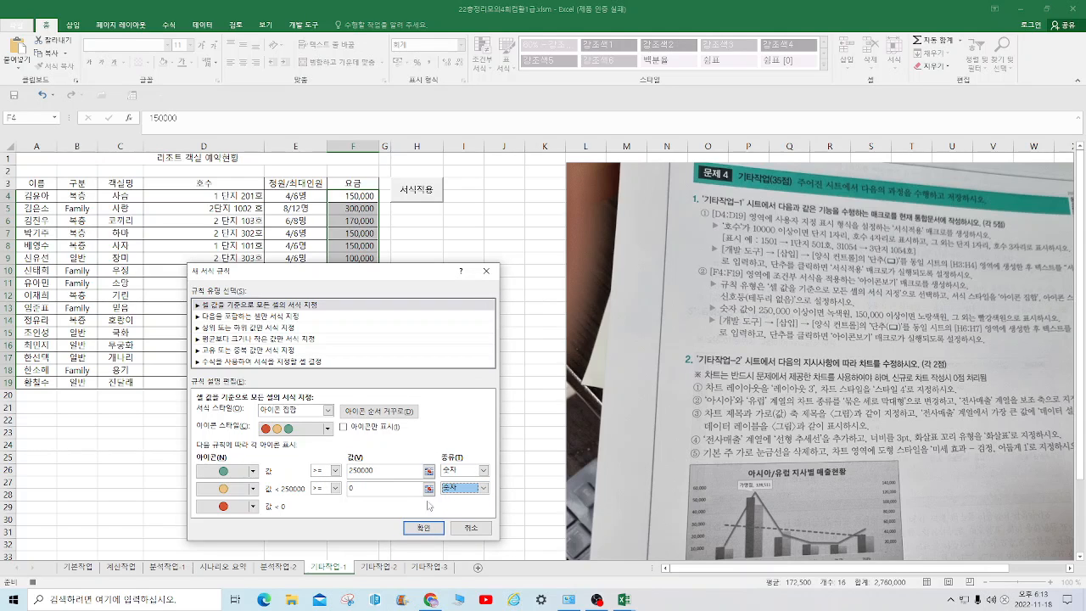
double_click(360, 486)
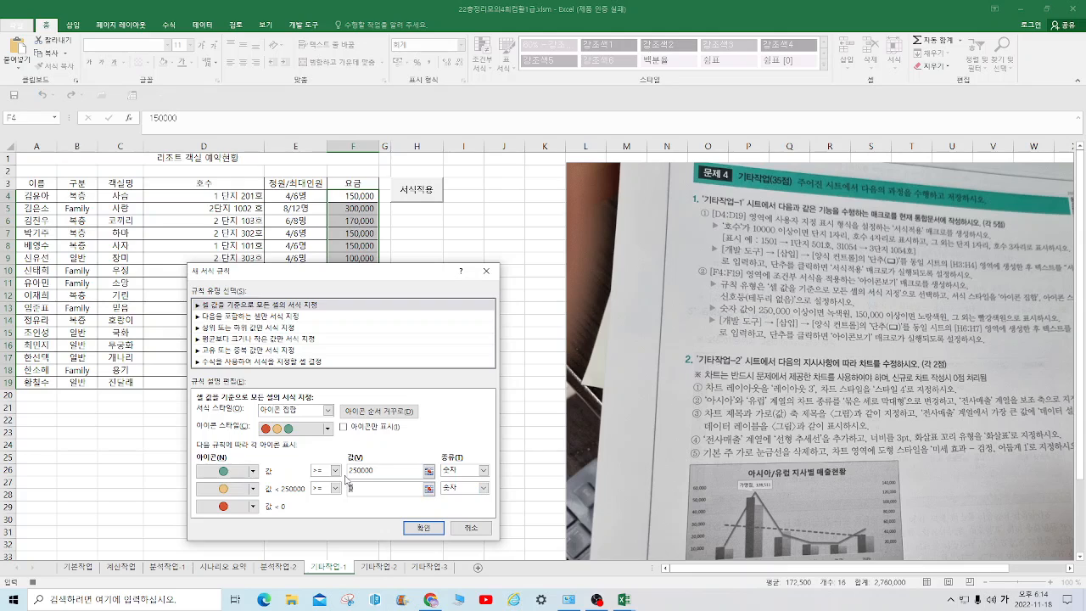
text(150000)
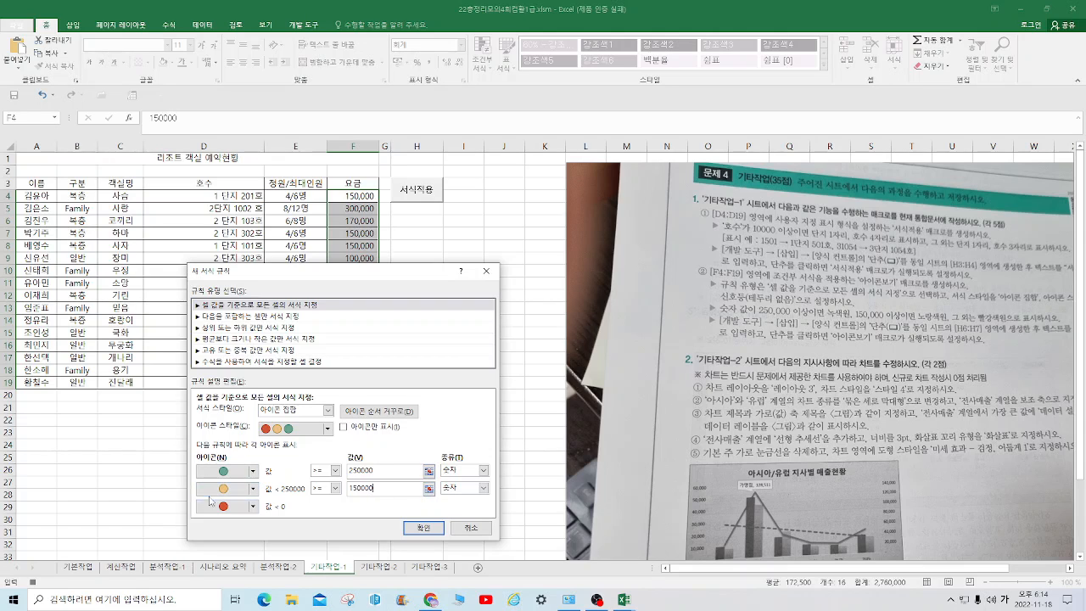
click(424, 528)
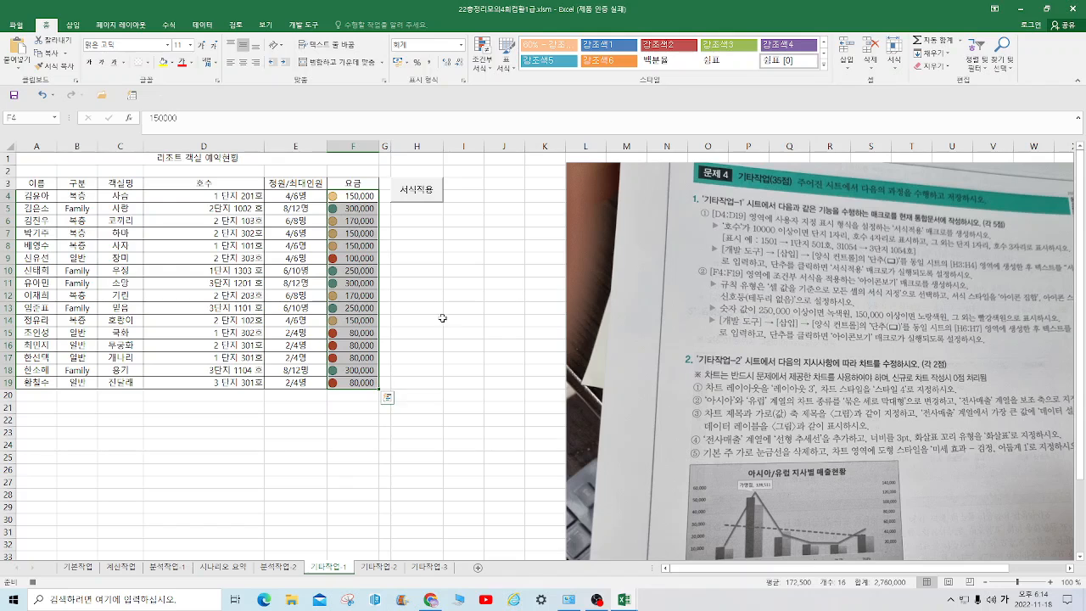
Stop the macro recording and place a form control button over H6:H7, assigned to this workbook's 아이콘보기 macro
click(499, 260)
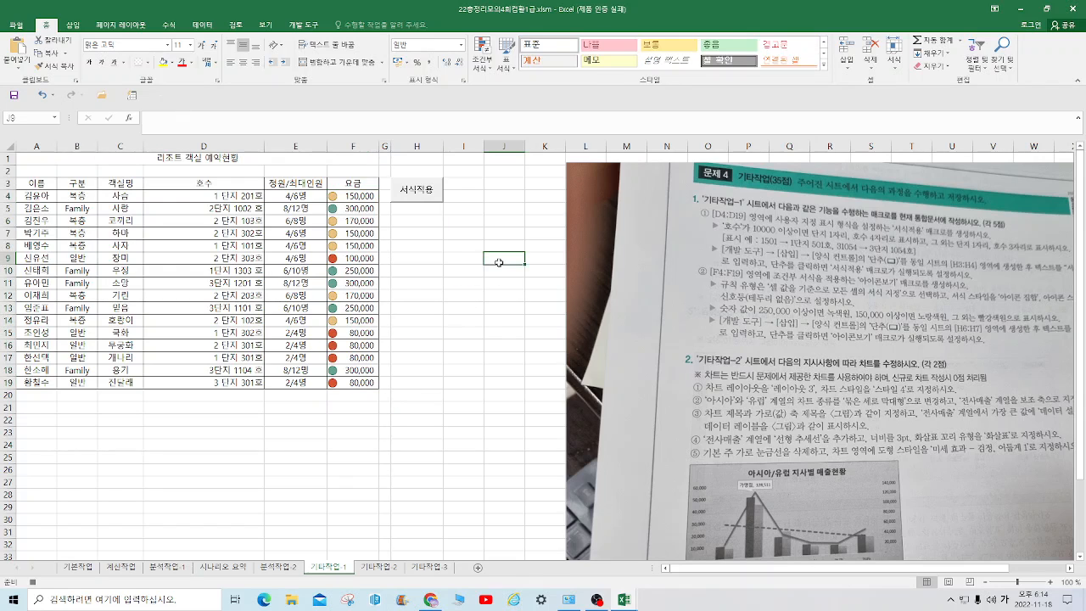
click(318, 31)
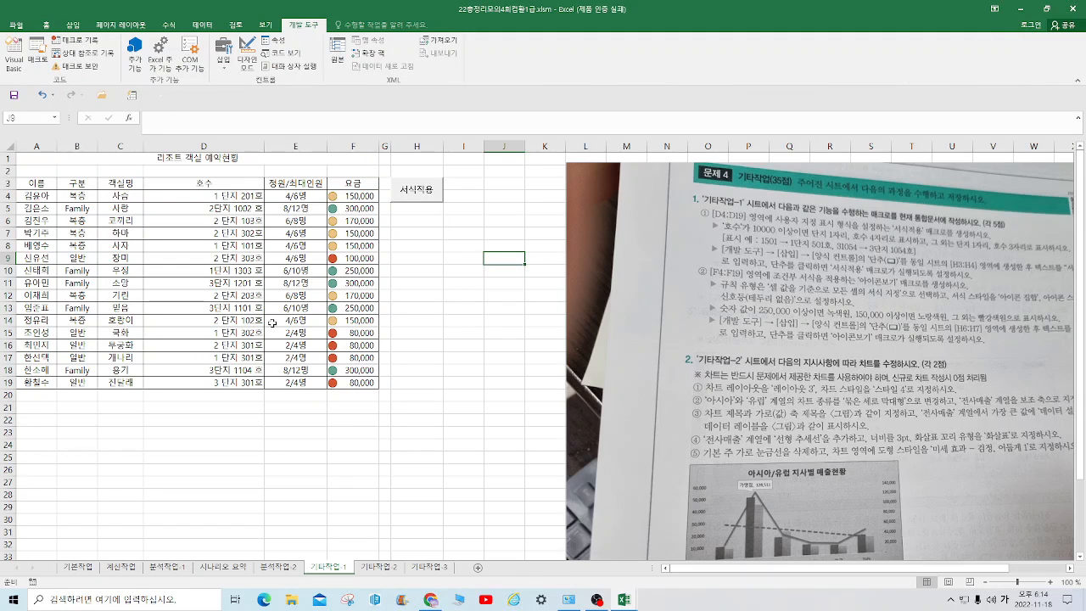
click(223, 56)
click(222, 93)
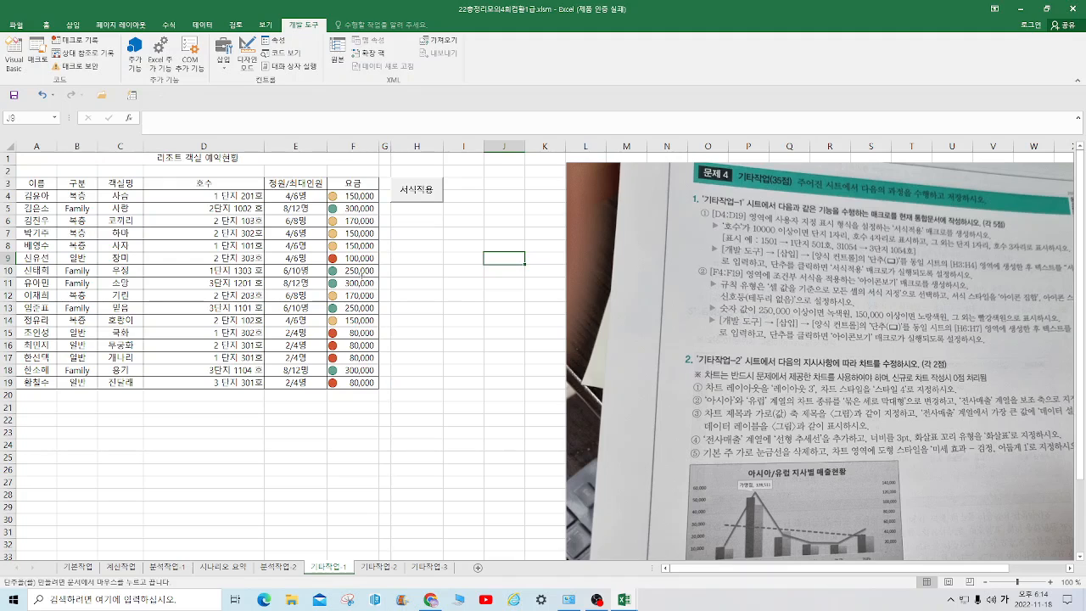
key(alt)
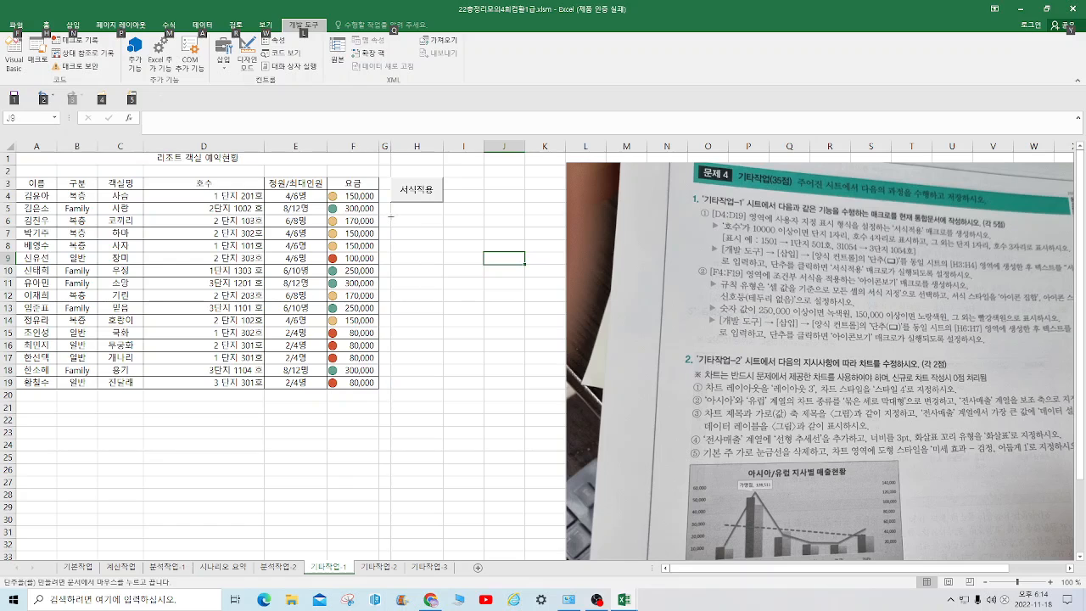
drag(390, 216, 442, 240)
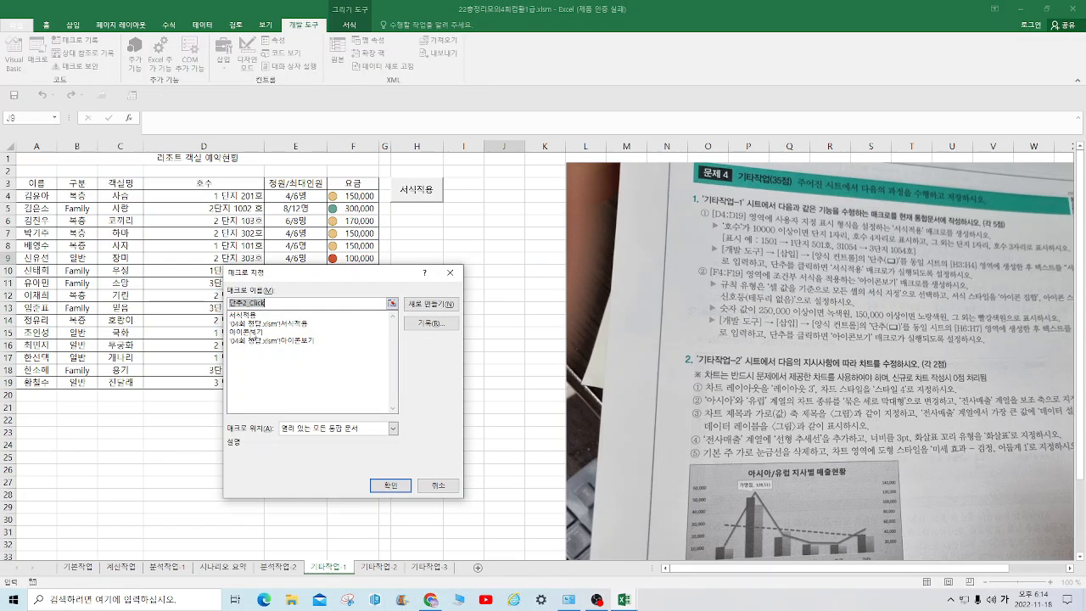
click(253, 333)
click(390, 485)
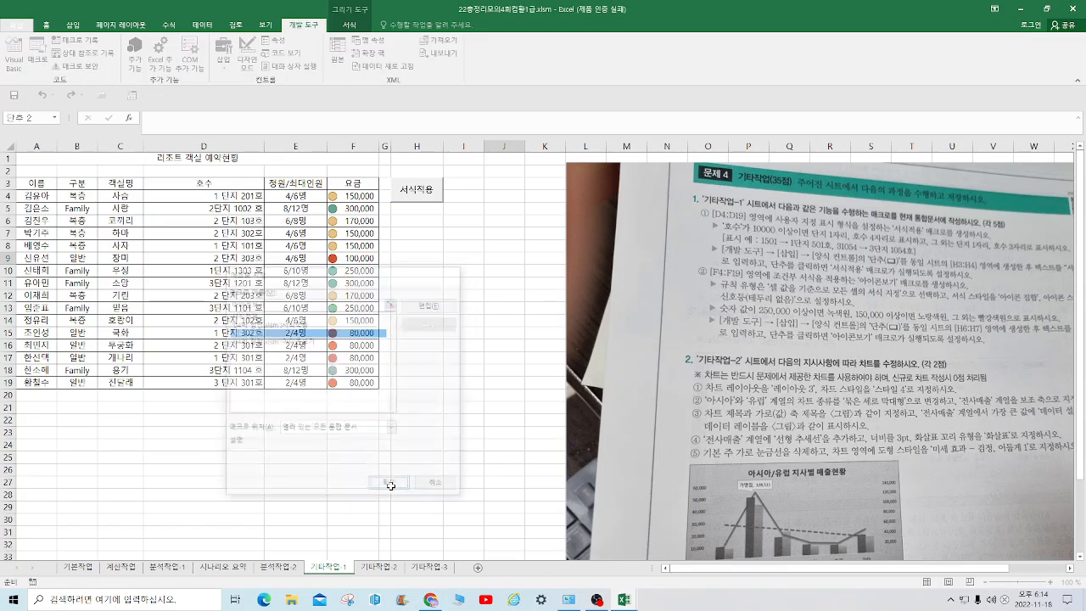
Change the text of the button over H6:H7 to 아이콘보기 and save the workbook
right_click(417, 229)
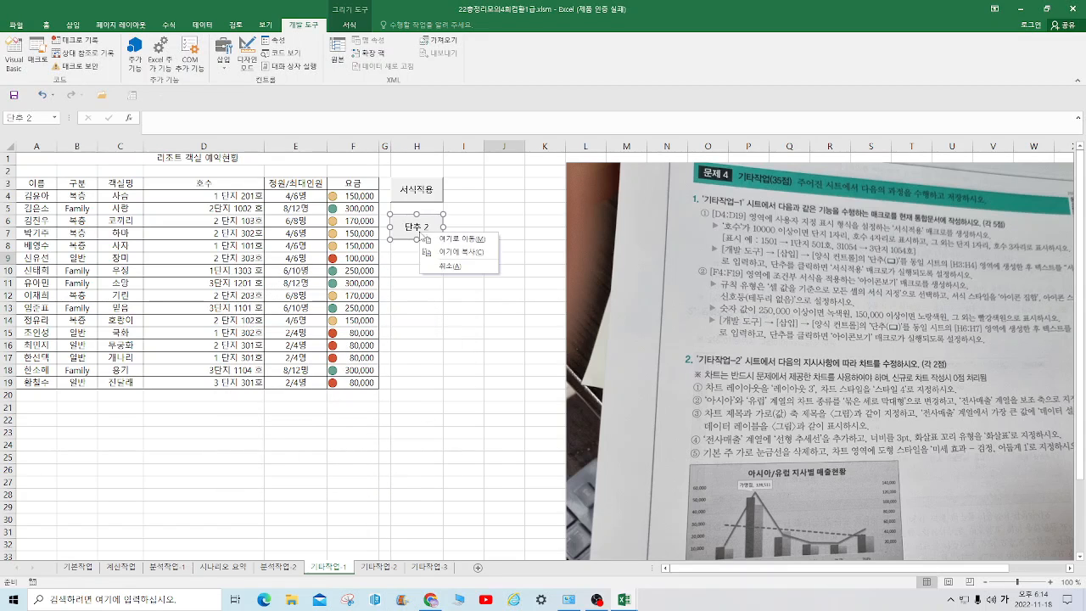
click(417, 229)
right_click(419, 230)
click(472, 280)
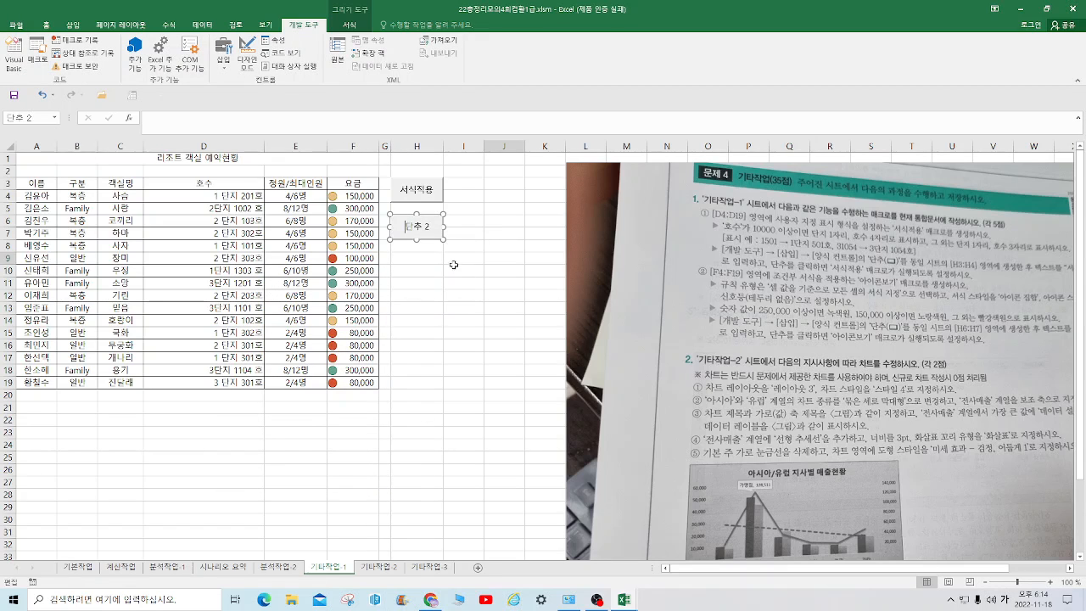
key(ctrl+a)
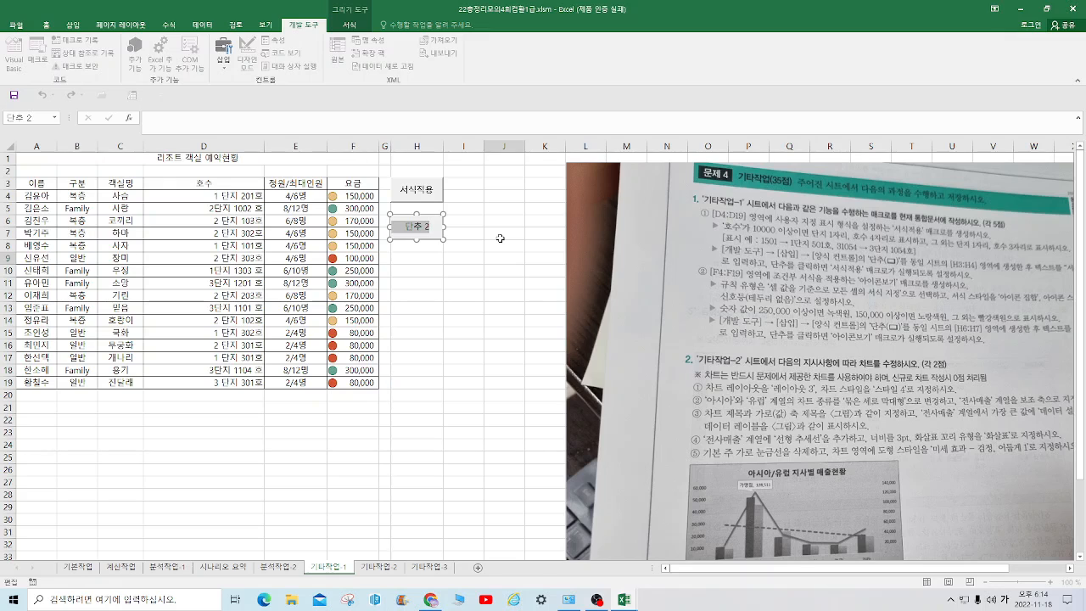
text(아이콘보기)
click(496, 298)
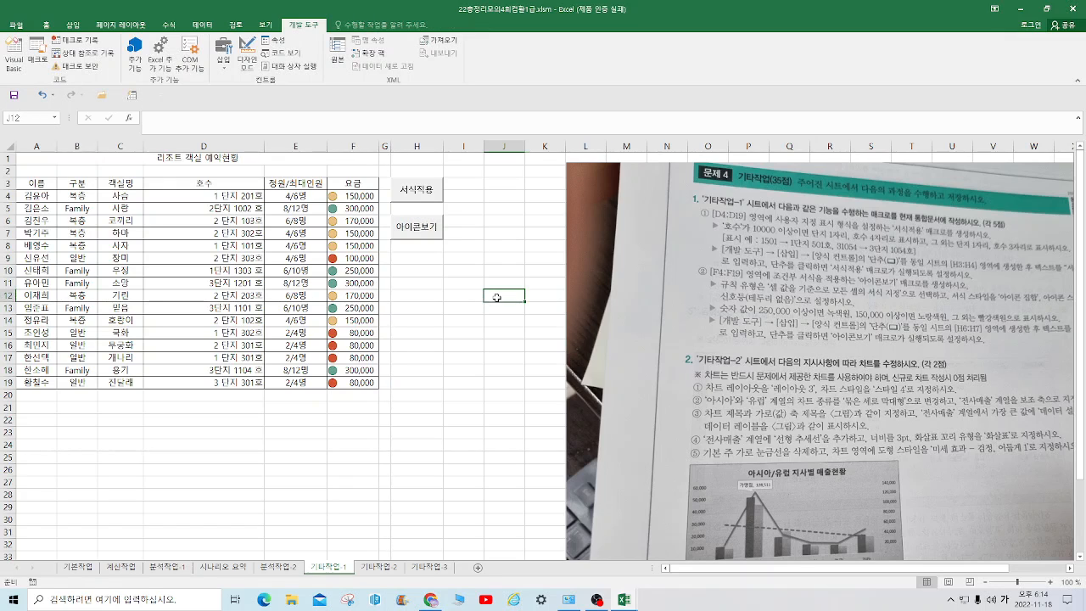
click(15, 99)
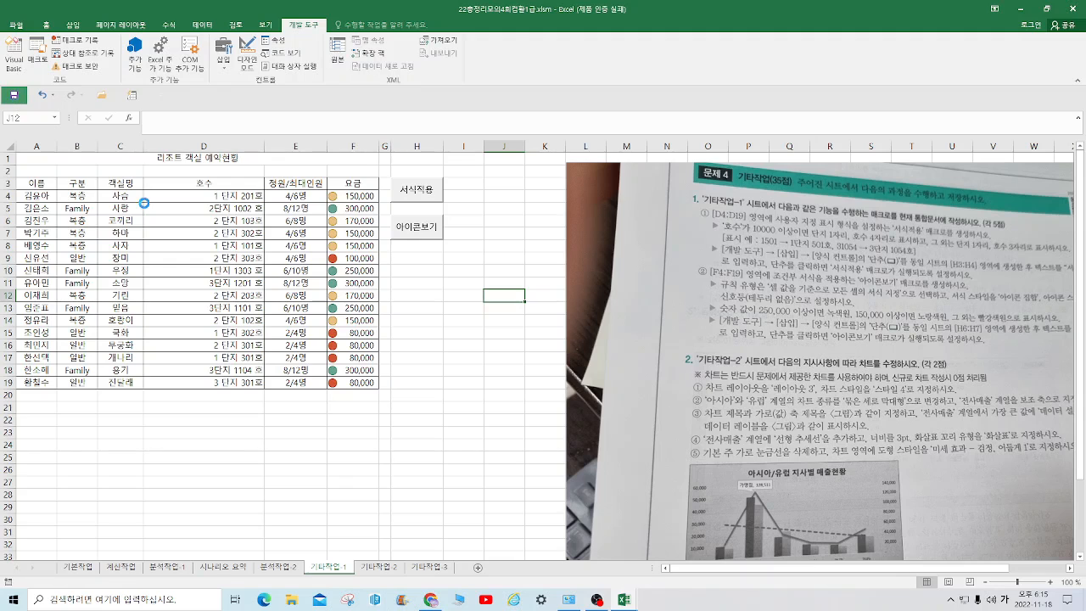
Crop the instruction picture on the 기타작업-2 sheet down to question 2 and reposition it beside the chart at about 14.37 cm high
click(379, 566)
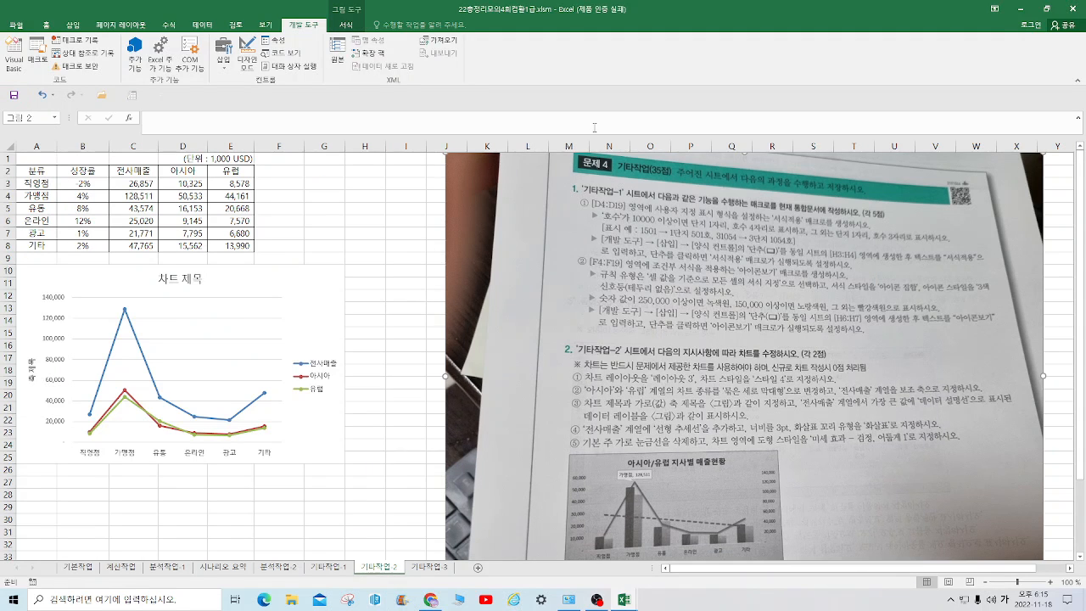
click(346, 25)
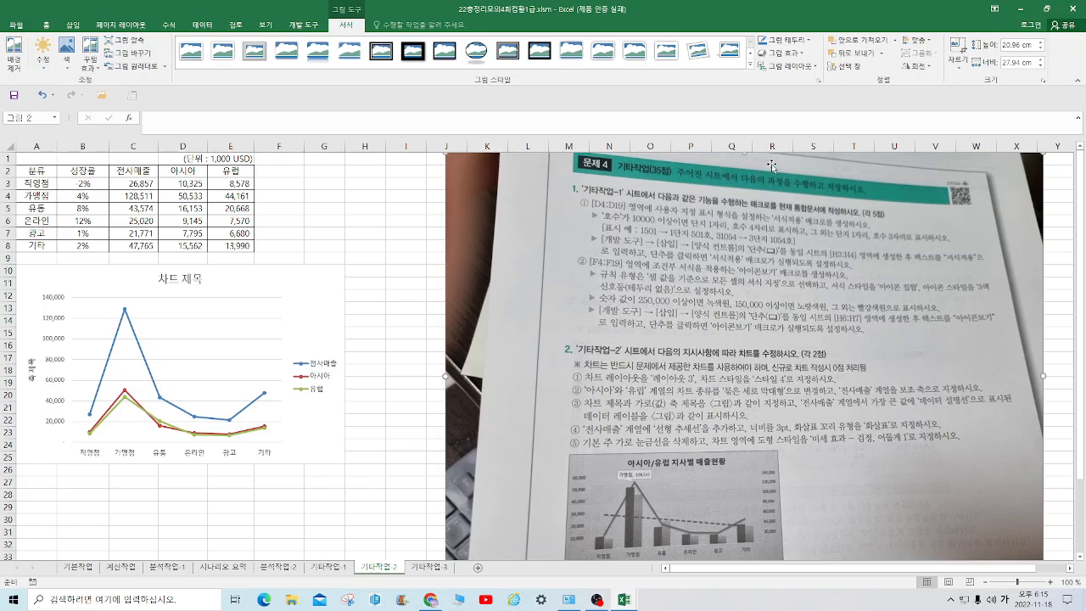
click(957, 49)
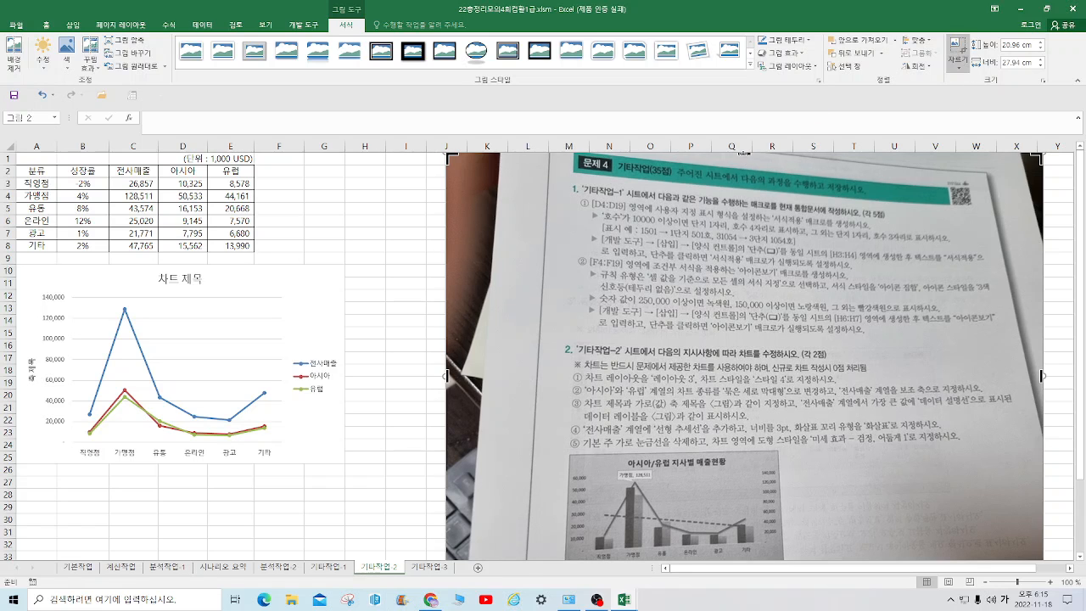
drag(743, 153, 703, 335)
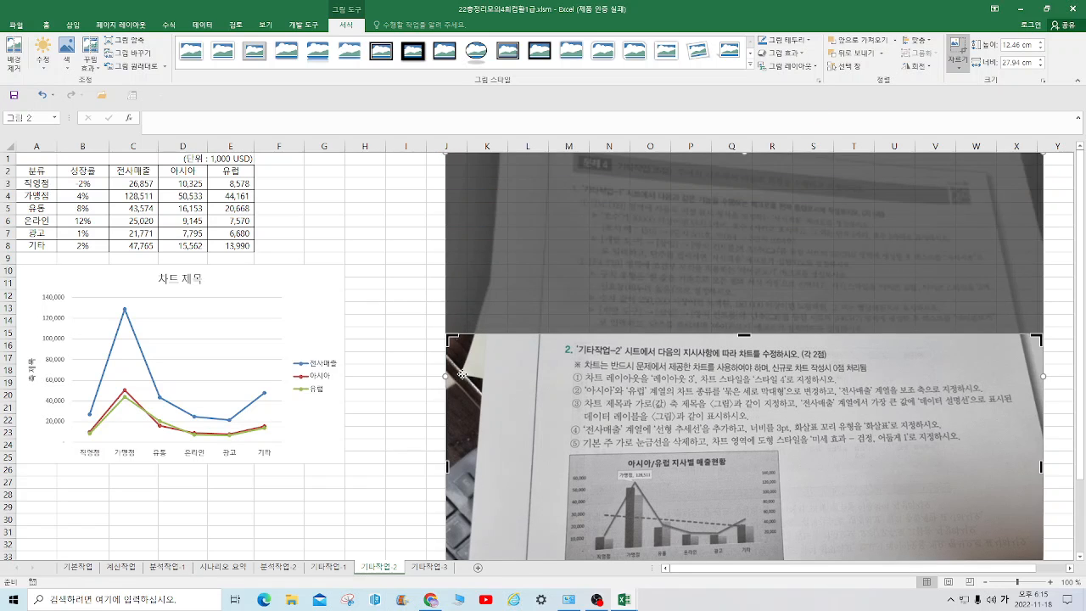
click(369, 418)
drag(603, 404, 569, 248)
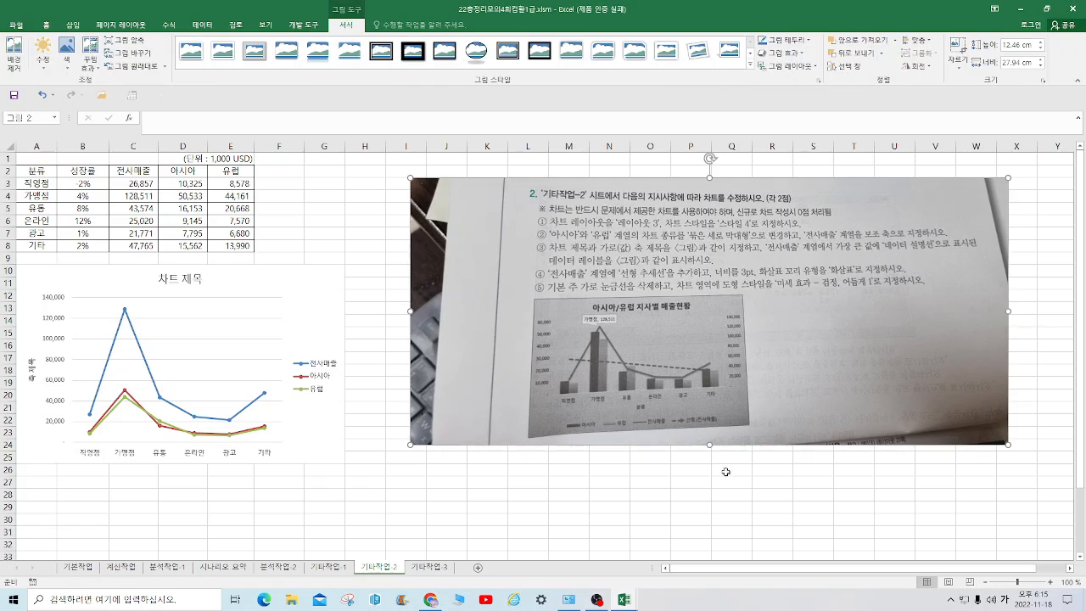
drag(709, 443, 713, 485)
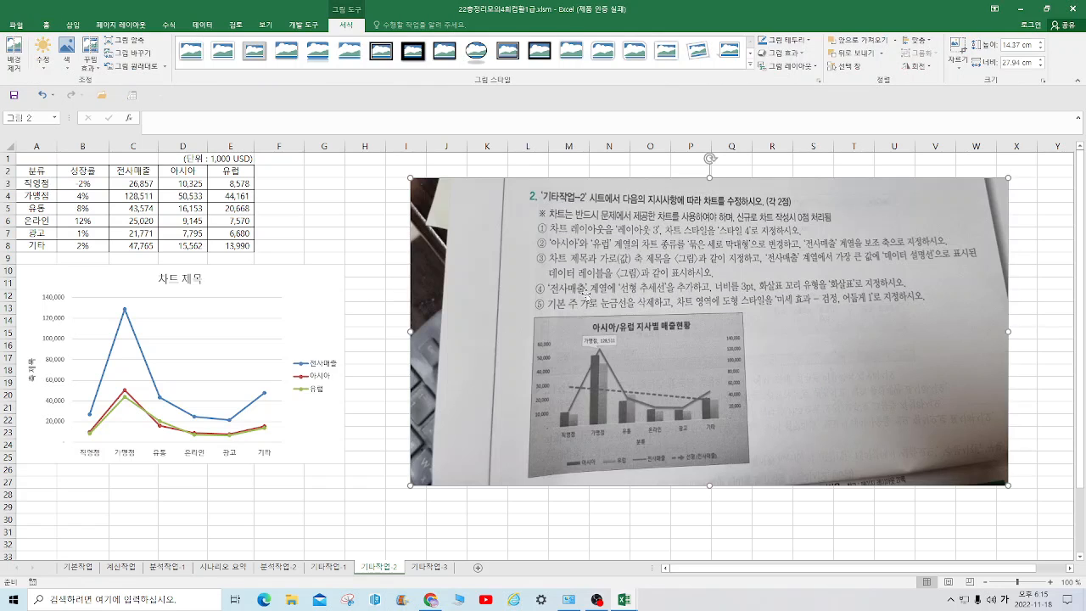
Apply chart layout 레이아웃 3 and chart style 스타일 4 to the line chart
click(209, 358)
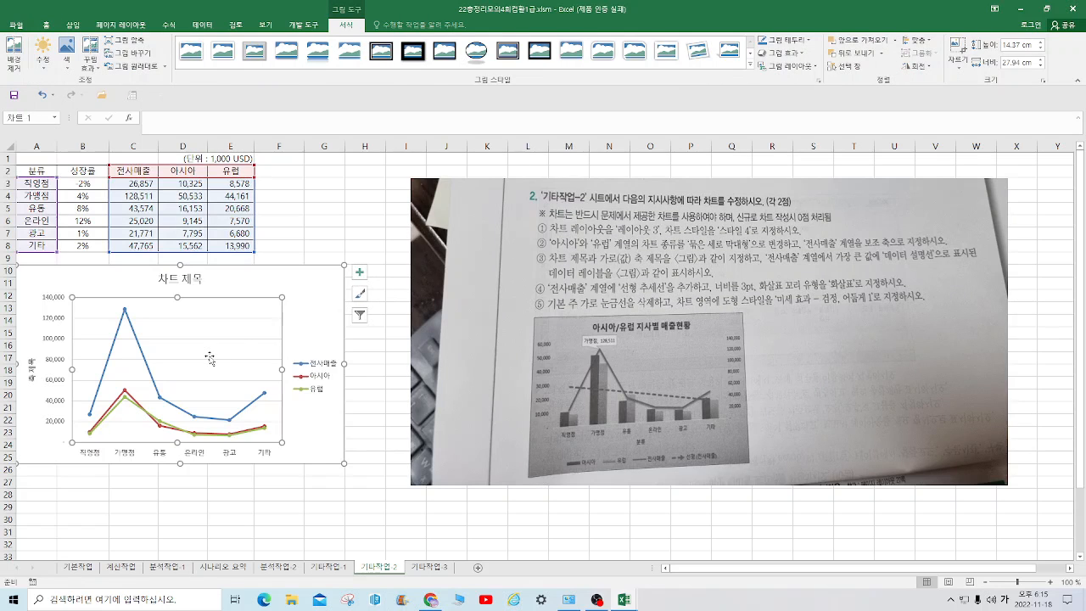
click(327, 280)
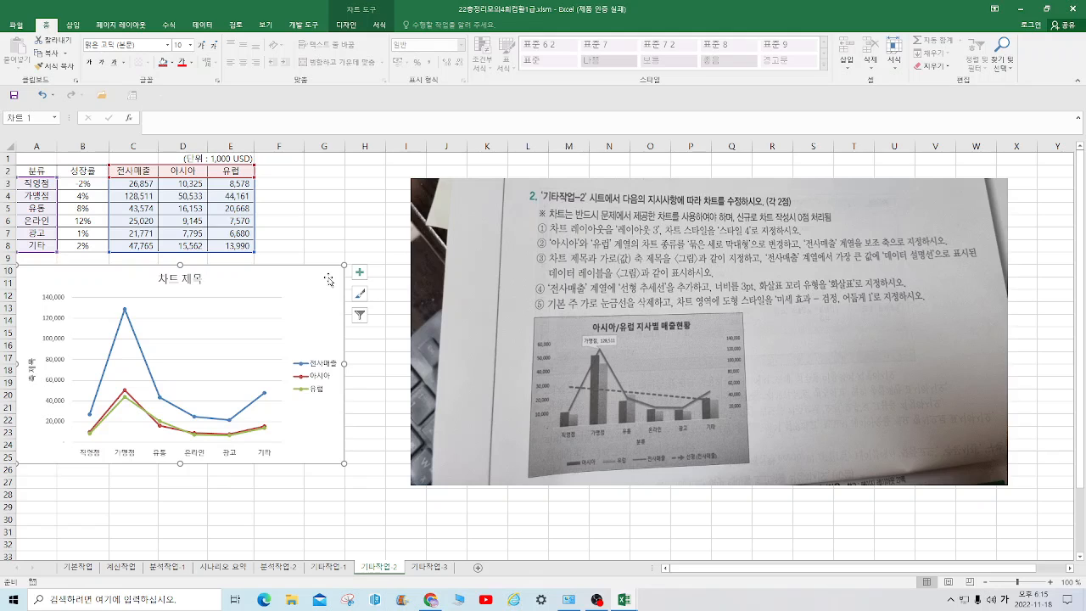
click(342, 26)
click(50, 52)
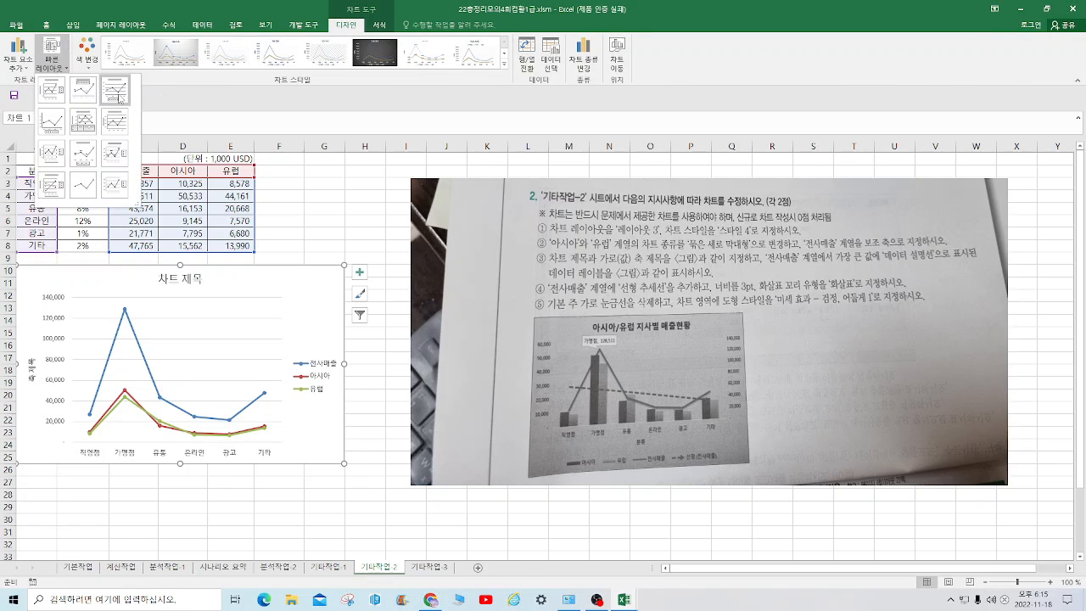
click(119, 98)
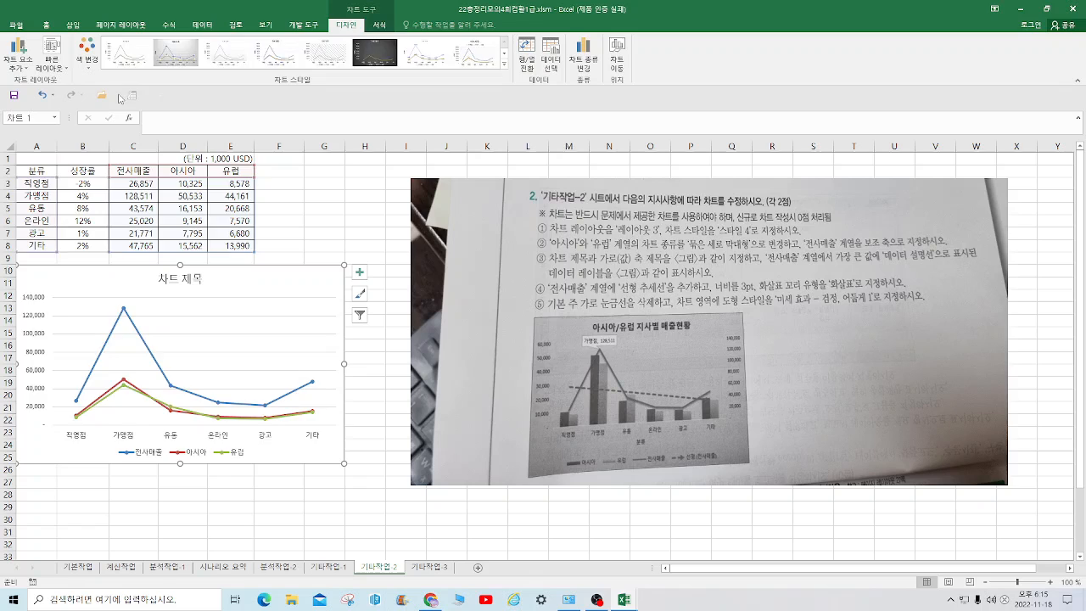
click(504, 64)
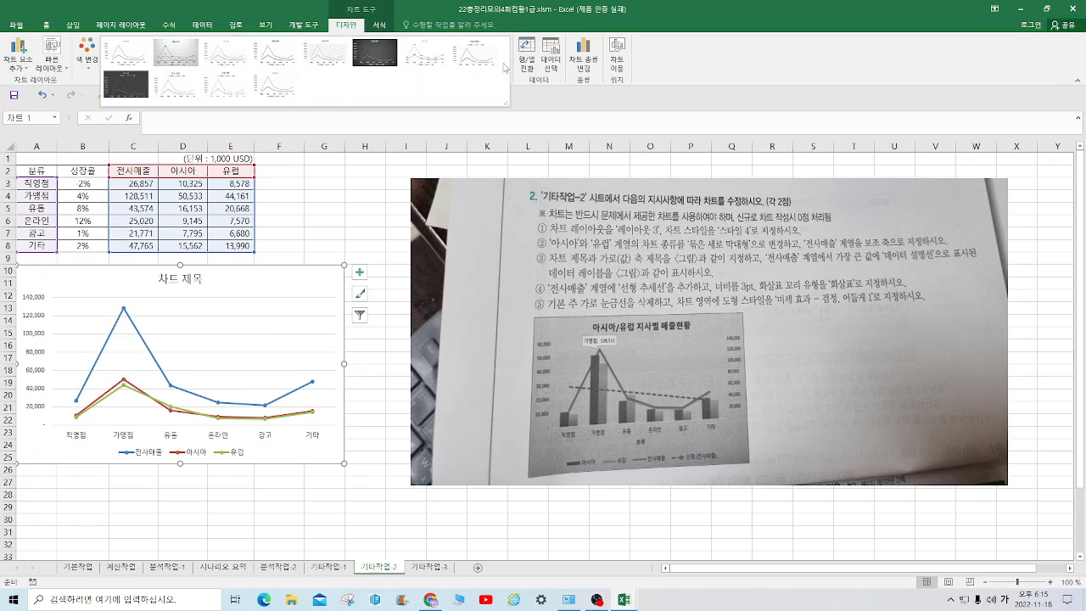
click(291, 58)
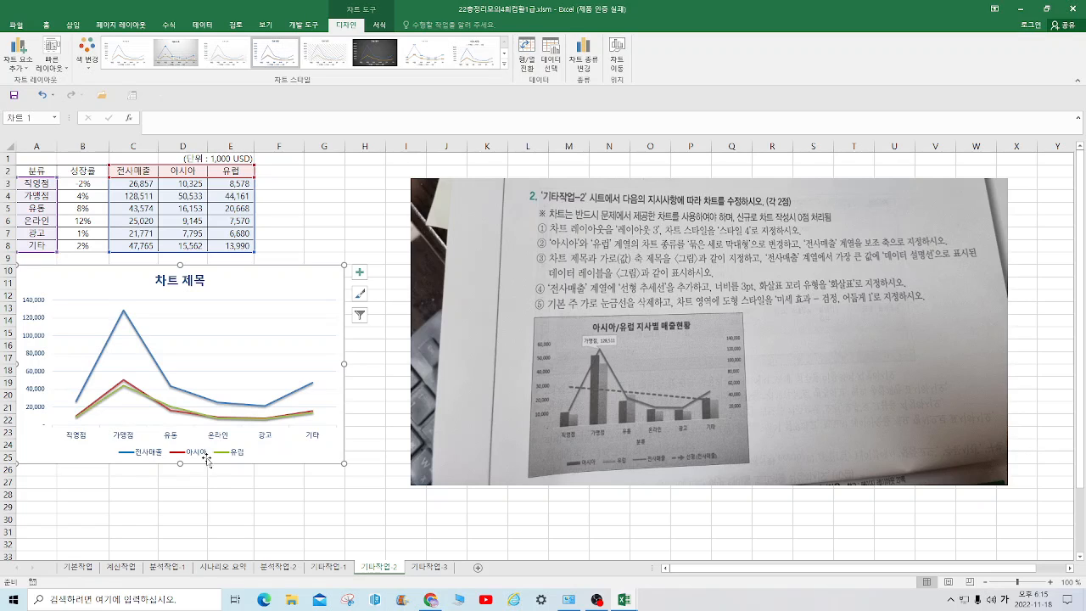
Change the chart type of the 아시아 and 유럽 series to 묶은 세로 막대형 in the custom combination settings
click(126, 393)
click(126, 392)
right_click(124, 390)
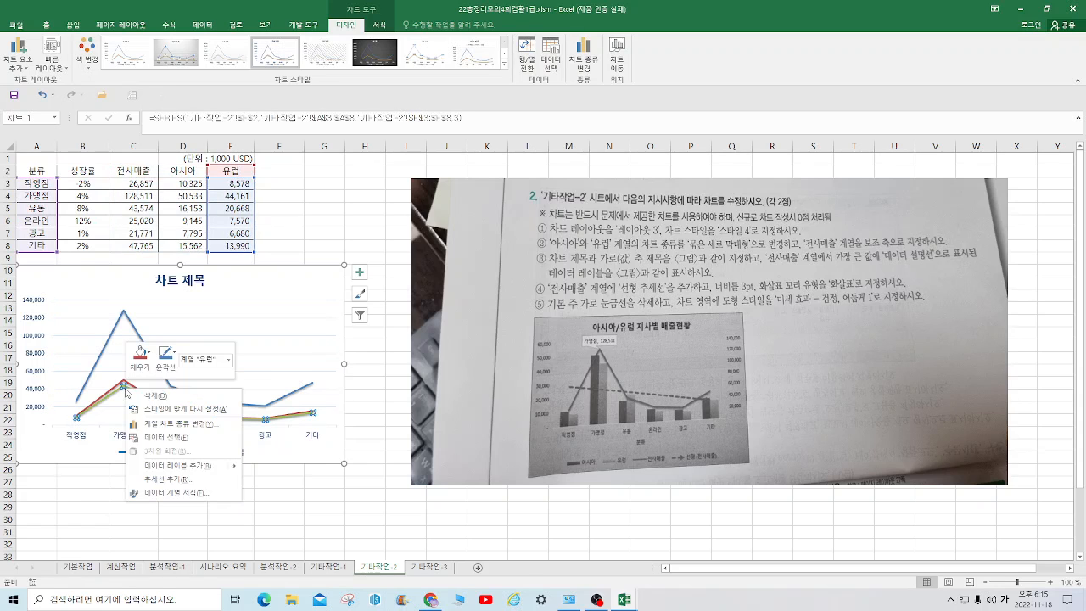
click(174, 422)
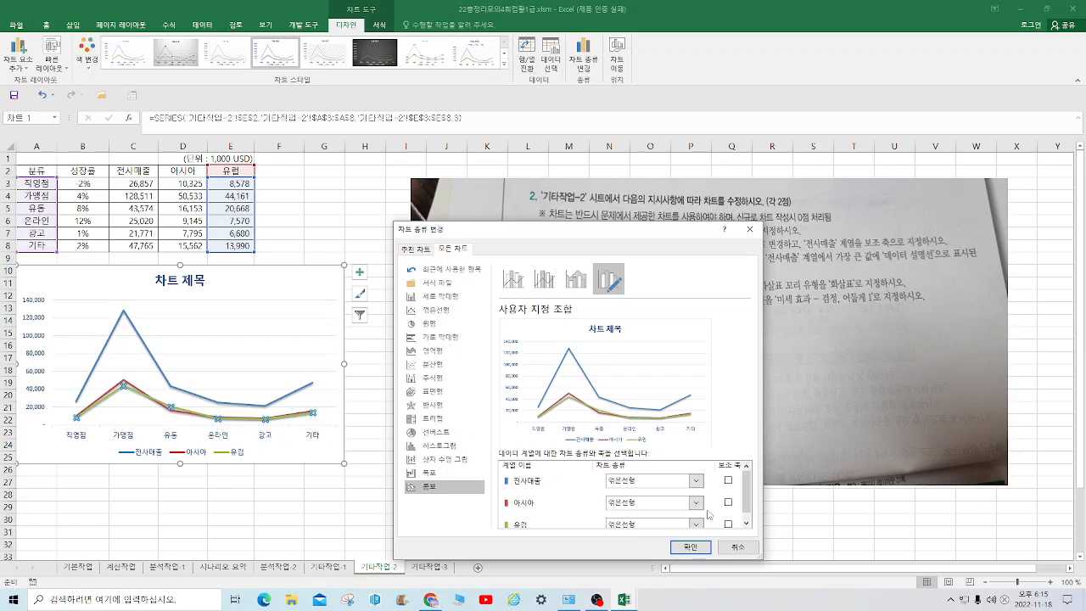
drag(672, 232, 513, 138)
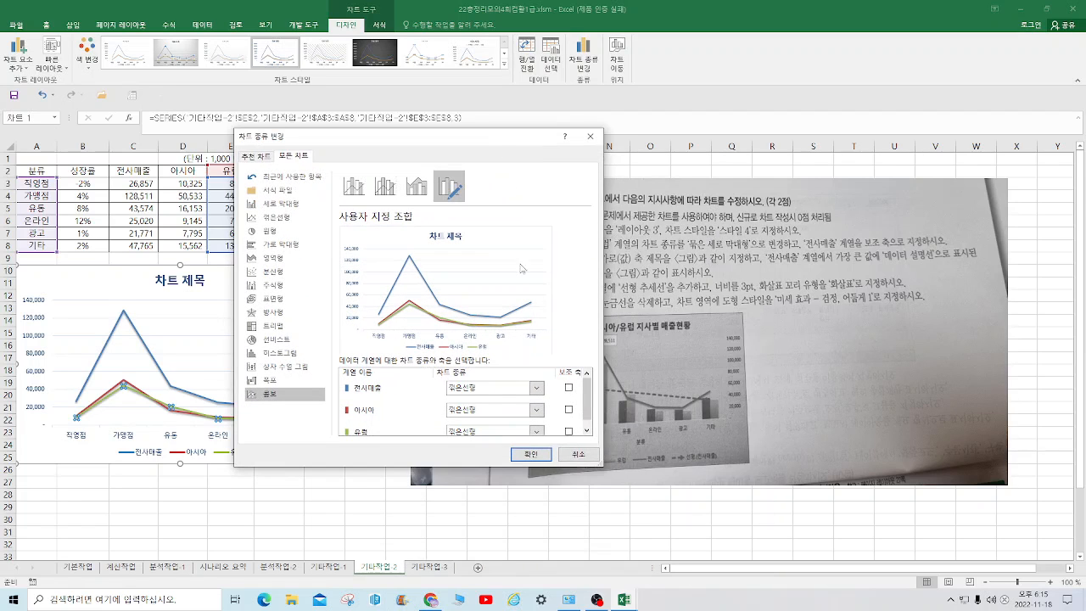
click(539, 413)
click(471, 219)
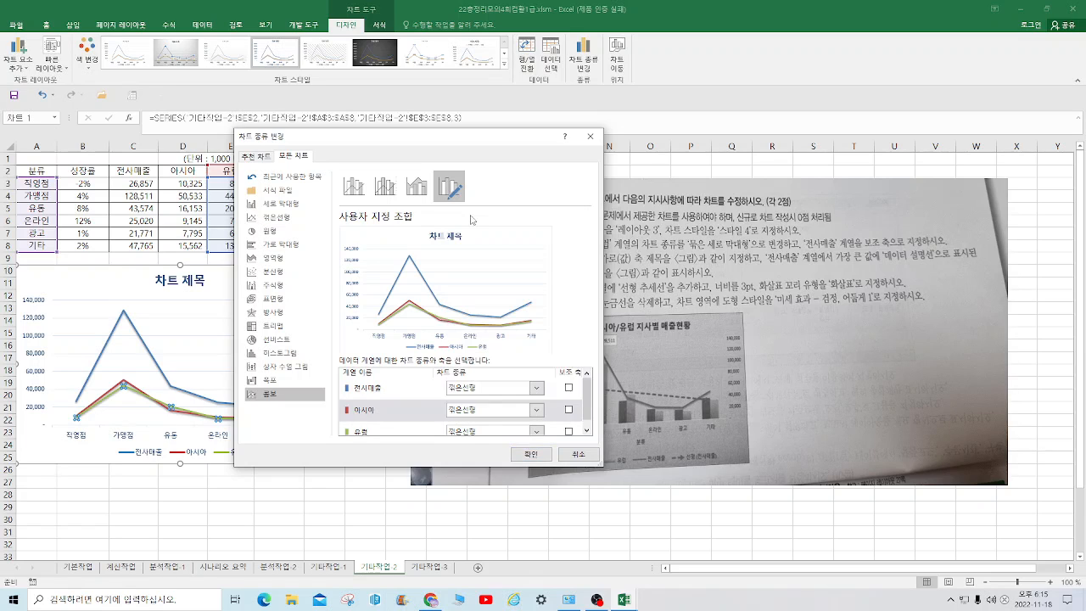
click(535, 431)
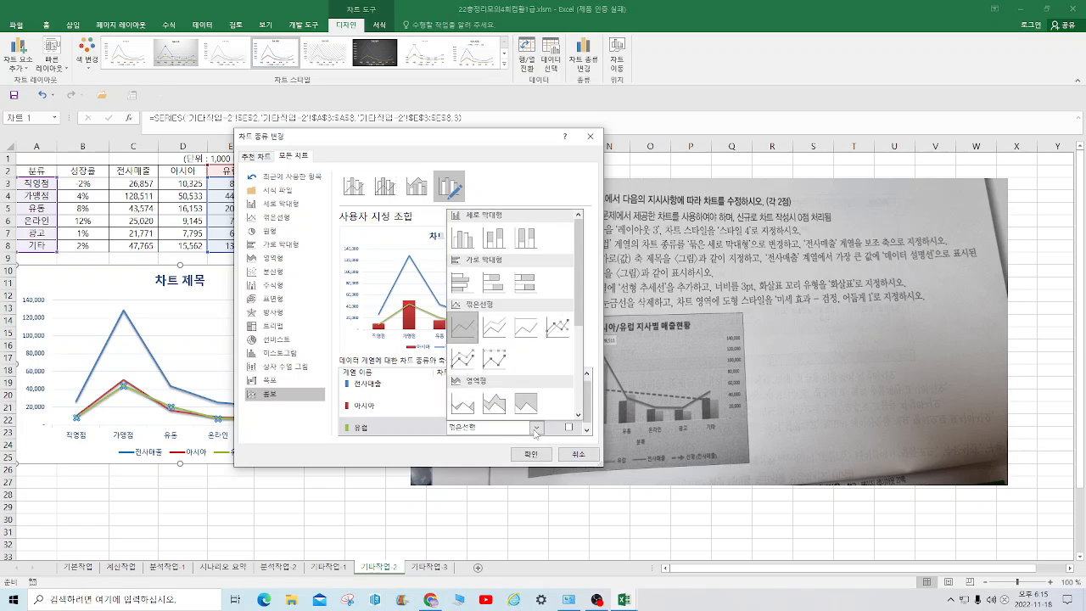
click(465, 246)
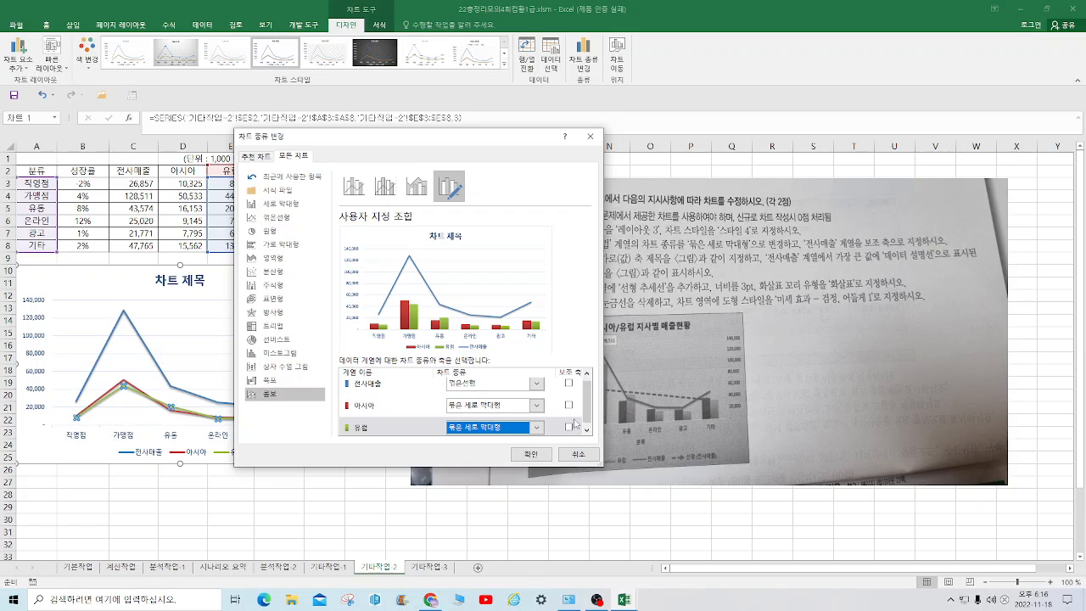
Plot the 전사매출 series on the secondary axis, apply the combo chart settings and save the workbook
drag(509, 143, 390, 200)
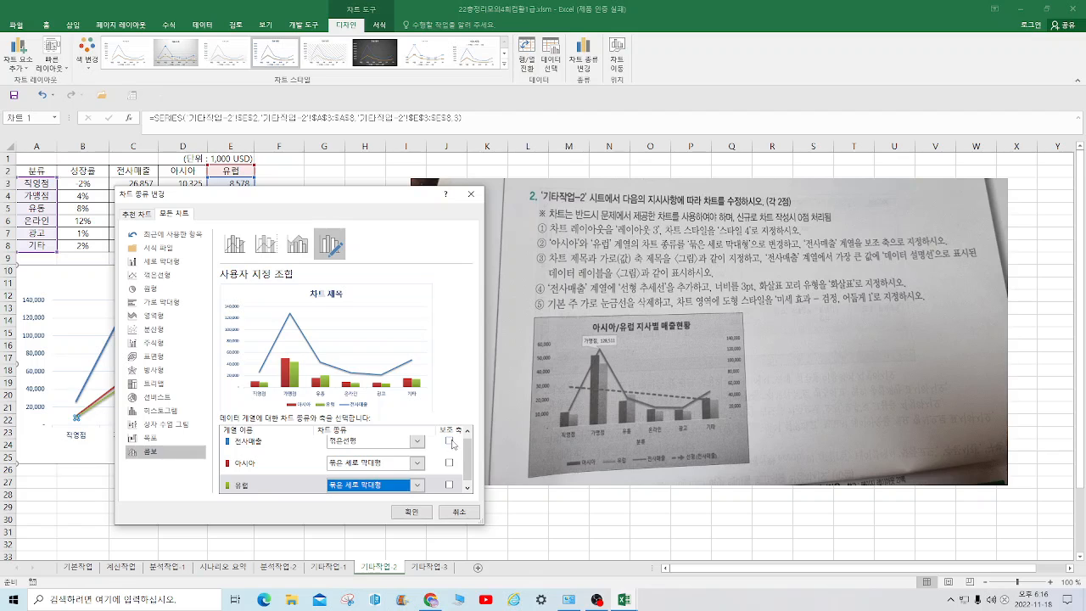
click(448, 440)
click(417, 512)
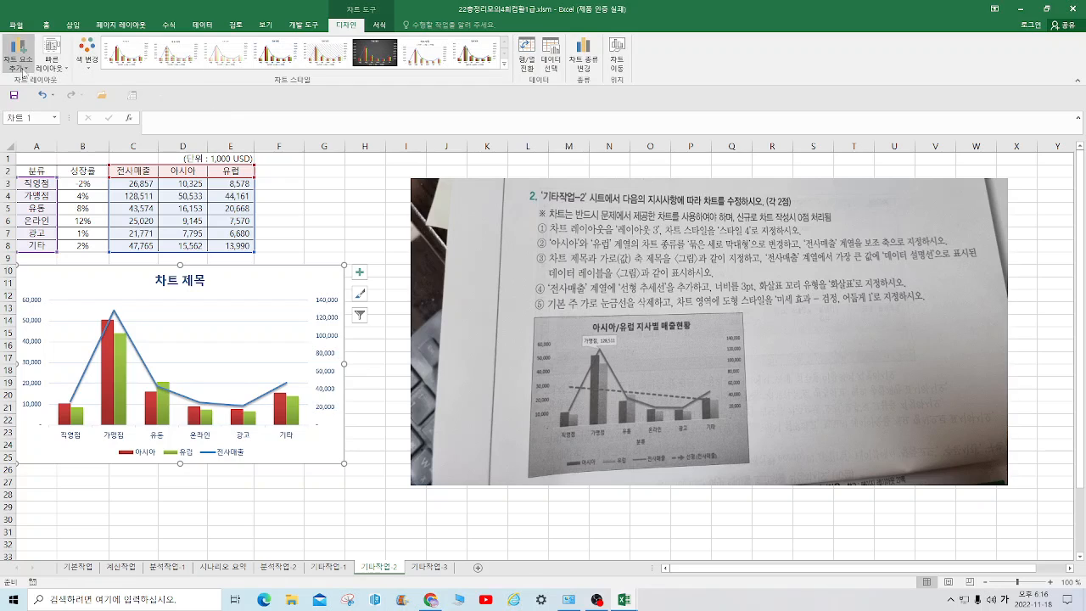
click(15, 95)
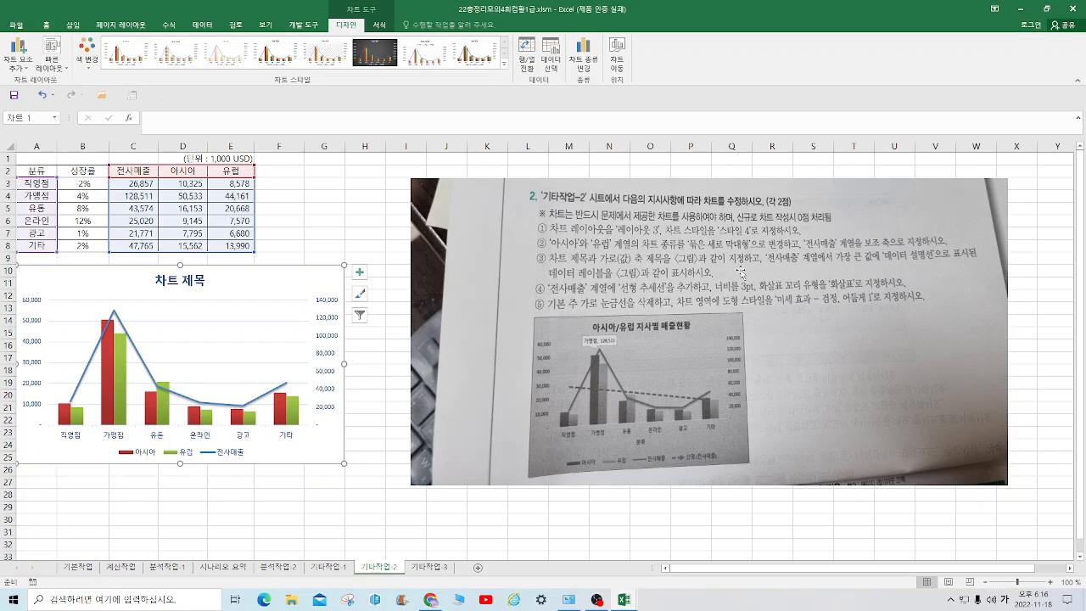
Add a primary horizontal axis title to the chart and set its text to 분류
click(18, 51)
mouse_move(42, 96)
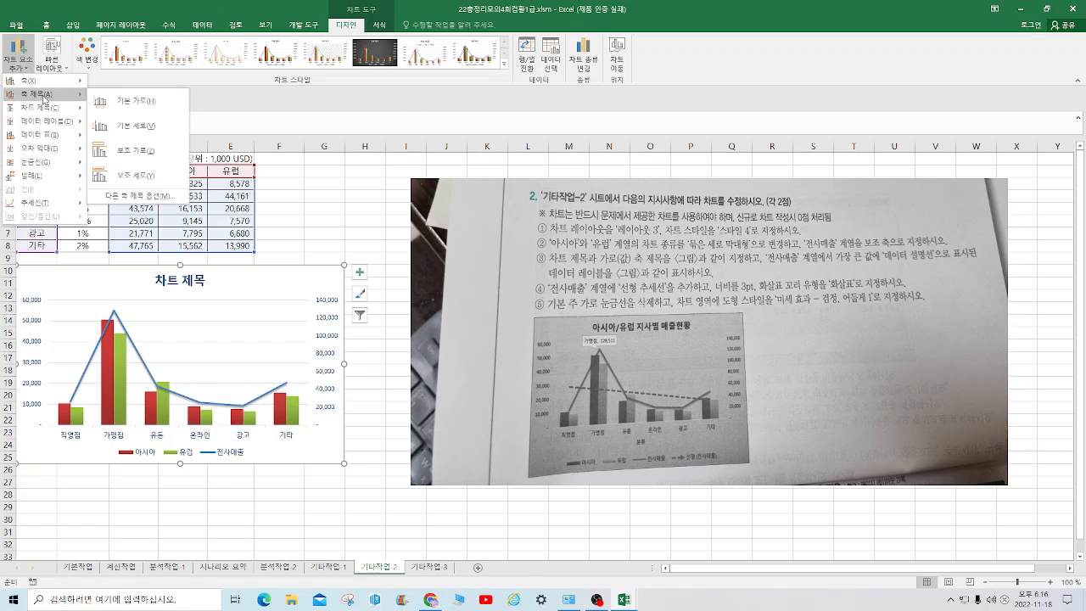
click(115, 103)
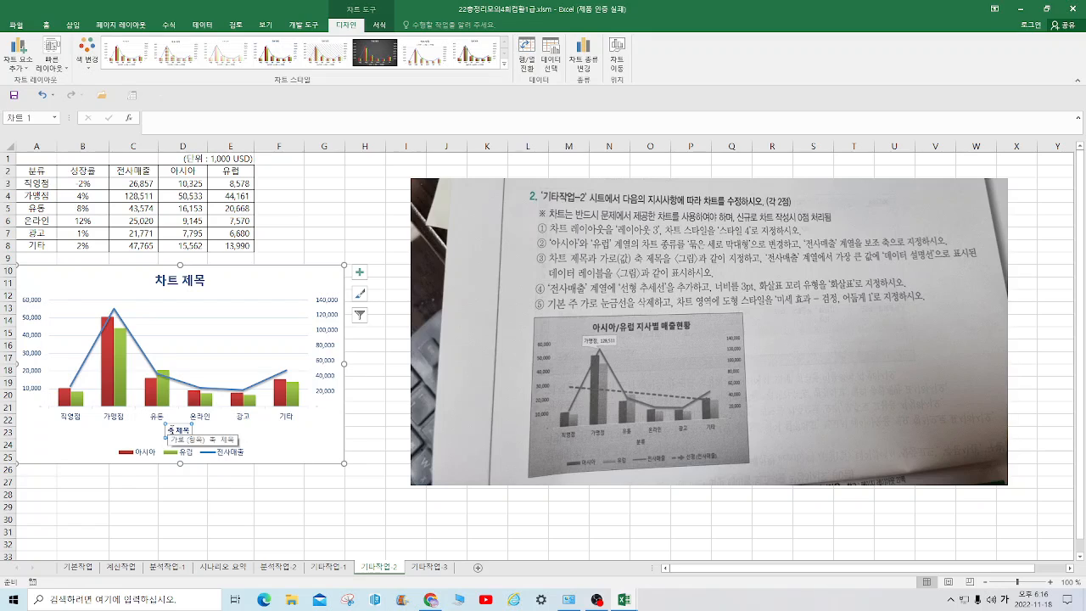
drag(170, 430, 218, 432)
text(ㅂ)
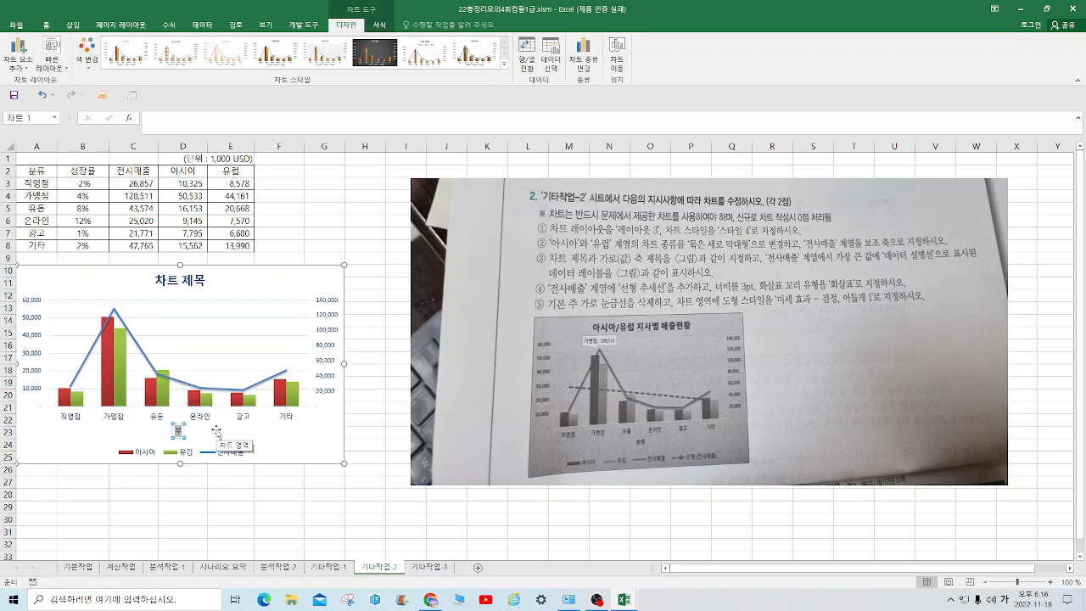
text(ㅜㄴㄹ)
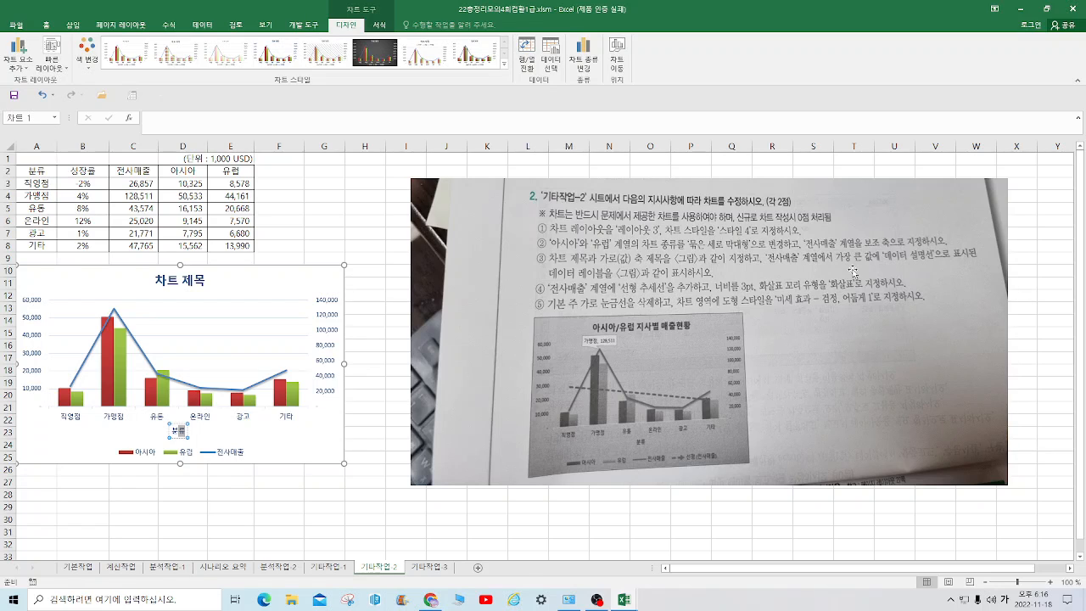
Add a data label with category name and value to only the 가맹점 point of the 전사매출 series
click(115, 311)
click(115, 310)
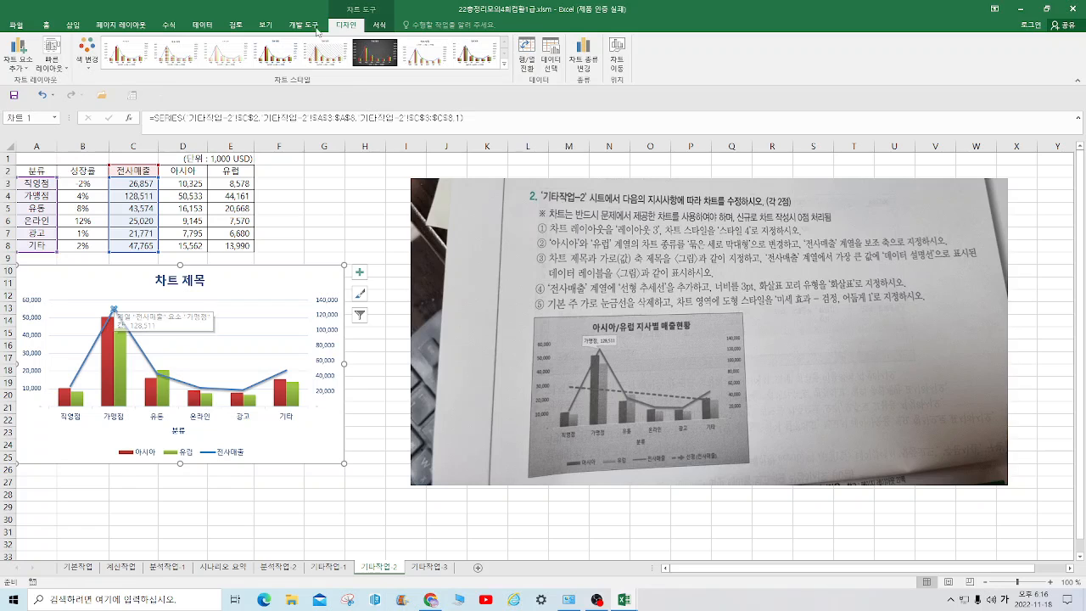
click(22, 71)
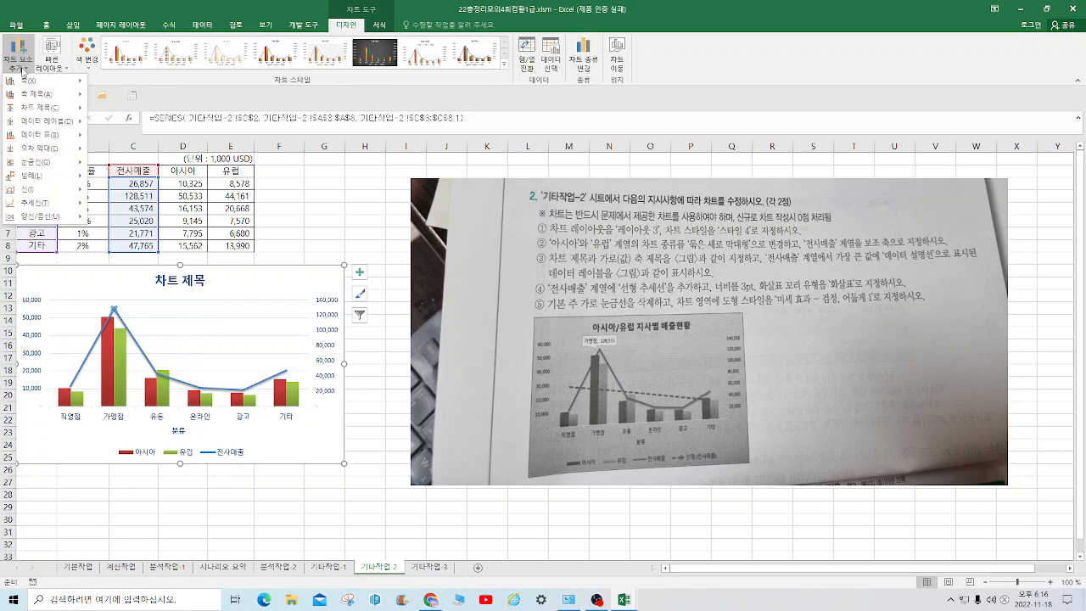
mouse_move(62, 123)
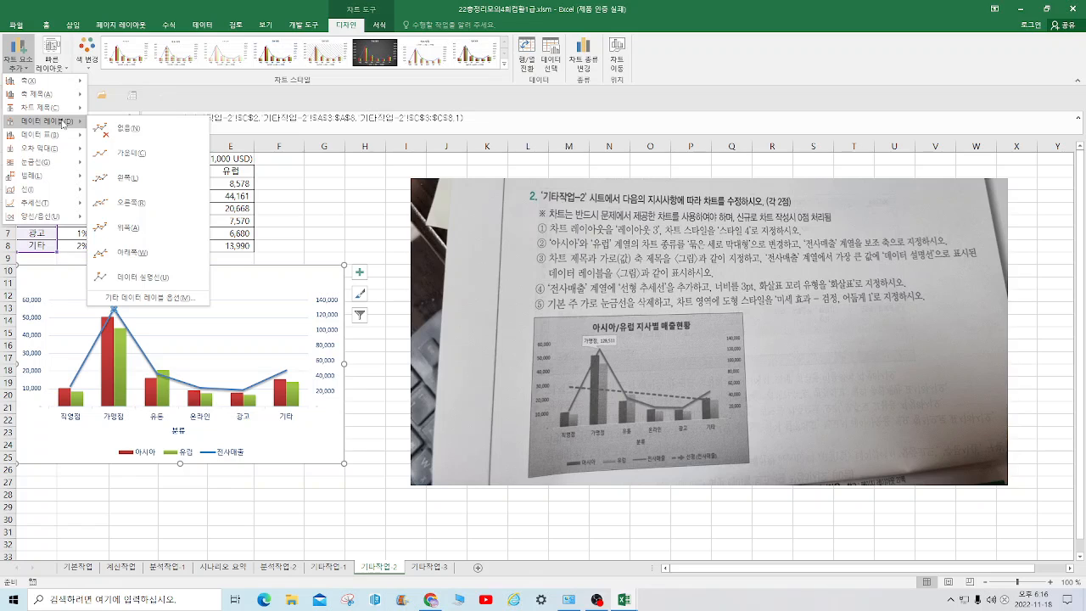
click(180, 297)
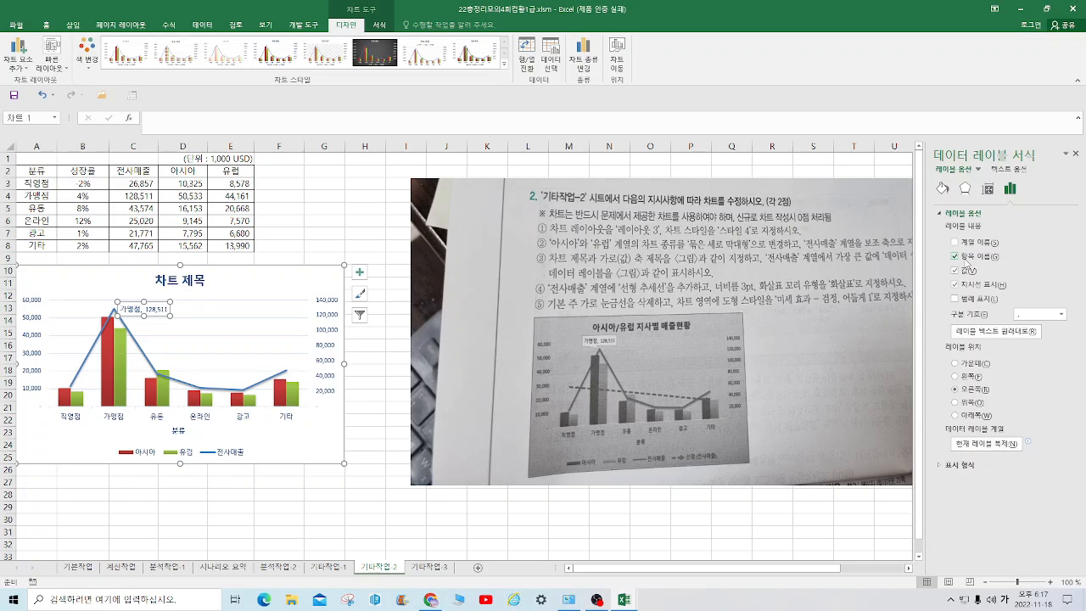
click(319, 518)
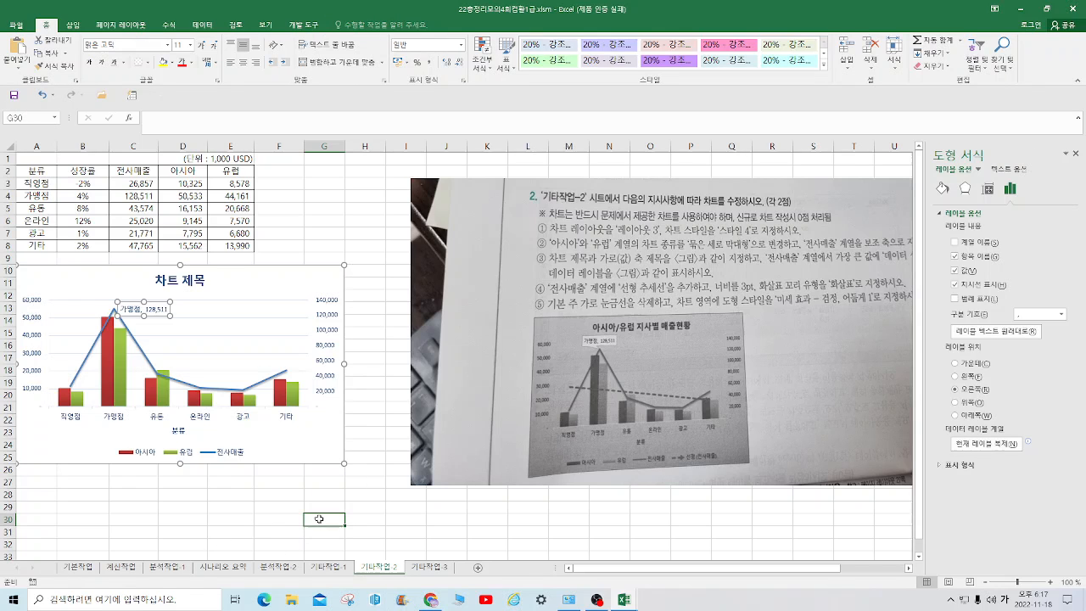
Change the shape of the 가맹점 data label to the rectangular callout 사각형 설명선
click(154, 313)
right_click(154, 313)
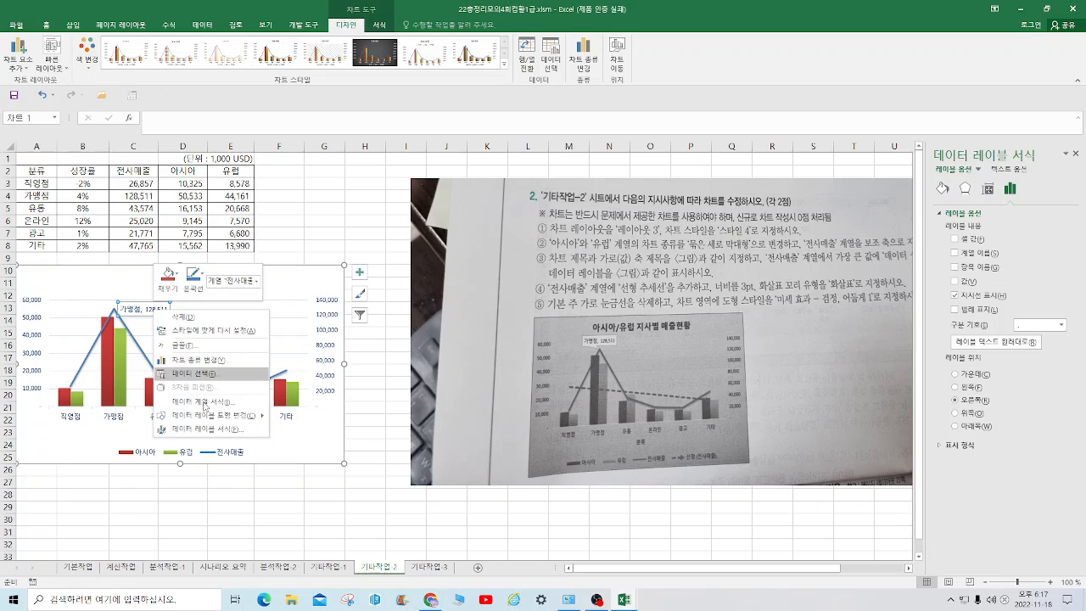
mouse_move(214, 415)
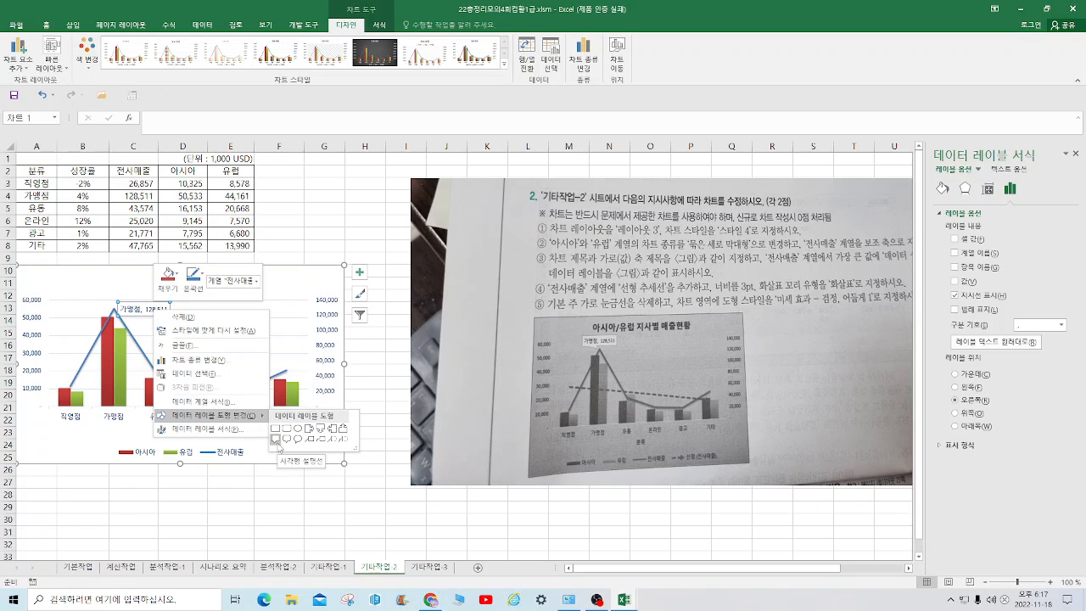
click(276, 440)
click(230, 500)
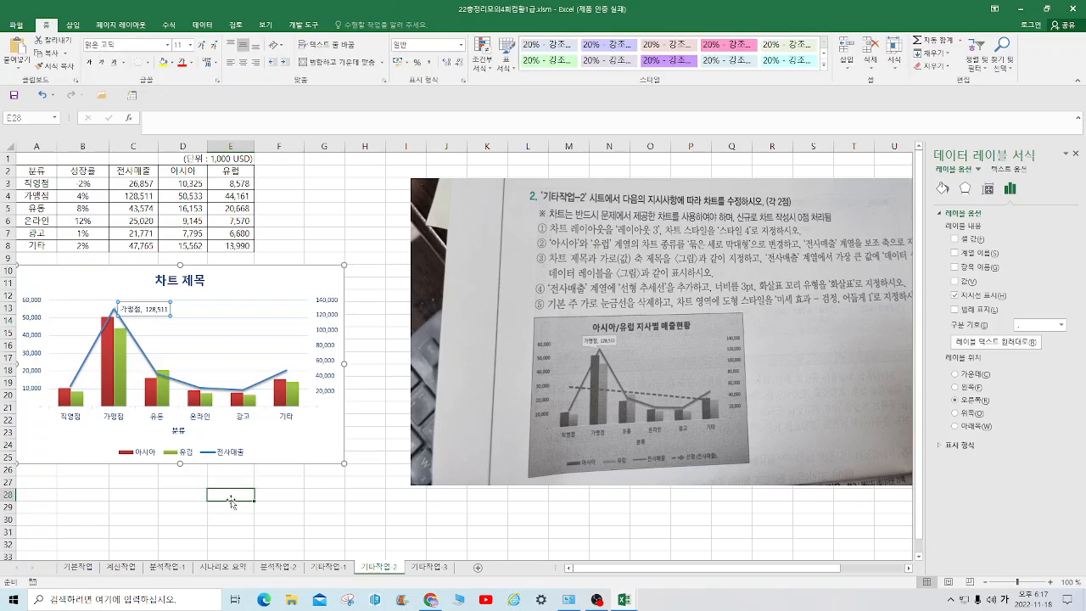
Move the 가맹점 callout label above and to the left of the line's peak so its pointer shows
click(117, 310)
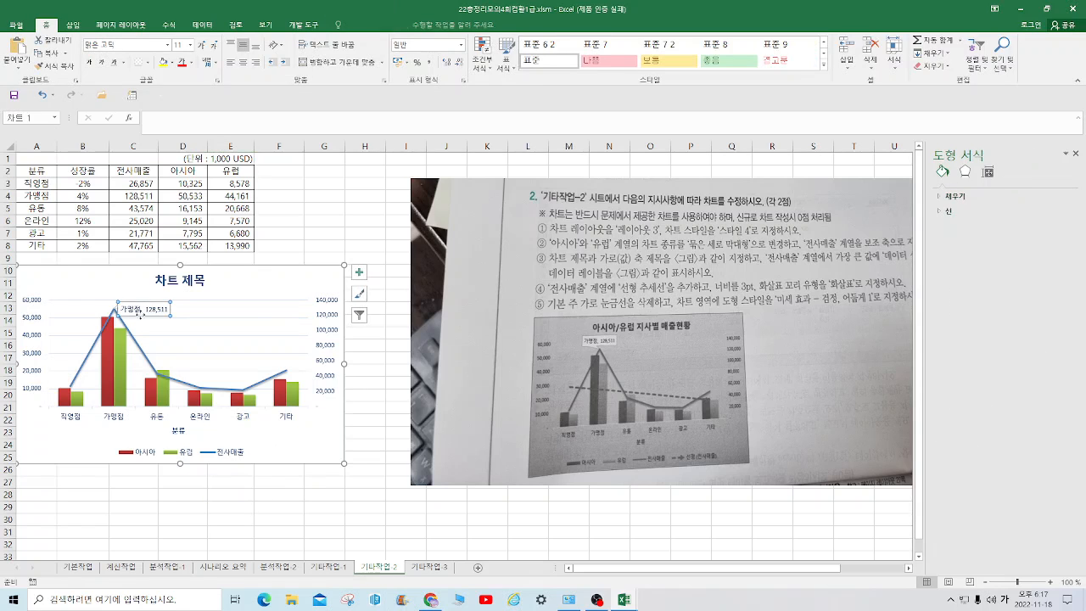
drag(116, 309, 148, 321)
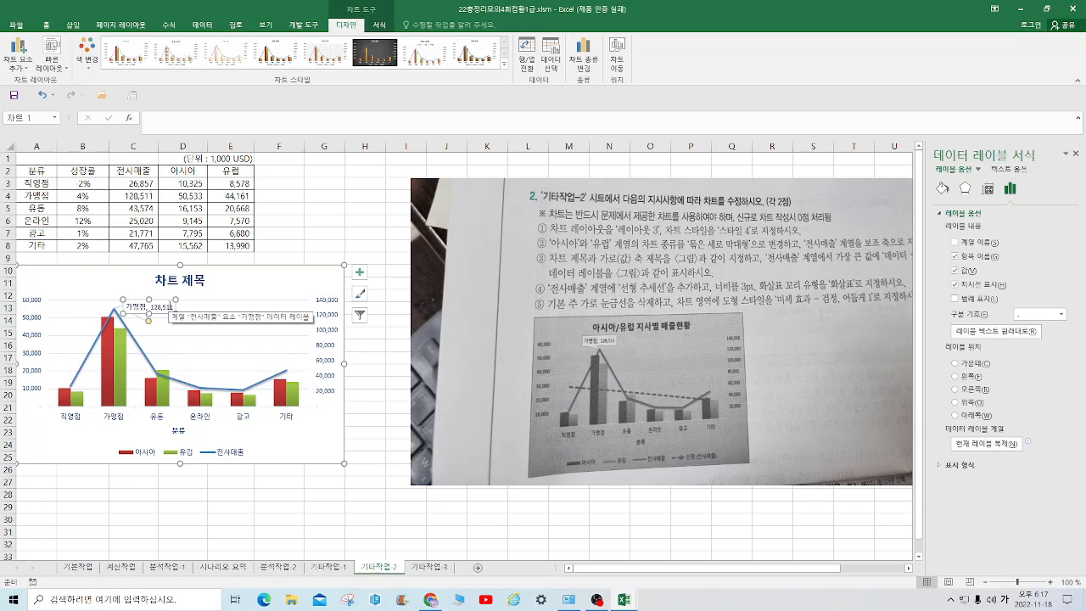
drag(164, 301, 99, 289)
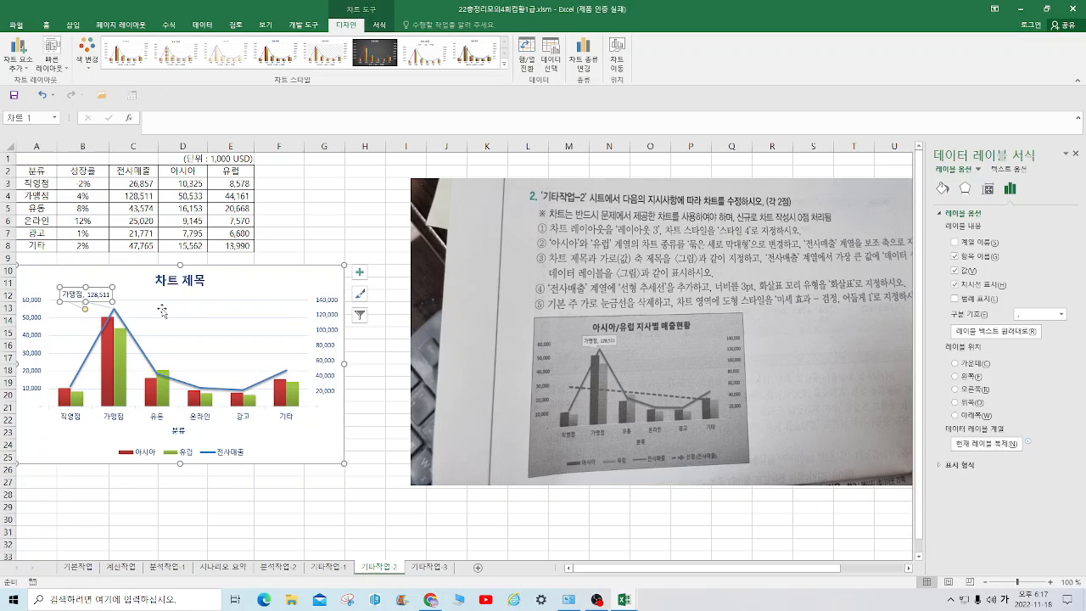
click(162, 311)
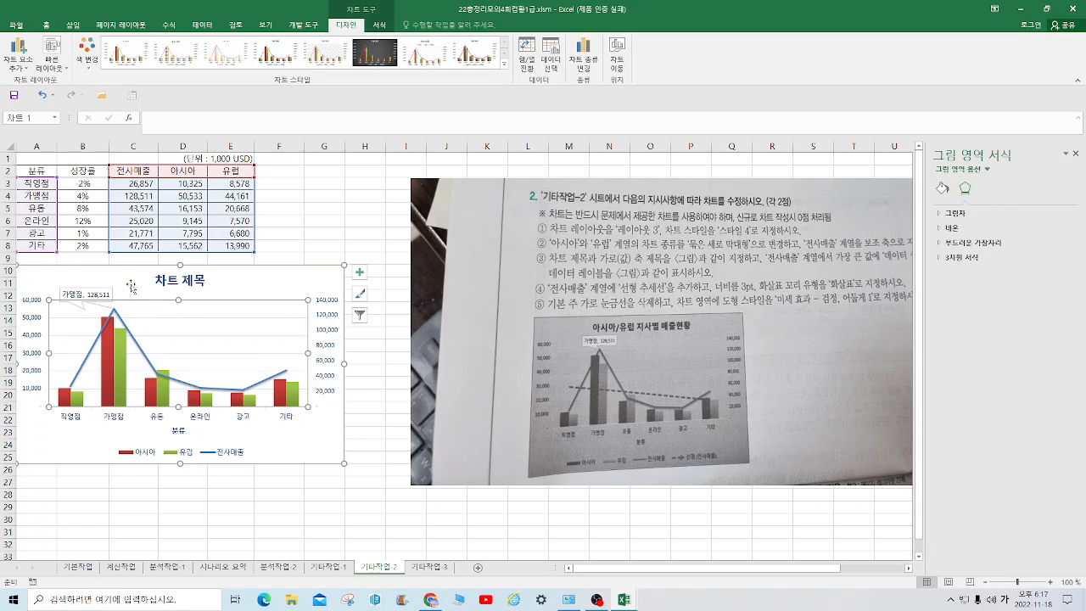
Try to shift the 가맹점 callout label slightly to the right, closer above the line's peak
click(131, 285)
drag(96, 292, 118, 290)
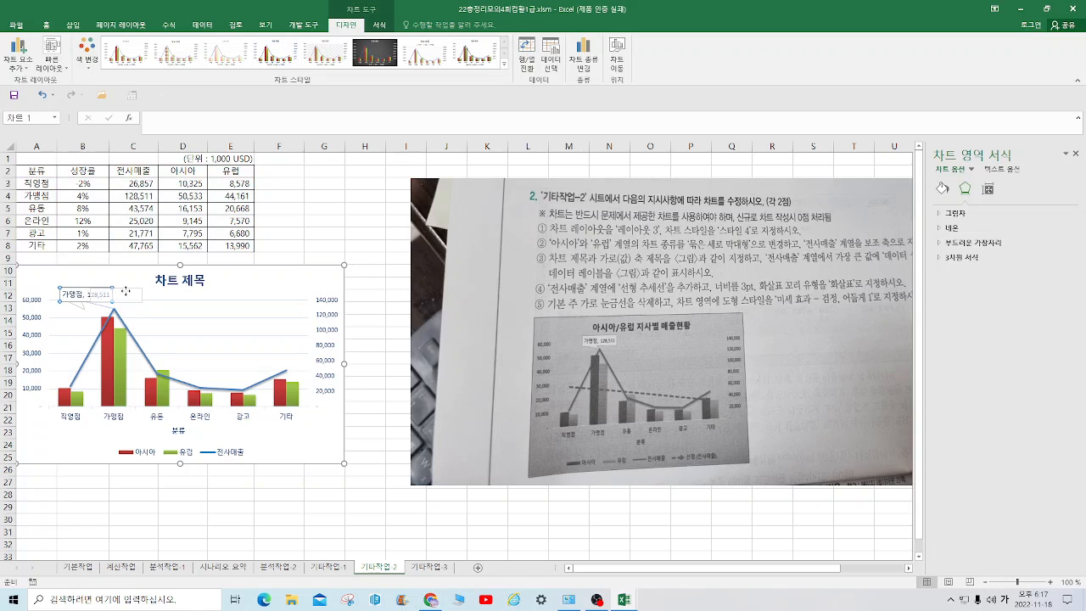
click(206, 332)
click(132, 284)
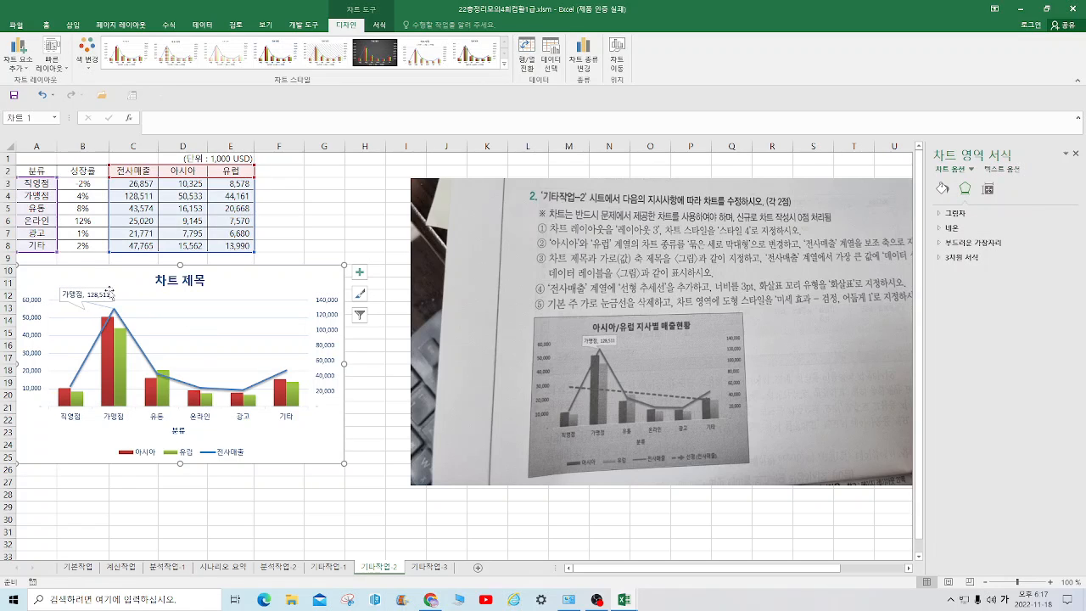
click(109, 293)
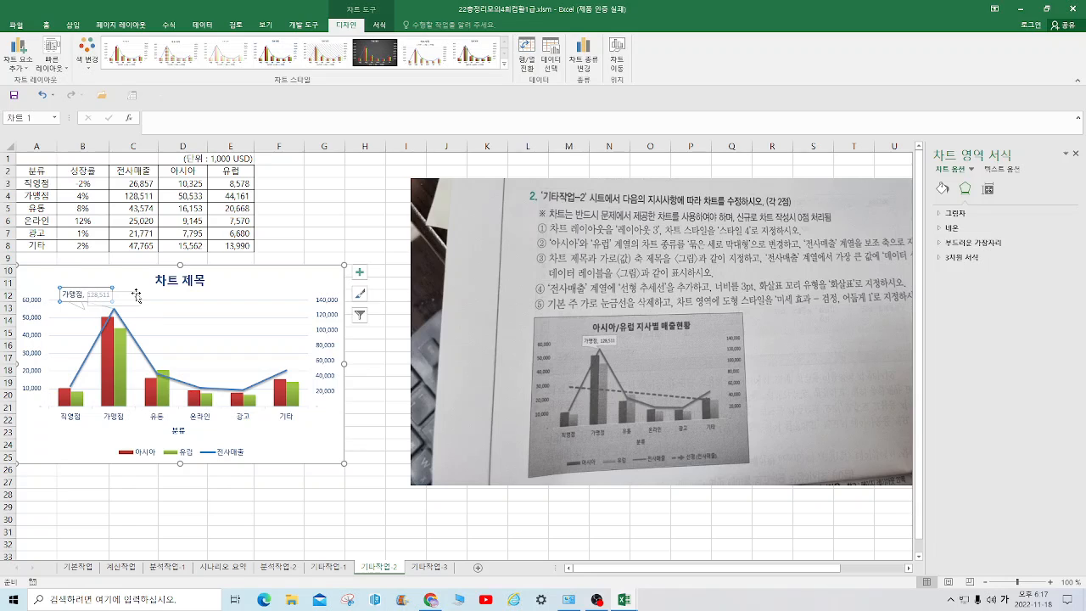
click(136, 297)
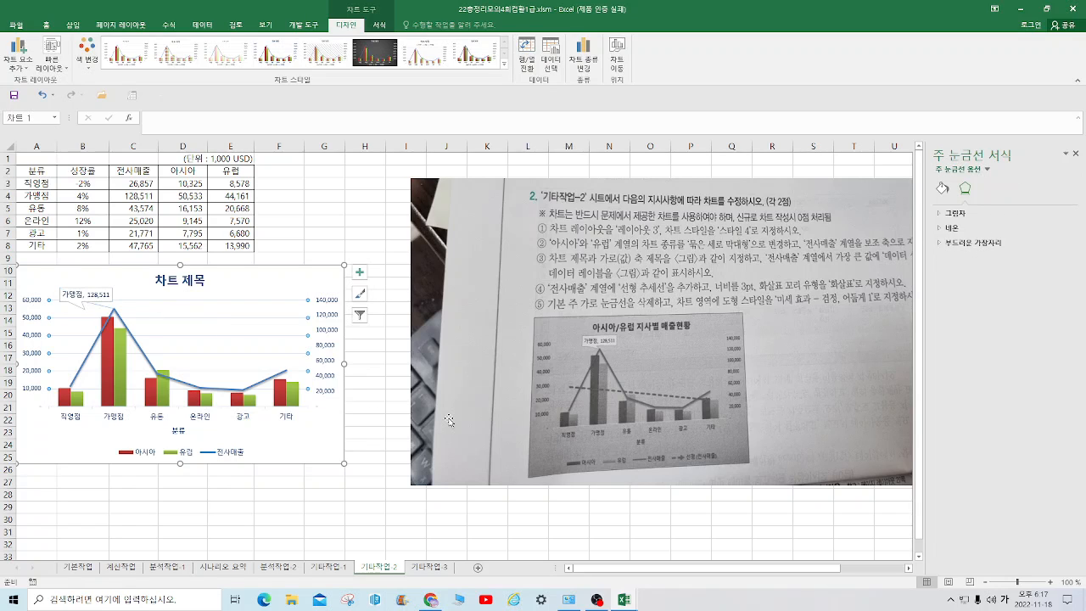
click(90, 294)
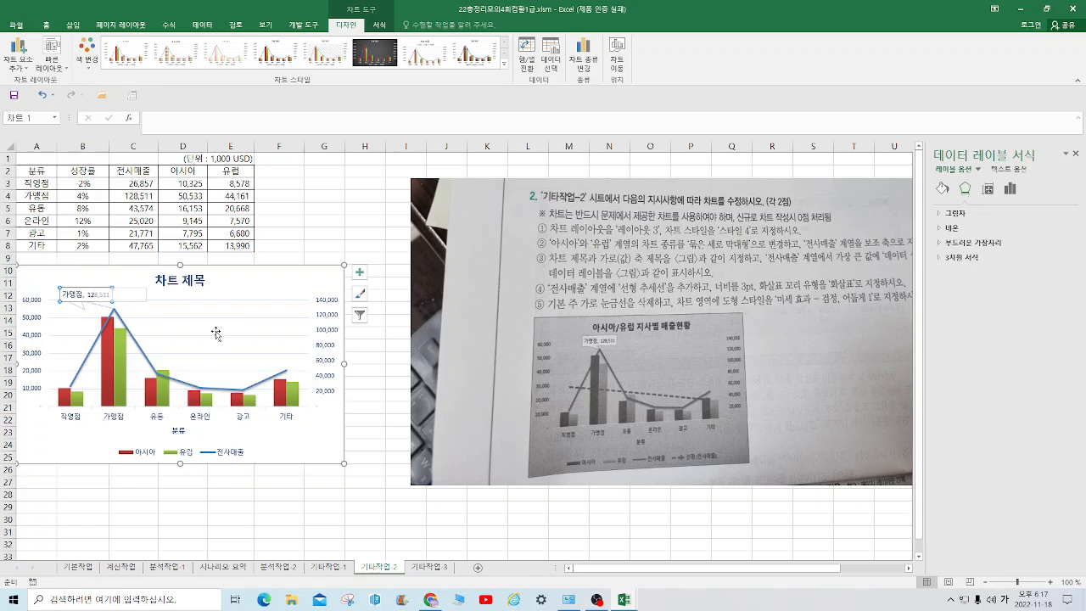
click(327, 531)
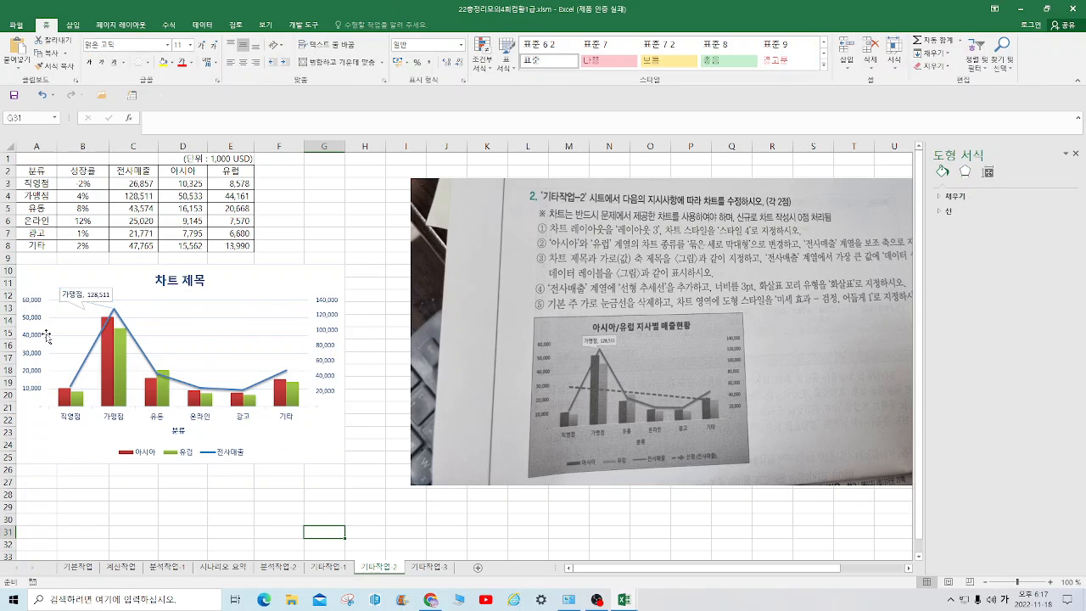
click(62, 296)
click(61, 296)
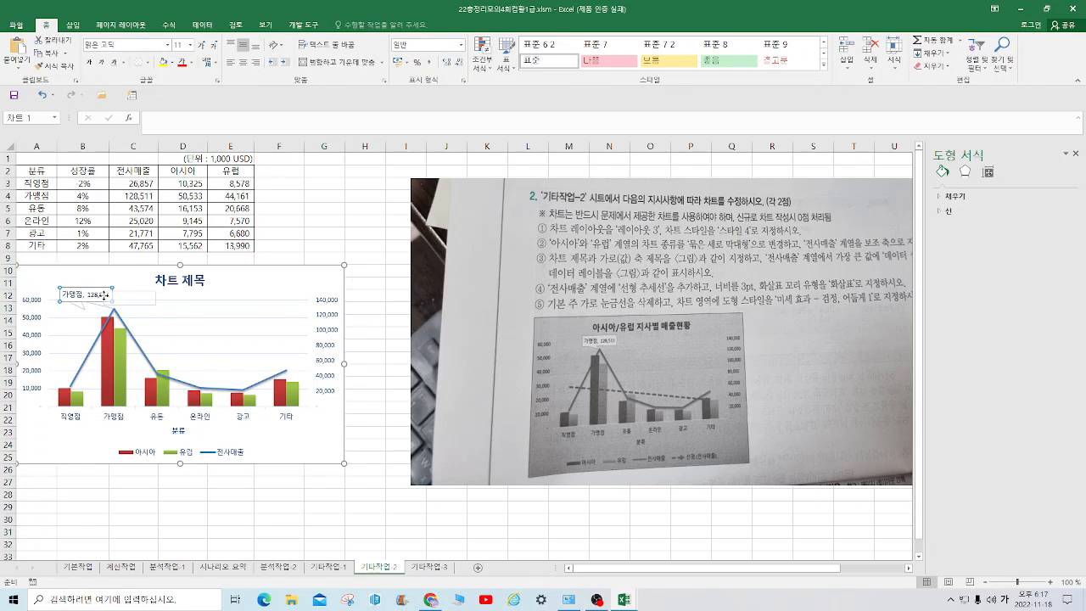
click(288, 531)
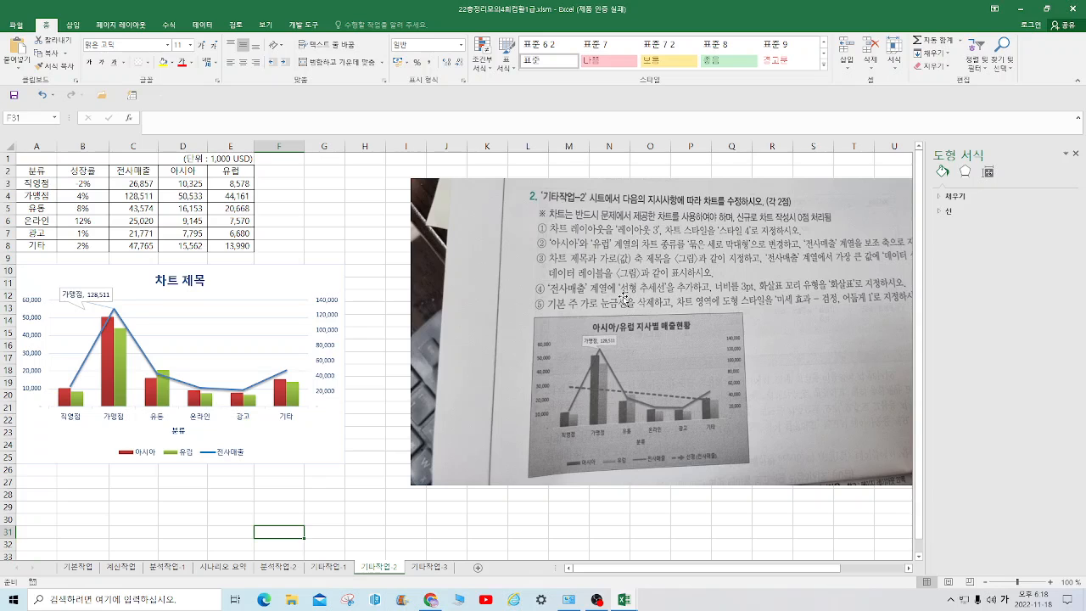
Add a linear (선형) trendline to the 전사매출 series of the chart
click(152, 367)
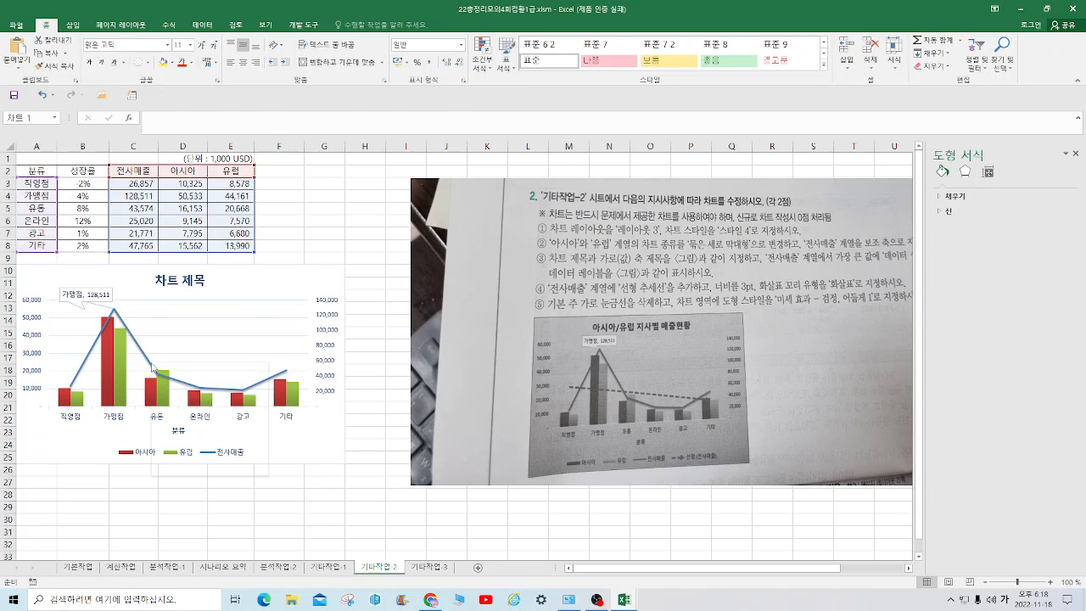
right_click(152, 367)
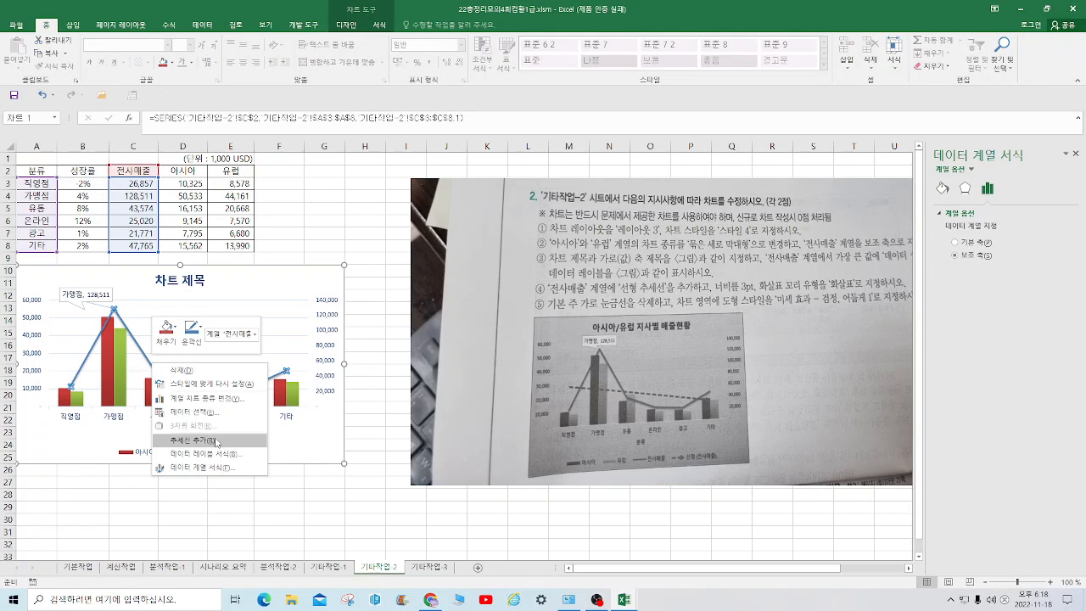
click(212, 441)
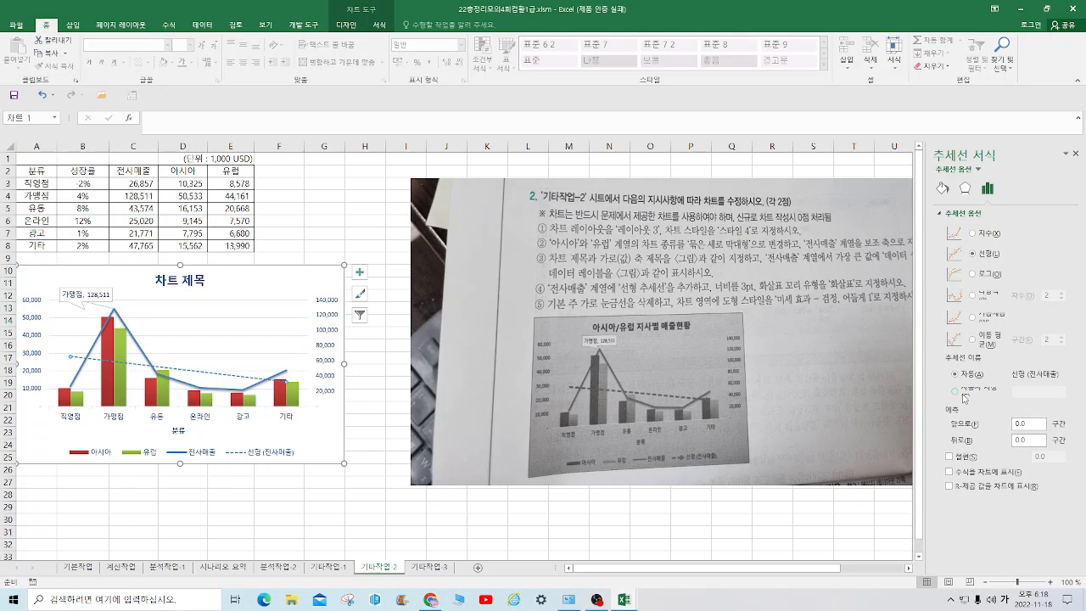
Set the 전사매출 trendline's width to 3 pt and its arrow tail type (화살표 꼬리 유형) to 화살표
click(967, 190)
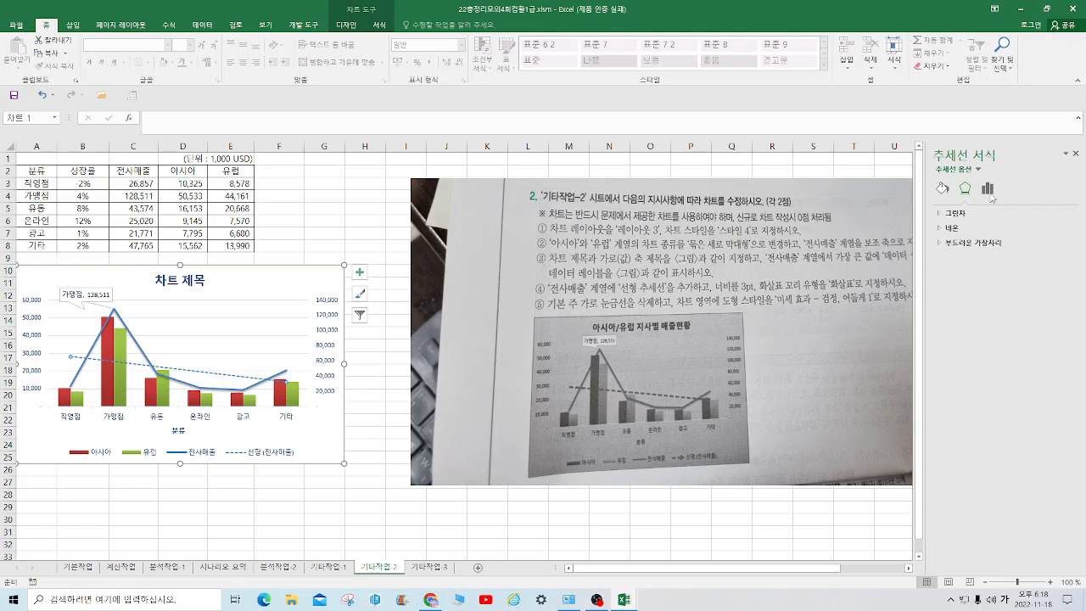
click(987, 189)
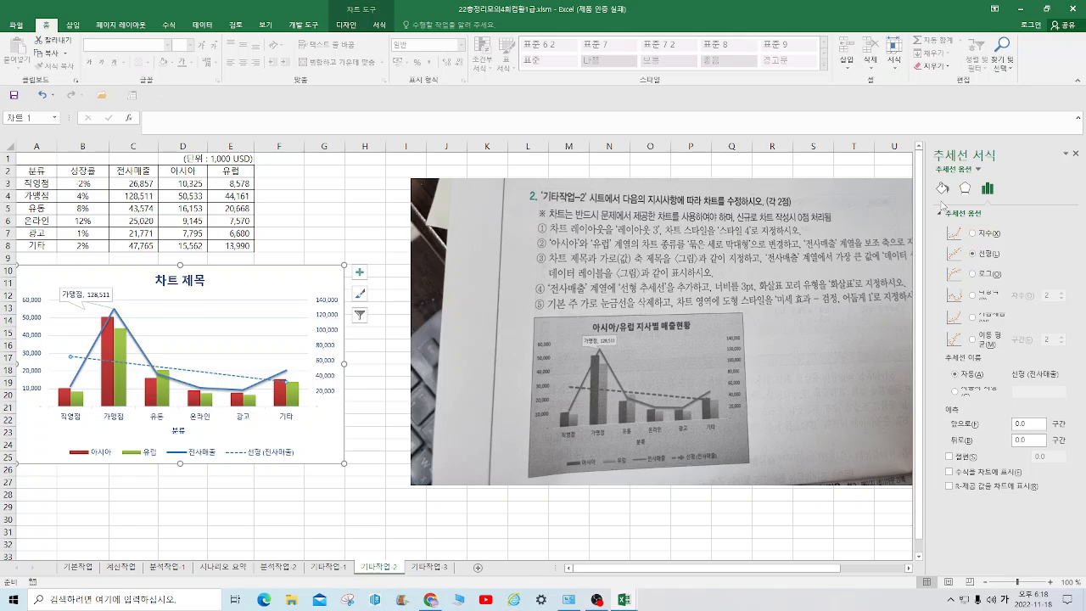
click(943, 188)
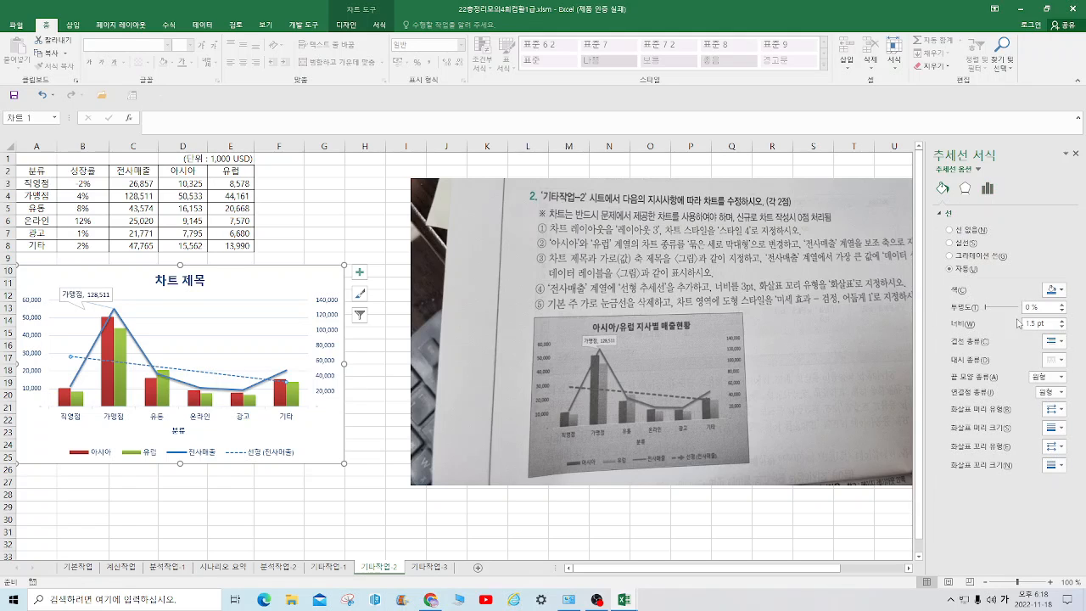
drag(1051, 325, 1006, 320)
text(3)
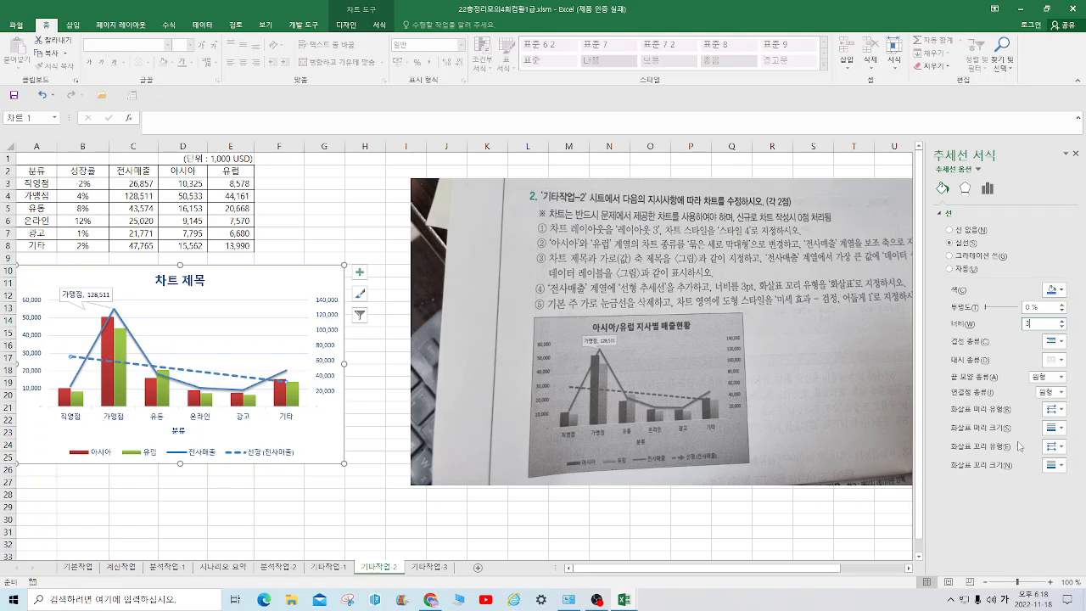
click(1060, 446)
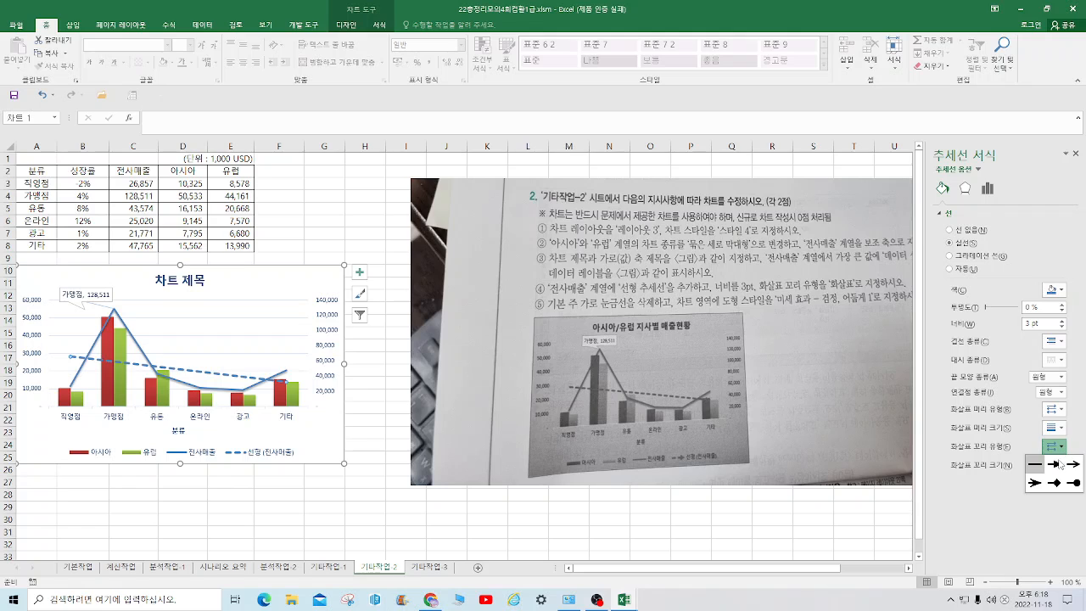
click(1054, 463)
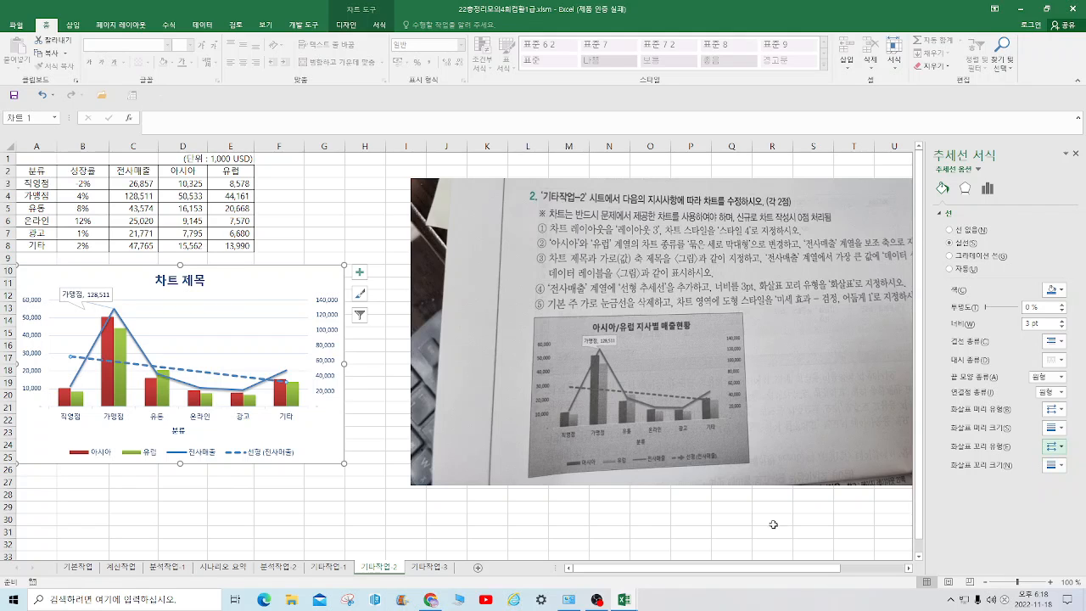
click(605, 532)
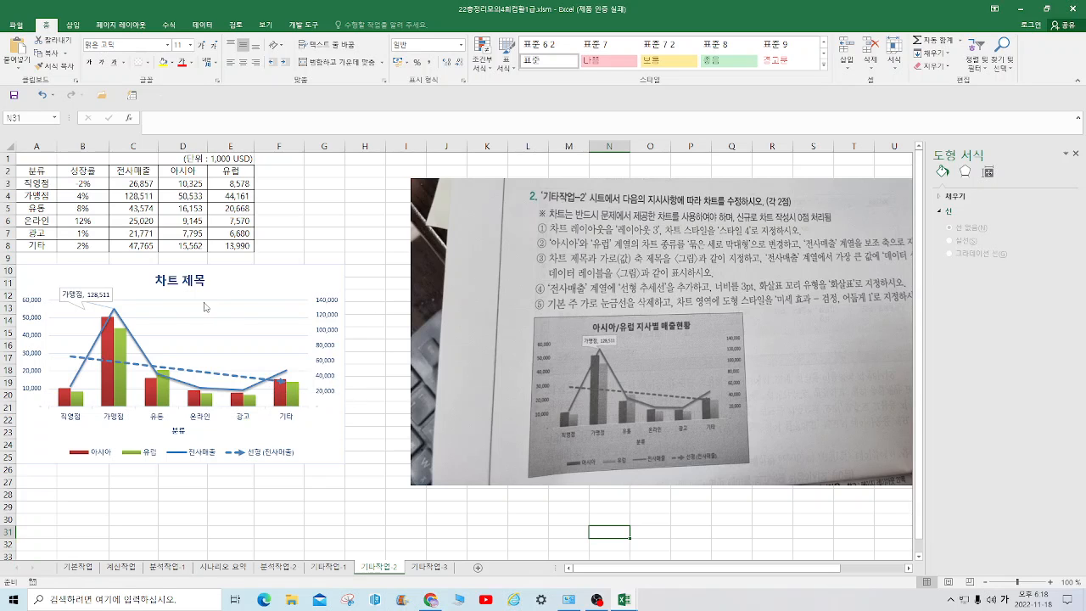
Delete the chart's major horizontal gridlines and apply the shape style 미세 효과 - 검정, 어둡게 1 to the chart area
right_click(228, 322)
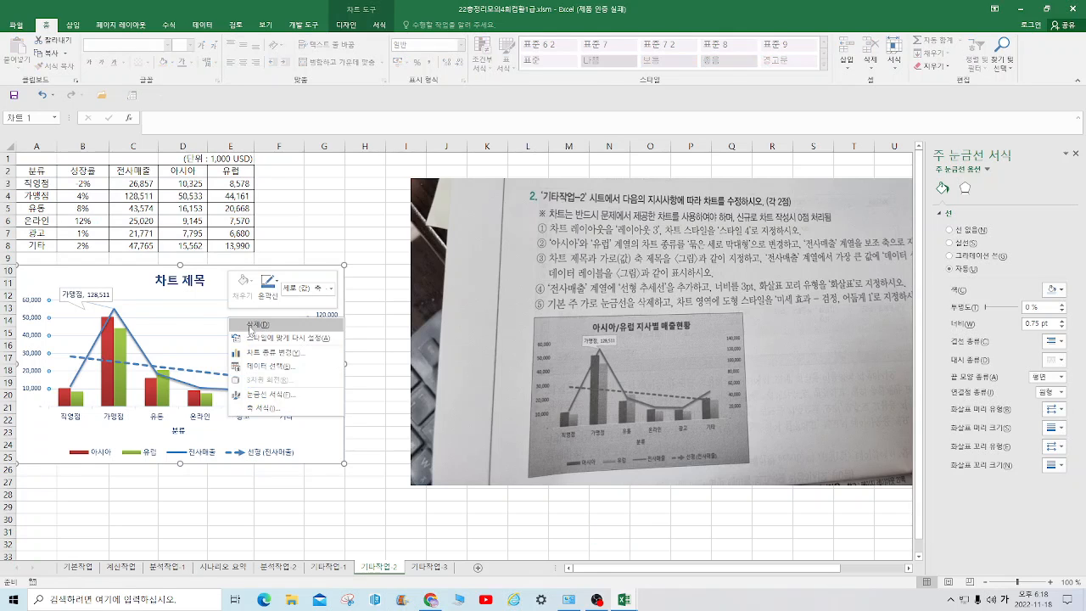
click(248, 327)
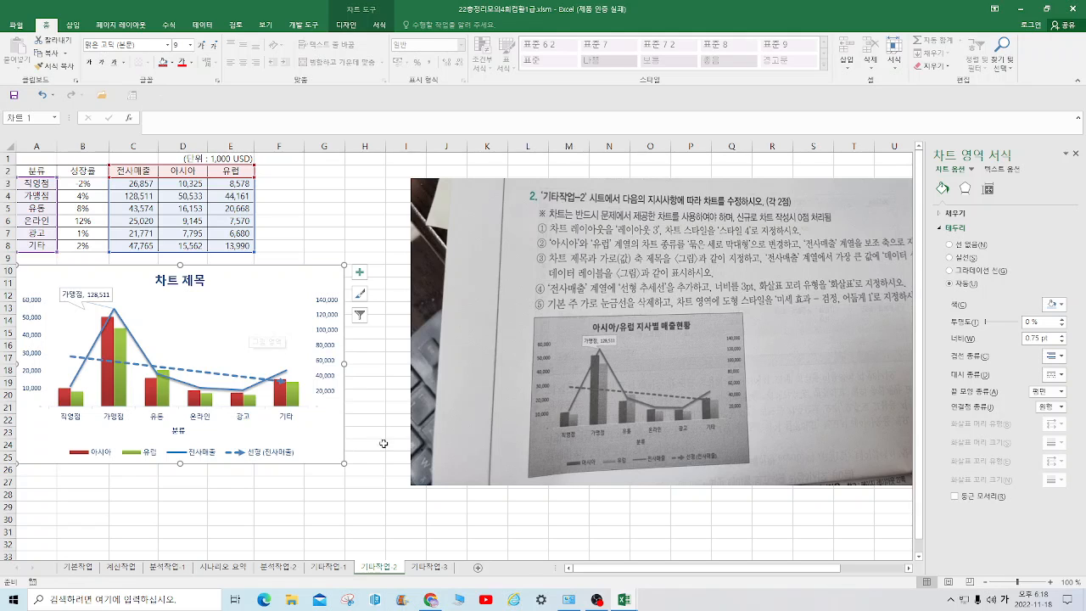
click(346, 25)
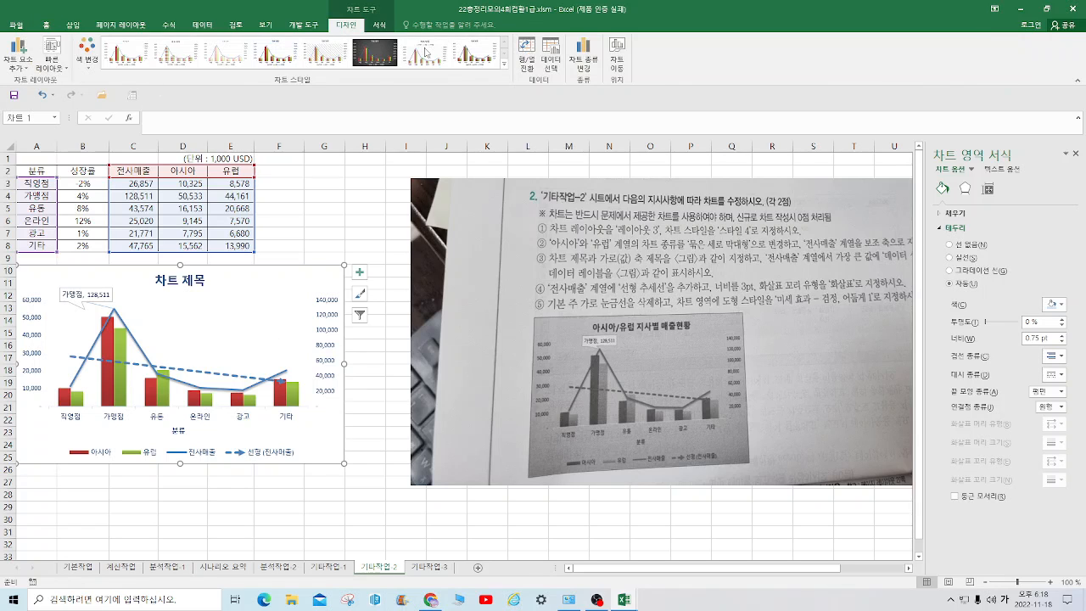
click(379, 26)
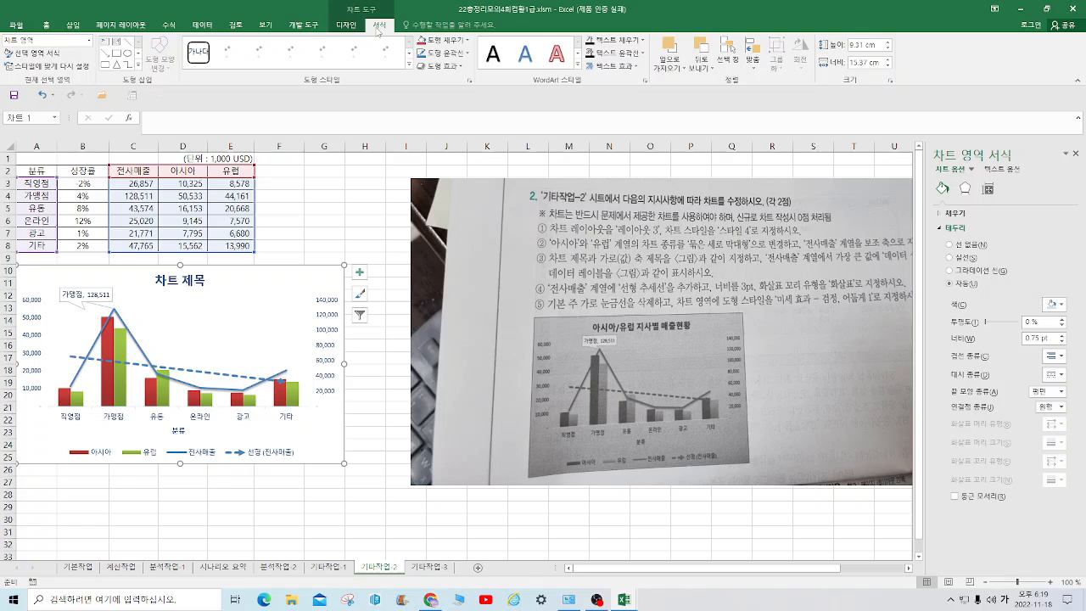
click(409, 65)
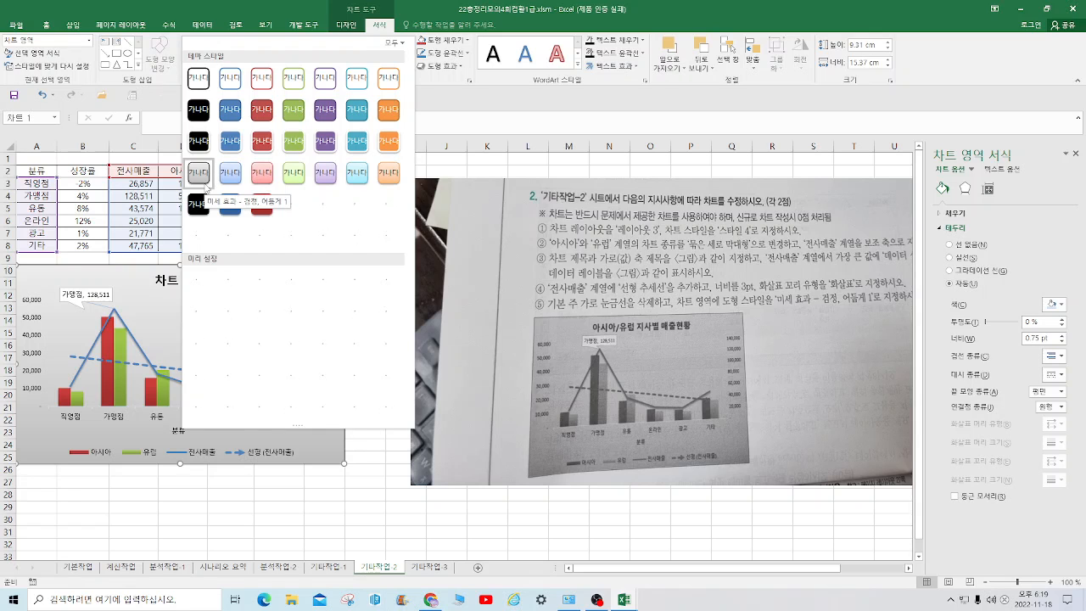
click(205, 181)
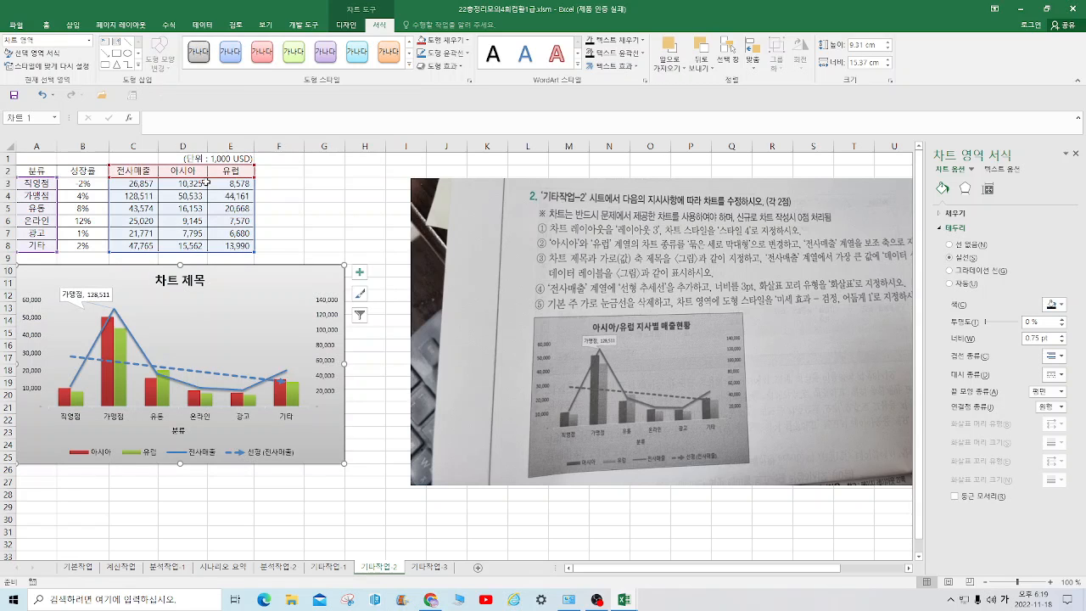
click(538, 518)
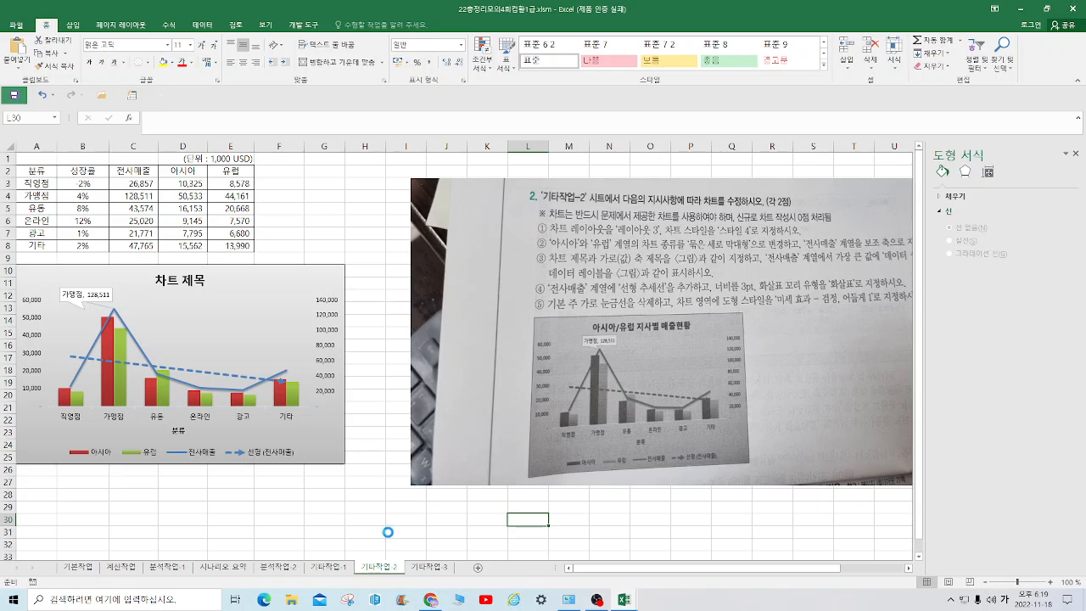
Switch to the 기타작업-3 sheet and move the question picture over beside the [표1] table
click(431, 569)
drag(672, 417, 490, 413)
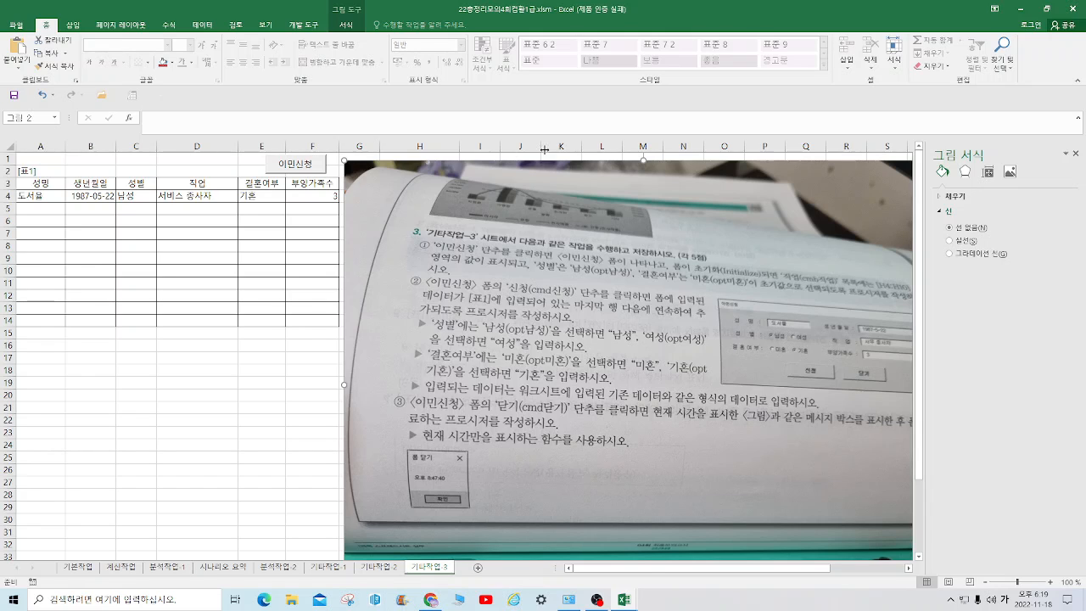
click(135, 382)
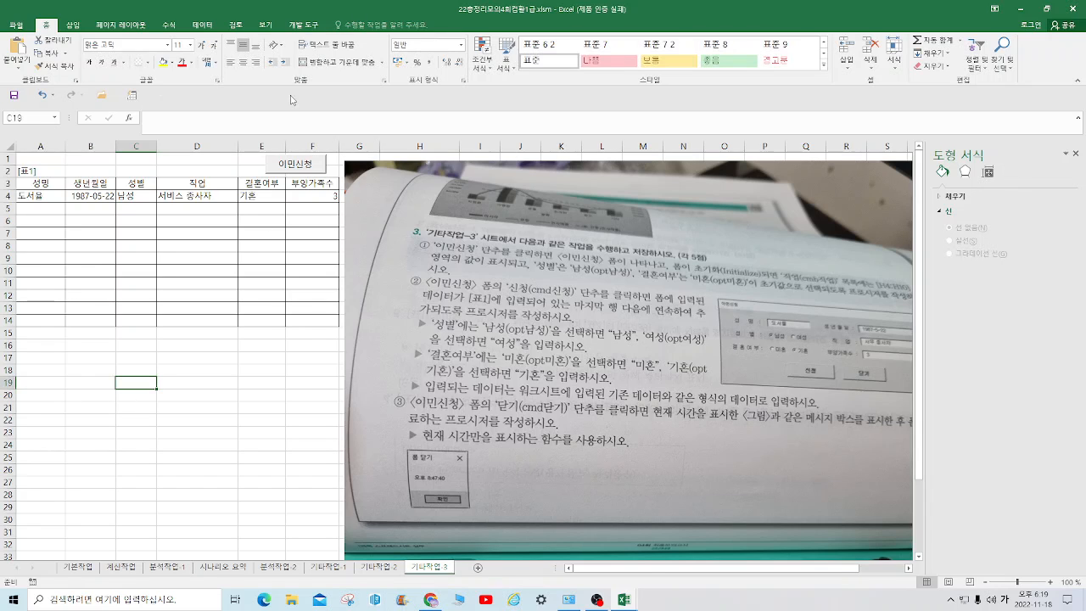
Turn on design mode and open the click event procedure of the 이민신청 button
click(304, 25)
click(246, 56)
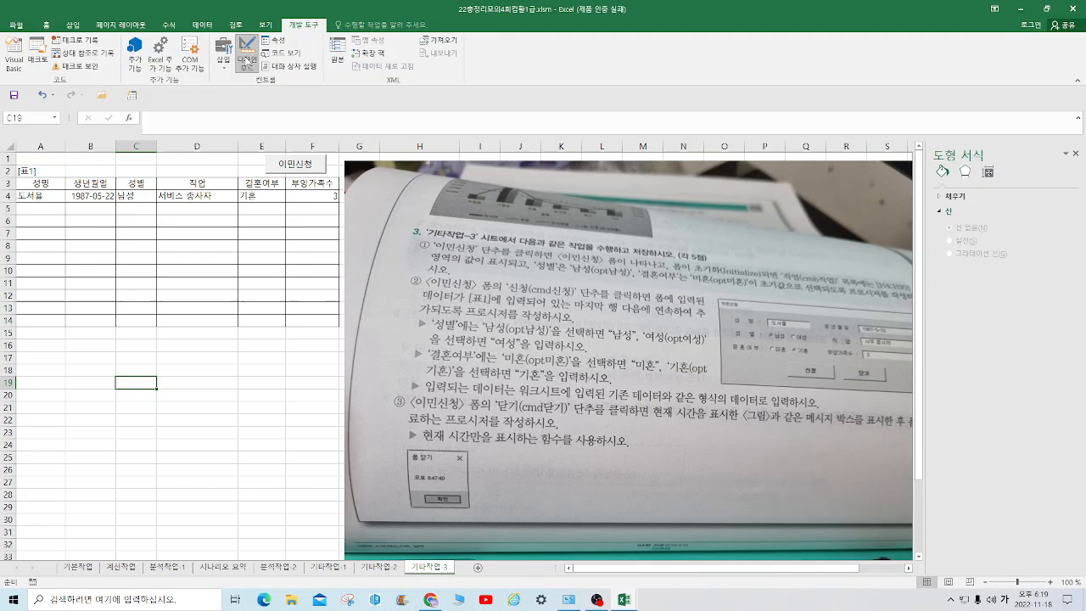
click(294, 164)
double_click(293, 165)
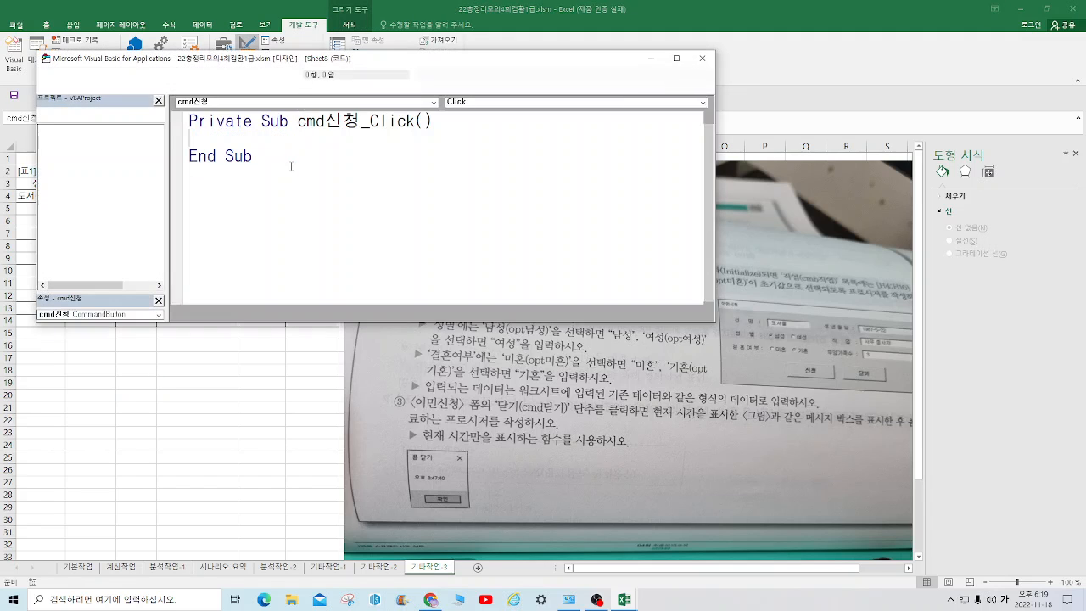
Enter 이민신청.Show as the body of the cmd신청_Click procedure and return to the worksheet
text(d)
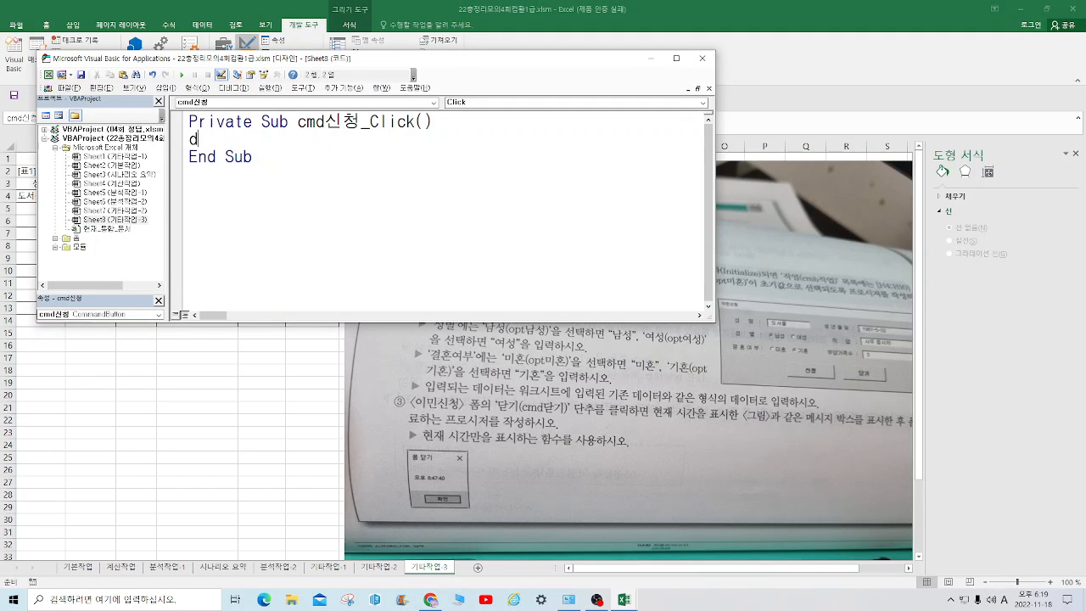
text(이만신ㅊㅇ)
key(BackSpace)
key(BackSpace)
text(ㅊㅇ)
key(BackSpace)
key(BackSpace)
text(ㅊㅓㅇ.)
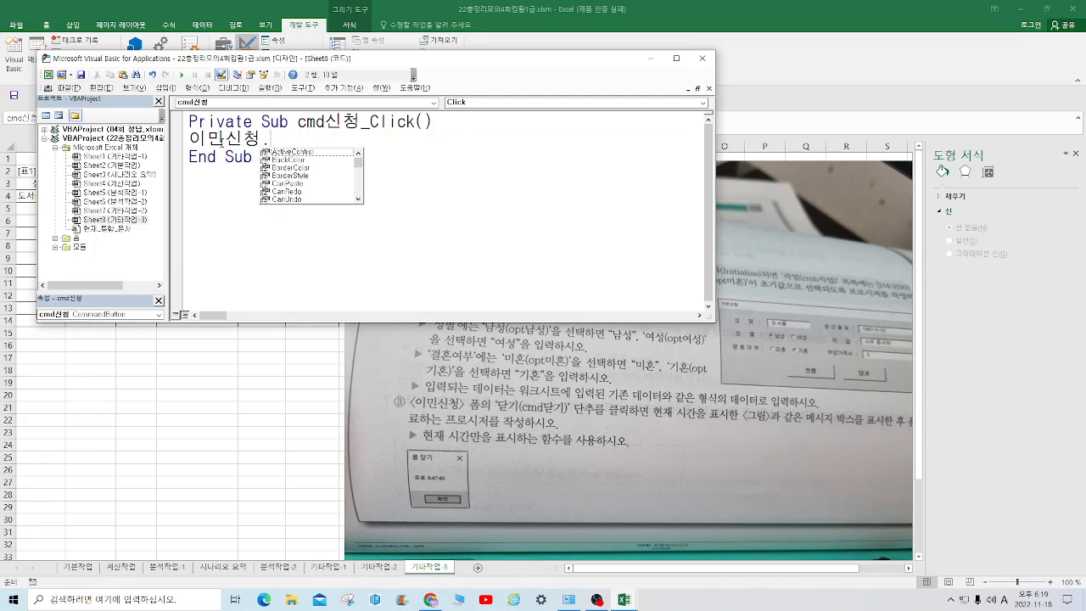
text(show)
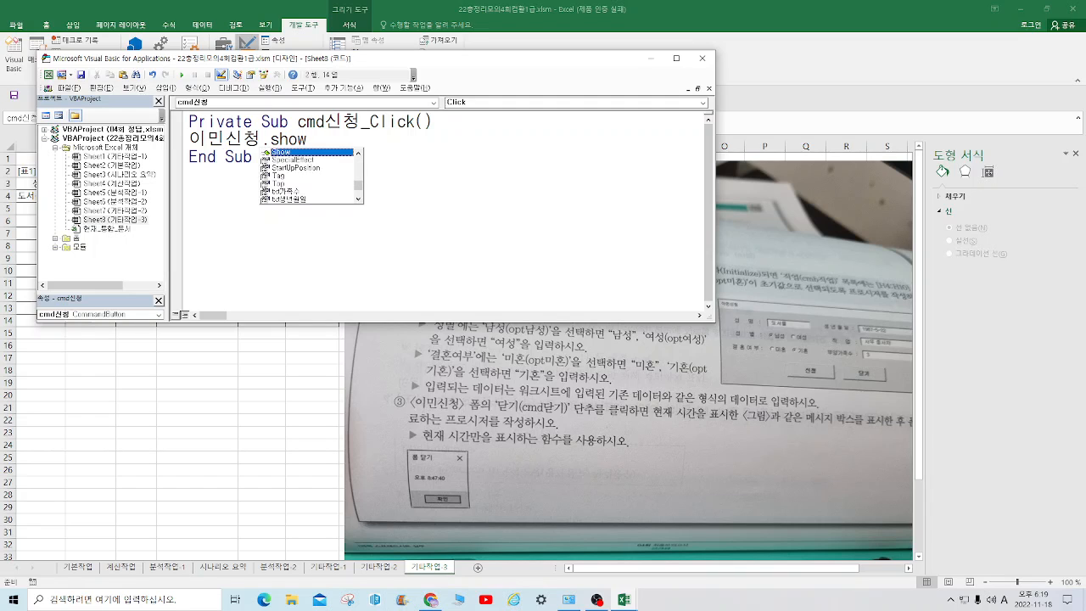
click(604, 259)
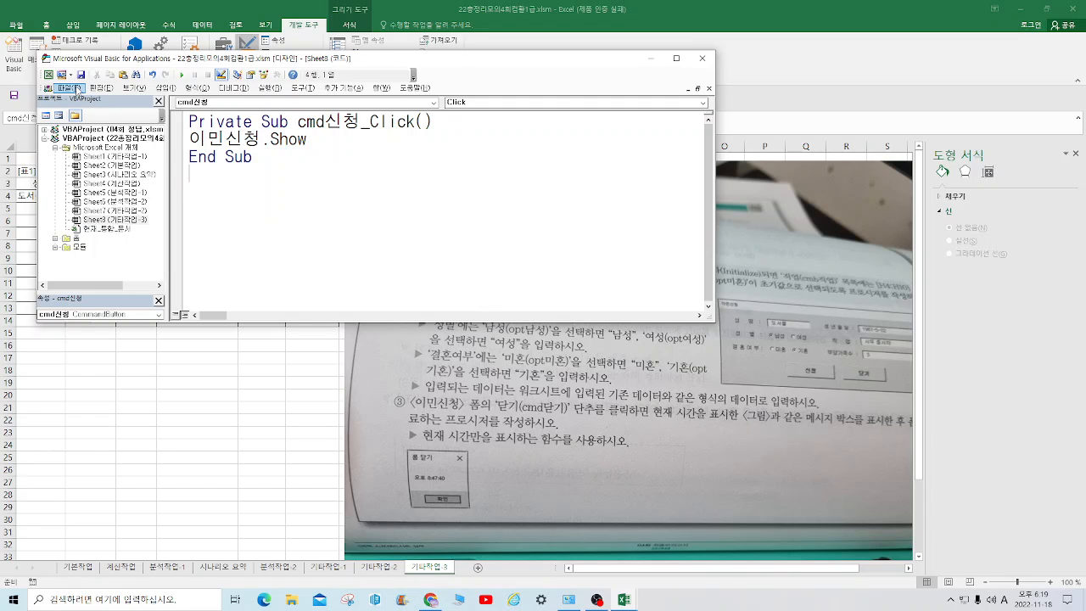
click(63, 88)
click(99, 169)
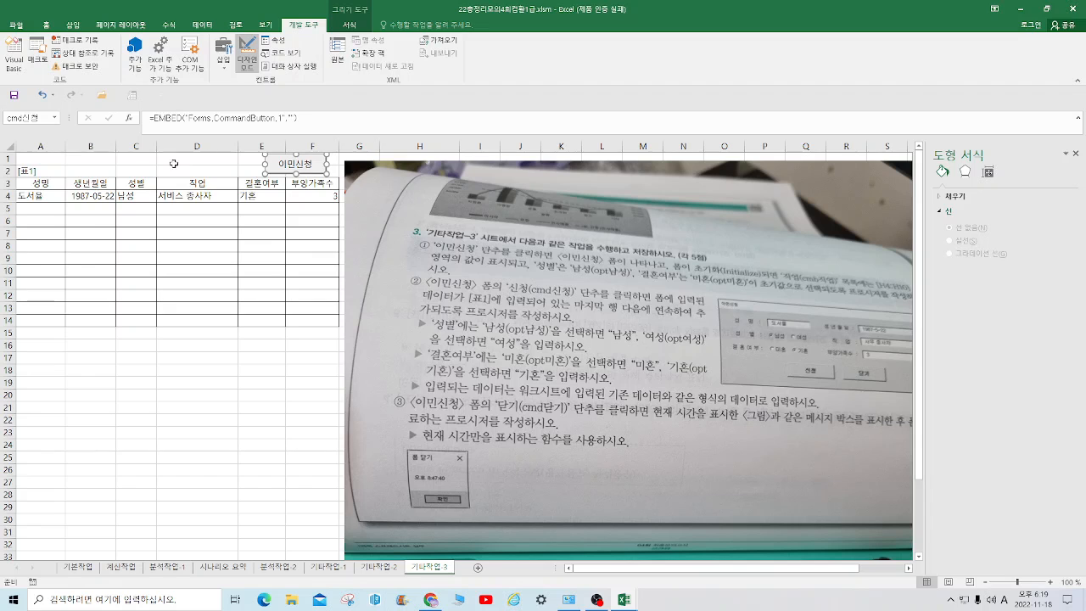
Turn off design mode and test the 이민신청 button by opening and closing its form twice
click(246, 52)
click(295, 166)
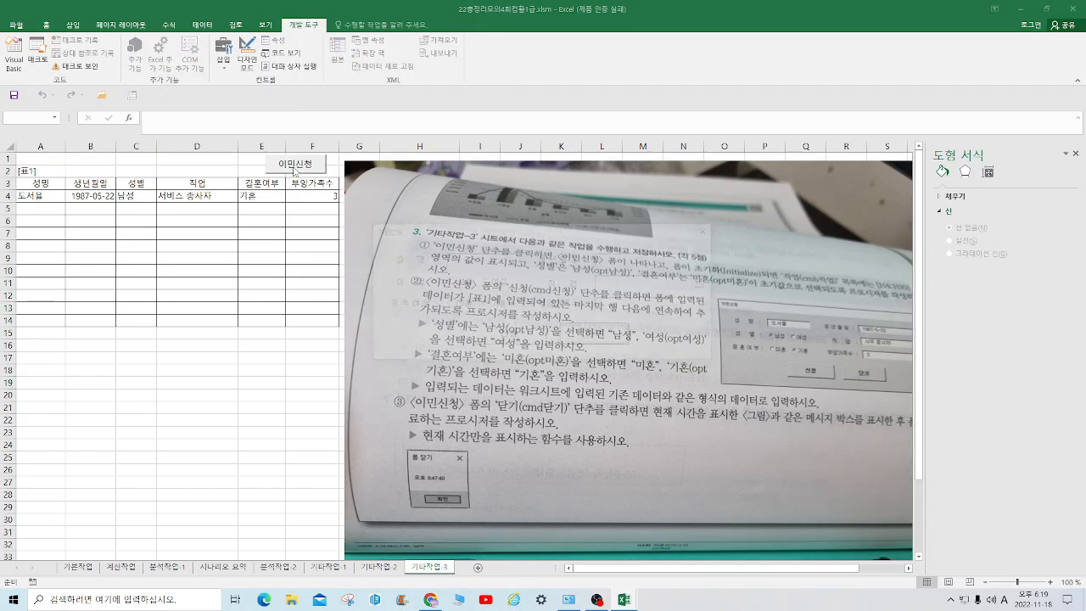
click(709, 230)
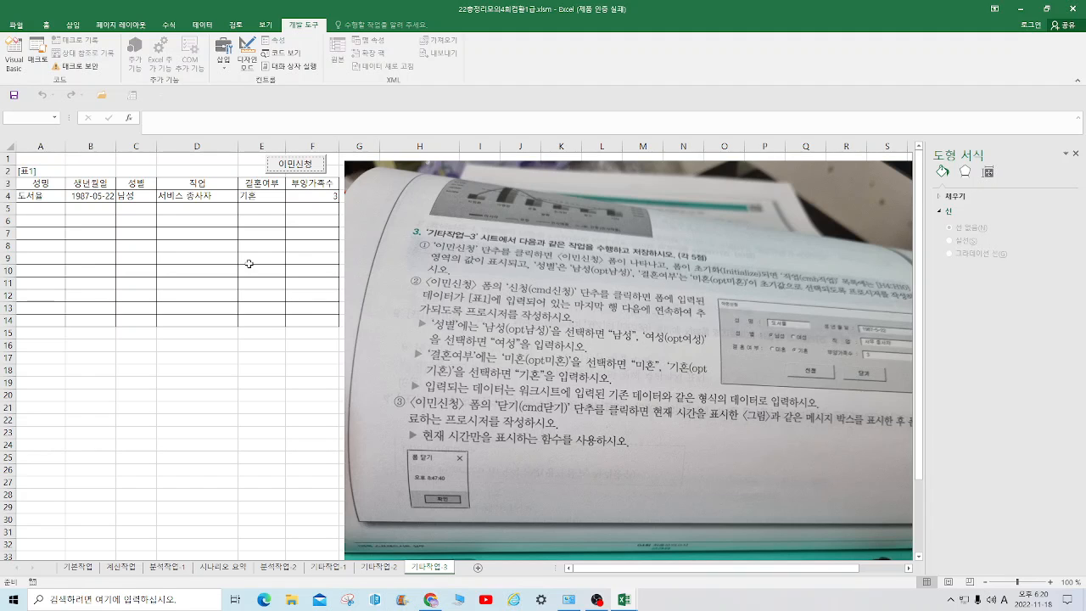
click(291, 169)
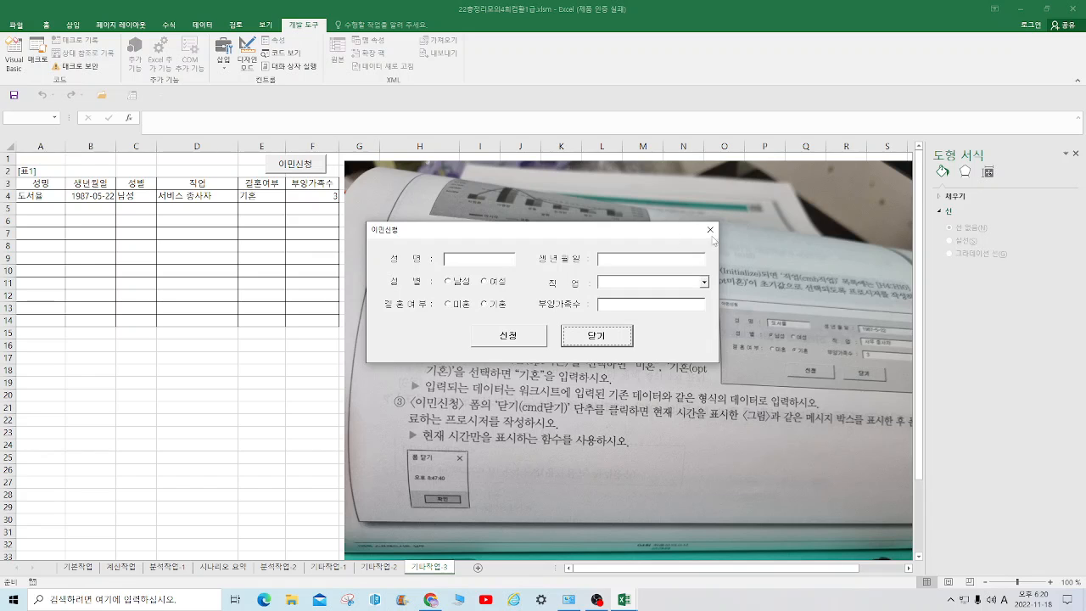
click(710, 229)
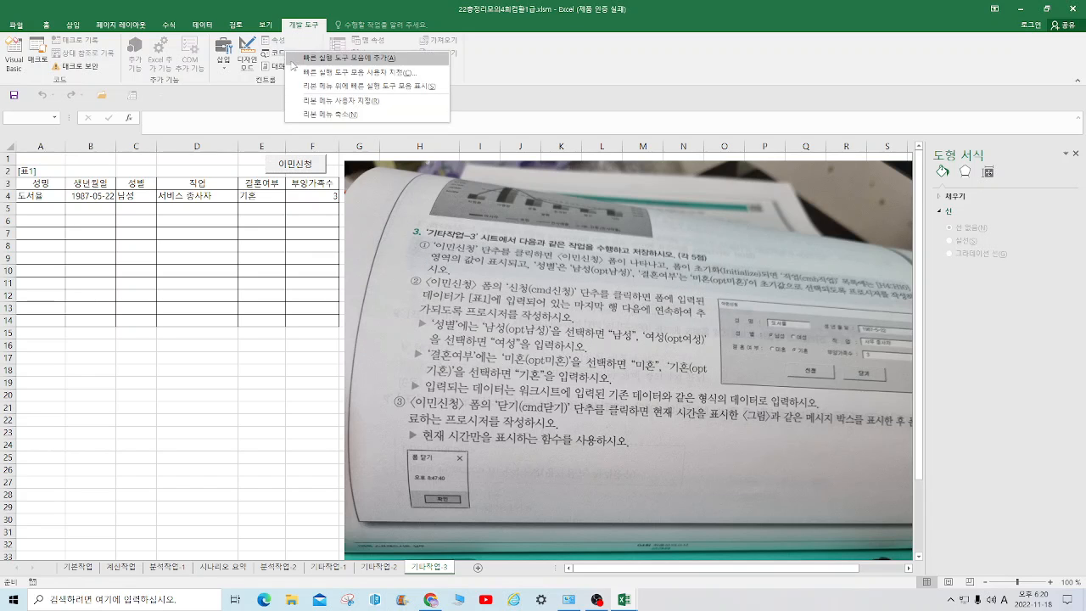
Open the code of the 이민신청 form and create its UserForm_Initialize procedure
click(274, 53)
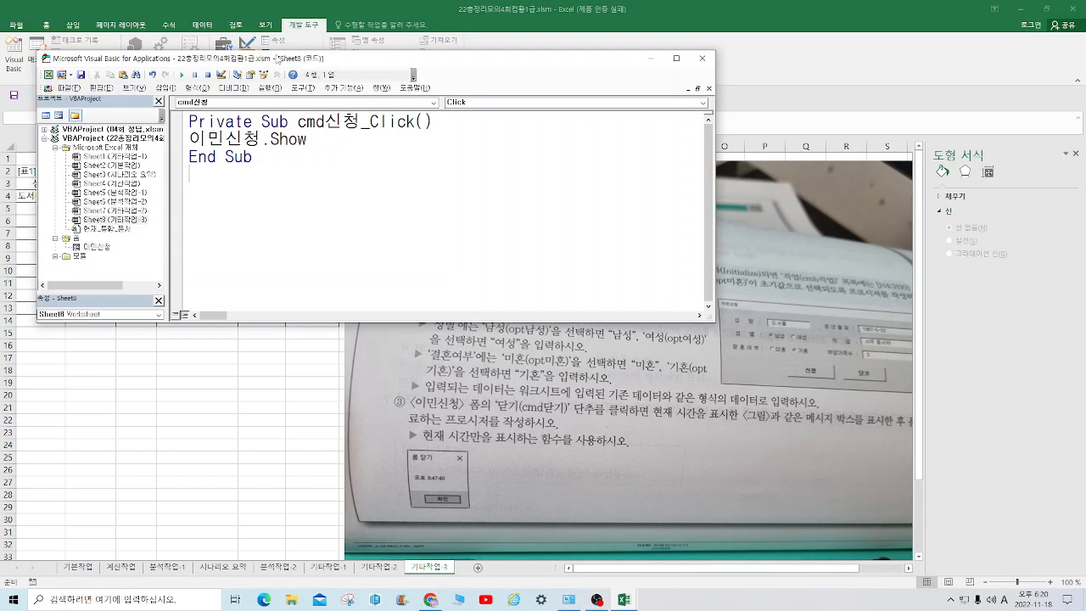
right_click(107, 248)
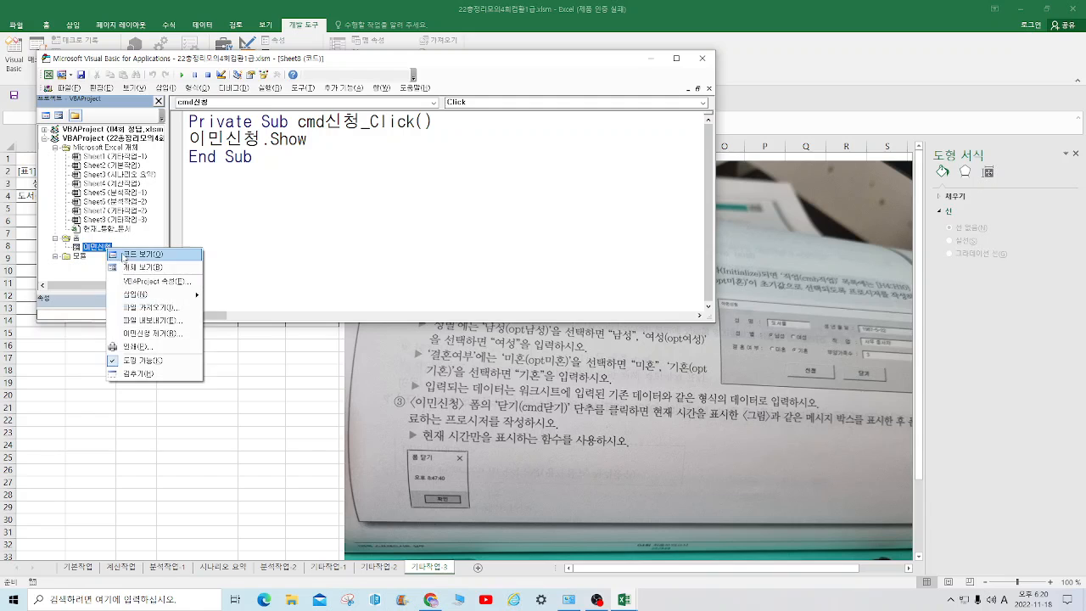
click(140, 254)
click(432, 104)
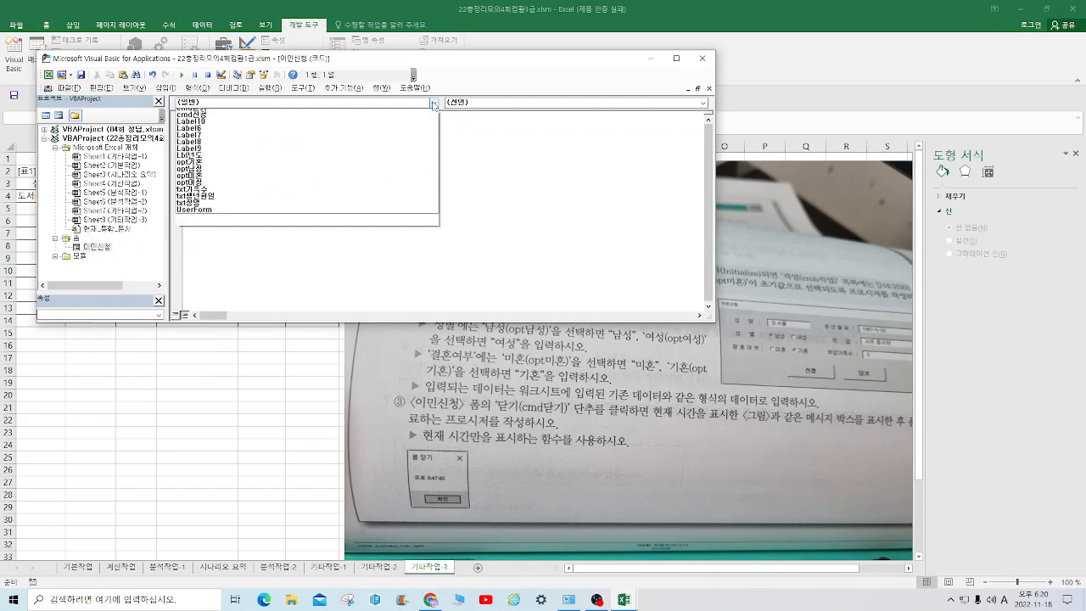
click(204, 227)
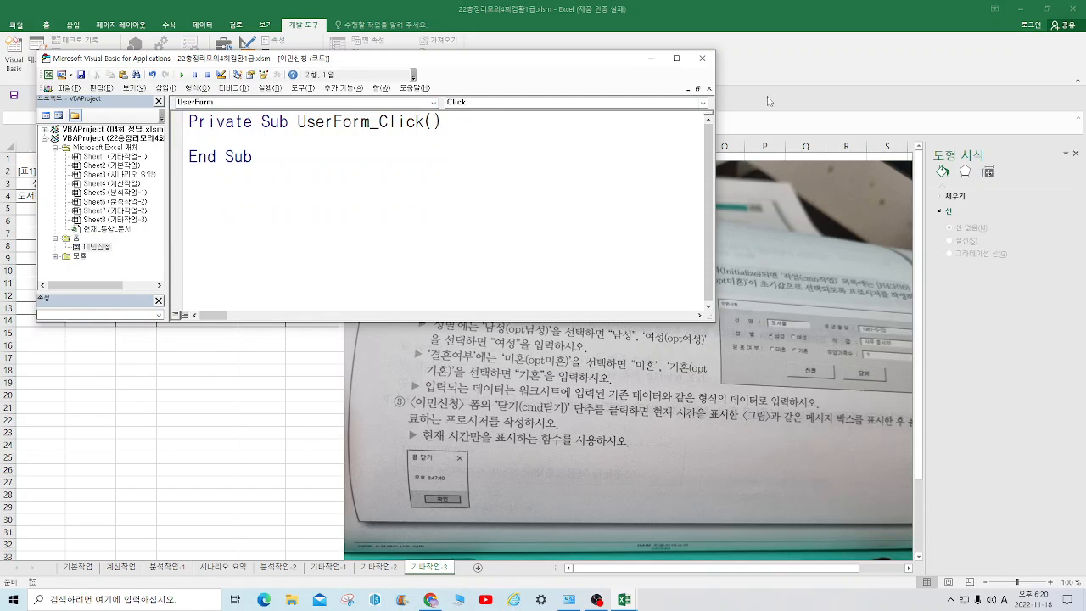
click(703, 103)
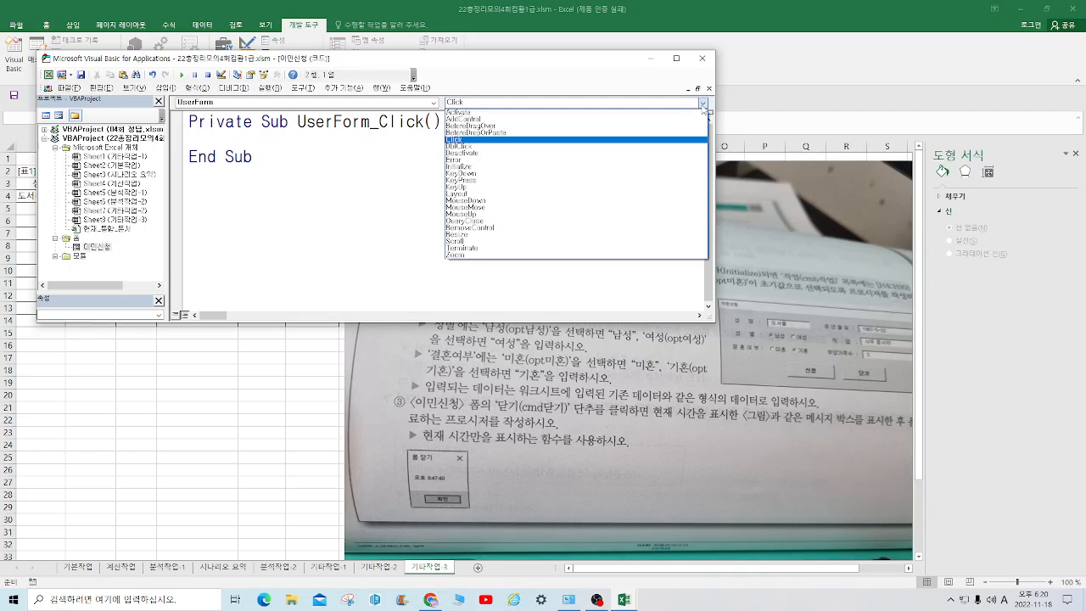
click(480, 172)
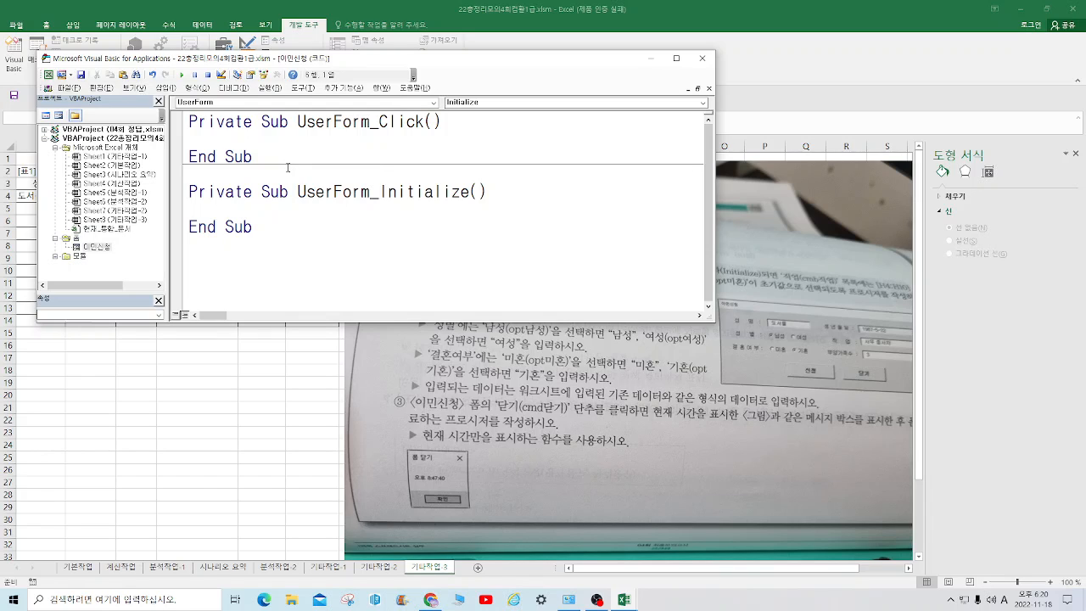
In UserForm_Initialize, set the row source of the job combo box with cmb직업.RowSource = "H4:H10"
text(cmb)
key(Hangul)
text(직업.r)
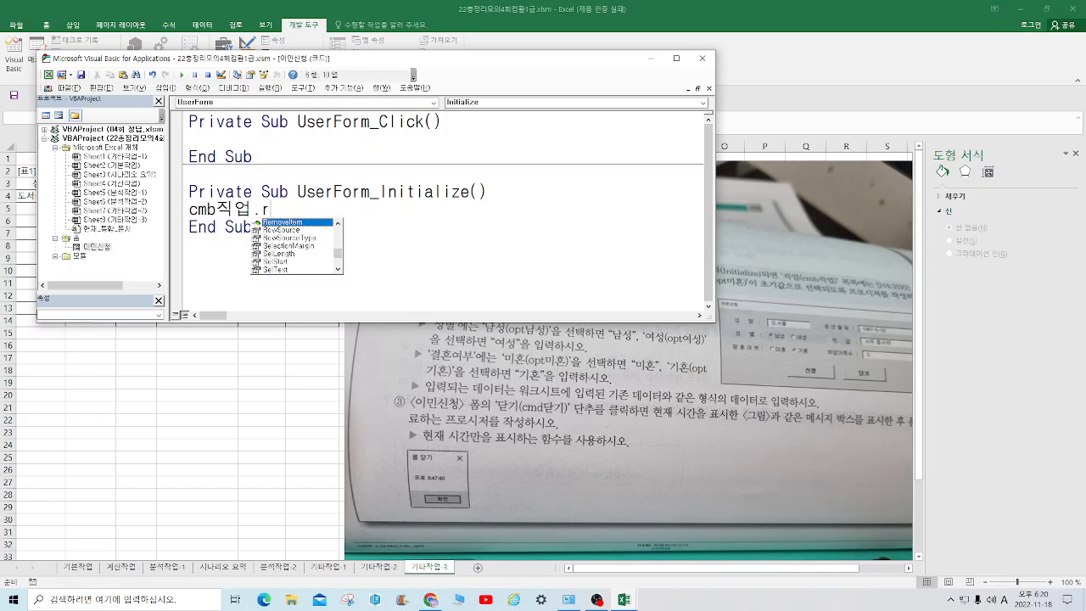
double_click(312, 229)
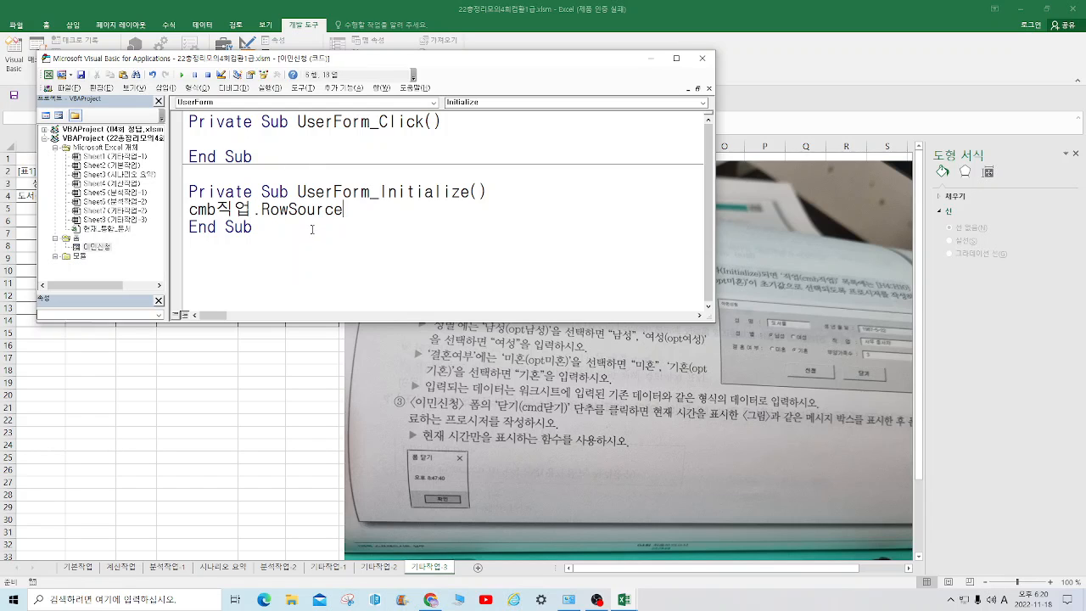
text(= "H4:H10")
key(Return)
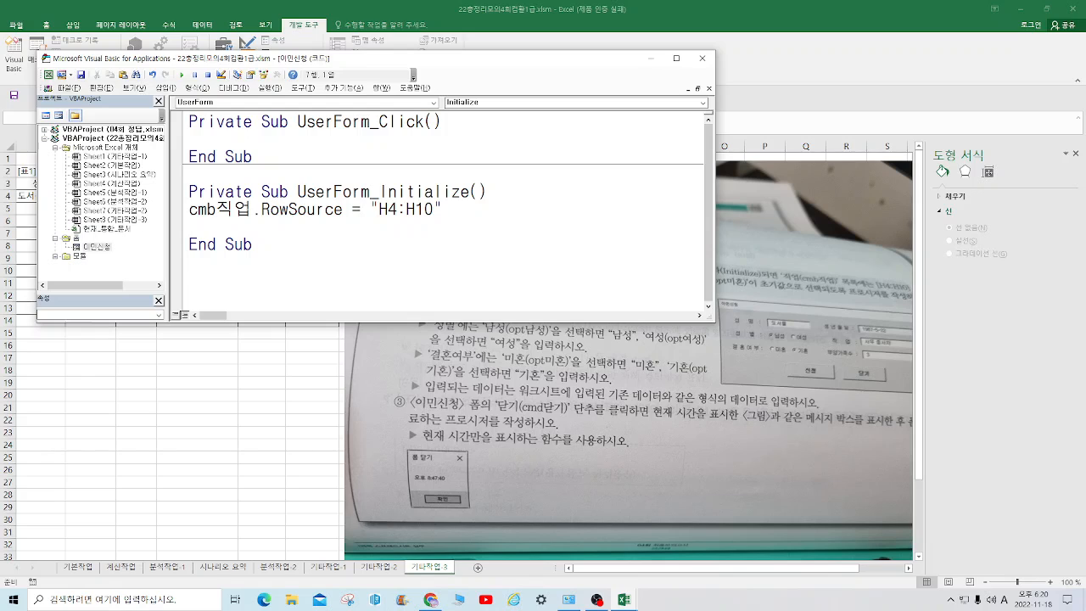
Add the line opt남성.Value = True to UserForm_Initialize so 남성 is the default gender
text(opt)
text(남성)
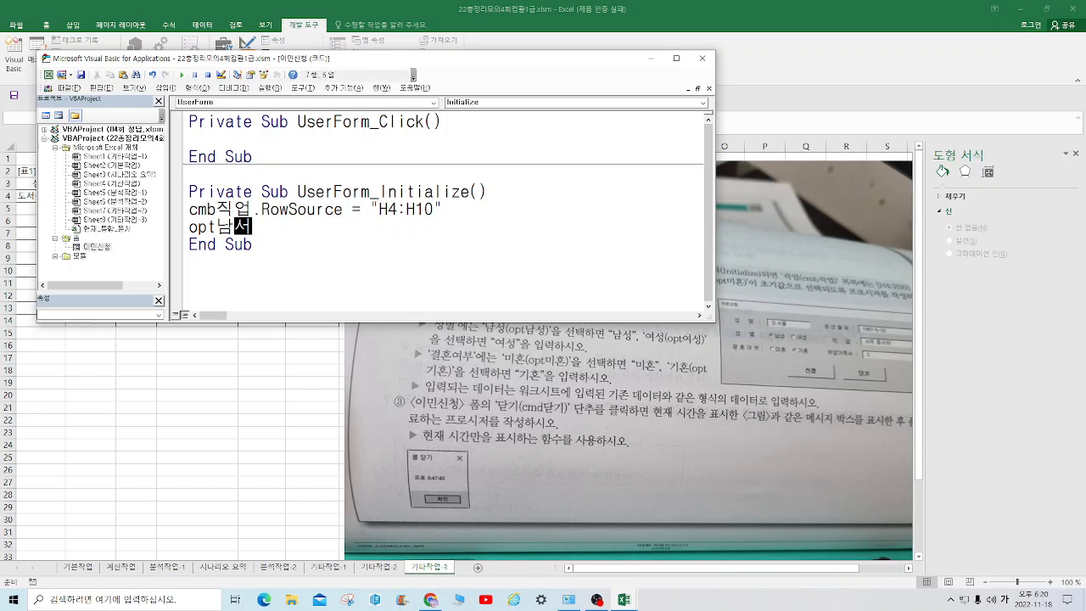
text(.)
key(Hangul)
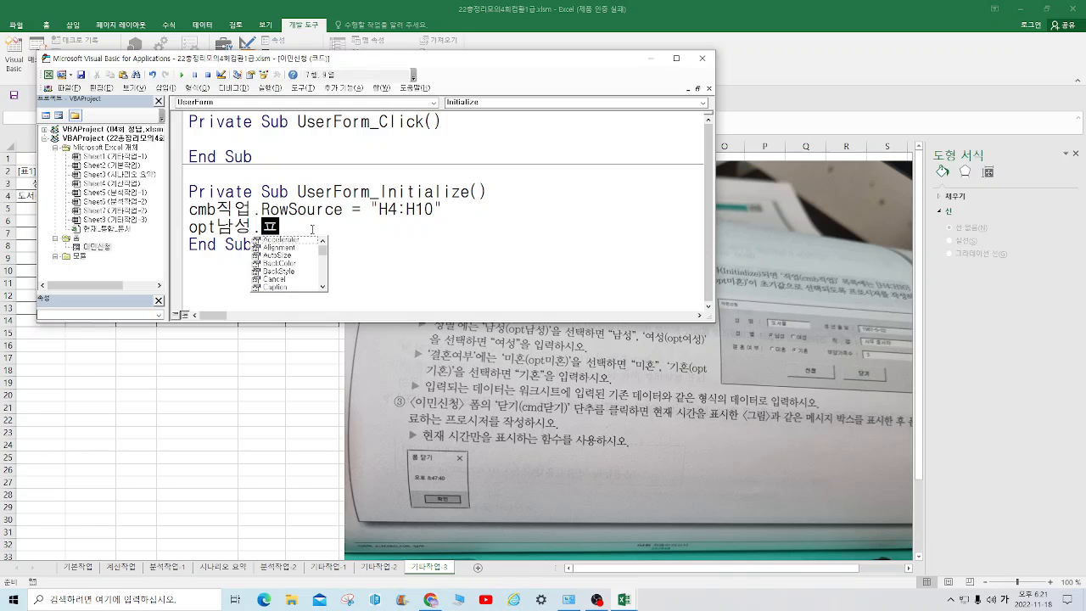
text(v)
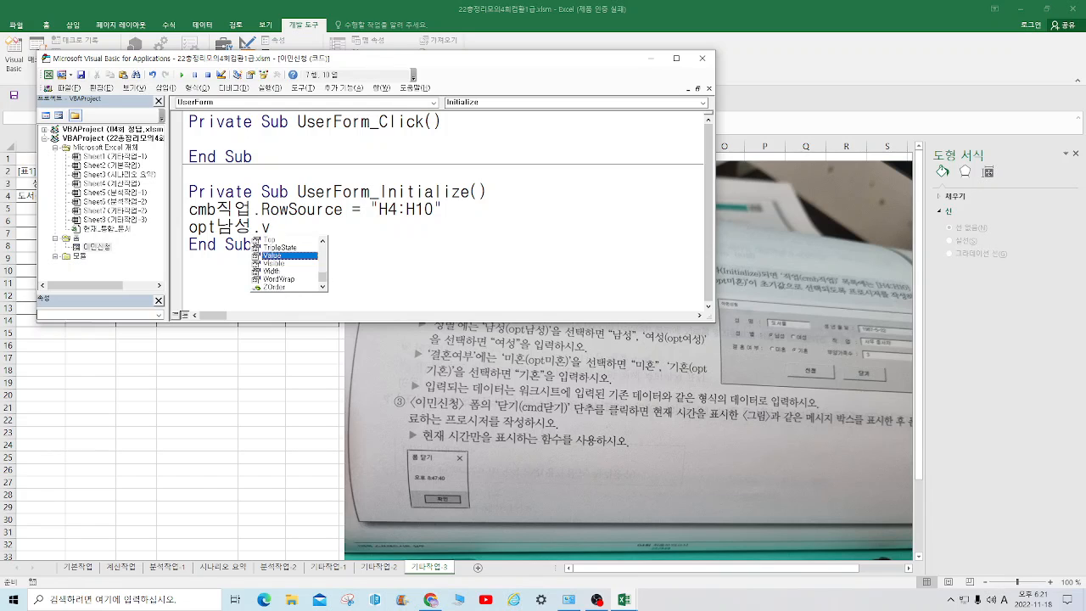
double_click(305, 256)
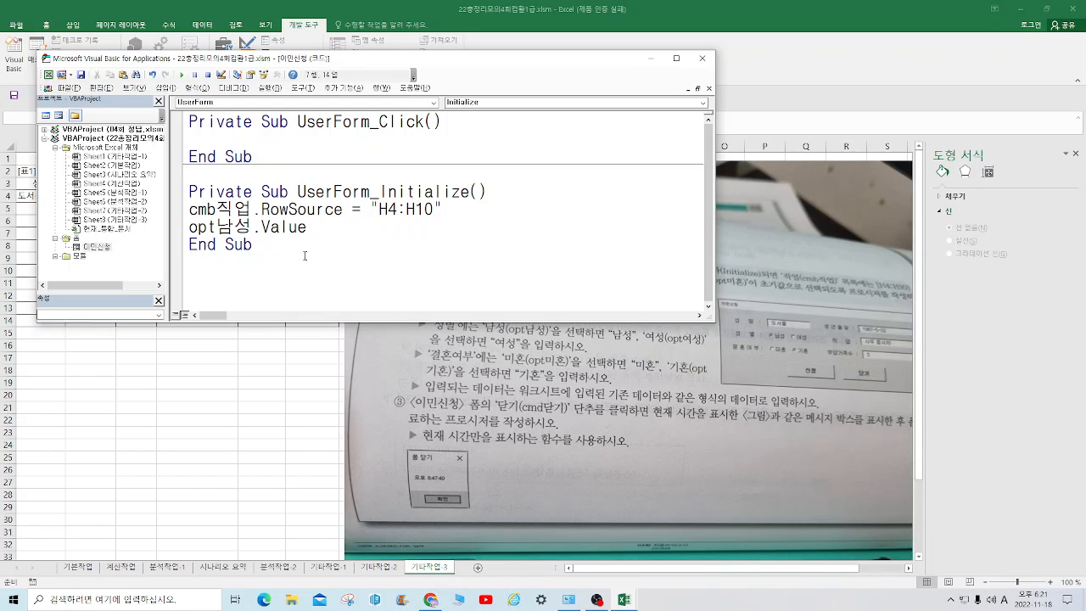
text(=true)
key(Return)
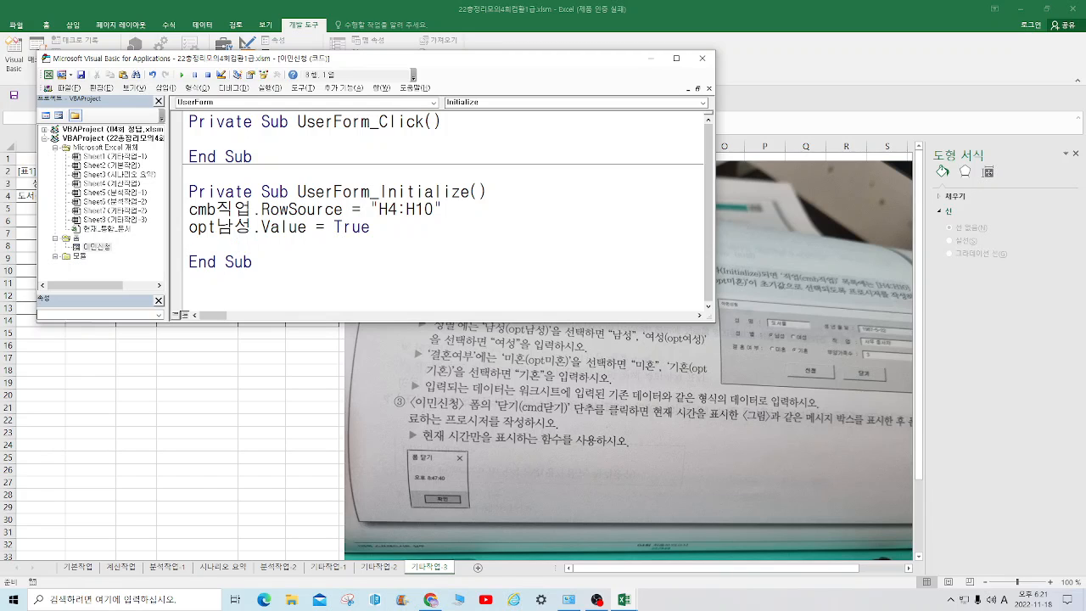
Add the line opt미혼.Value = True to UserForm_Initialize so 미혼 is the default marital status
key(Hangul)
text(ㅐㅔ)
key(BackSpace)
key(BackSpace)
key(Hangul)
text(lpt)
key(BackSpace)
key(BackSpace)
key(BackSpace)
text(opt)
key(Hangul)
text(미호ㄴ)
key(Hangul)
text(.)
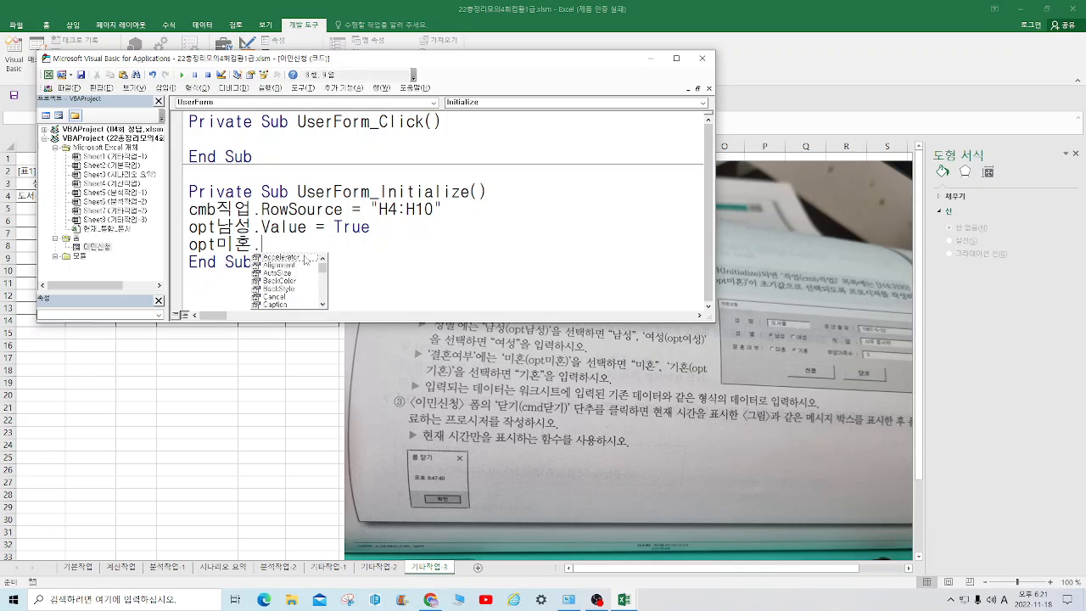
text(v)
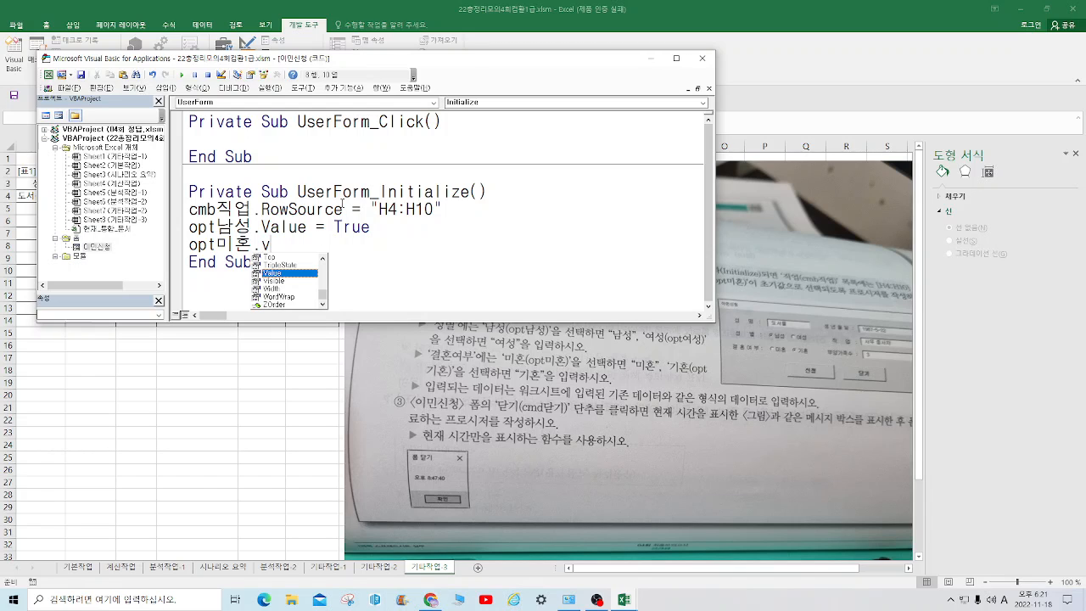
double_click(280, 272)
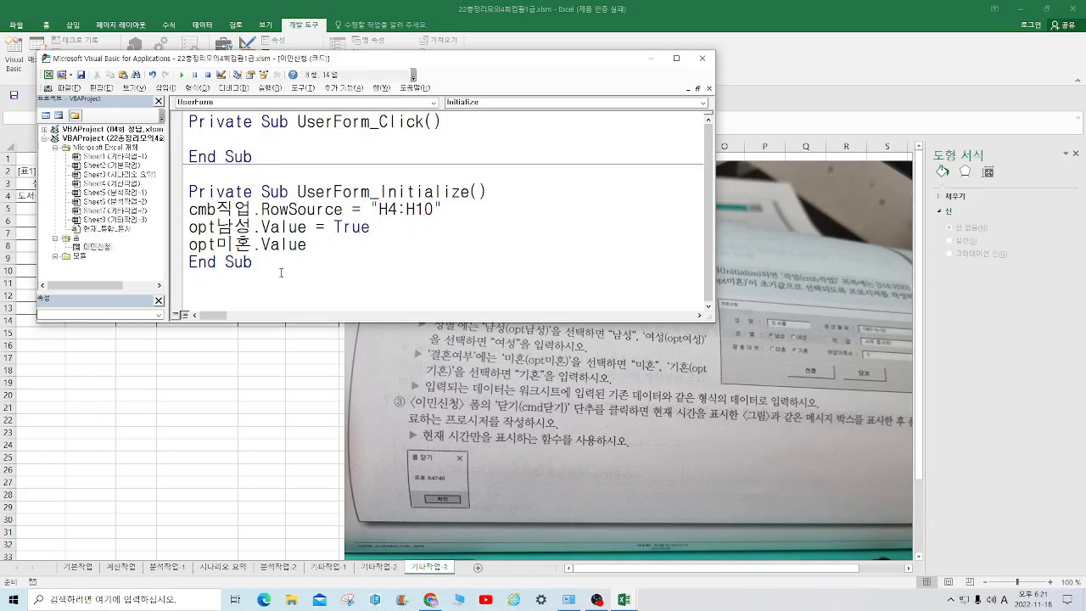
text(=true)
Return to the worksheet and check the 이민신청 form's initial values by opening and closing it
click(72, 88)
click(102, 170)
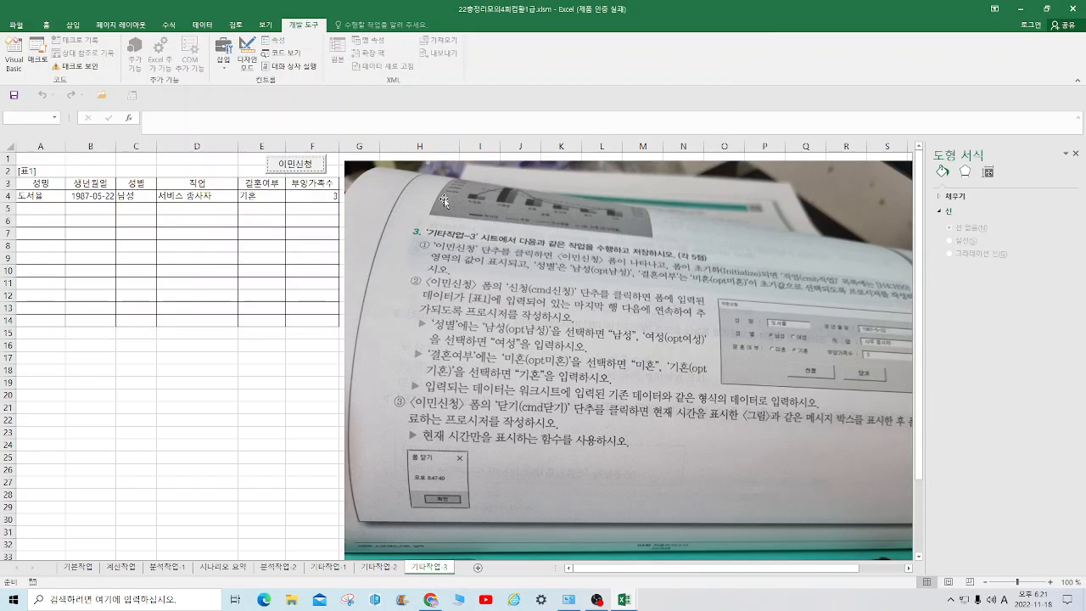
click(314, 168)
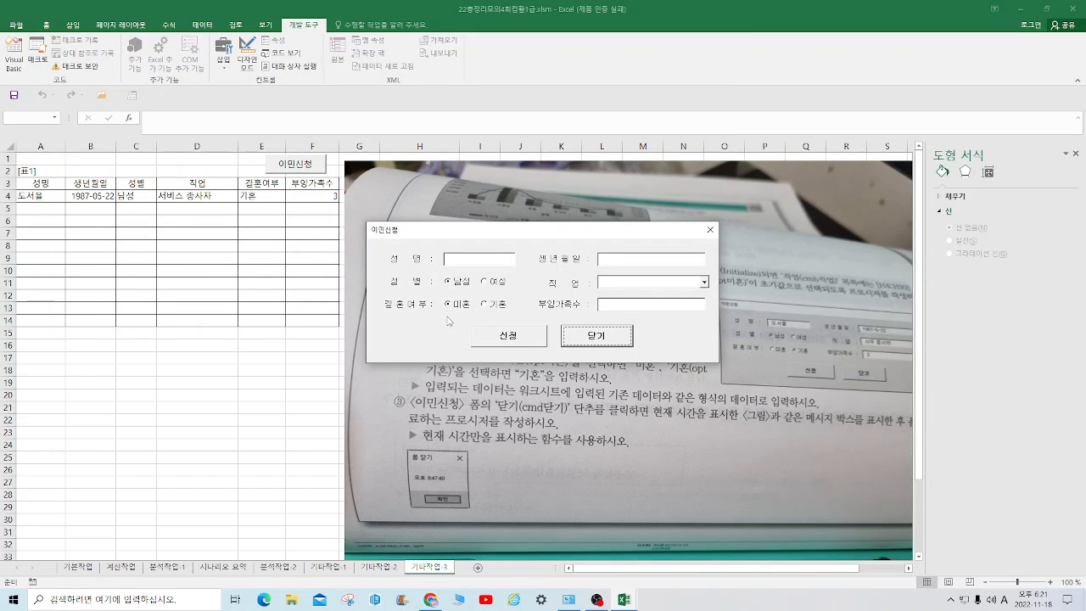
click(710, 229)
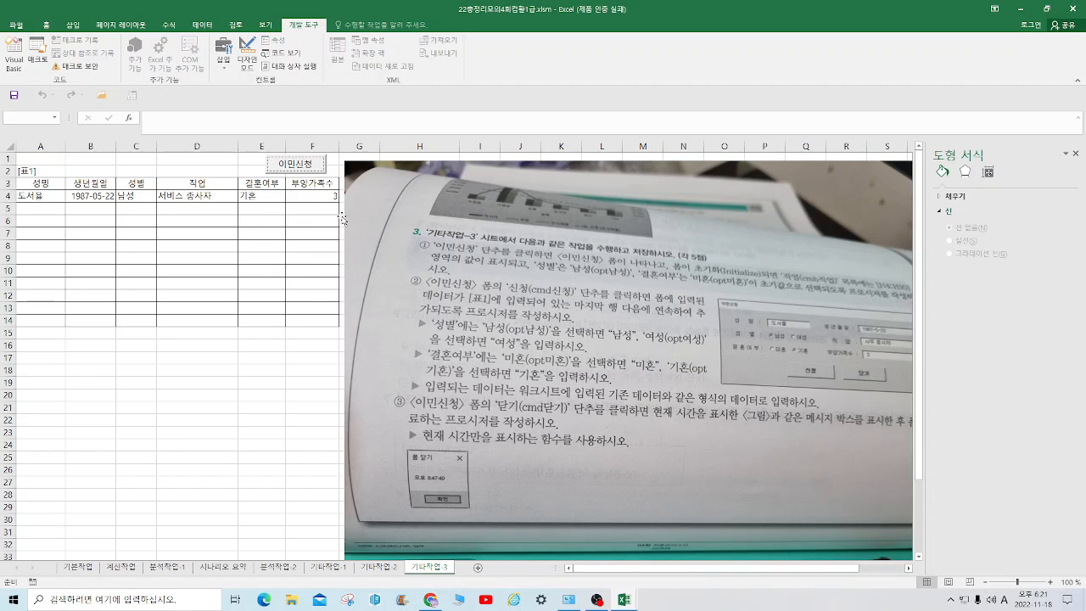
Open the 이민신청 form in the Visual Basic editor and create the click event procedure of its 닫기 button
click(291, 58)
double_click(107, 248)
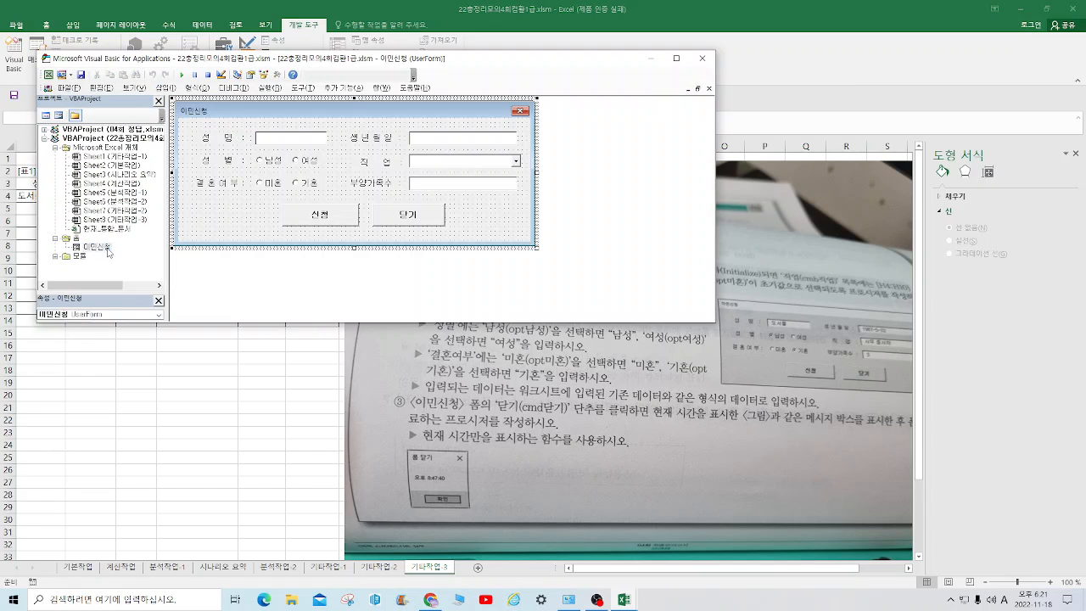
double_click(414, 215)
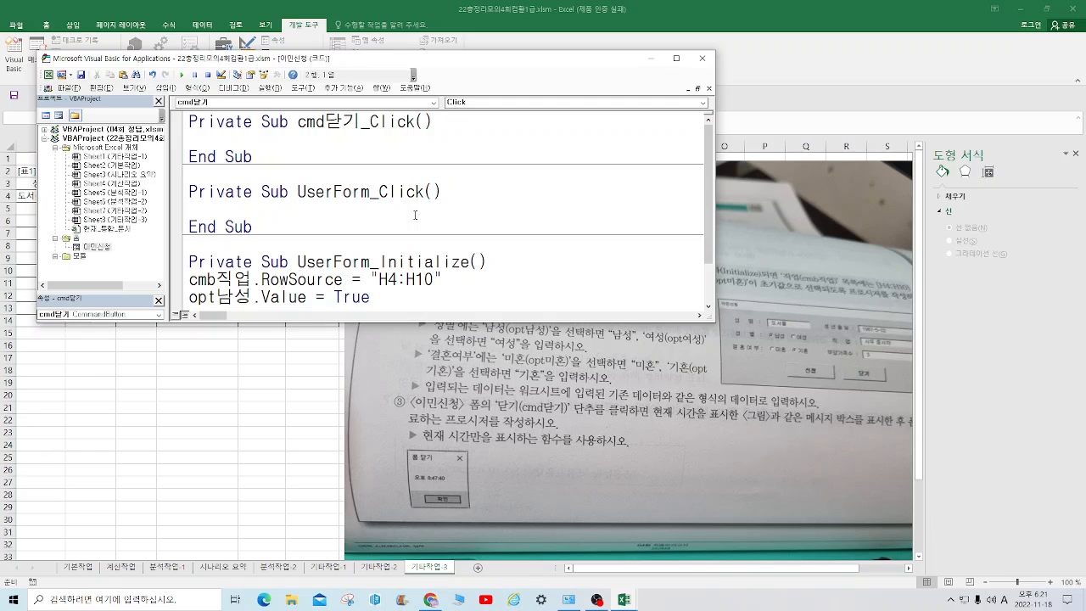
In cmd닫기_Click, enter MsgBox Time, vbOKOnly, "폼 닫기" to show the current time in a message box
text(msgbox t)
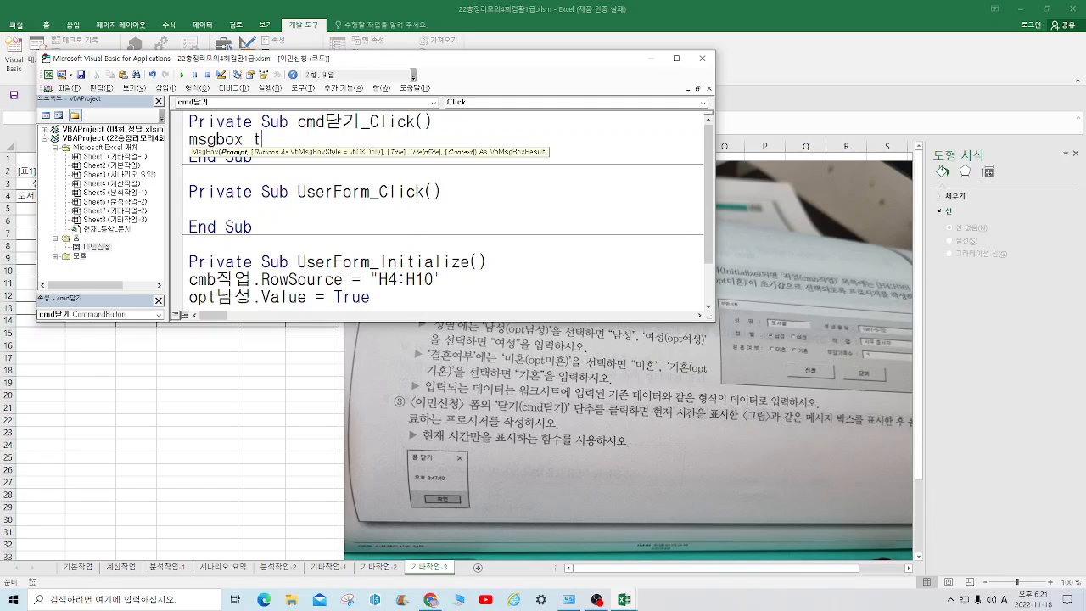
text(ime, vbAbortRetryIgnore b)
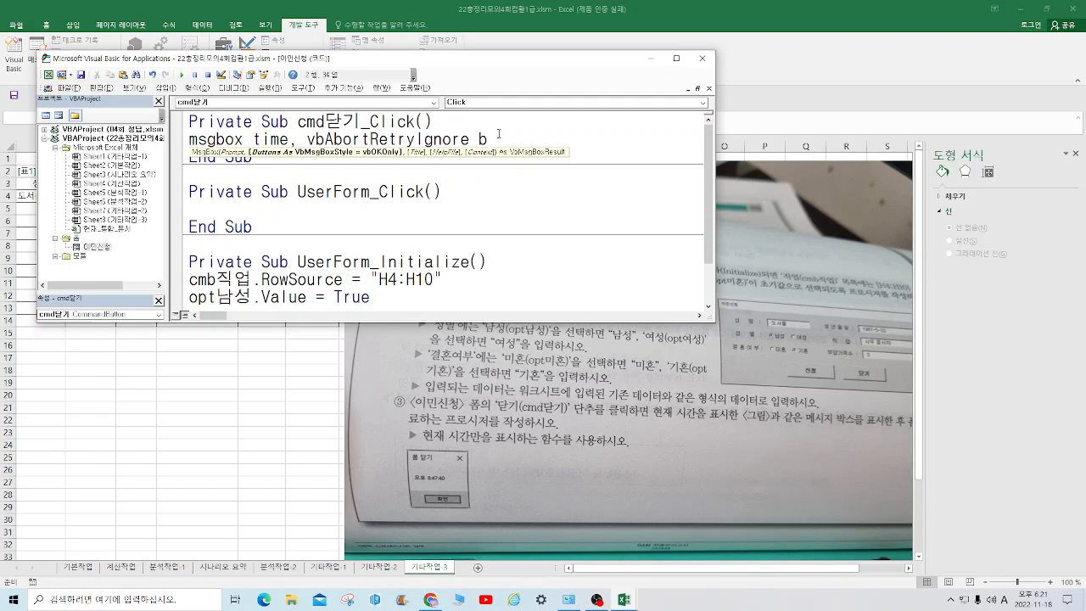
key(BackSpace)
key(BackSpace)
key(BackSpace)
key(BackSpace)
key(BackSpace)
key(BackSpace)
key(BackSpace)
key(BackSpace)
key(BackSpace)
key(BackSpace)
key(BackSpace)
key(BackSpace)
key(BackSpace)
key(BackSpace)
key(BackSpace)
key(BackSpace)
key(BackSpace)
key(BackSpace)
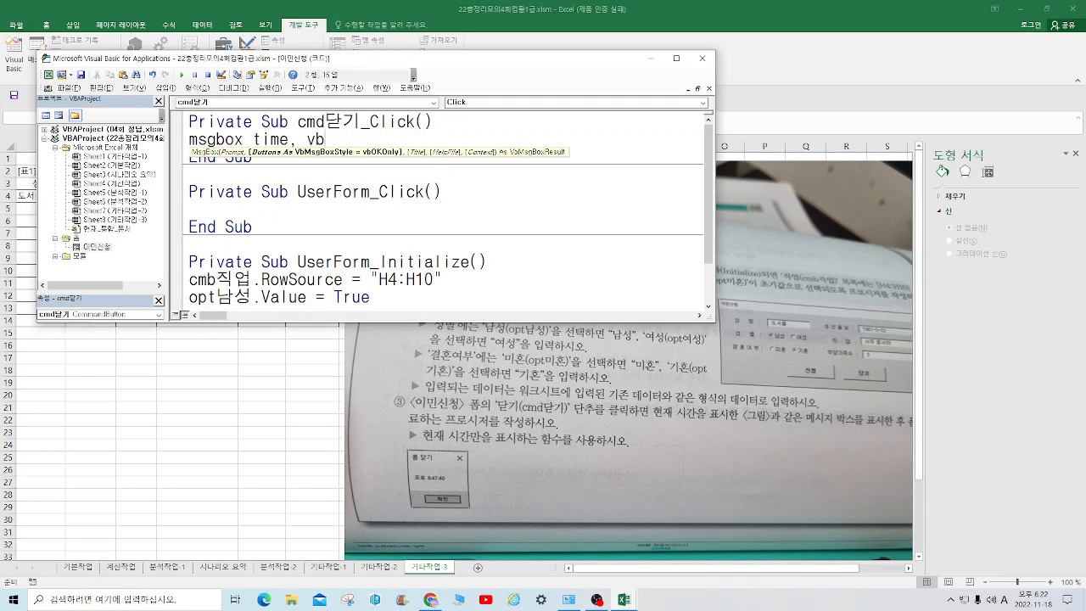
key(BackSpace)
key(BackSpace)
text(vb)
text(okon)
text(ly)
text(, ")
text(폼 )
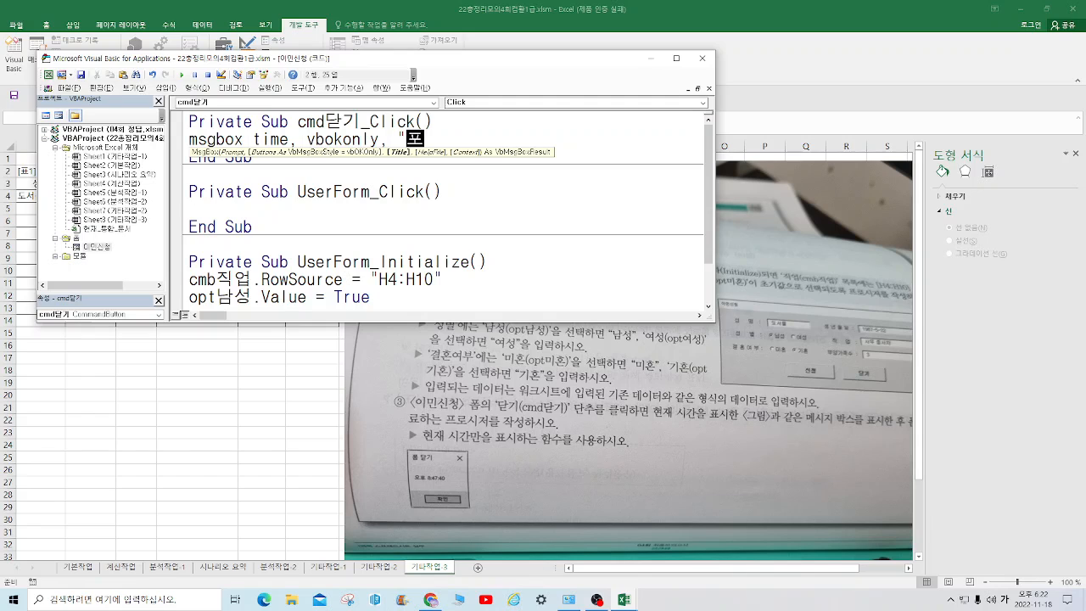
text(닫기")
key(Return)
Add Unload Me below the message box line in cmd닫기_Click and return to the worksheet
text(u)
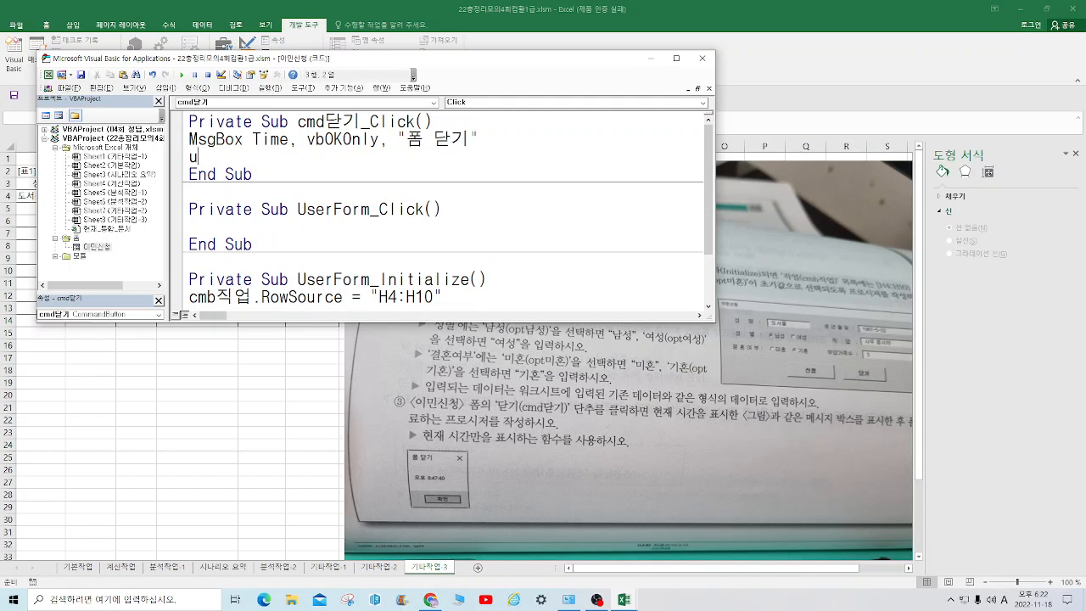
text(nload me)
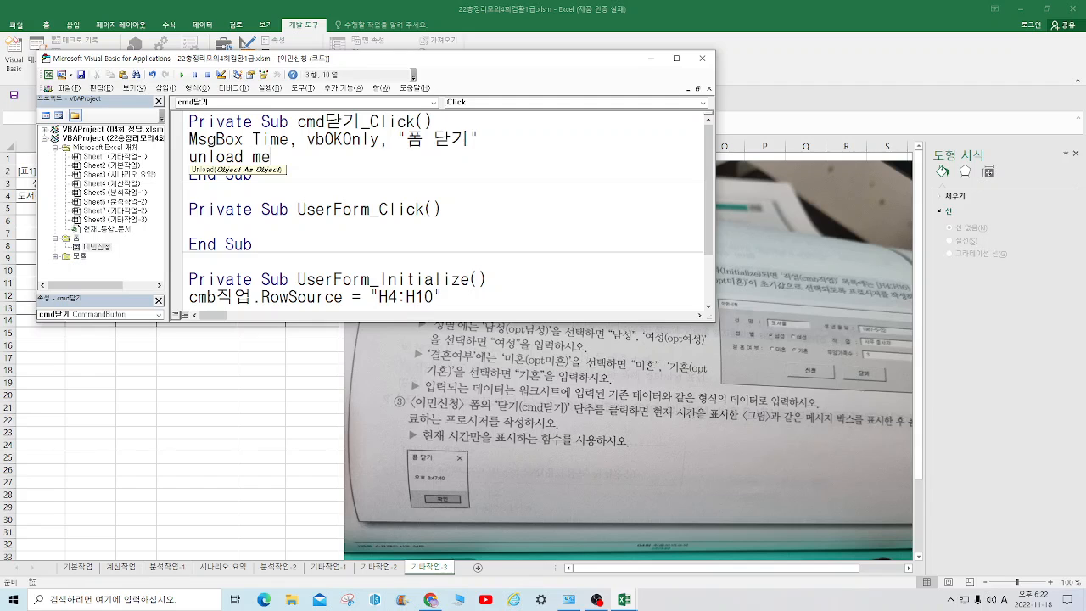
click(67, 87)
click(111, 170)
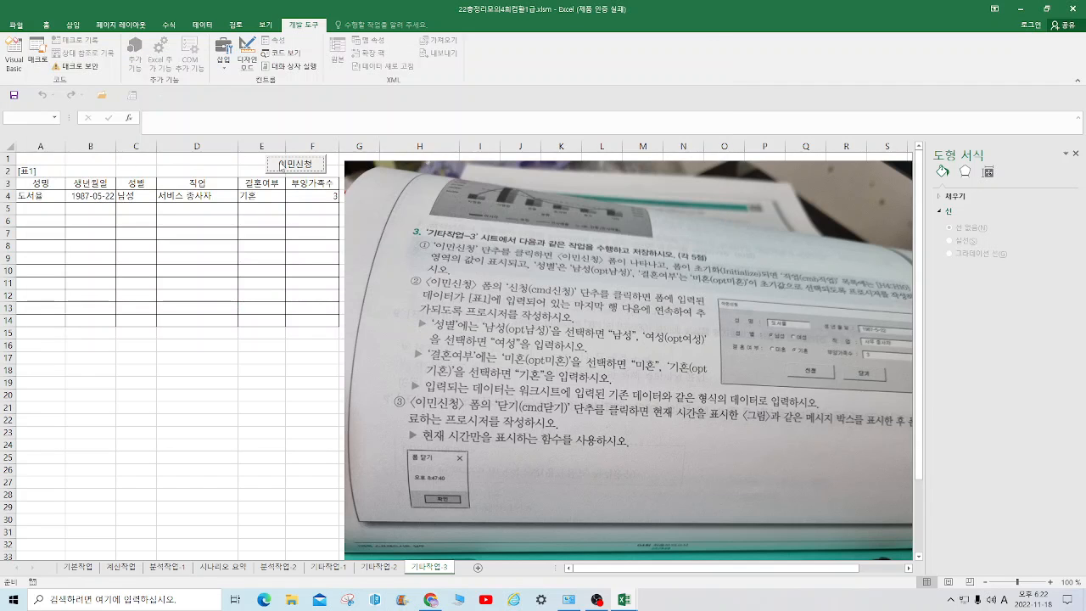
Test the 닫기 button of the 이민신청 form, dismiss its message box and save the workbook
click(312, 173)
click(619, 341)
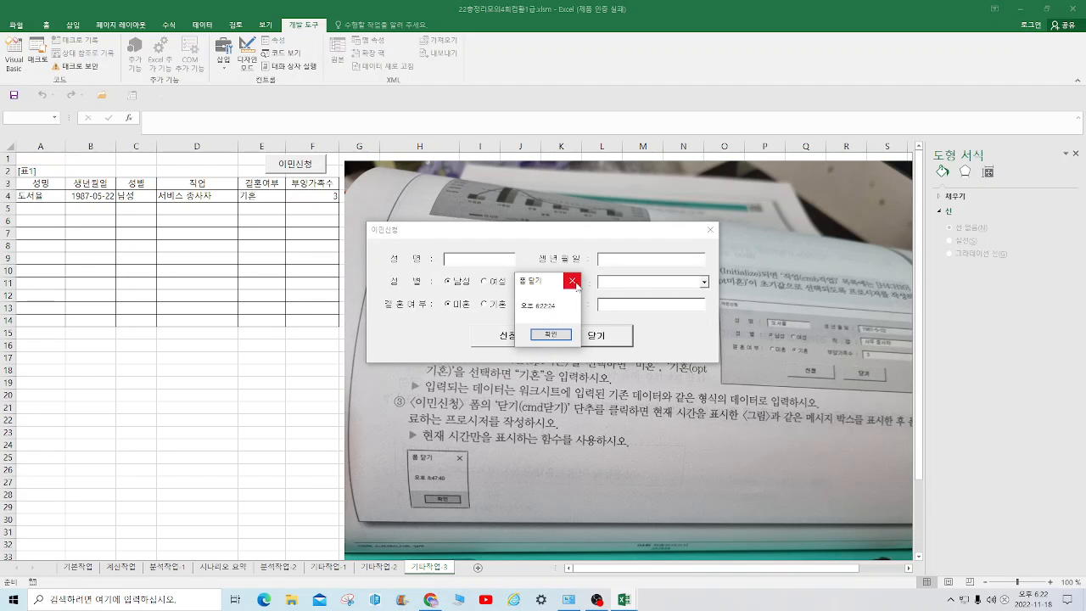
click(571, 279)
key(ctrl+s)
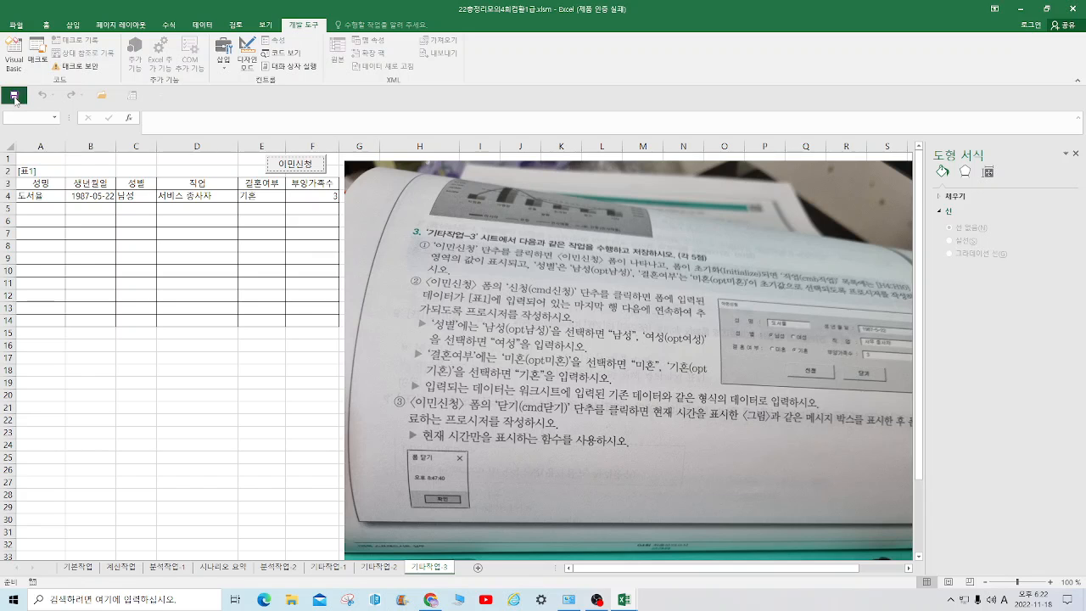
On the 계산작업 sheet, crop the question picture's left side to a width of 21.75 cm and move it beside [표1]
click(120, 567)
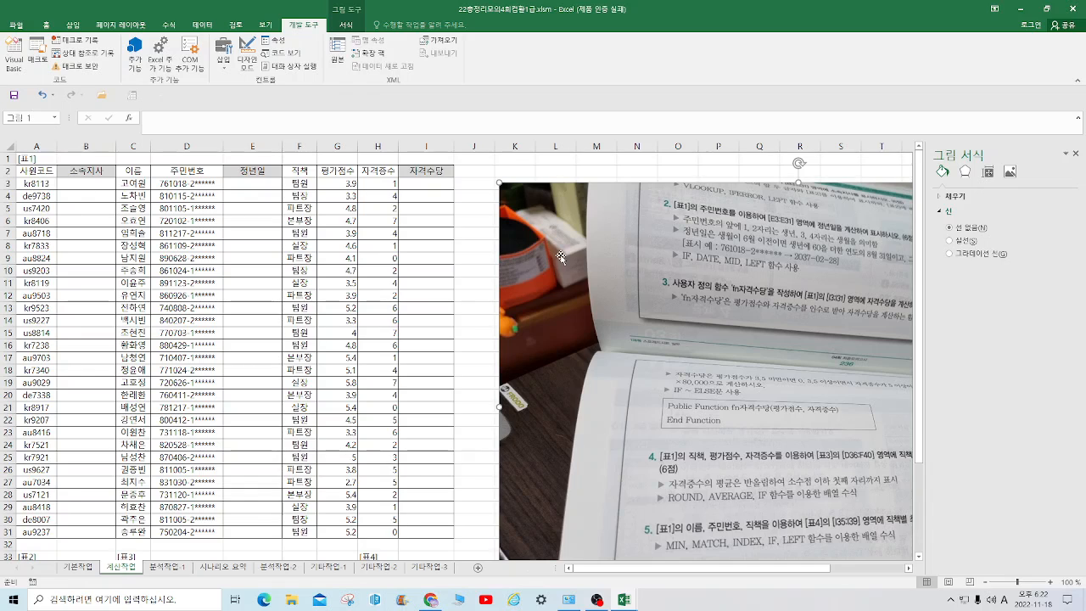
click(363, 26)
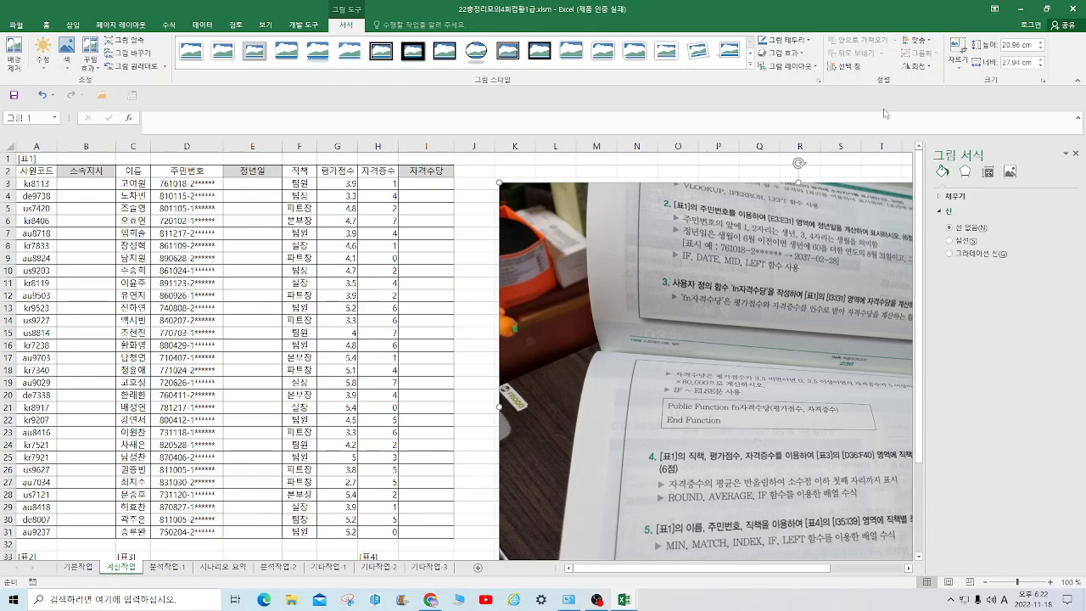
click(957, 47)
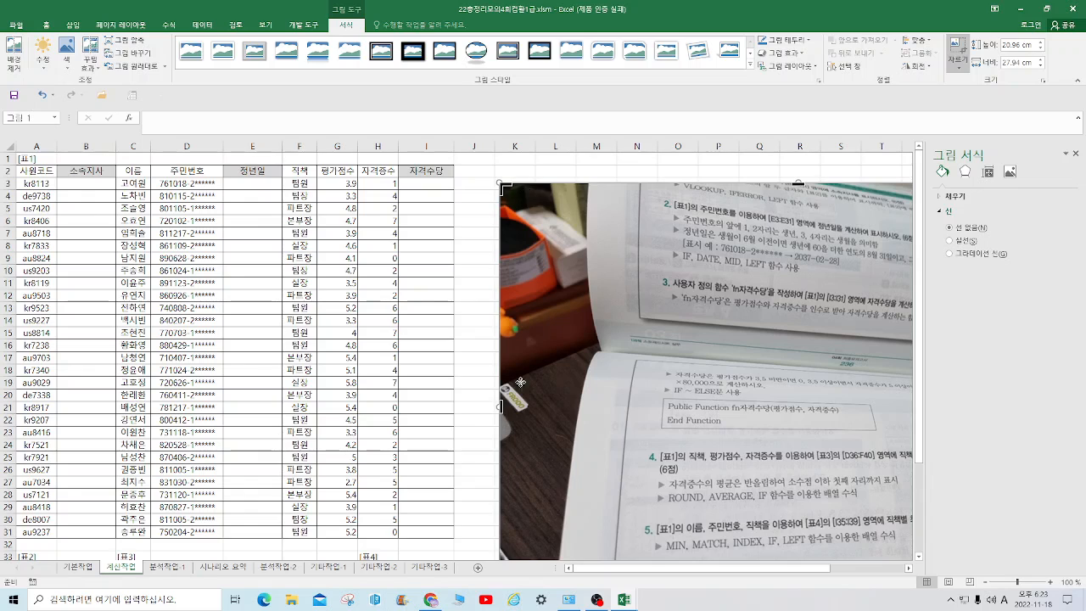
drag(500, 405, 633, 405)
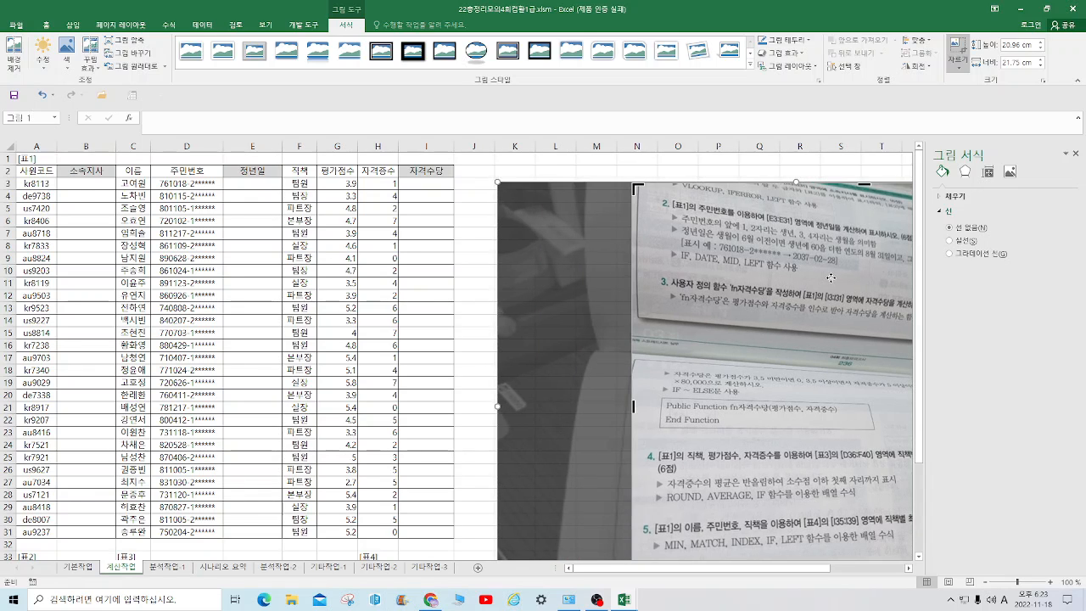
click(472, 372)
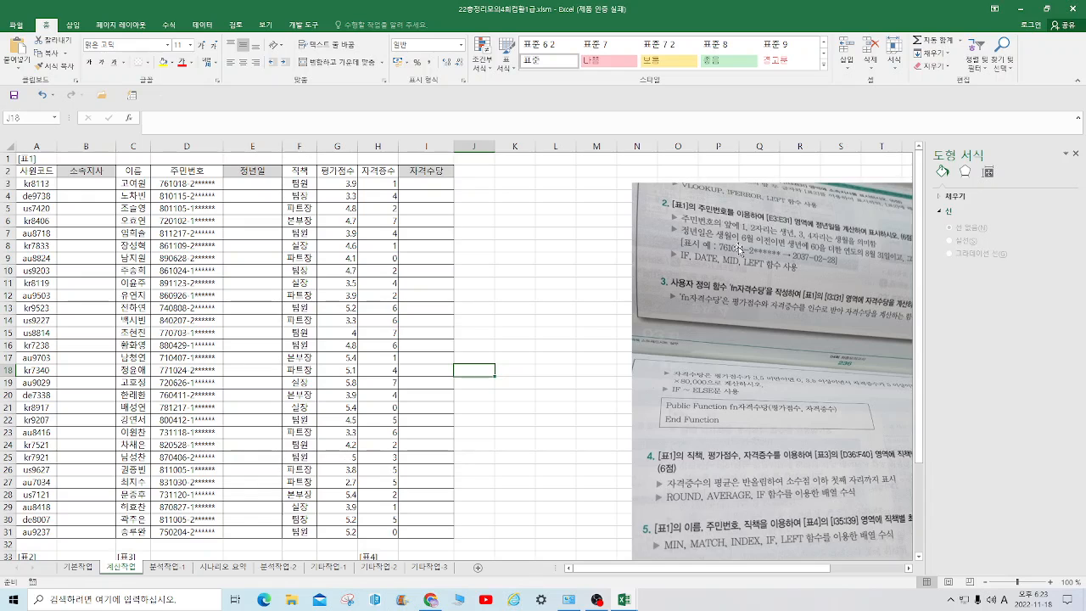
drag(771, 188, 613, 180)
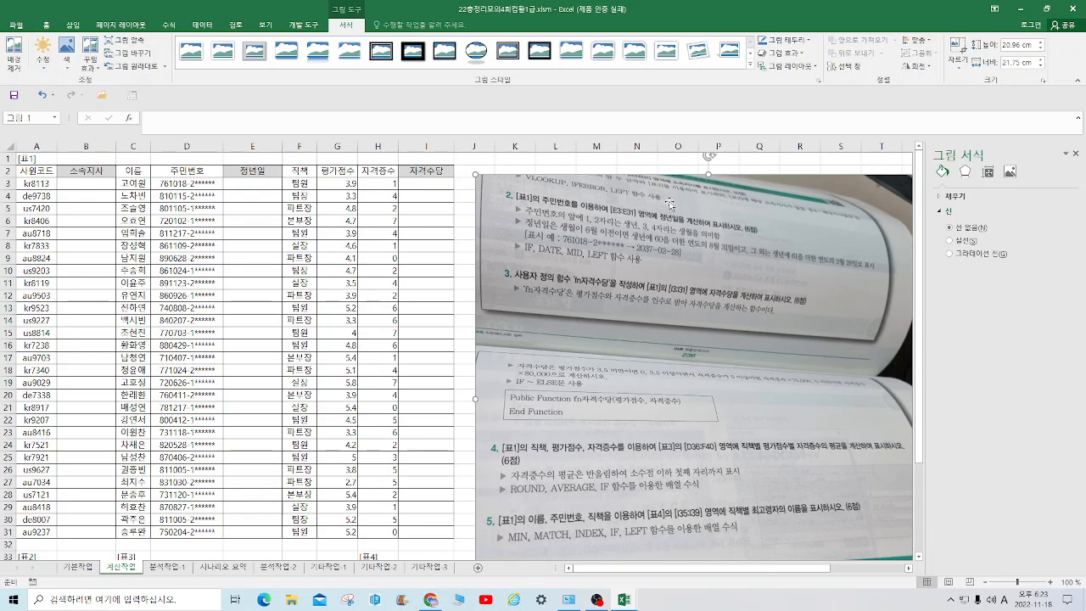
click(92, 182)
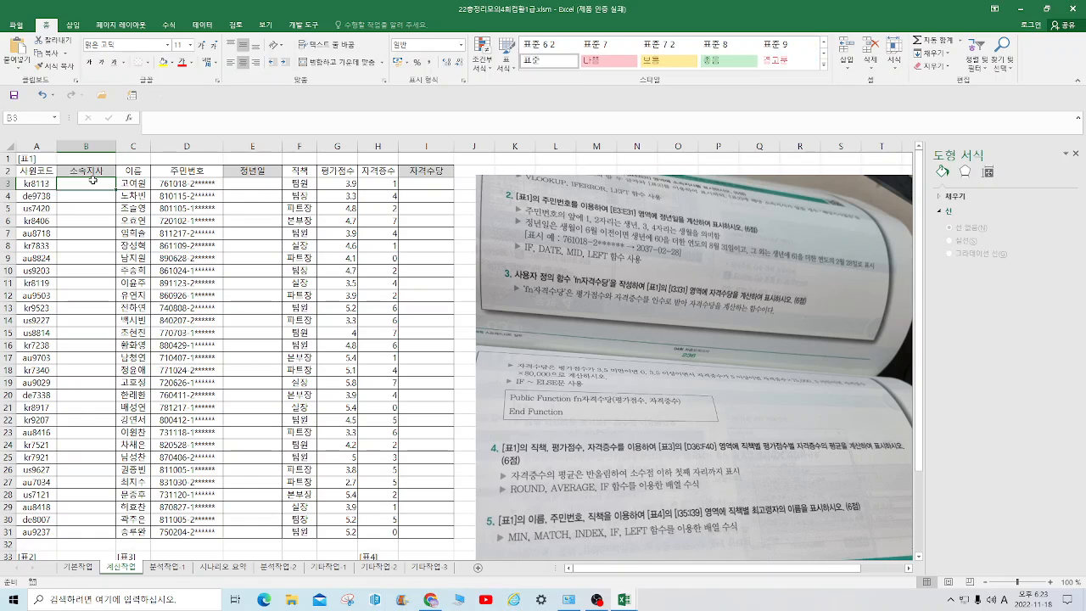
text(=Iferror()
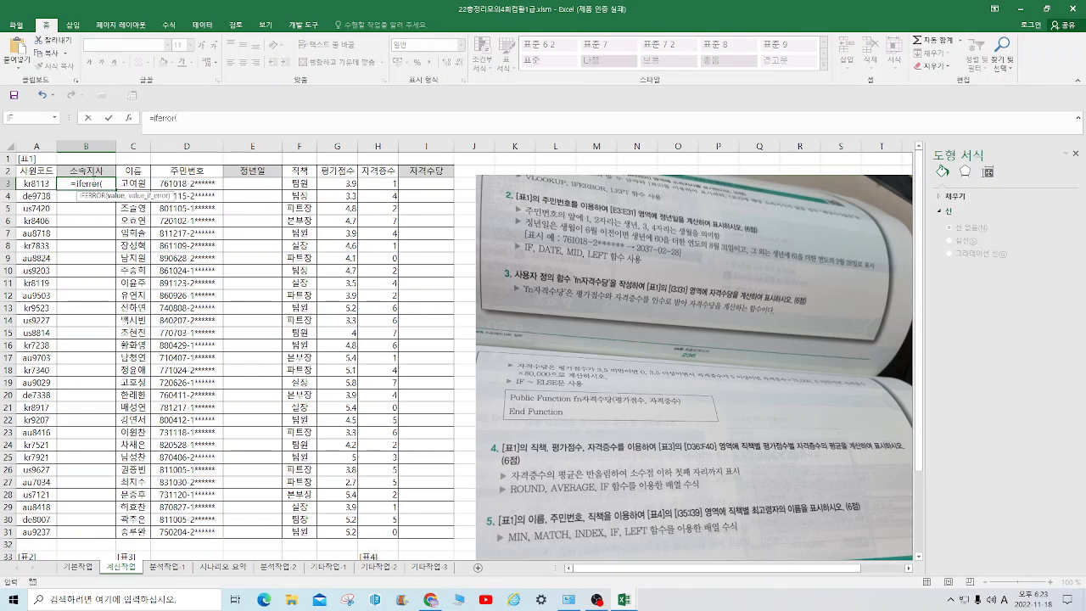
text(vl)
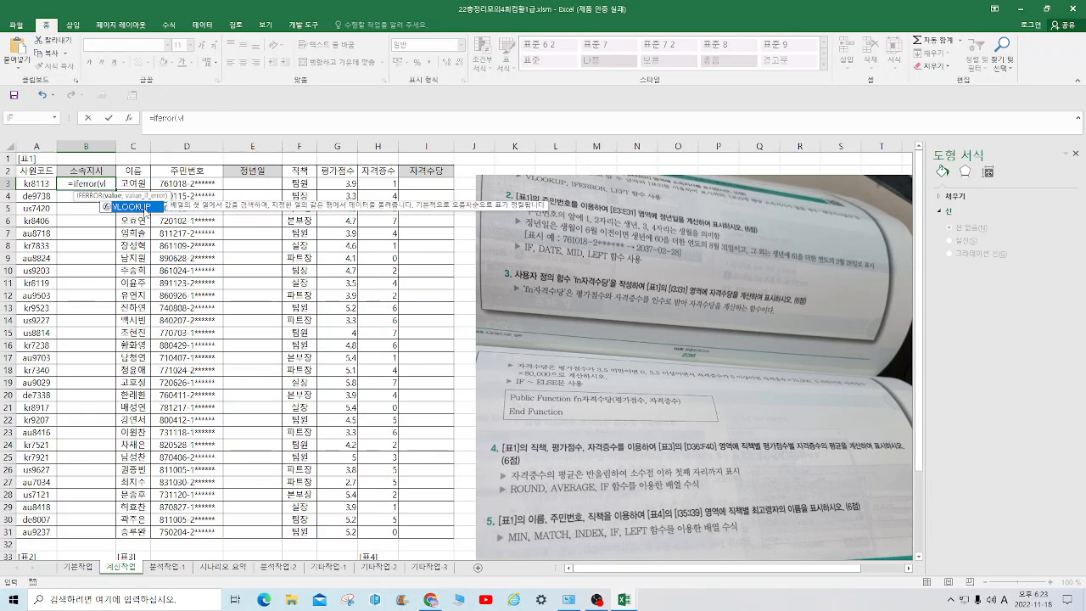
double_click(143, 206)
click(129, 119)
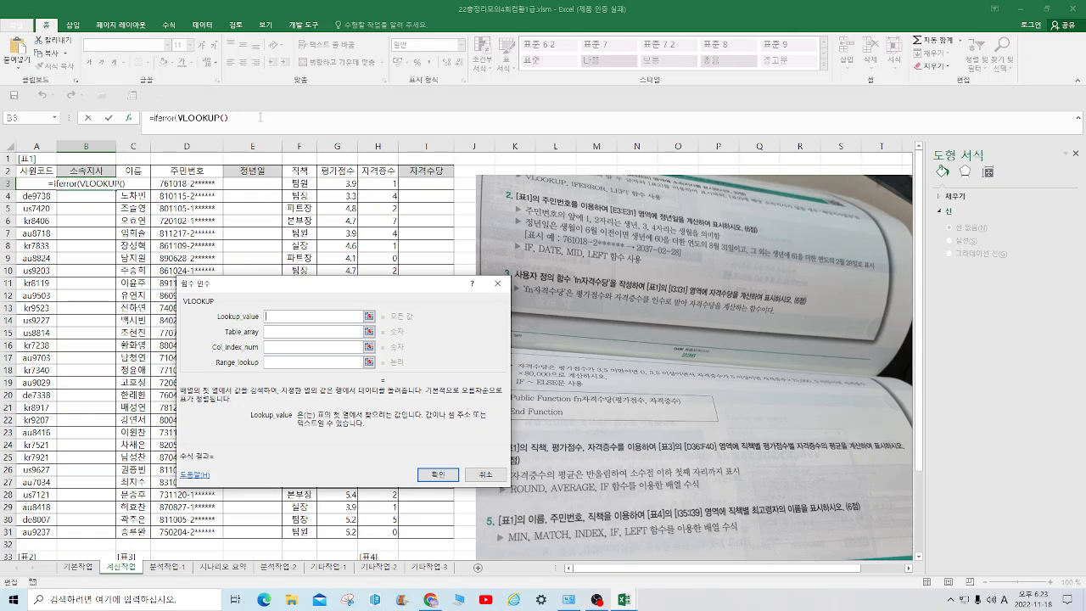
text(left()
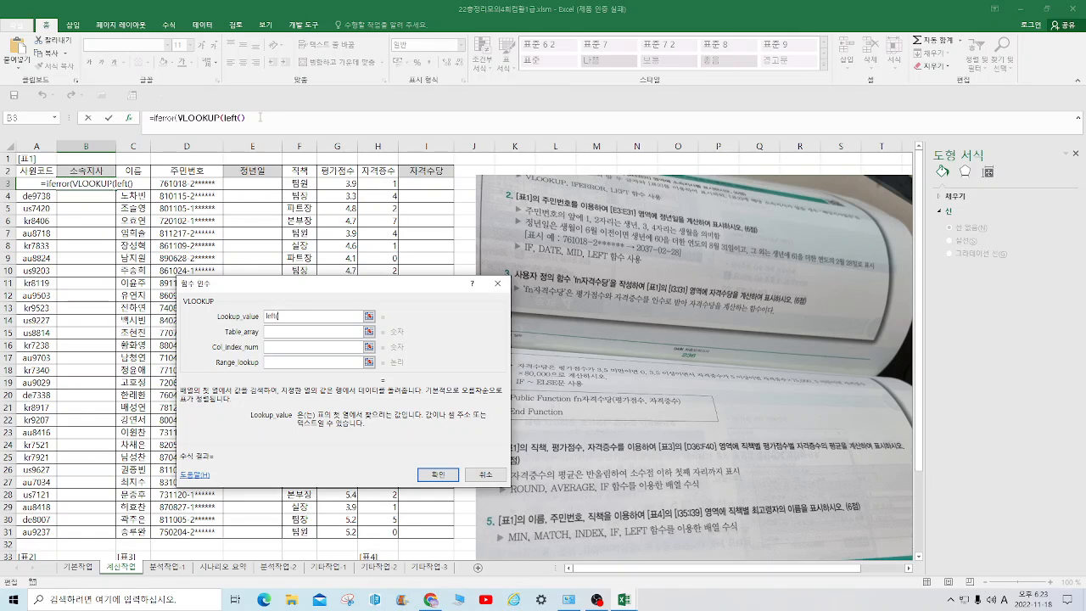
click(40, 182)
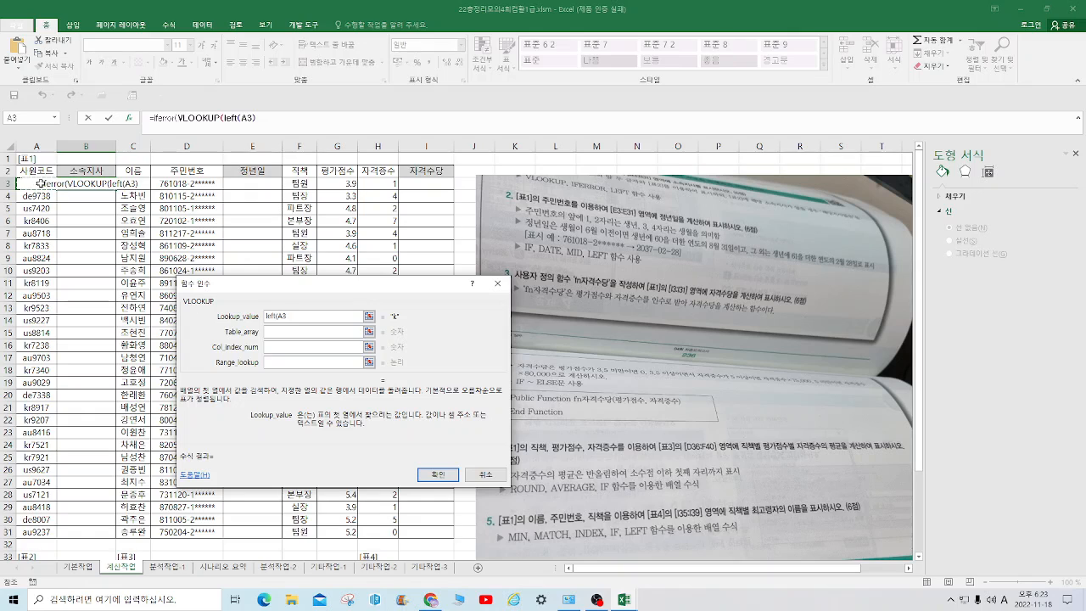
text())
text(2),)
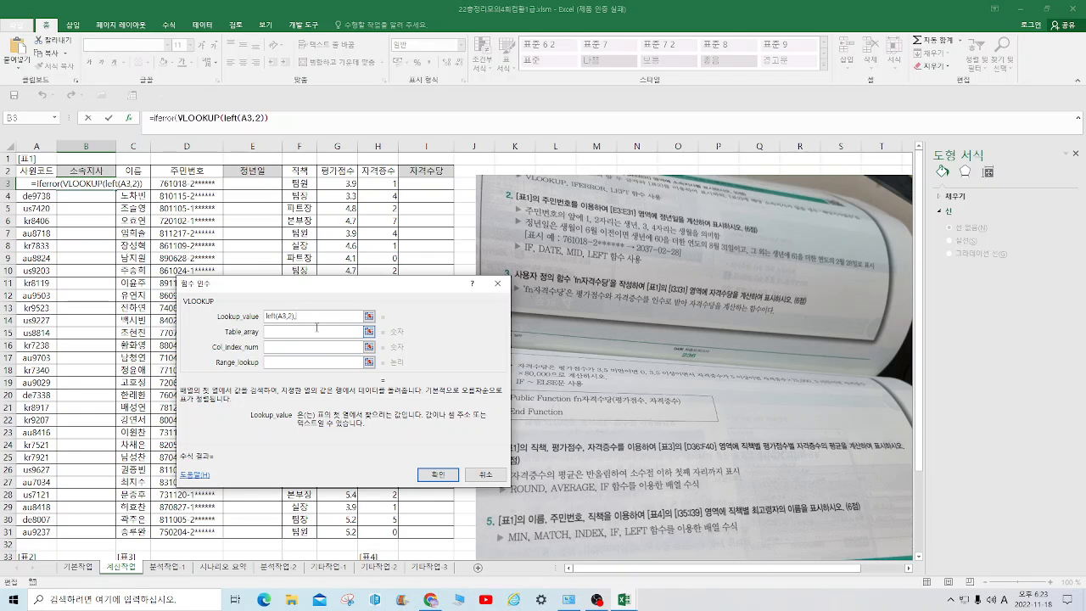
click(292, 332)
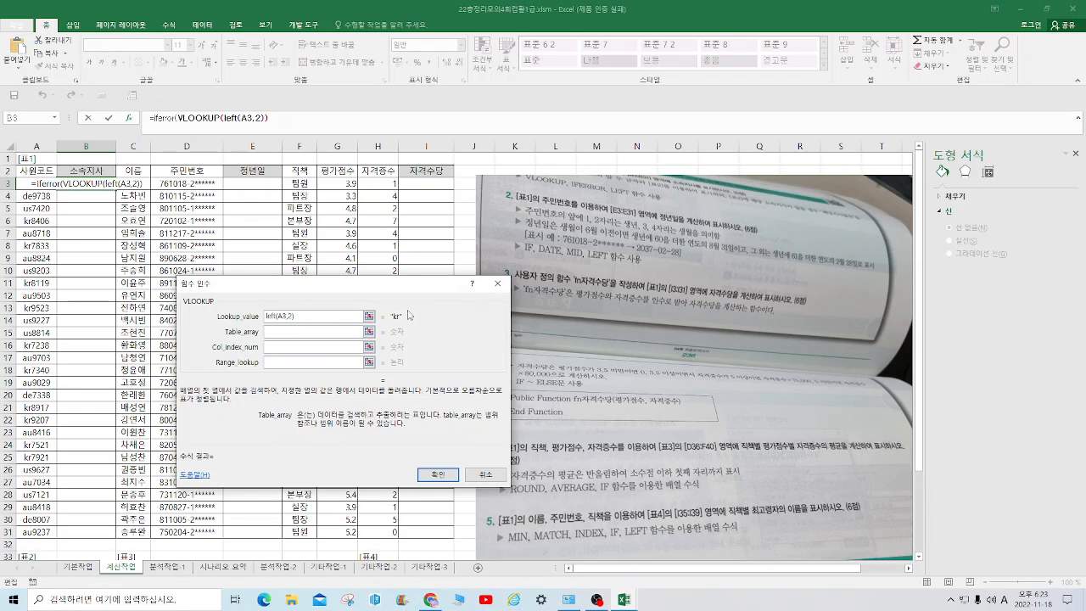
drag(416, 304, 788, 307)
scroll(185, 407, down, 5)
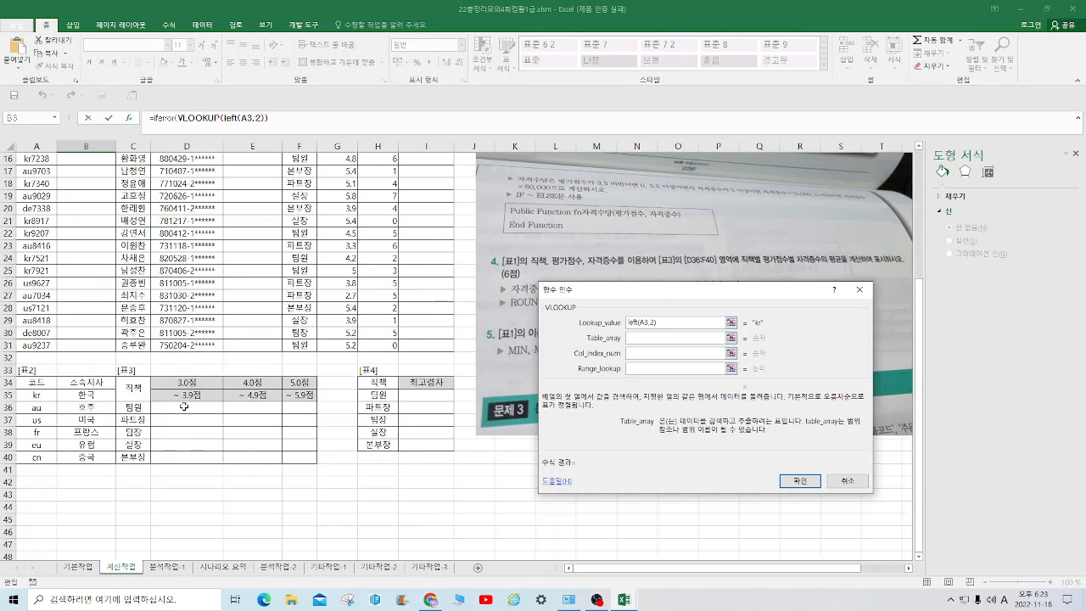
key(Return)
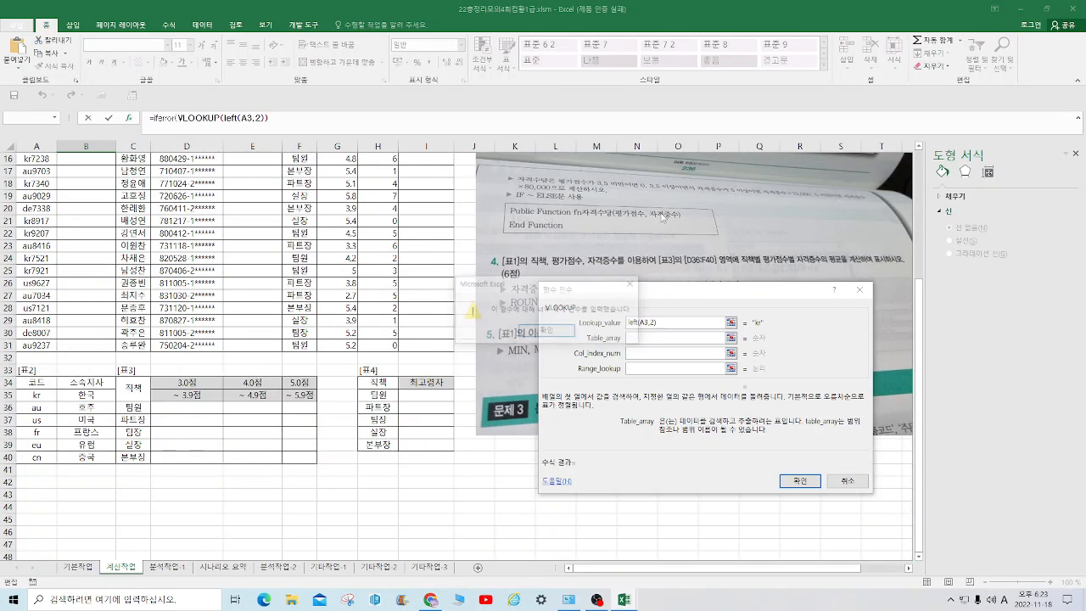
click(546, 332)
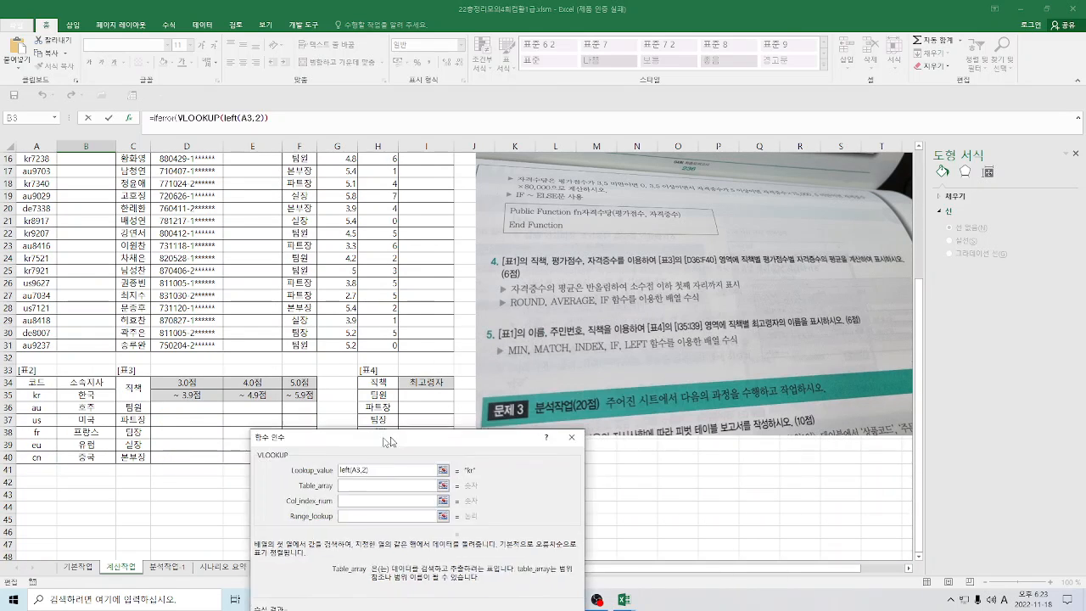
key(Return)
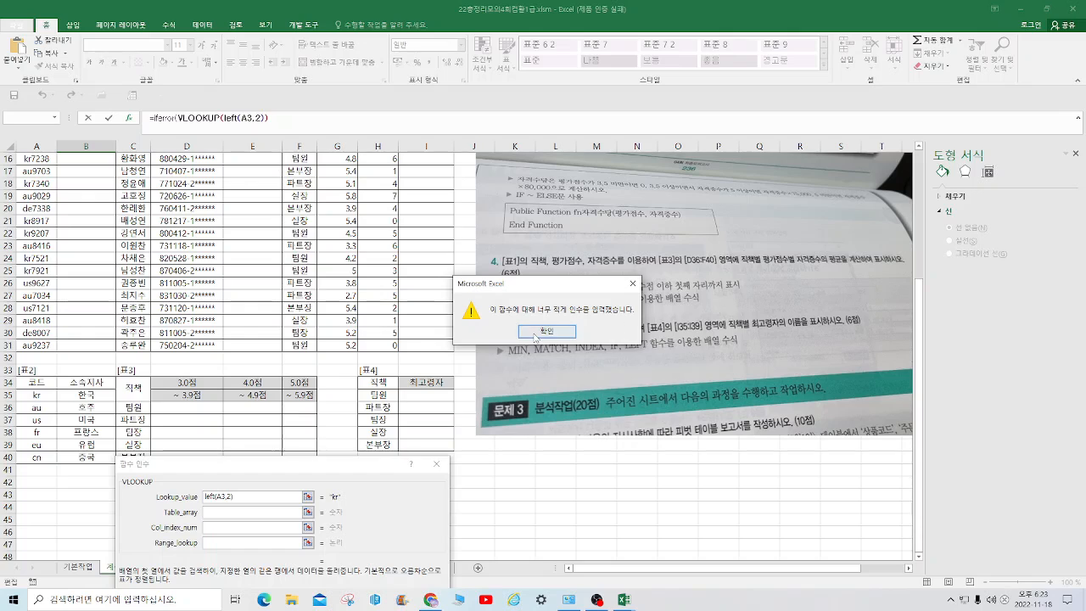
click(547, 331)
click(437, 464)
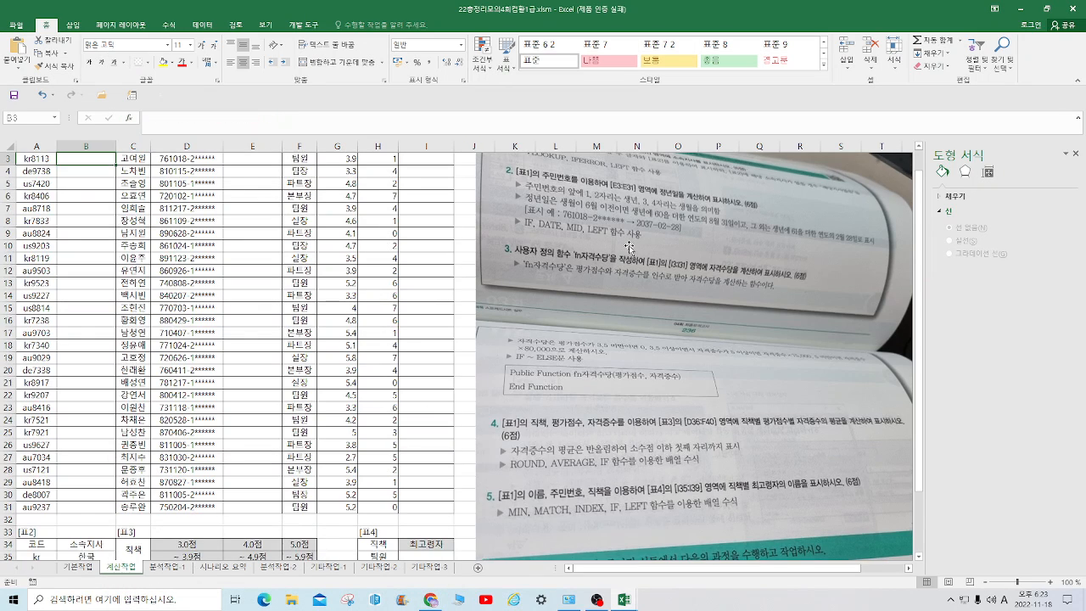
Move the question picture farther from [표1] so that it starts at about column M
drag(629, 247, 726, 297)
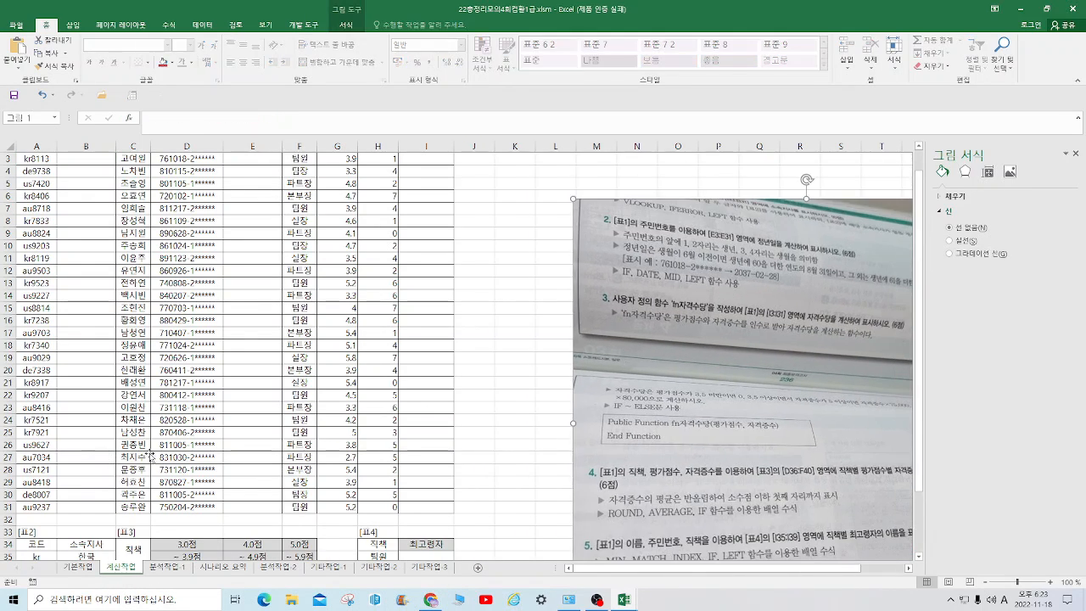
scroll(448, 457, down, 7)
scroll(447, 457, up, 8)
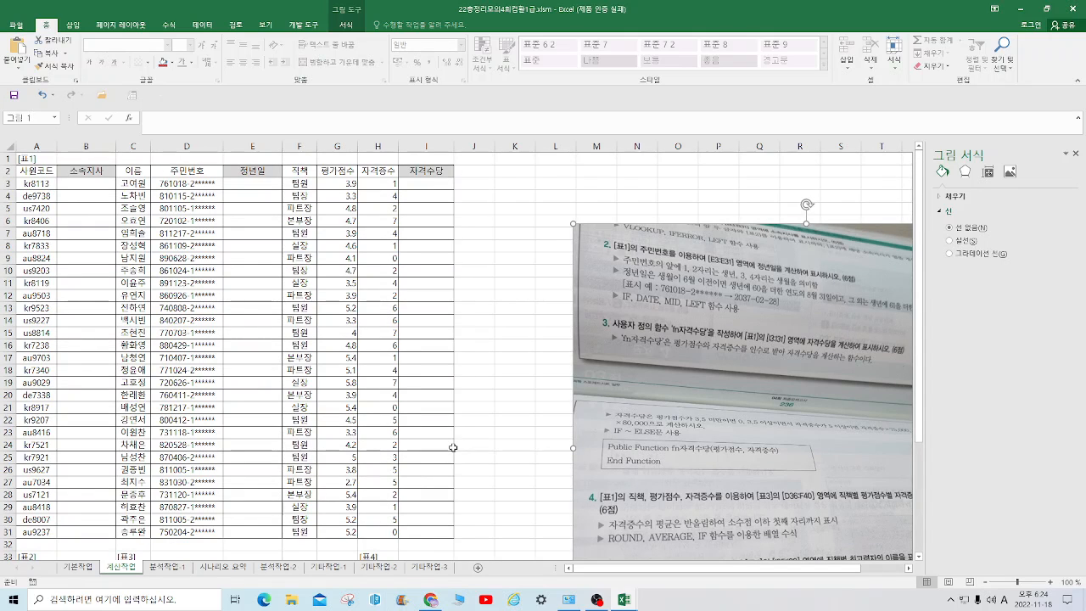
scroll(70, 248, down, 4)
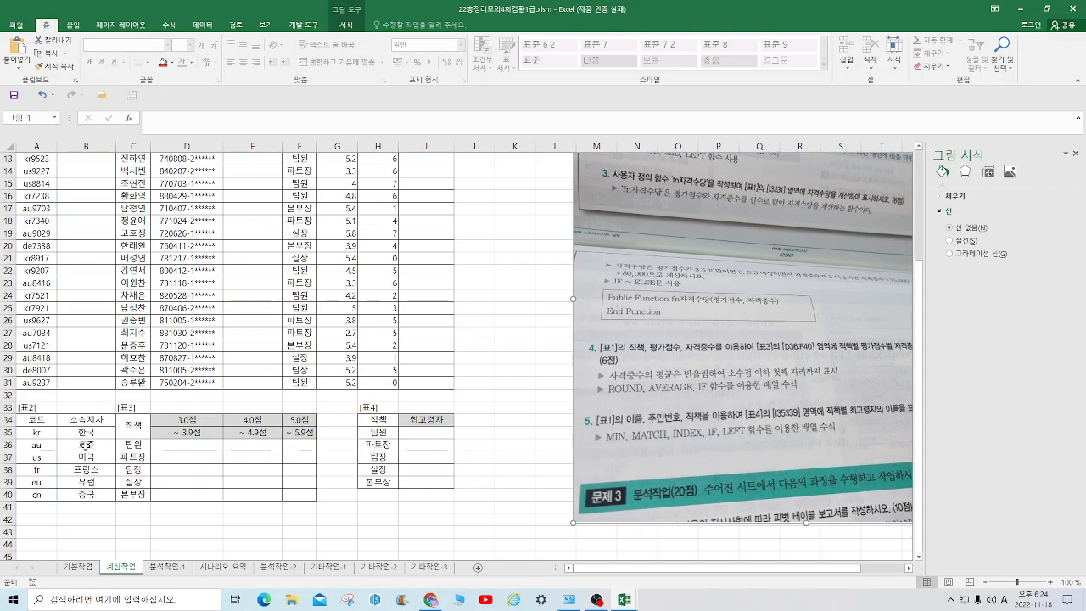
scroll(133, 363, up, 4)
In B3, start an IFERROR formula with a nested VLOOKUP and open the function arguments of VLOOKUP
click(100, 182)
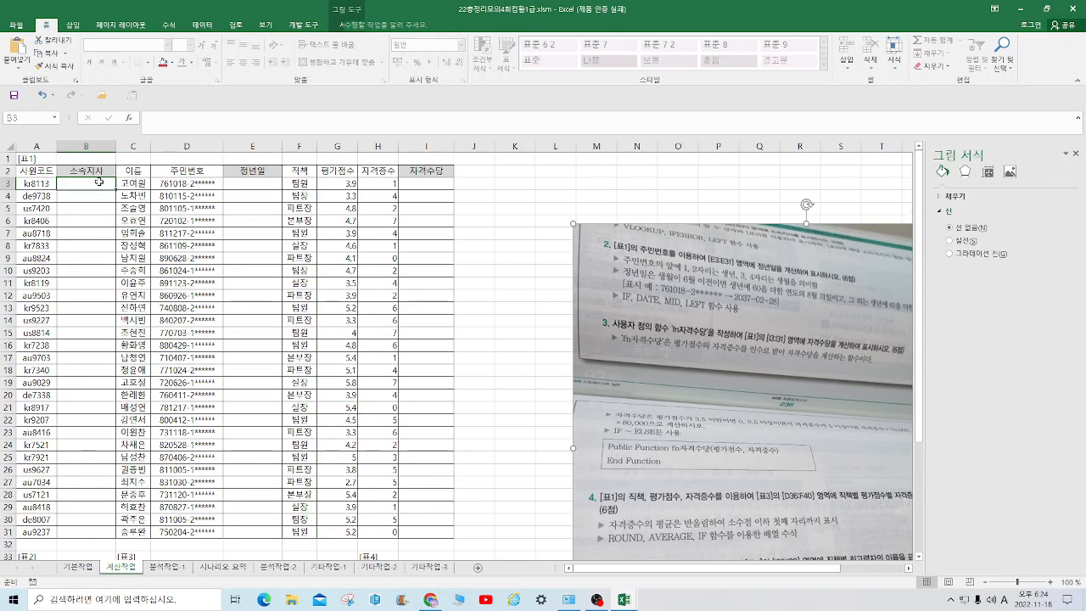
text(=)
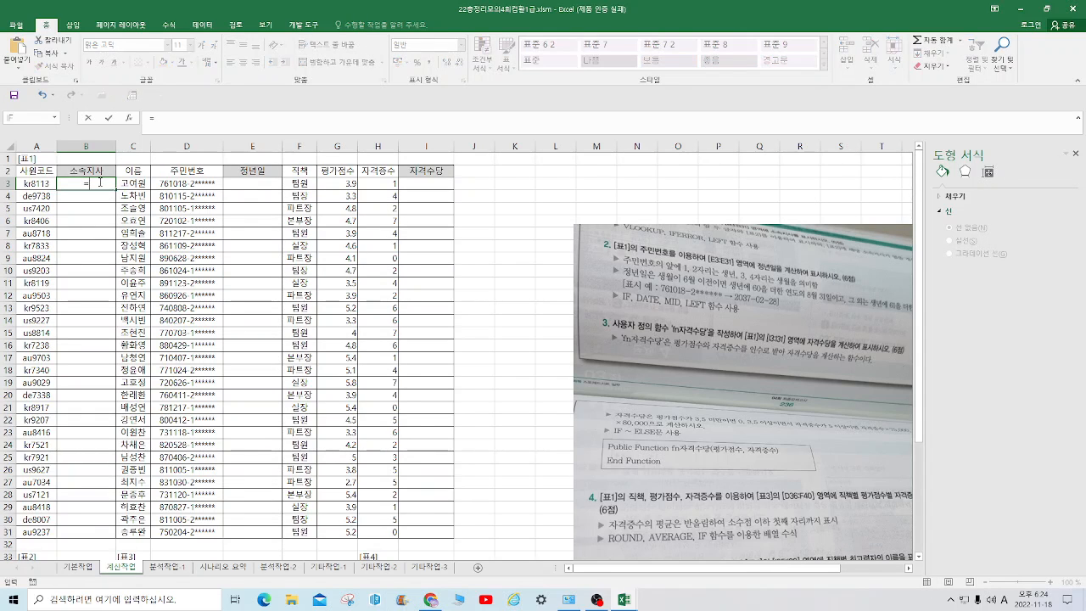
text(ife)
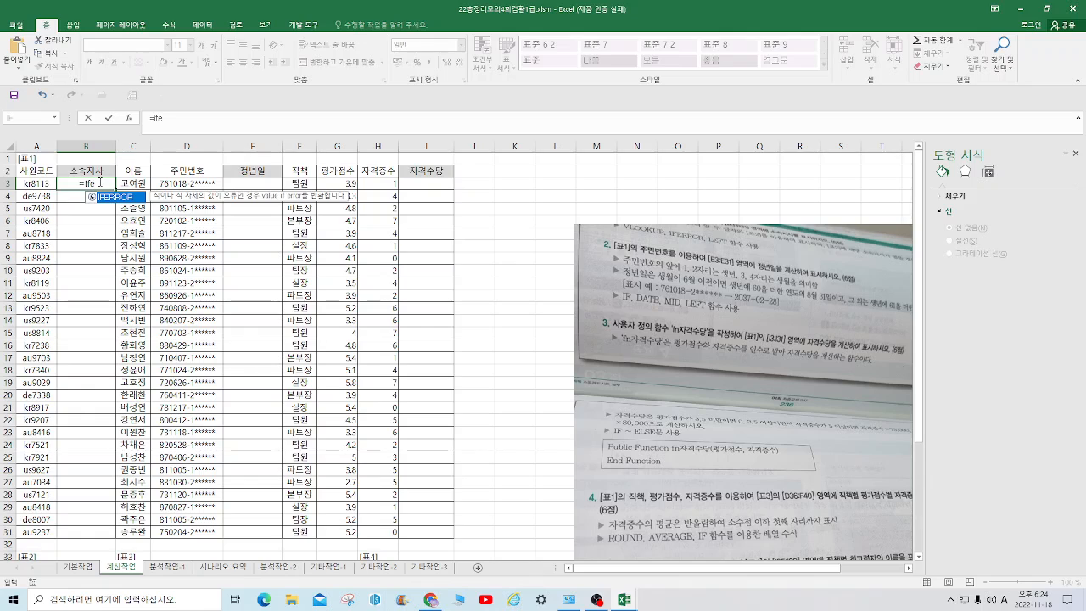
double_click(126, 198)
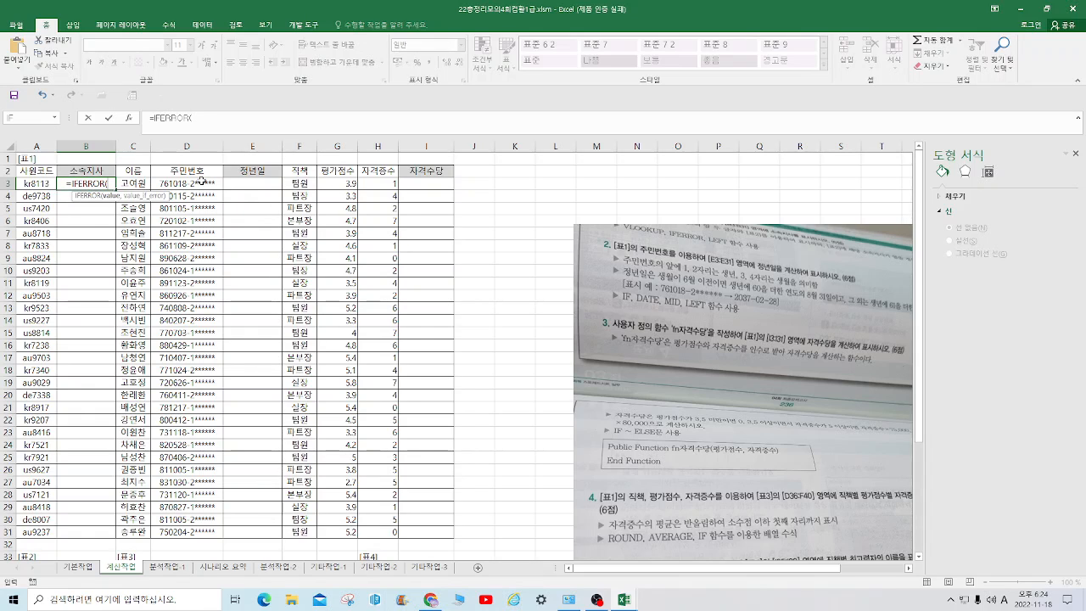
text(vl)
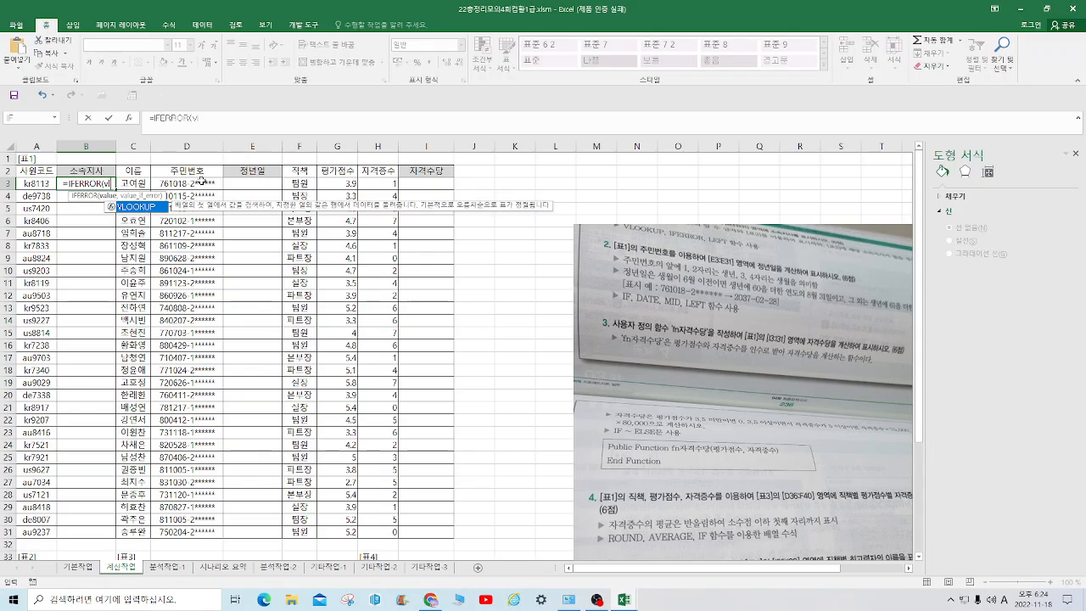
double_click(152, 206)
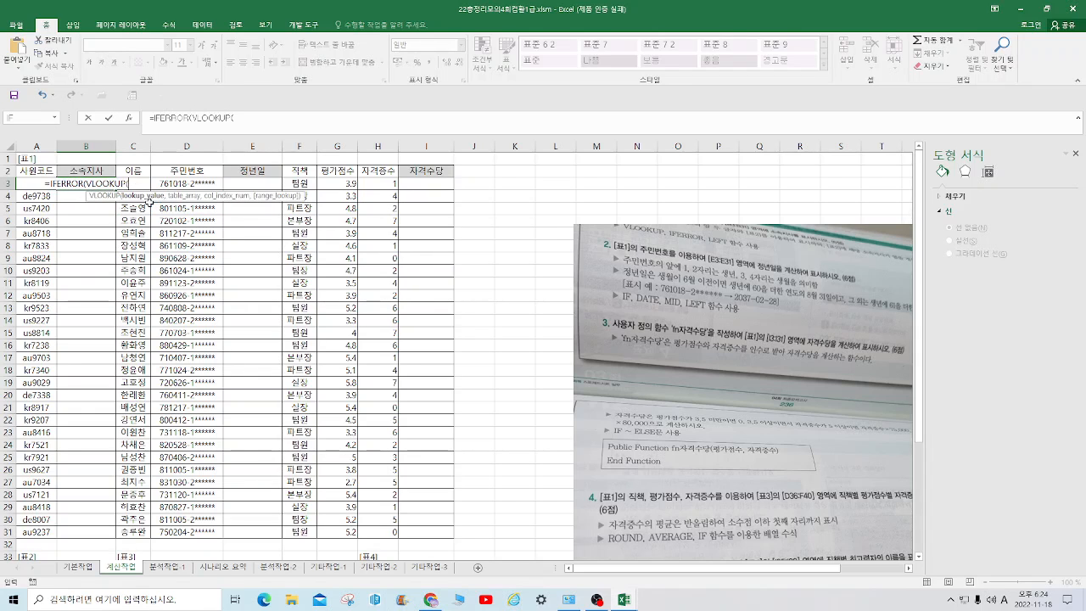
click(131, 118)
Set the Lookup_value of VLOOKUP to left(A3,2)
click(37, 183)
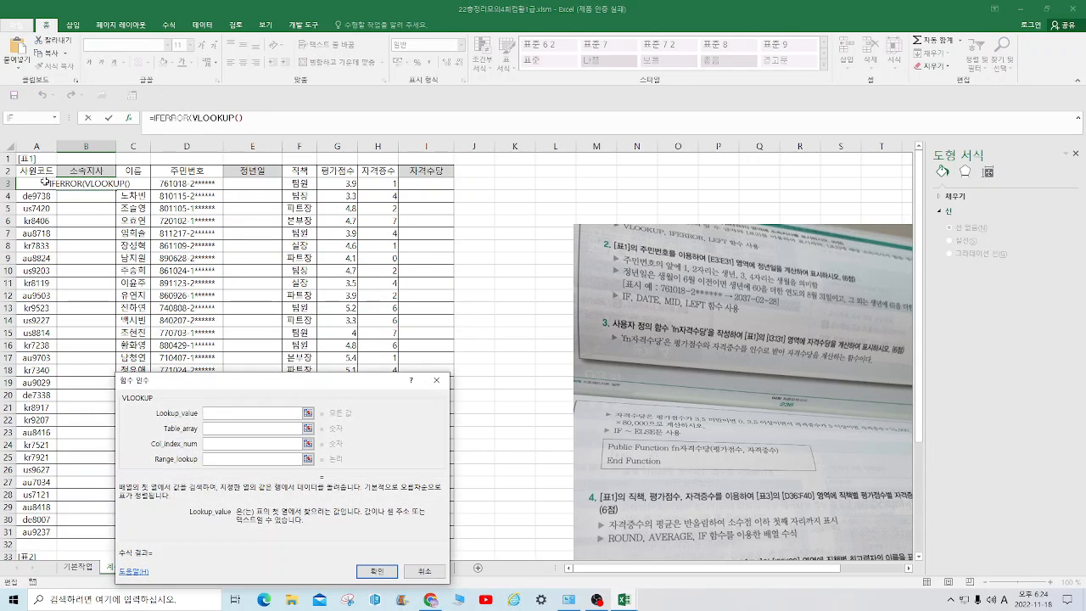
text(,2)
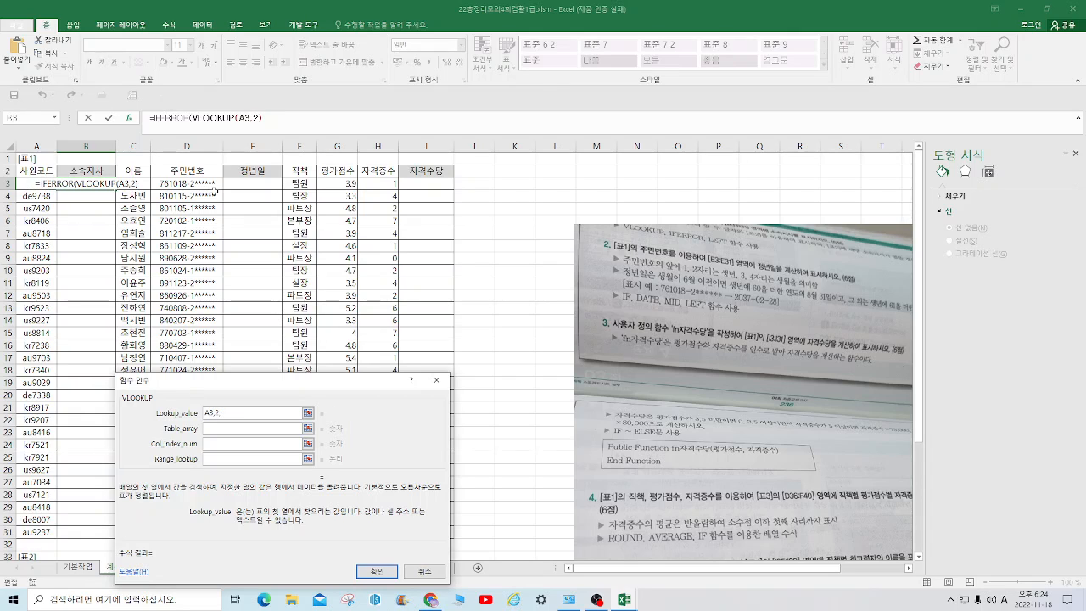
key(BackSpace)
key(BackSpace)
key(BackSpace)
key(BackSpace)
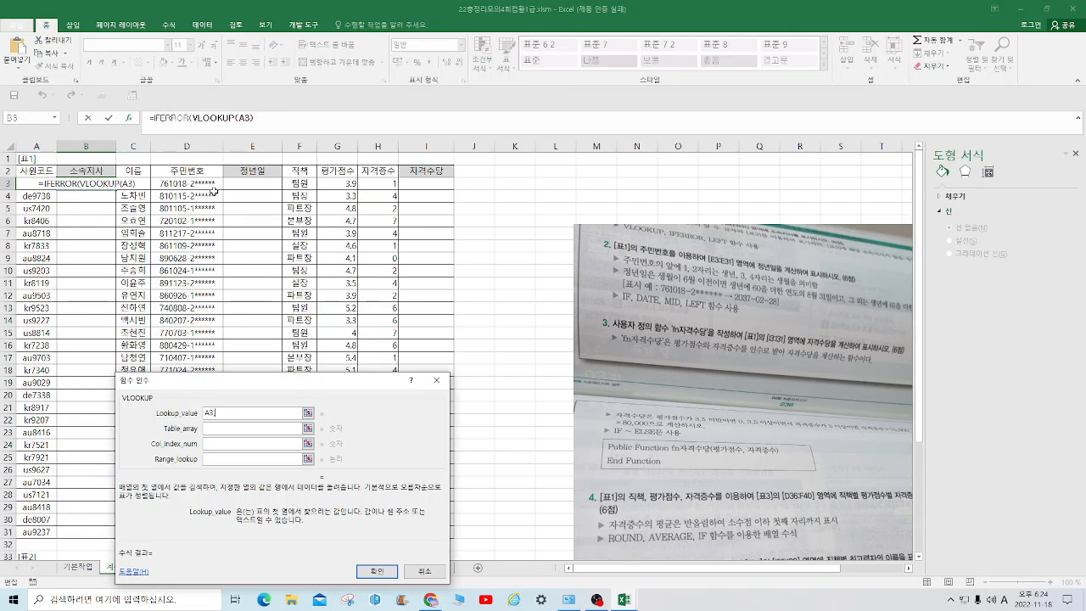
text(left(A3)
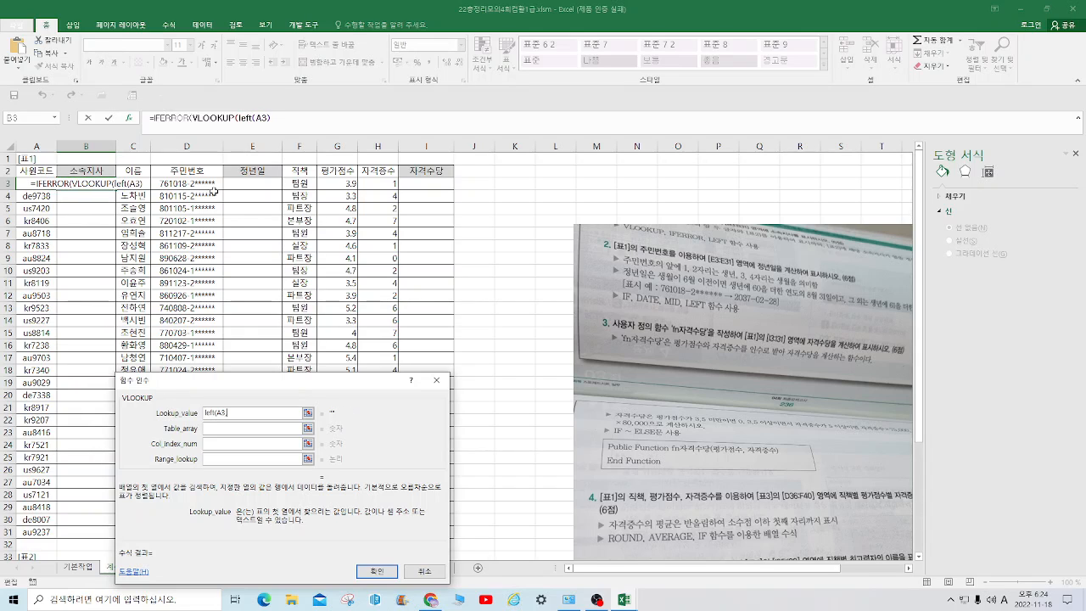
text(,2))
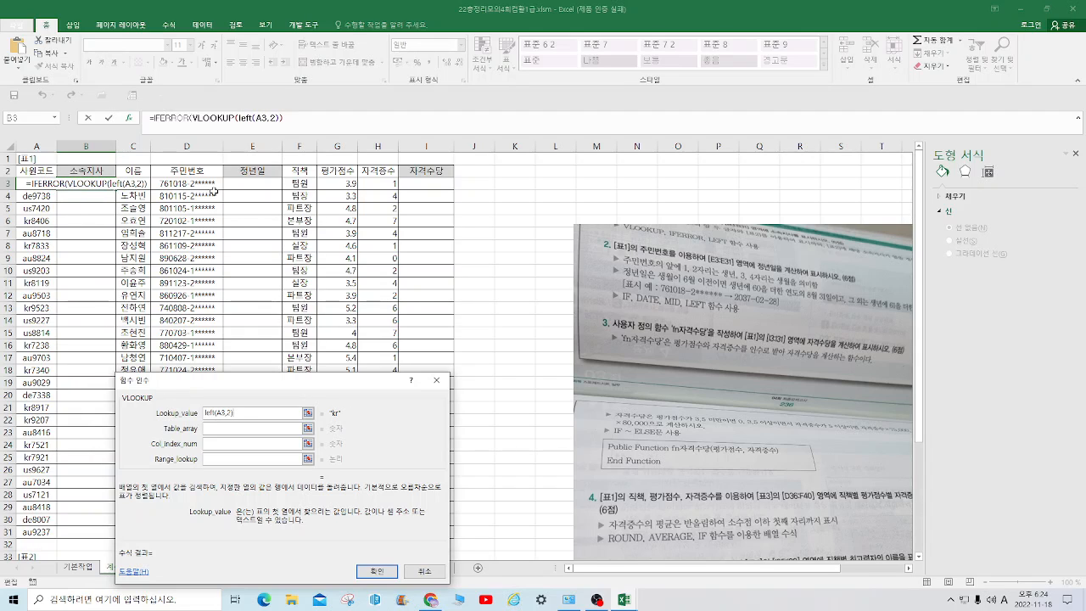
Set the Table_array of VLOOKUP to the code table of [표2] as the absolute range $A$35:$B$40
key(Tab)
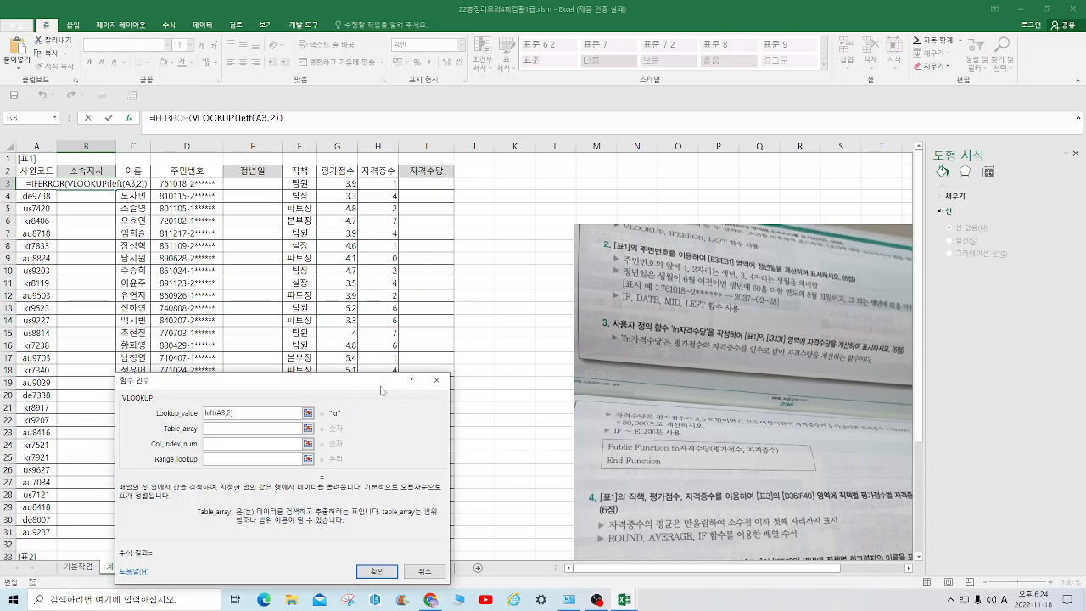
drag(381, 390, 578, 356)
scroll(108, 392, down, 6)
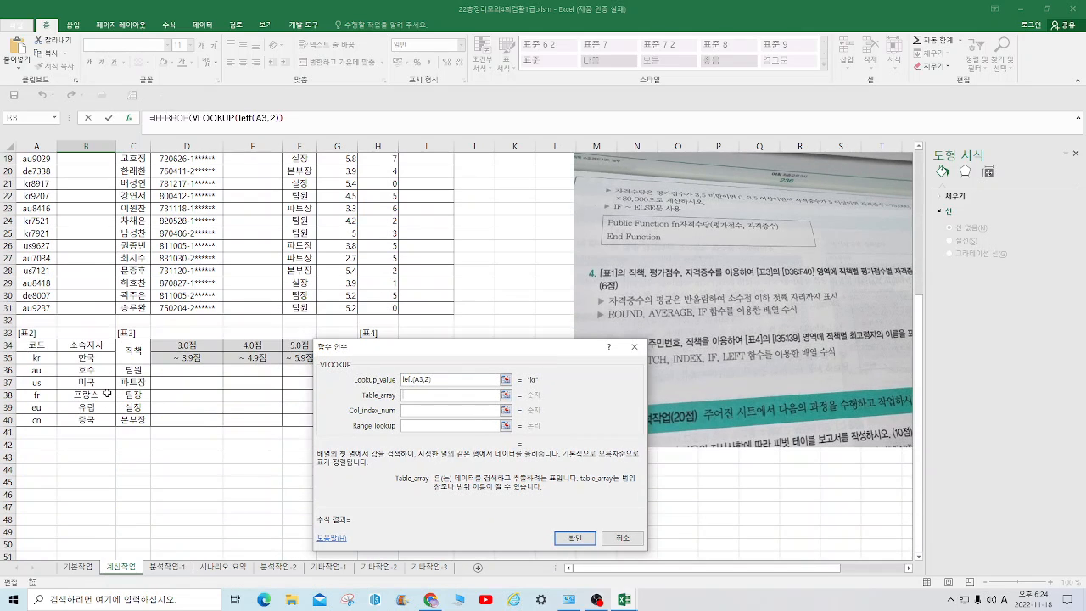
drag(37, 357, 86, 418)
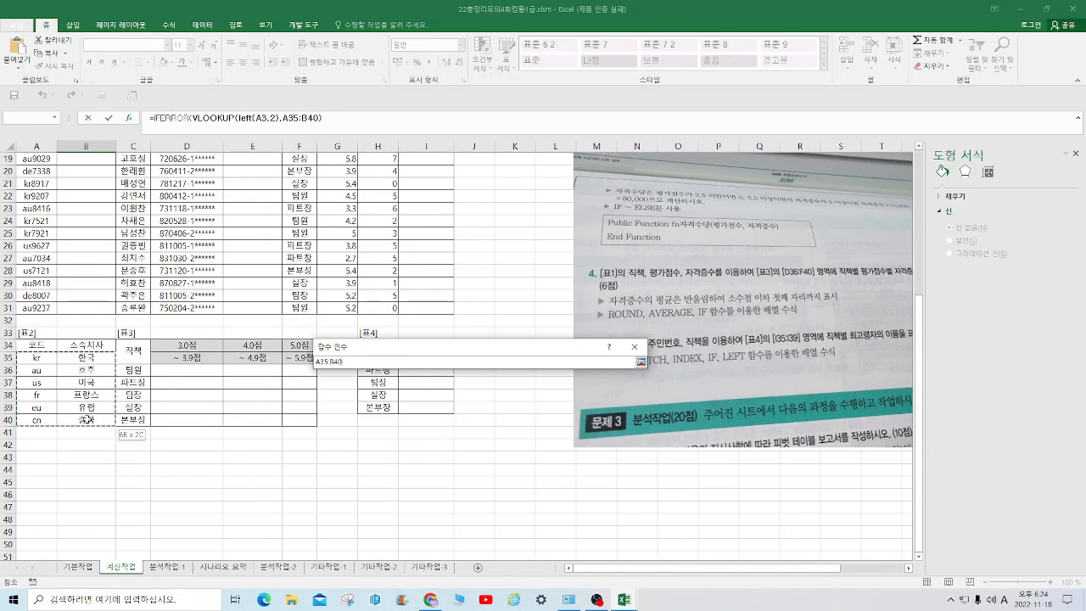
key(F4)
scroll(255, 424, up, 6)
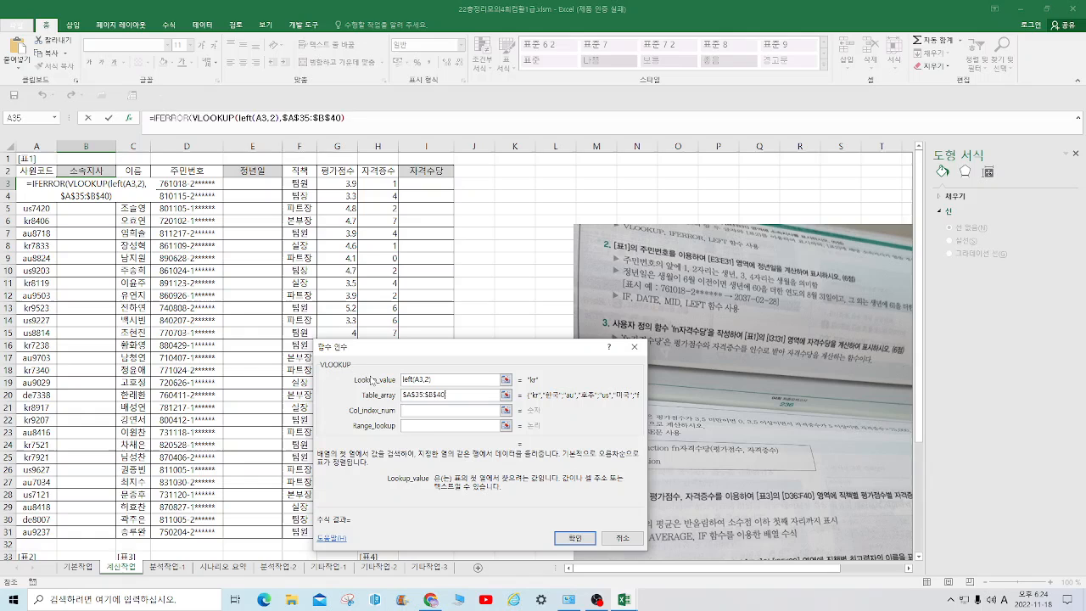
Set the Col_index_num of VLOOKUP to 2 and its Range_lookup to 0
click(424, 411)
text(2)
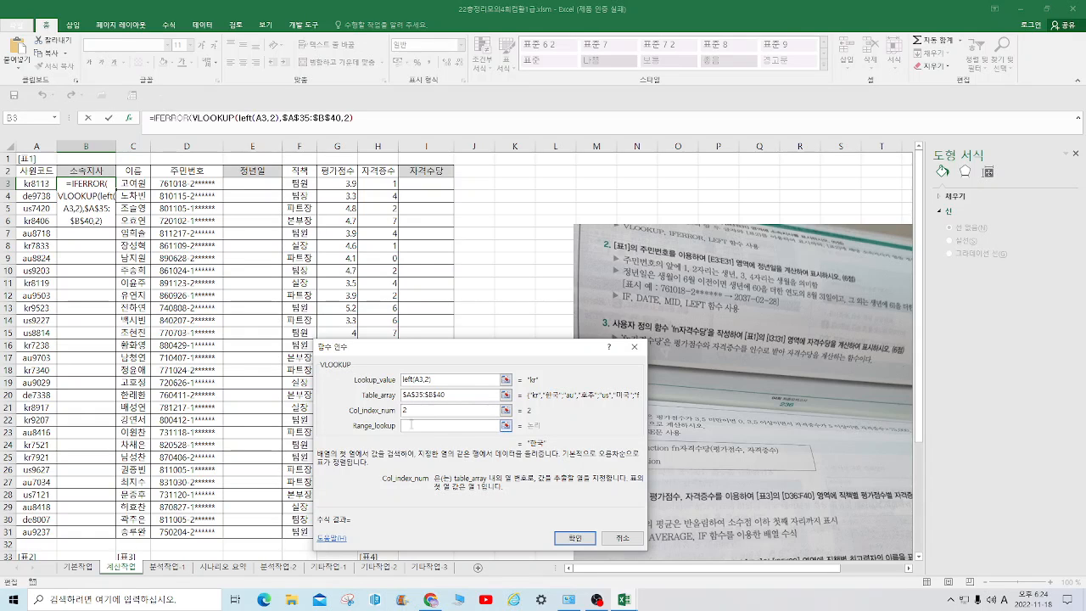
click(409, 424)
text(0)
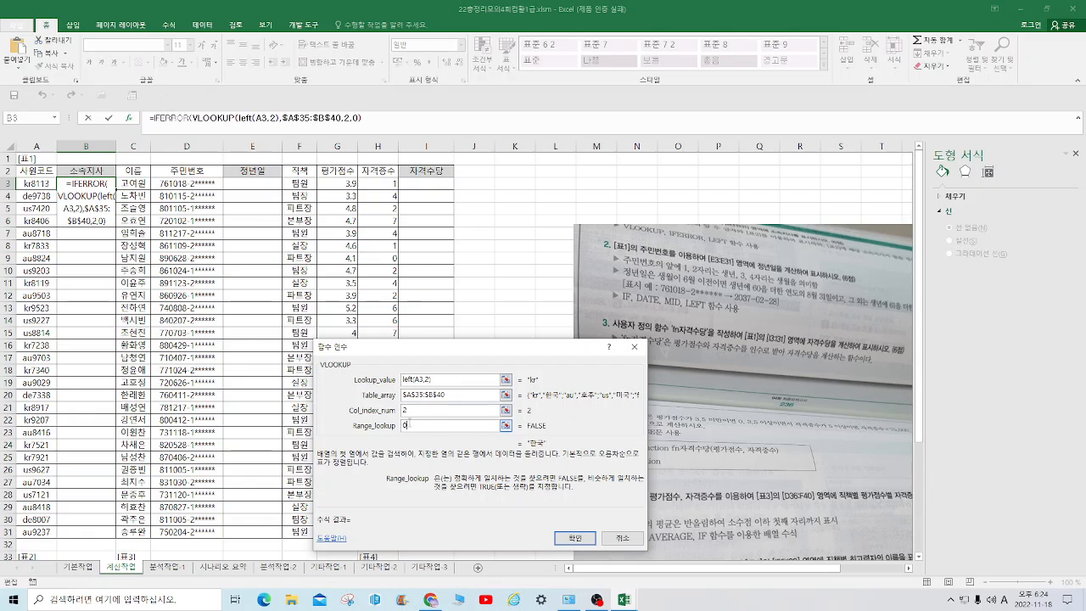
Set the Value_if_error of IFERROR to 해당지사없음 and fill the completed B3 formula down to B31
click(156, 118)
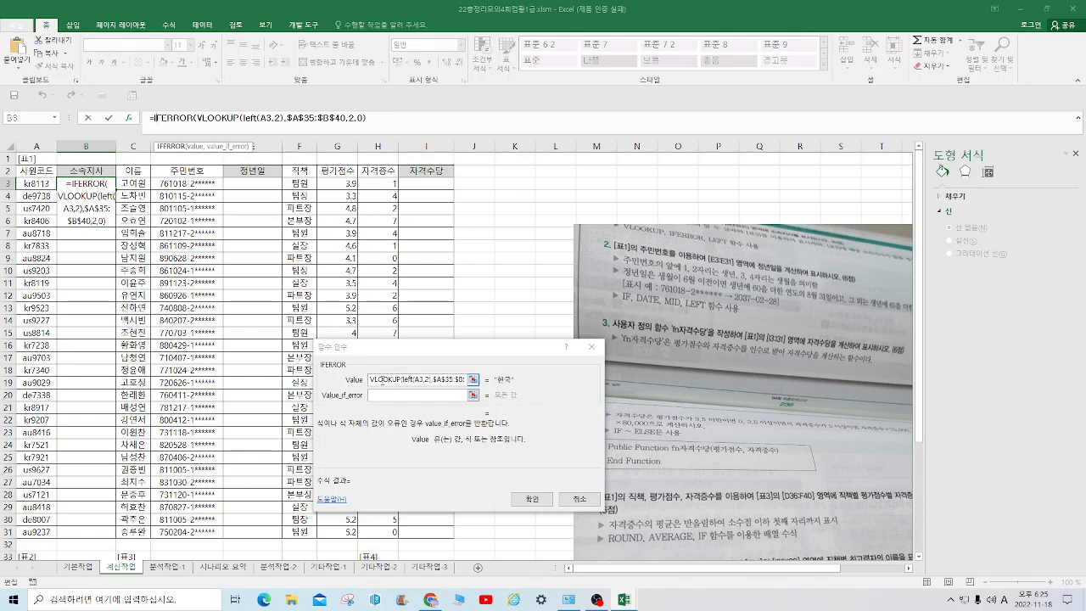
key(Tab)
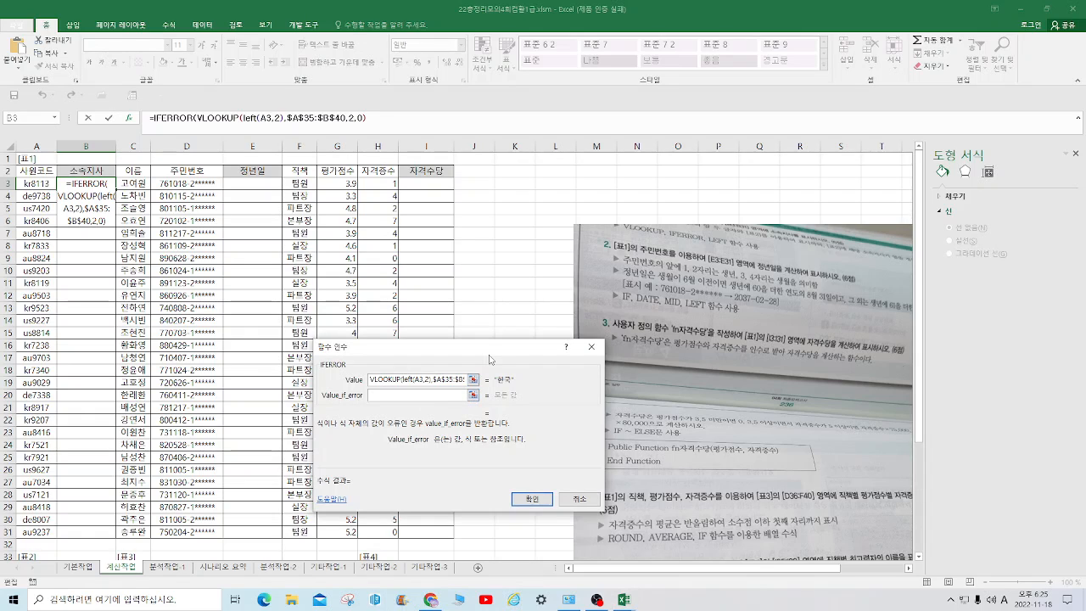
text(ㅎㅐ당지사)
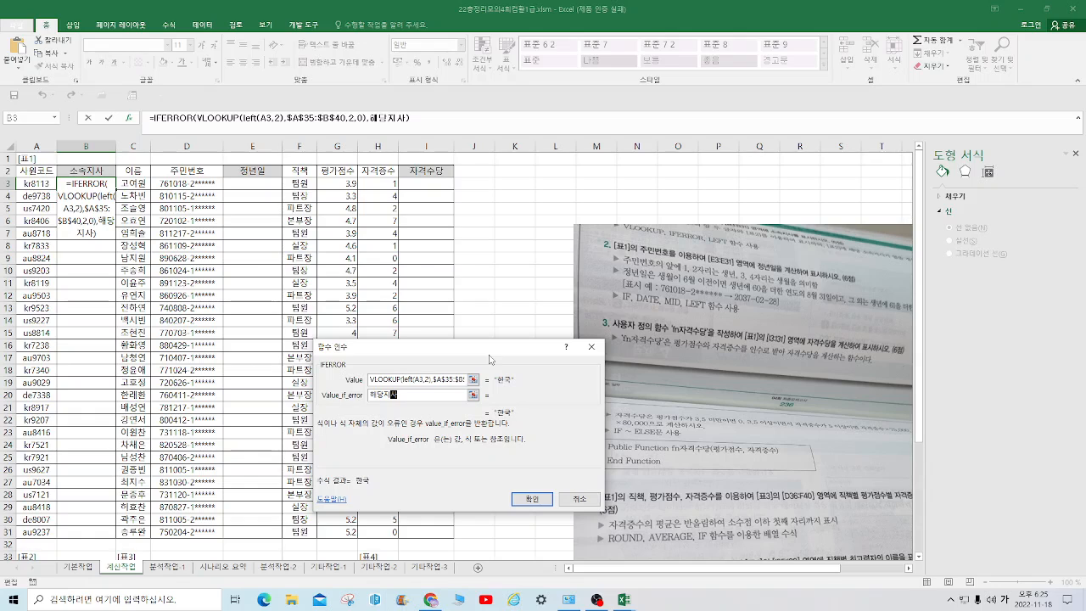
text(없음)
key(Return)
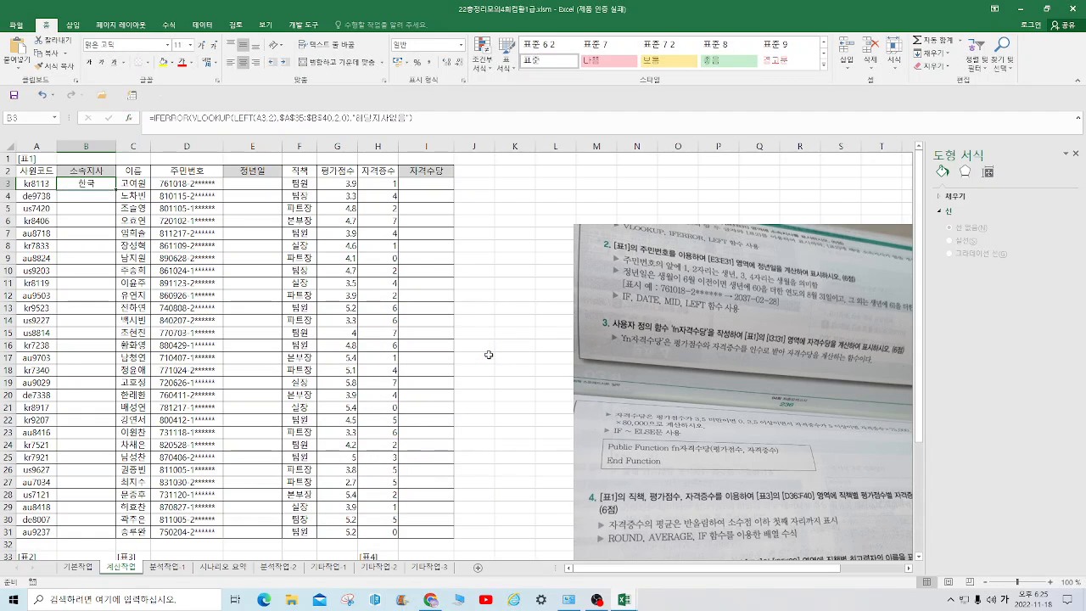
drag(115, 193, 98, 538)
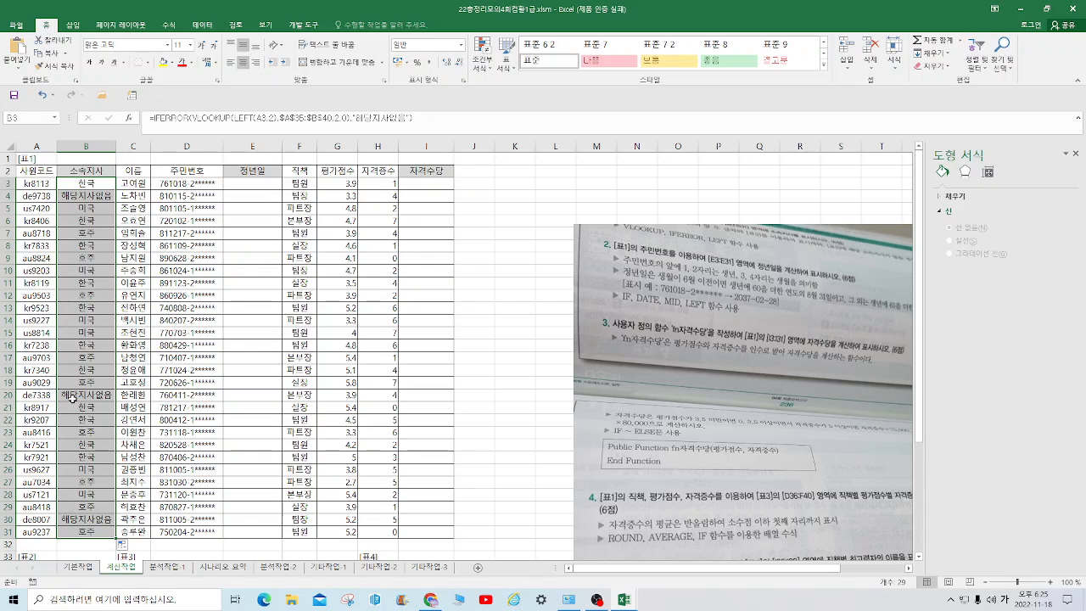
In E3 of the 정년일 column, start an IF formula with the condition mid(D3,3,2)*1<=6
click(266, 187)
text(=)
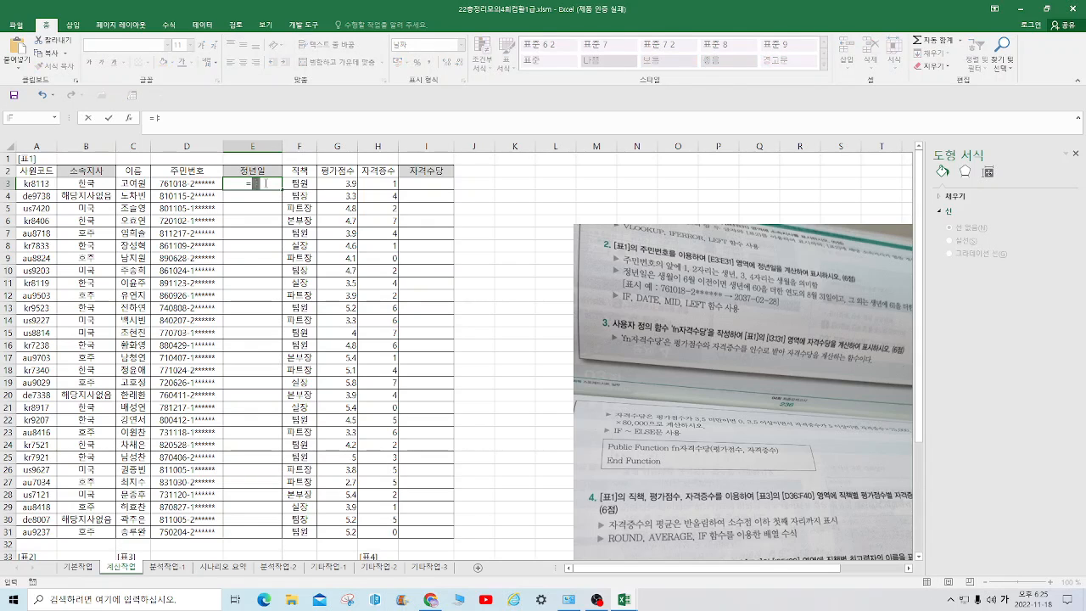
text(if(mid()
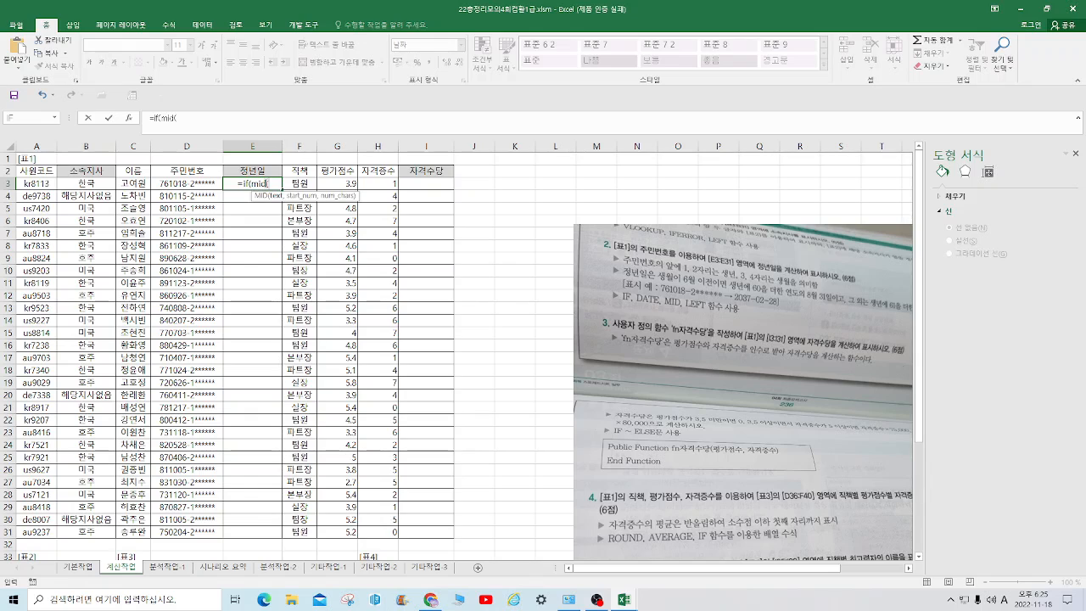
click(195, 184)
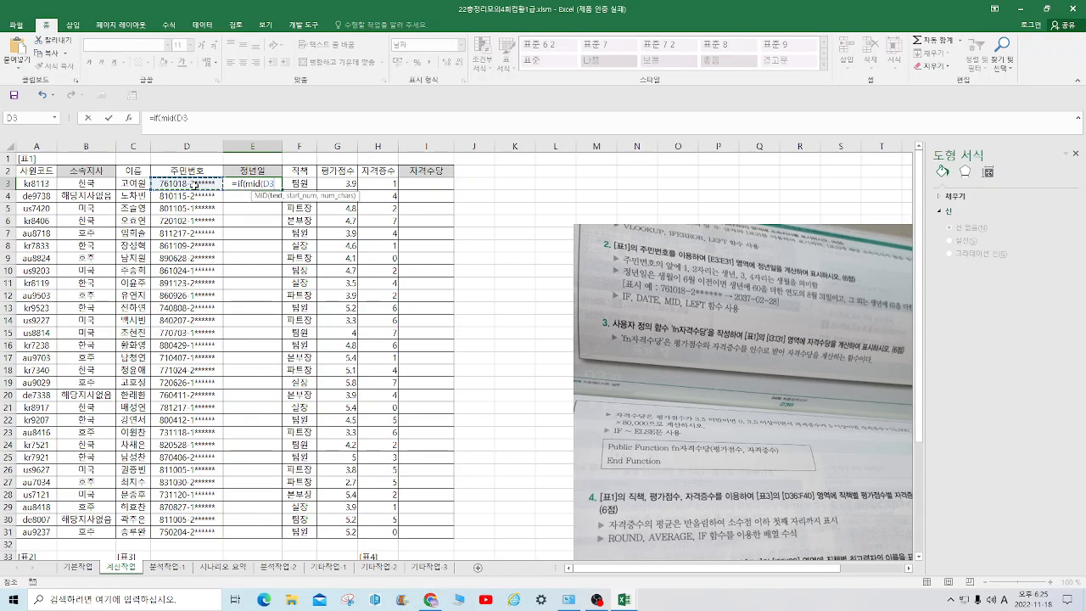
text(,3,2))
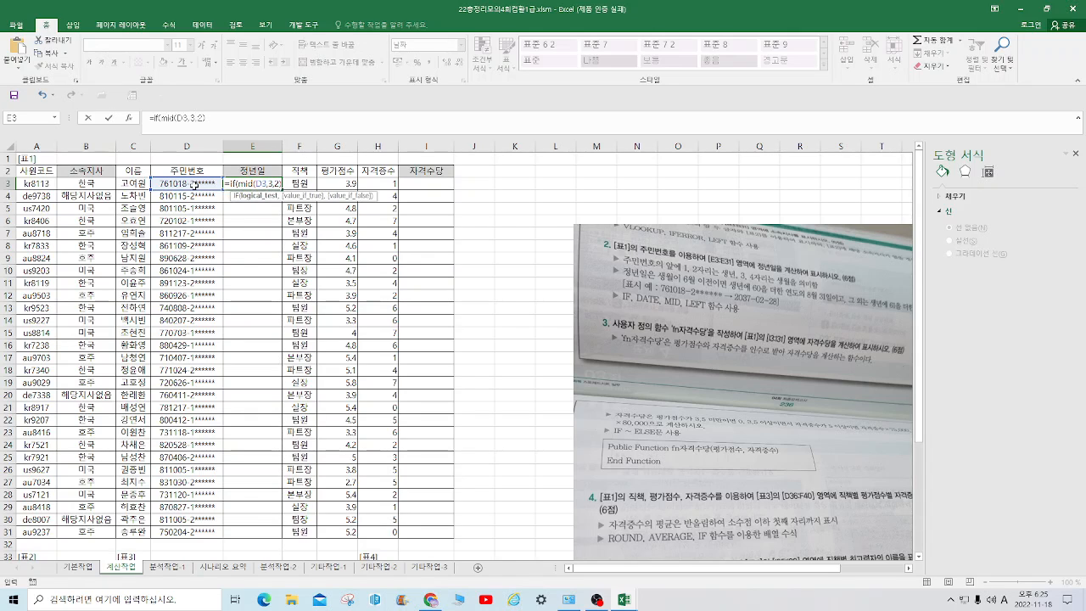
text(*1)
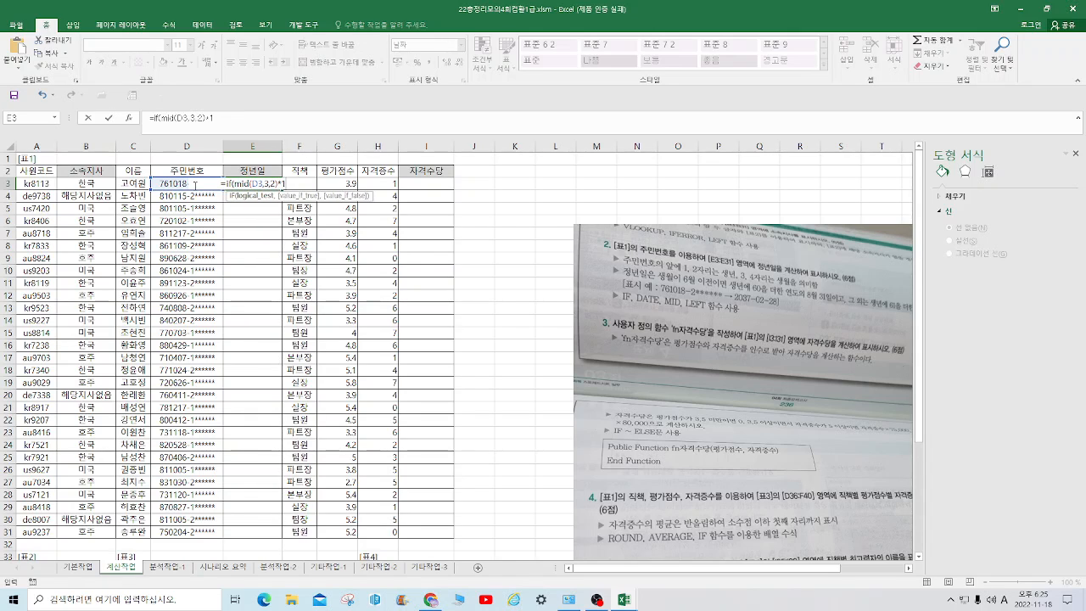
text(<)
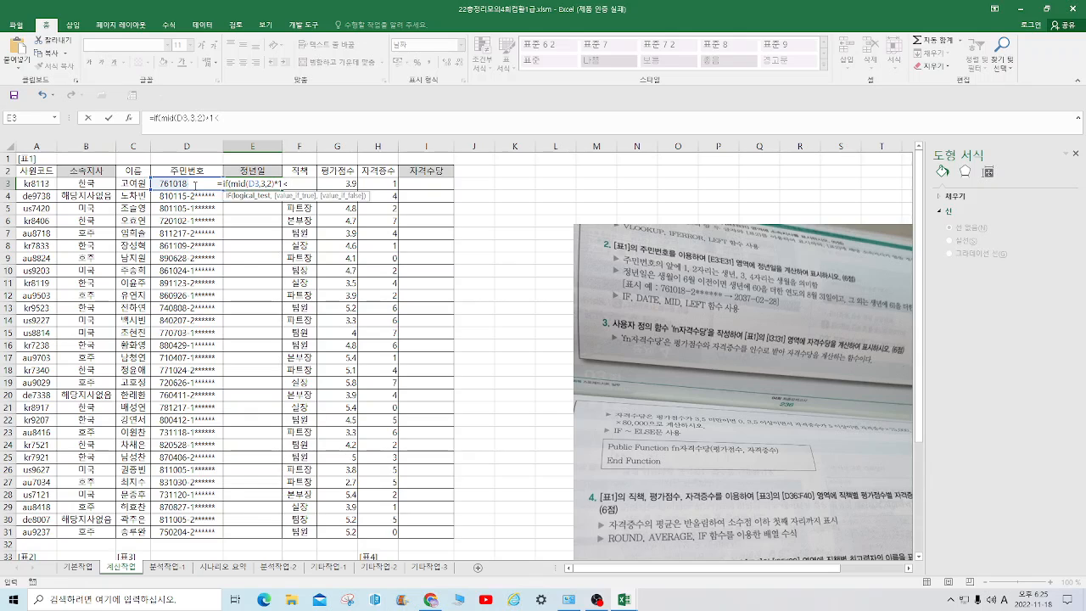
text(=6)
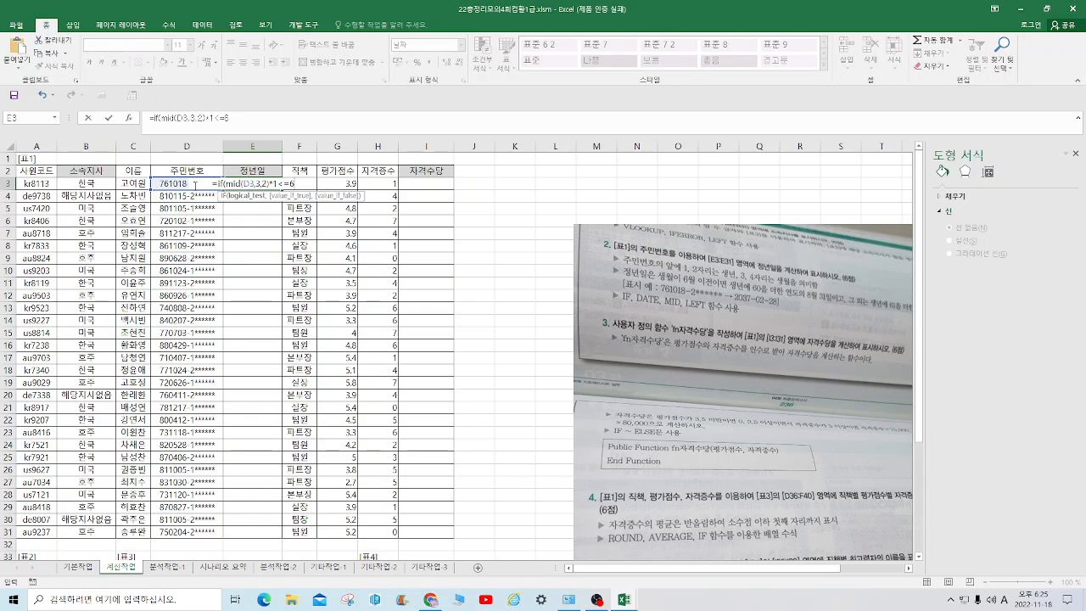
text(,date()
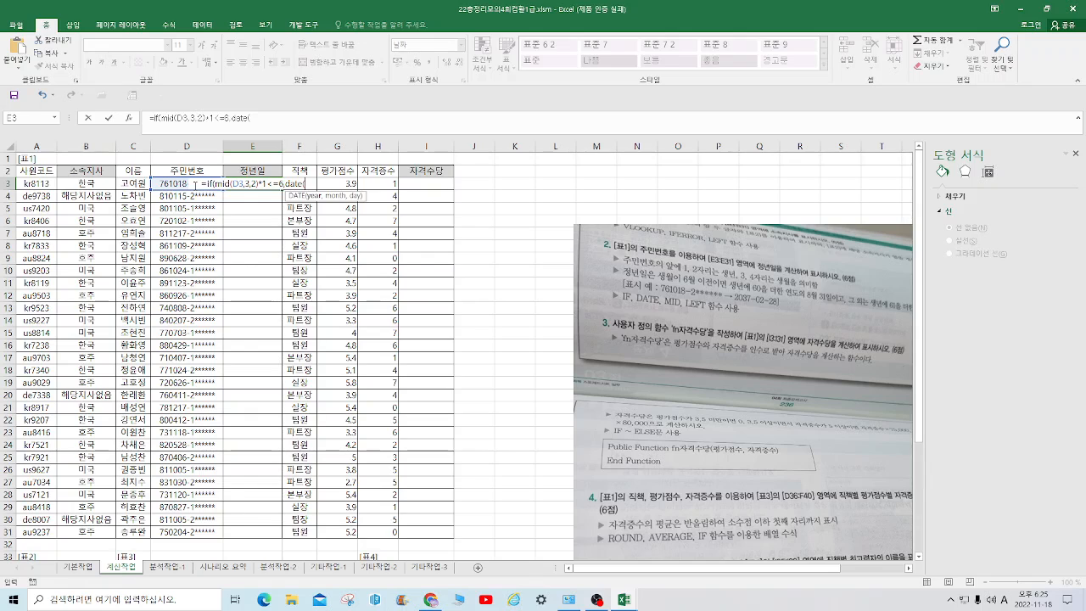
text(l)
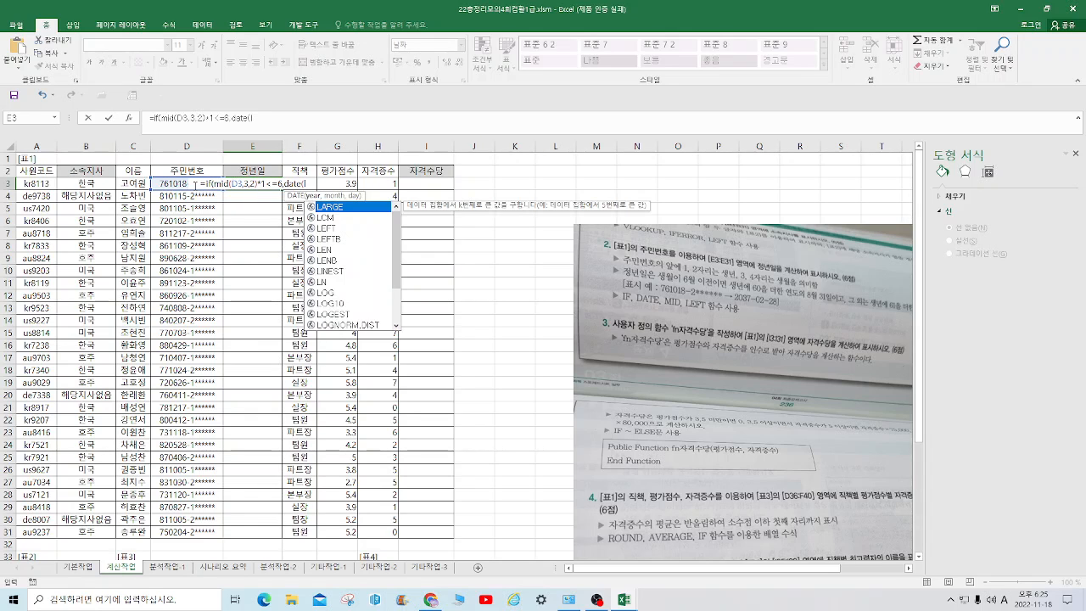
text(eft()
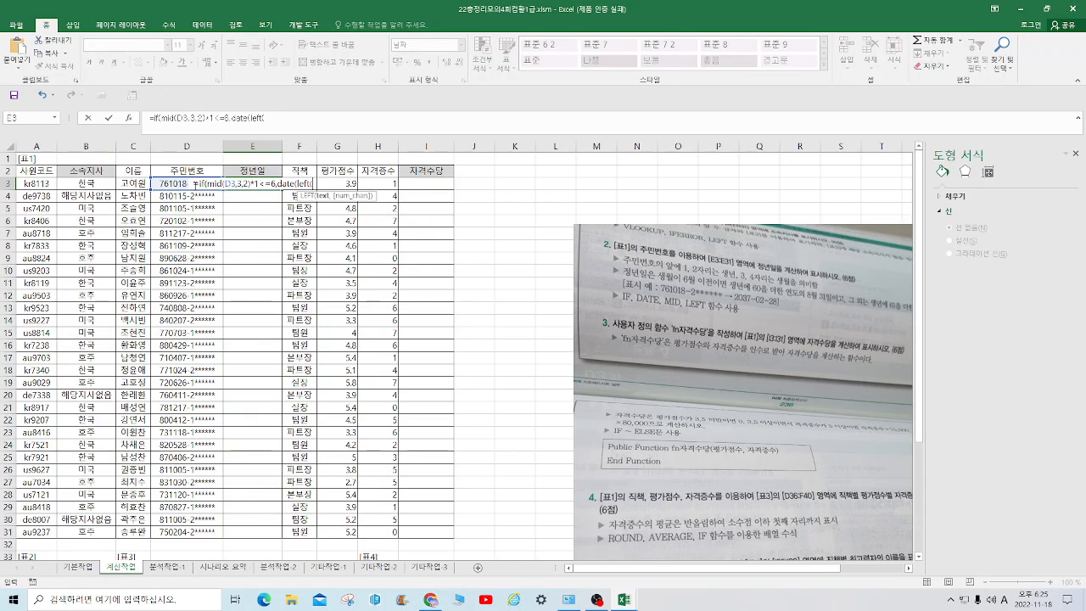
text(D)
text(3,2))
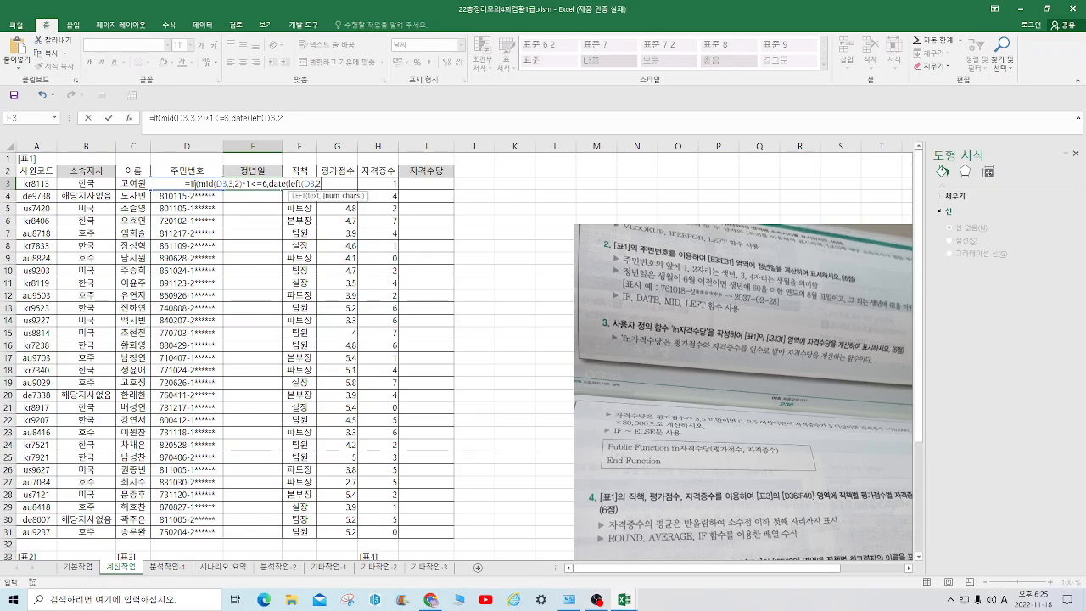
text(,)
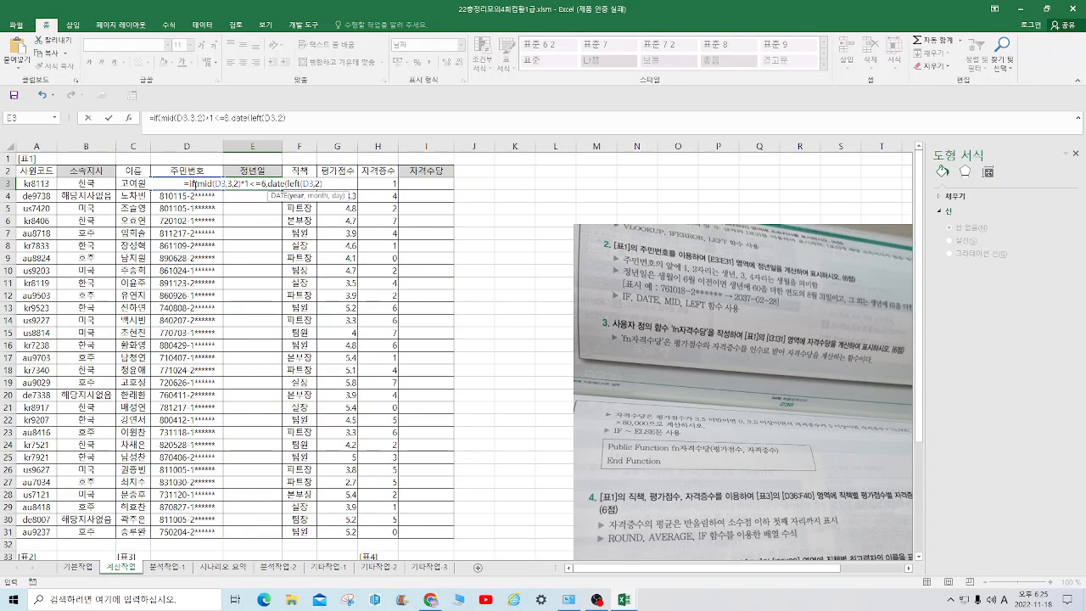
text(+60)
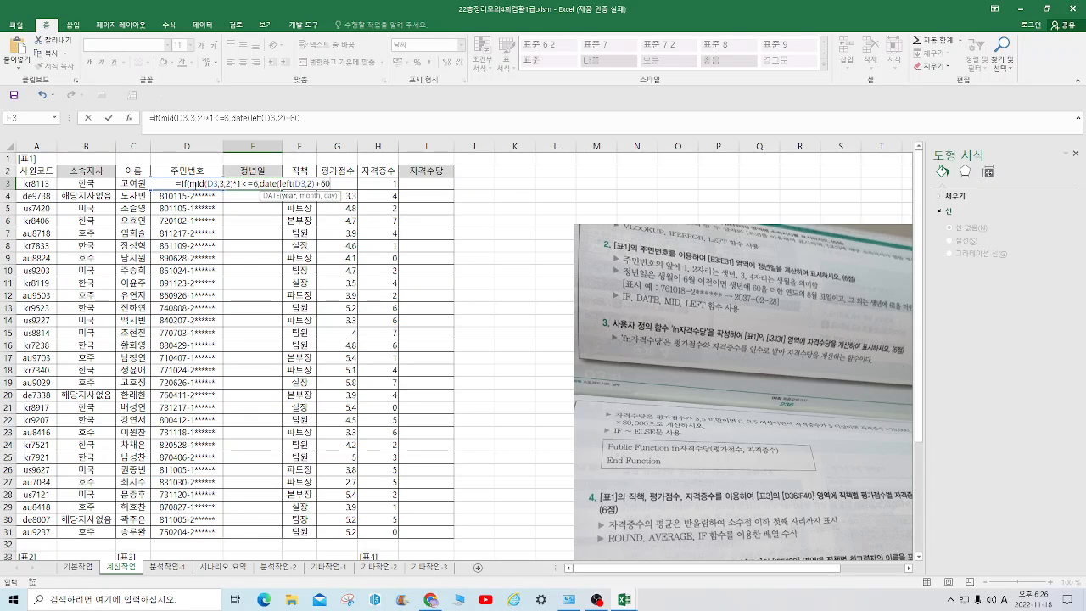
text(,)
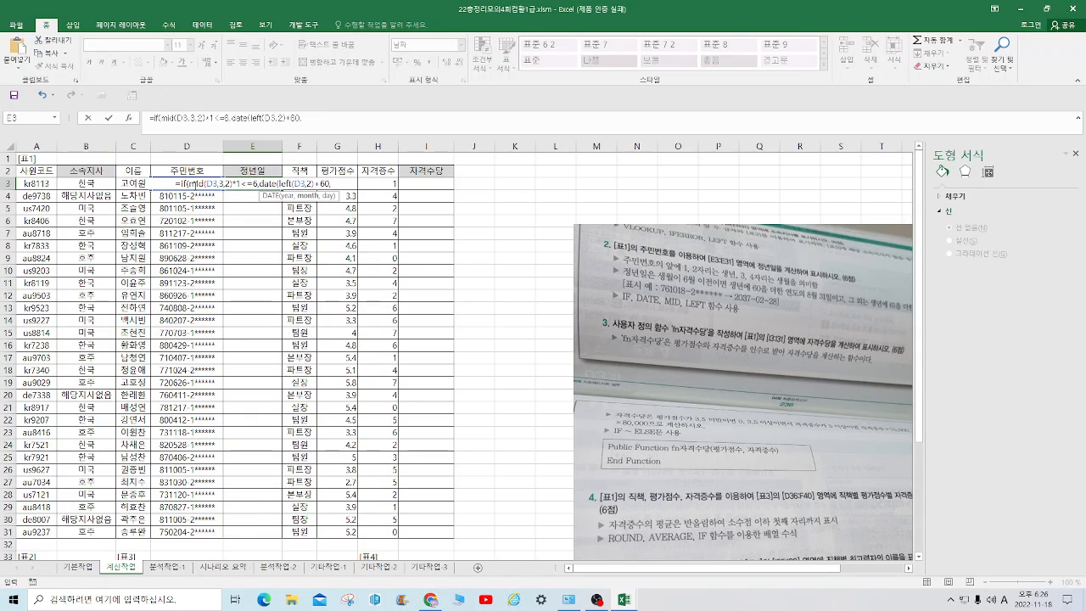
text(8,31)
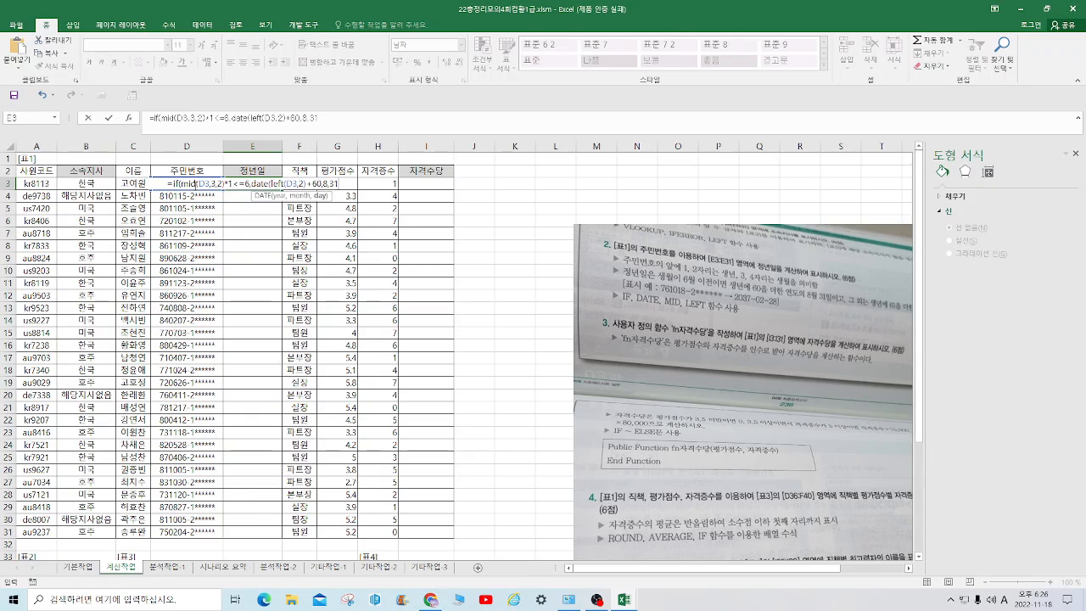
text())
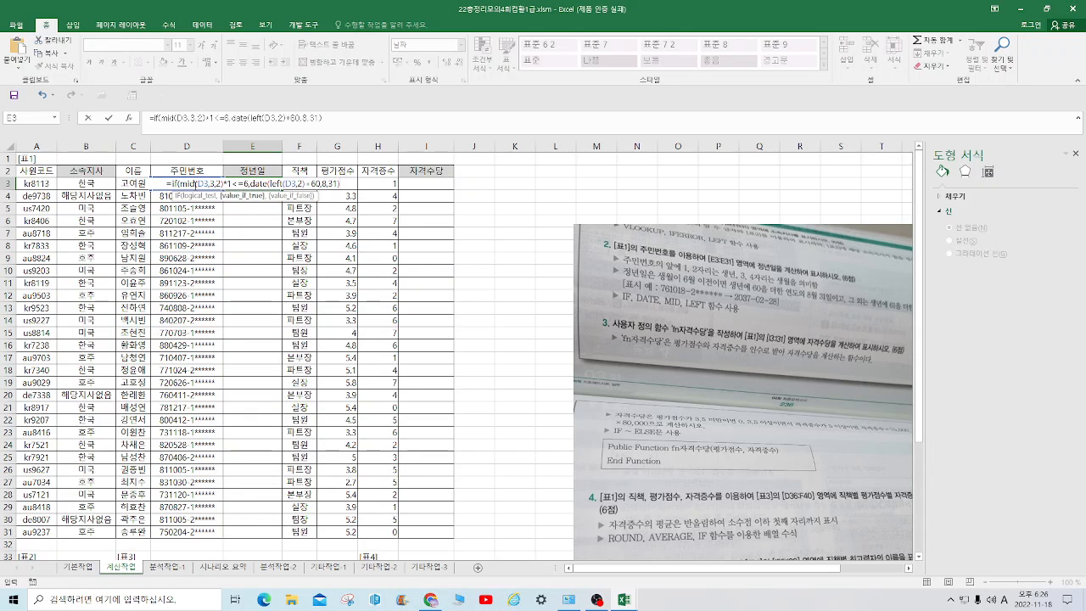
text(,dat)
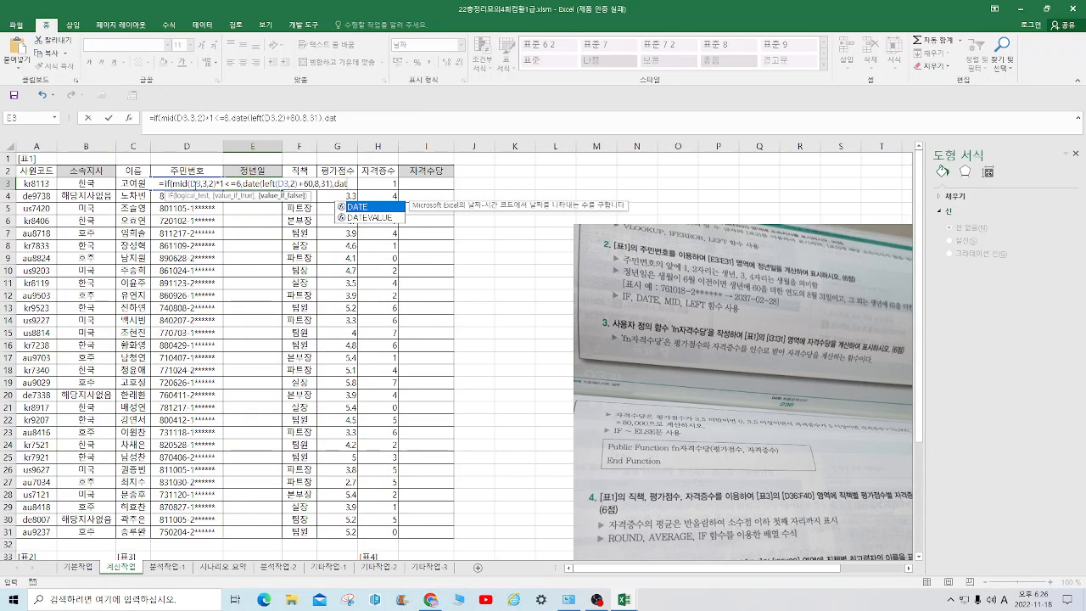
text(e)
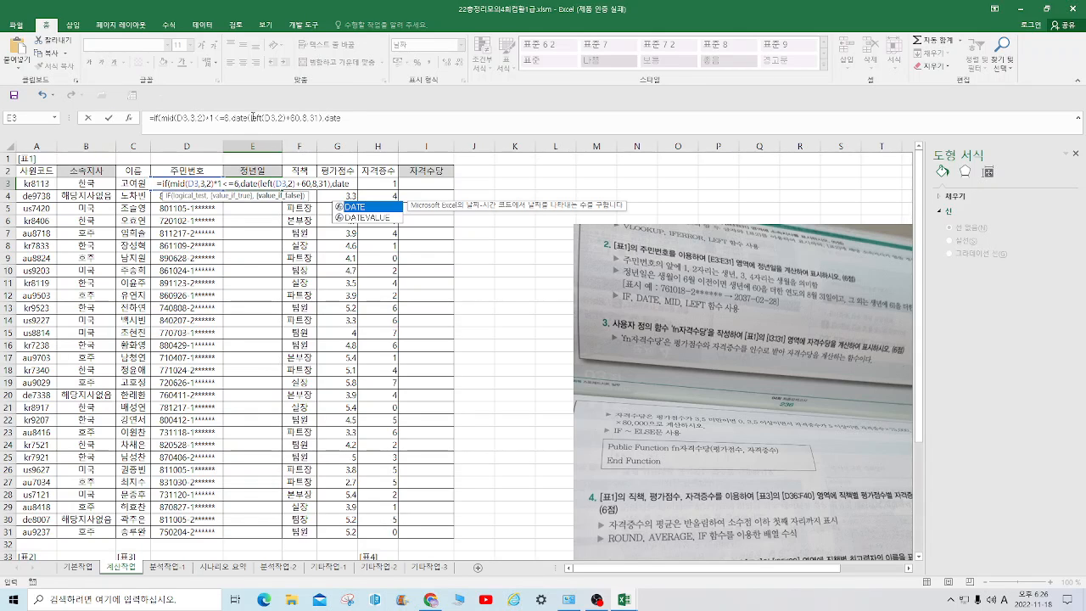
Begin the value if false with date and paste a copy of left(D3,2)+60,8,31) from the first DATE after it
drag(250, 118, 321, 120)
right_click(314, 118)
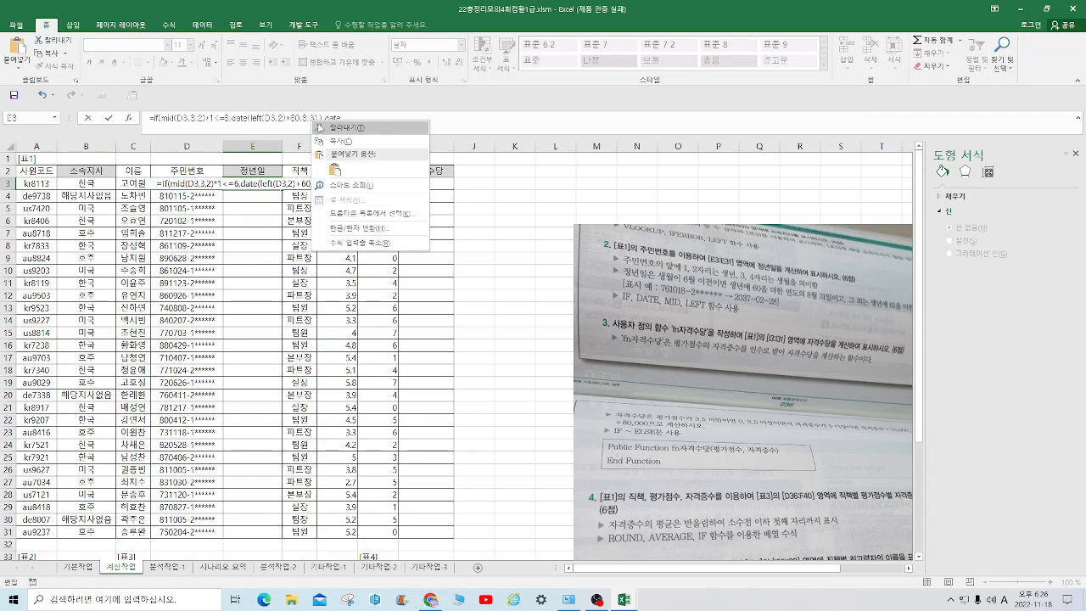
click(339, 141)
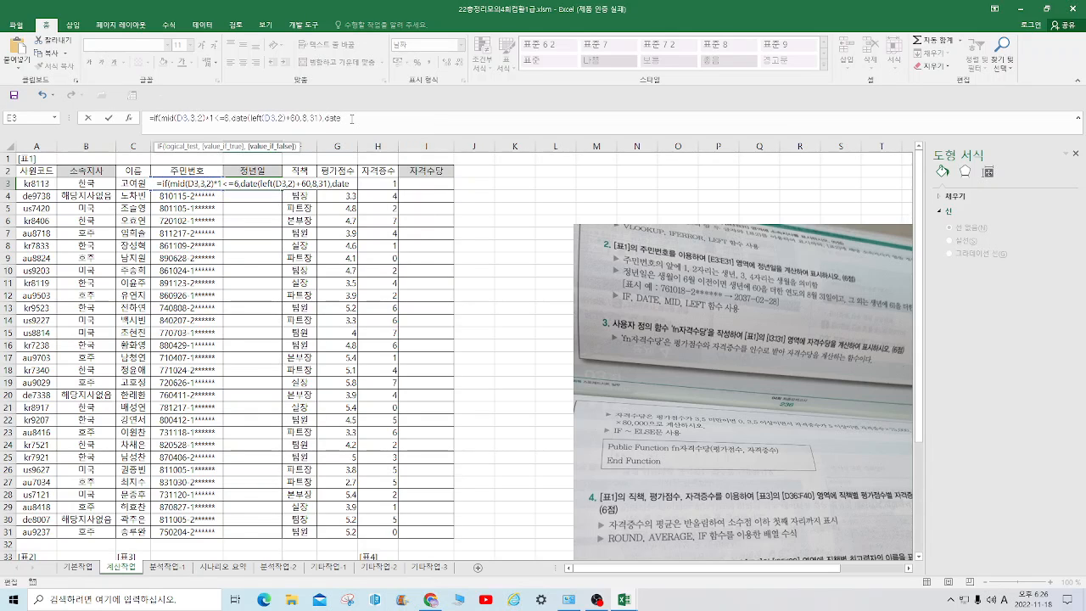
key(ctrl+v)
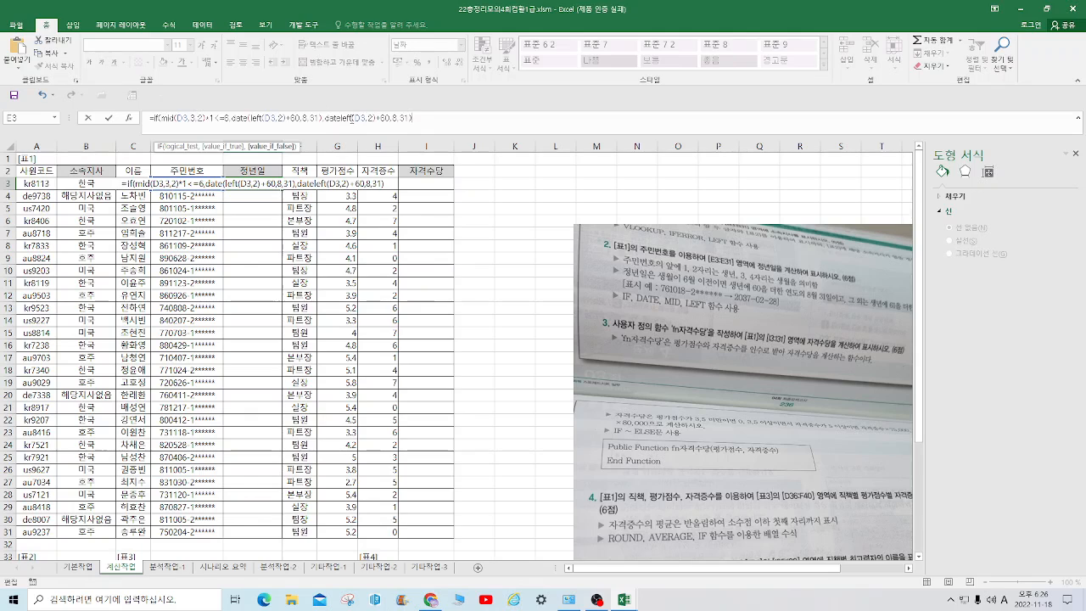
click(435, 122)
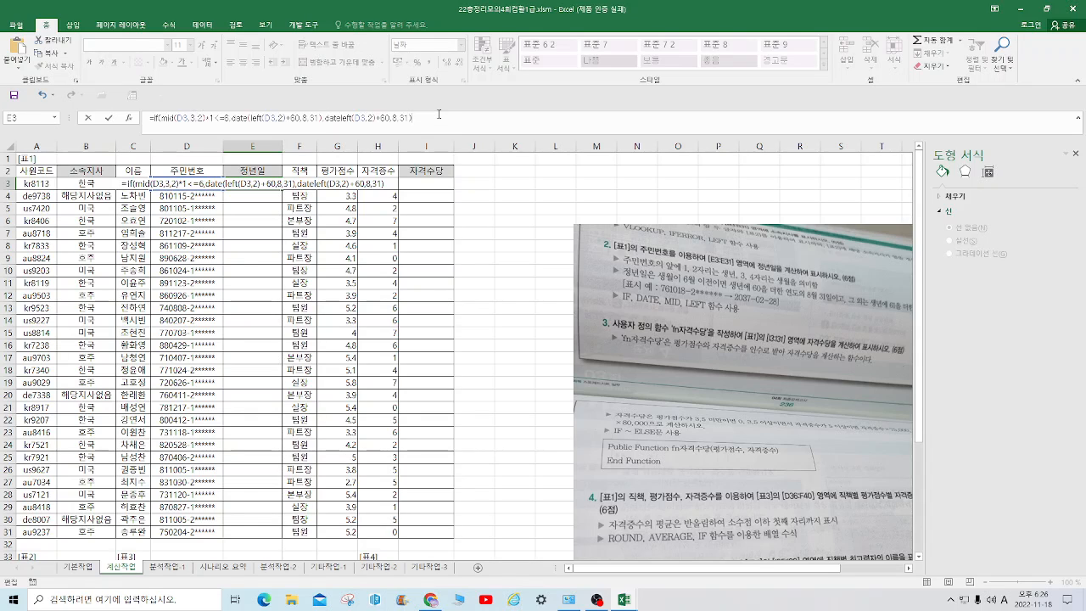
Change the pasted DATE arguments to left(D3,2)+61,2,28) and try to enter the formula in E3
key(BackSpace)
key(BackSpace)
key(BackSpace)
key(BackSpace)
key(BackSpace)
key(BackSpace)
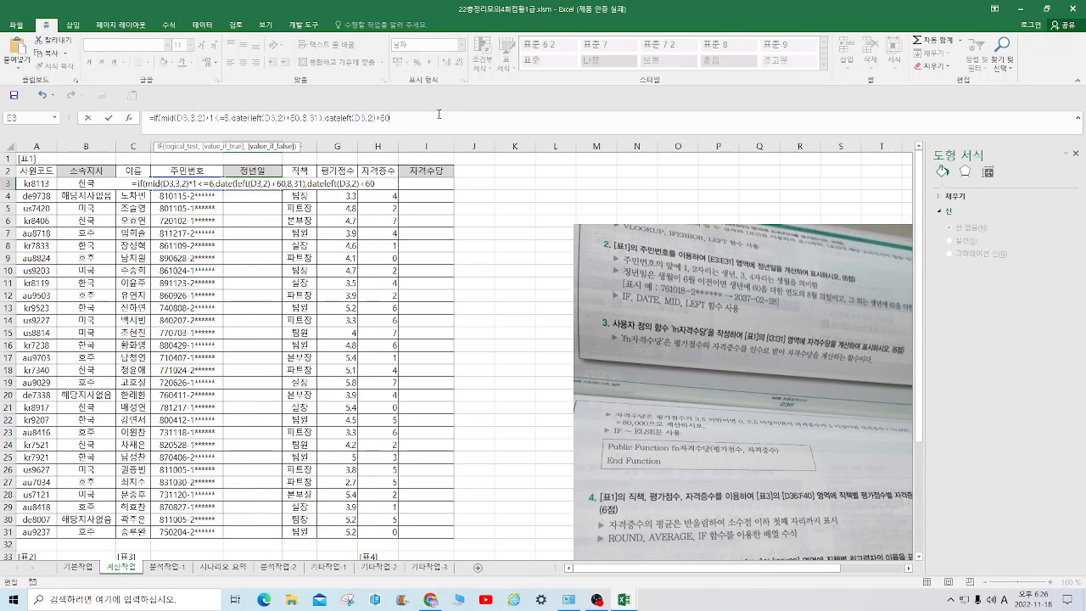
key(BackSpace)
text(1,)
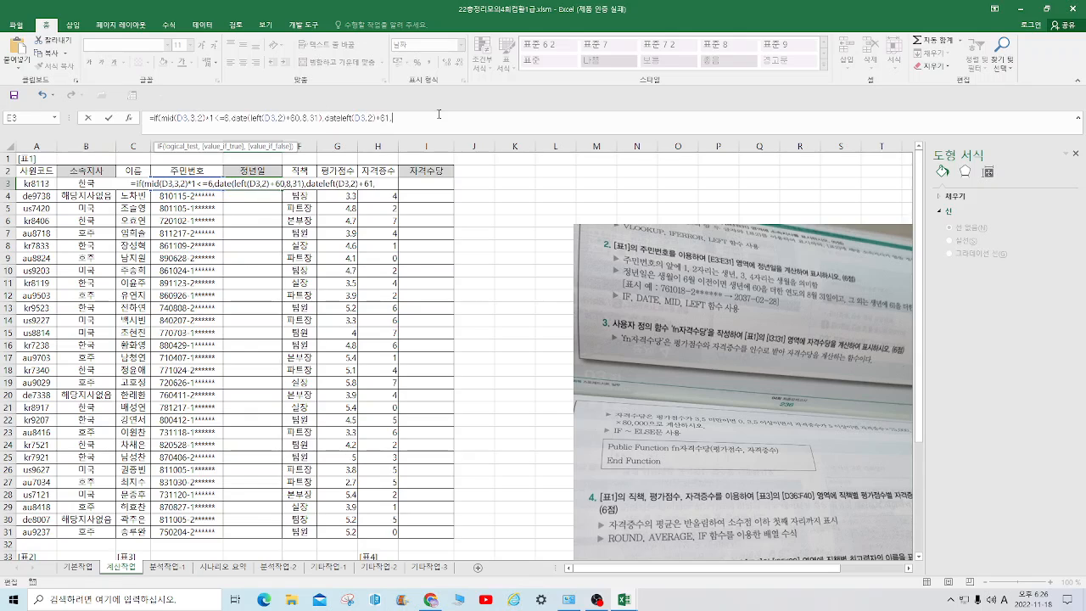
text(2,28)
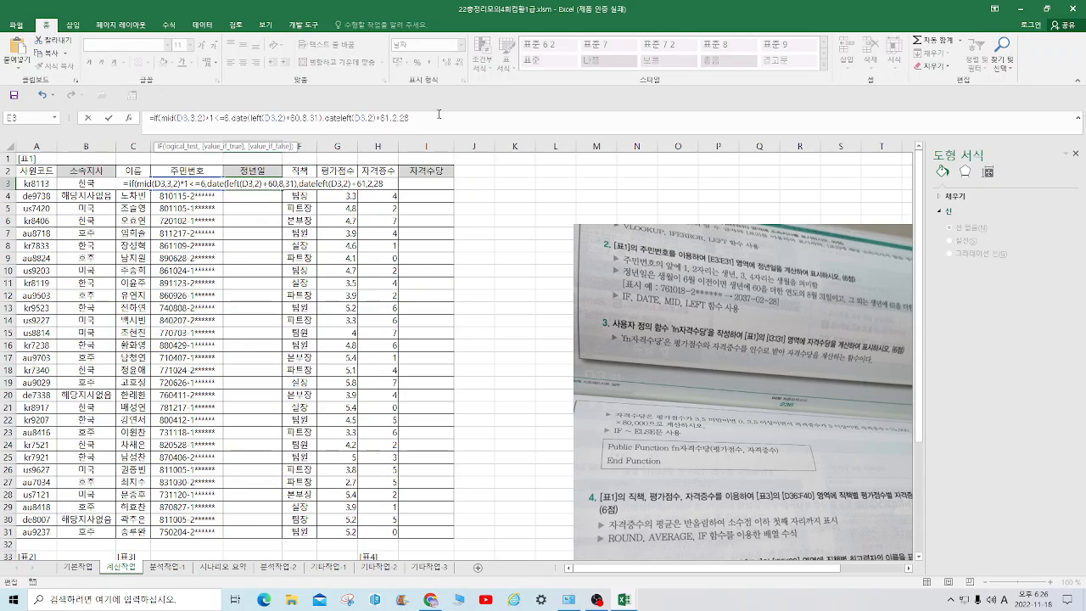
text())
key(Return)
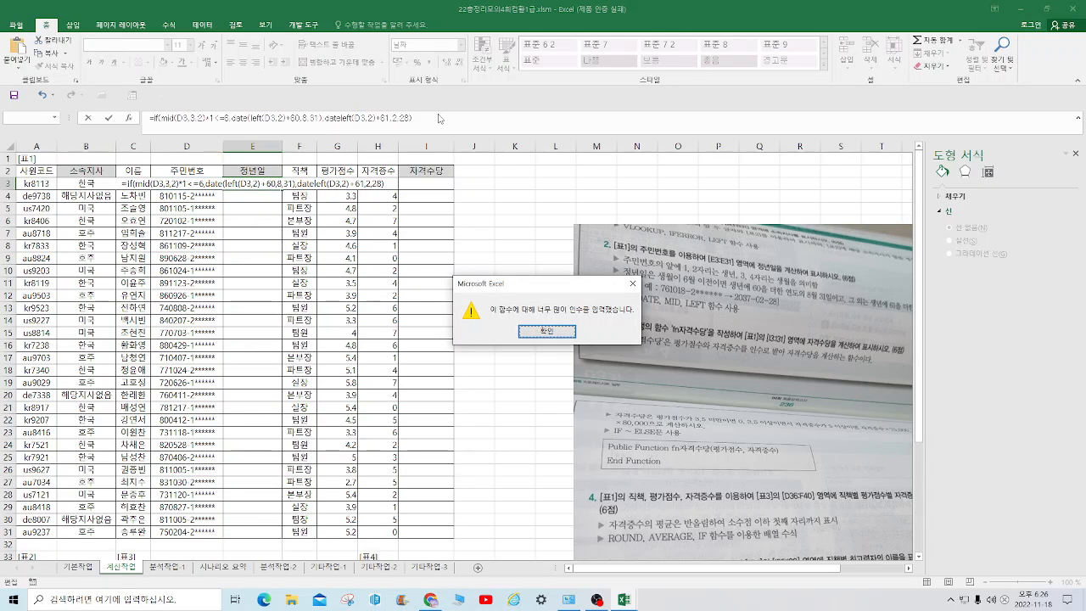
click(546, 331)
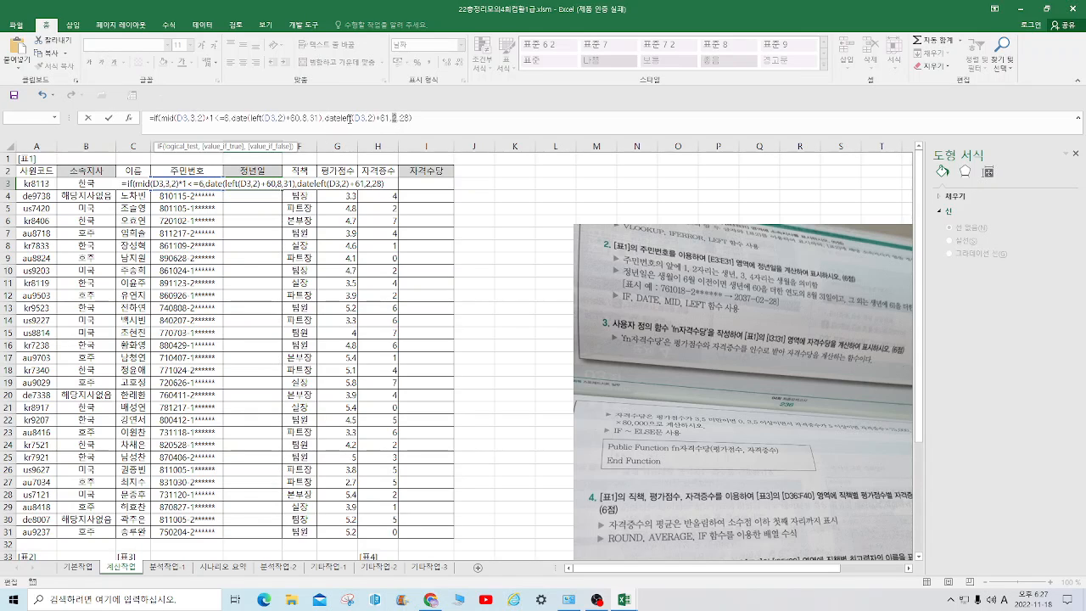
Insert the missing opening parenthesis after the second DATE, close the IF formula, enter it in E3 and fill it down to E31
click(341, 118)
text(()
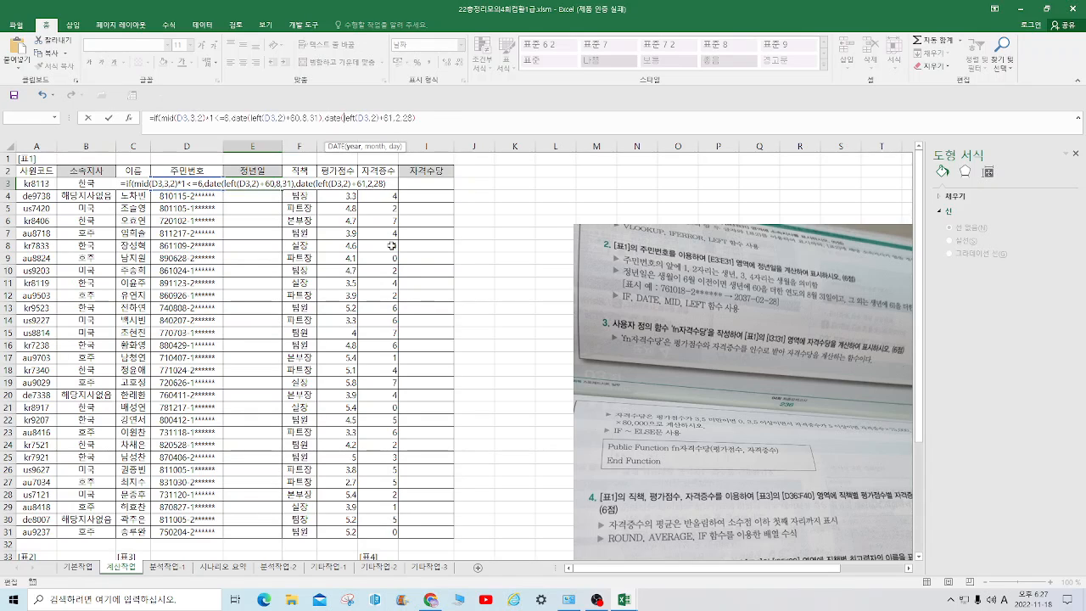
click(434, 119)
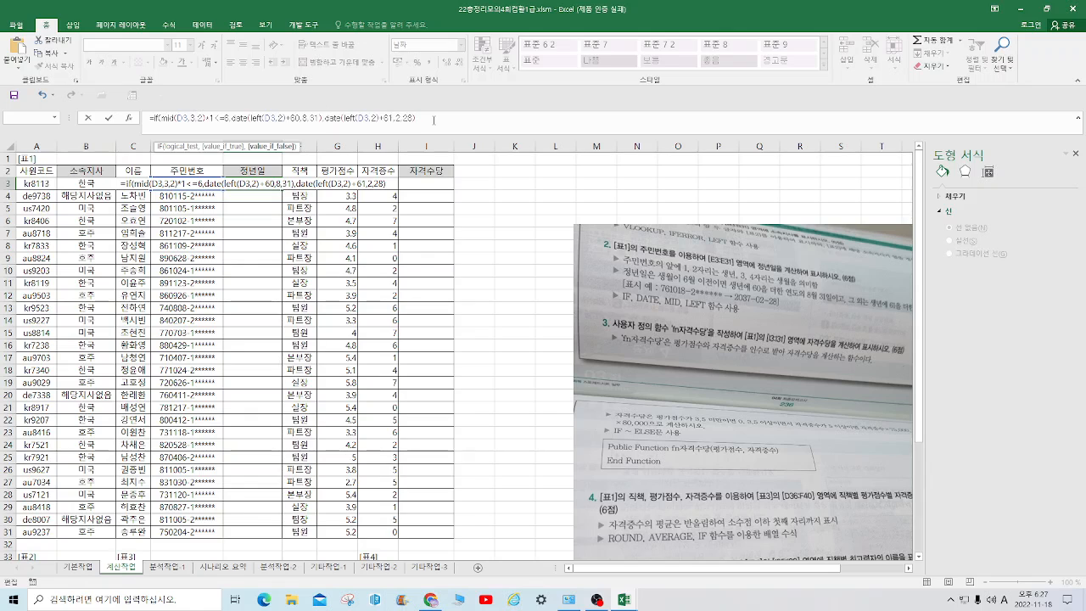
text())
key(Return)
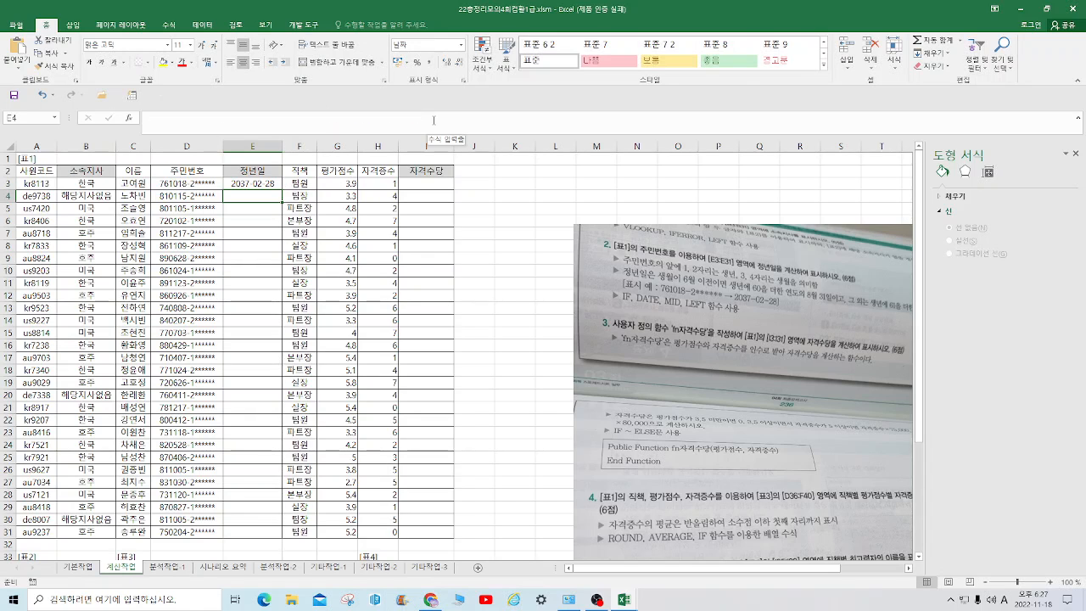
click(272, 185)
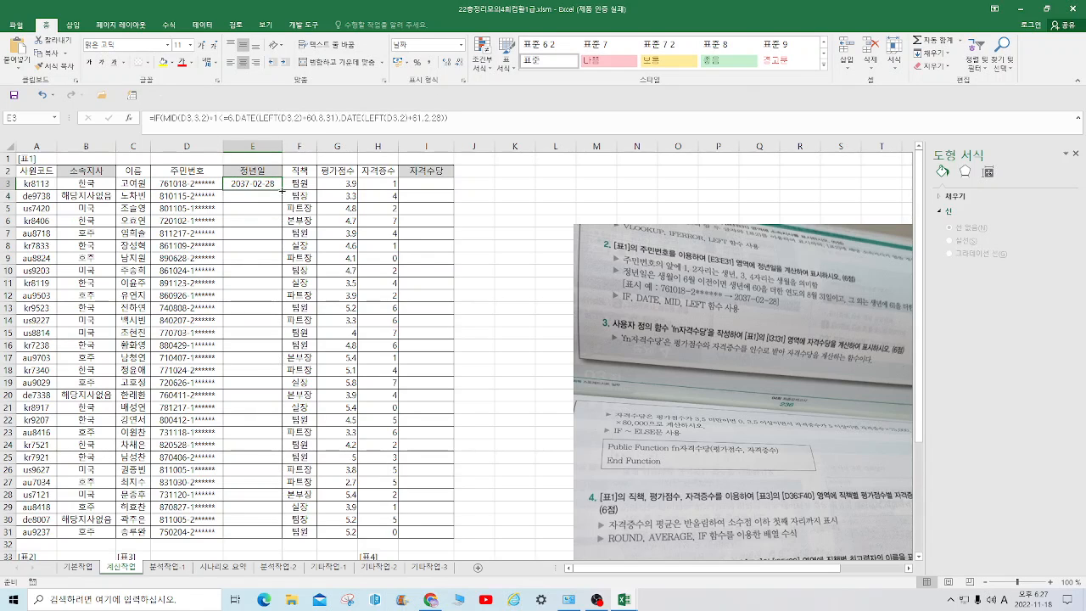
double_click(282, 190)
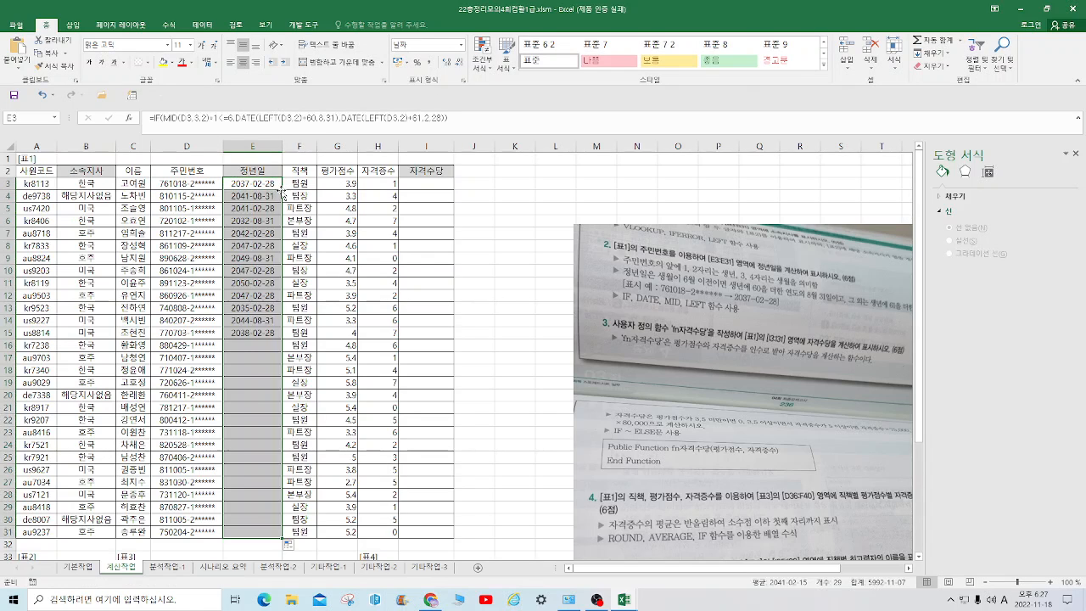
Shift the exam picture up to show more of question 3, then insert a new module in the workbook's VBA project
click(442, 185)
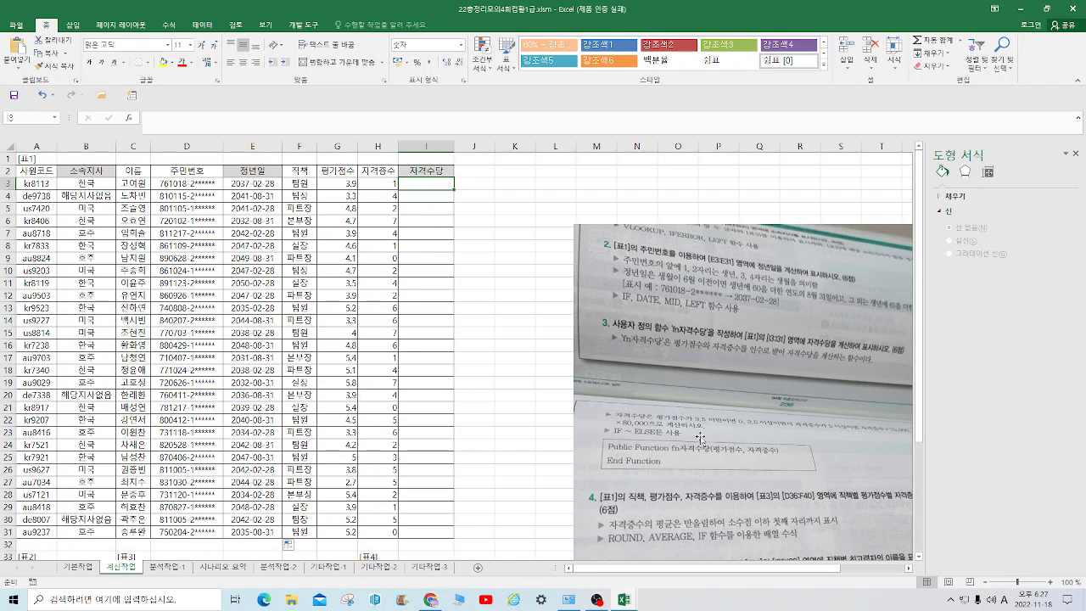
drag(715, 382, 667, 311)
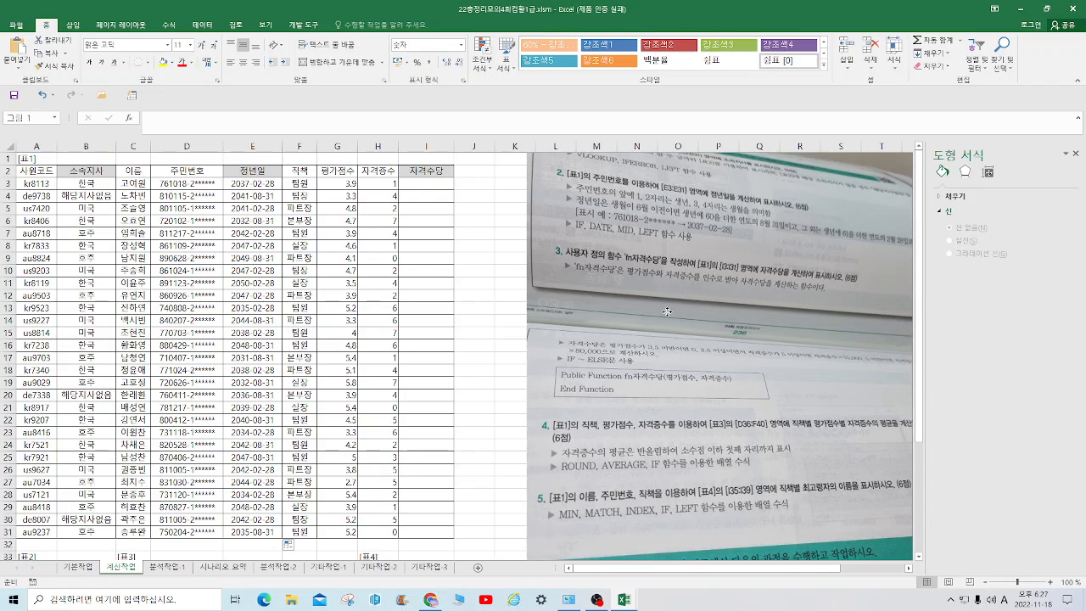
click(416, 185)
click(304, 26)
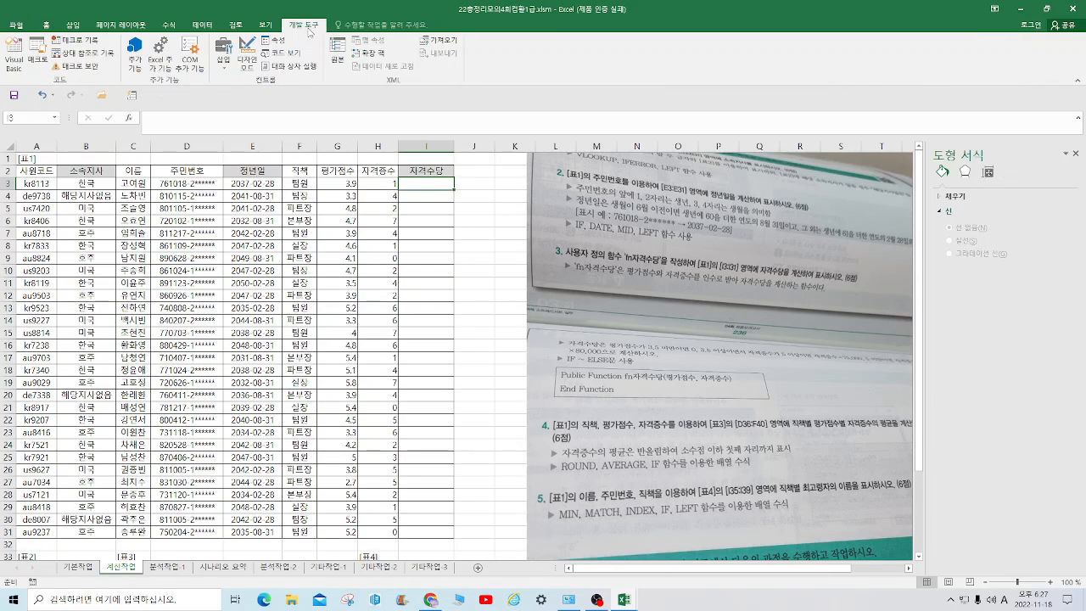
click(13, 57)
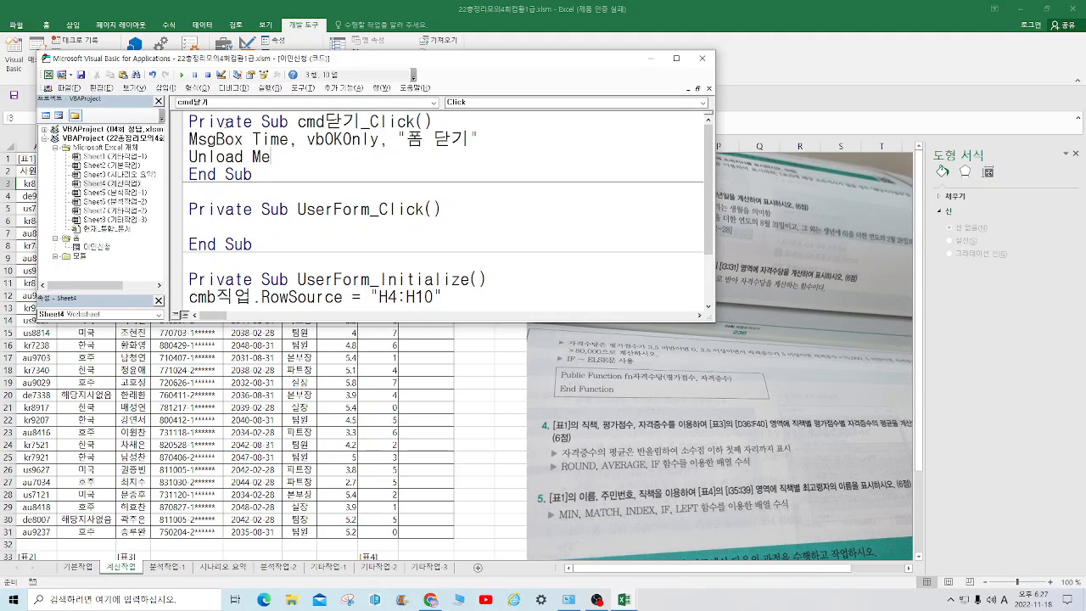
click(164, 88)
click(181, 125)
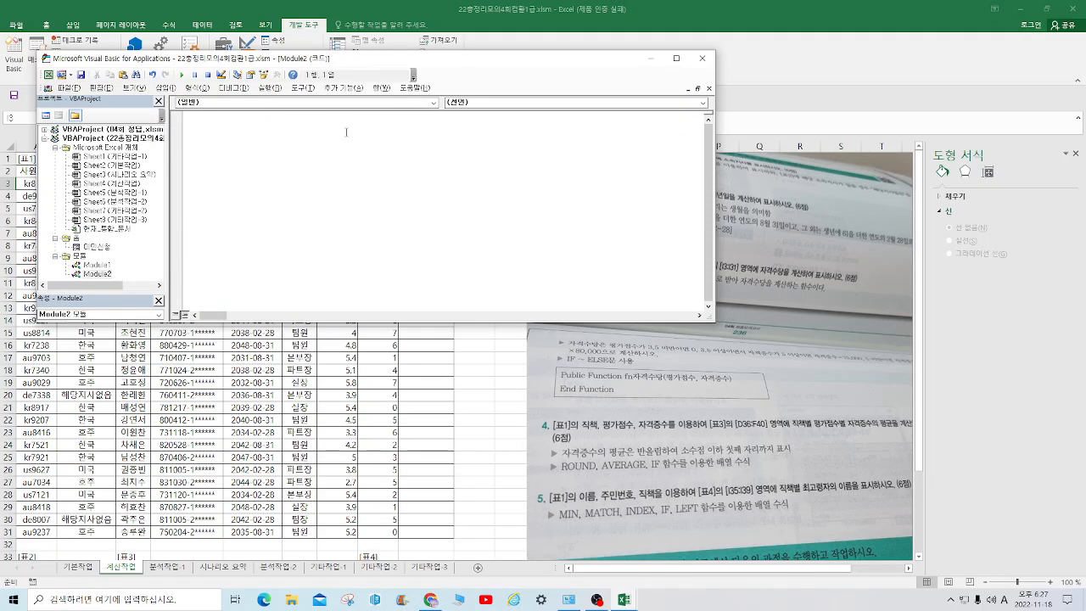
Start a public function declaration named fn자격수당 in the new module
text(public function fn)
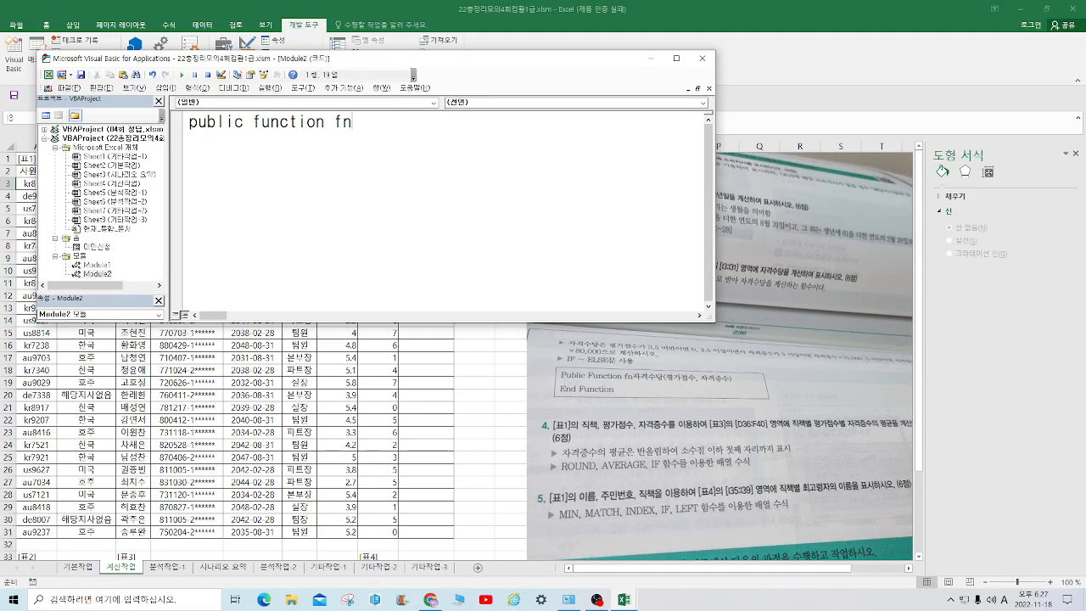
key(Hangul)
text(ㅈㅏㄱㅕㄱㅅㅡㄷㅏㅇ()
key(BackSpace)
key(BackSpace)
key(BackSpace)
text(ㅅㅜㄷㅏㅇ()
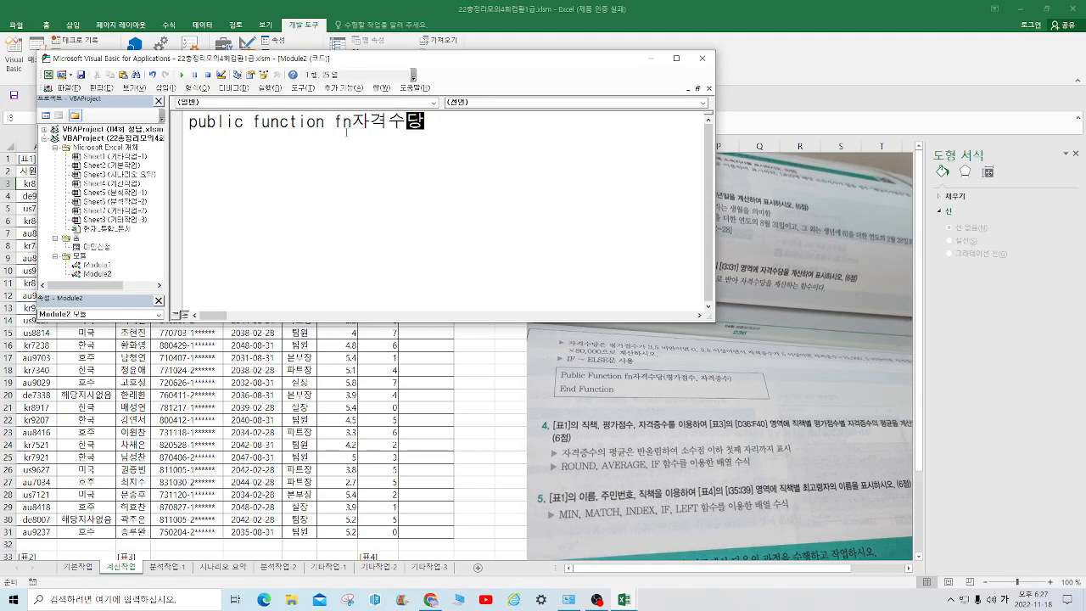
text(vud)
Give fn자격수당 the arguments 평가점수 and 자격증수 and complete its declaration line
key(BackSpace)
key(BackSpace)
key(BackSpace)
key(Hangul)
text(ㅍㅕㅇㄱㅏㅈㅓㅁㅅㅜ )
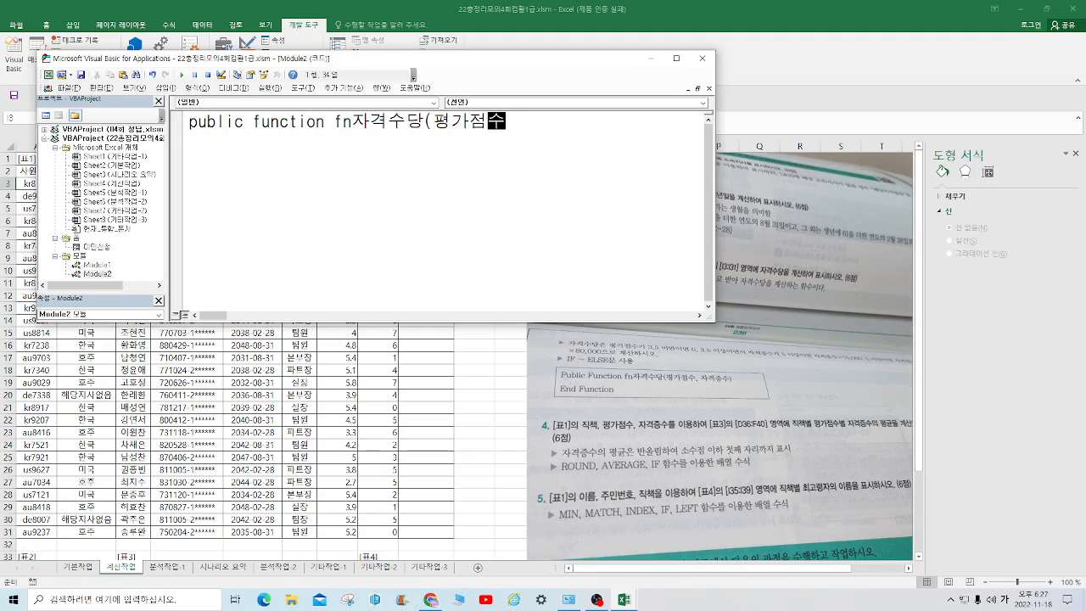
text( ㅈㅏㄱㅕㄱㅈㅡㅇㅅㅜ))
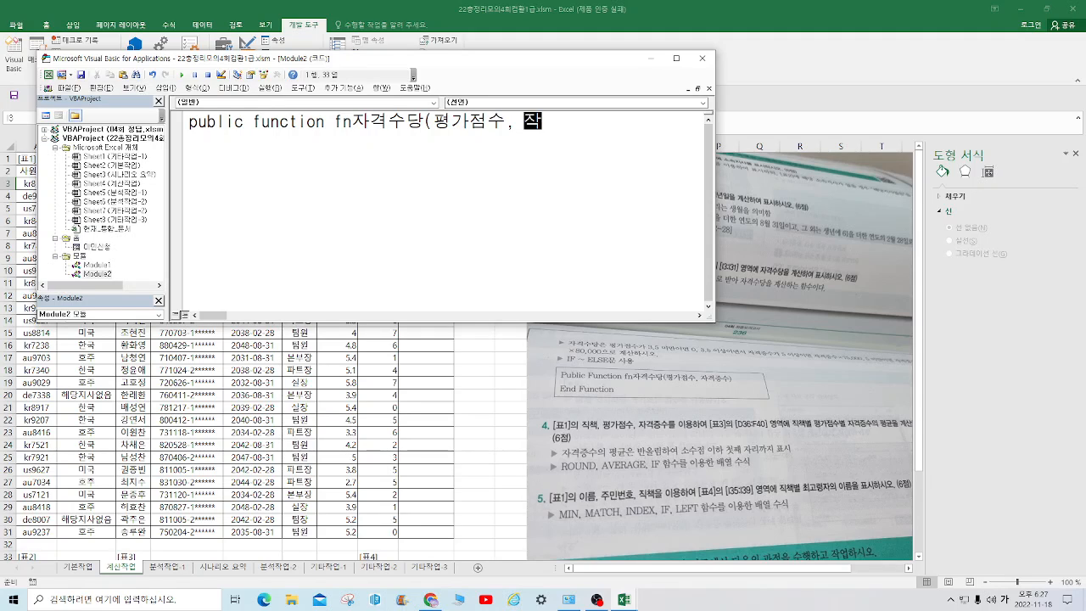
key(Return)
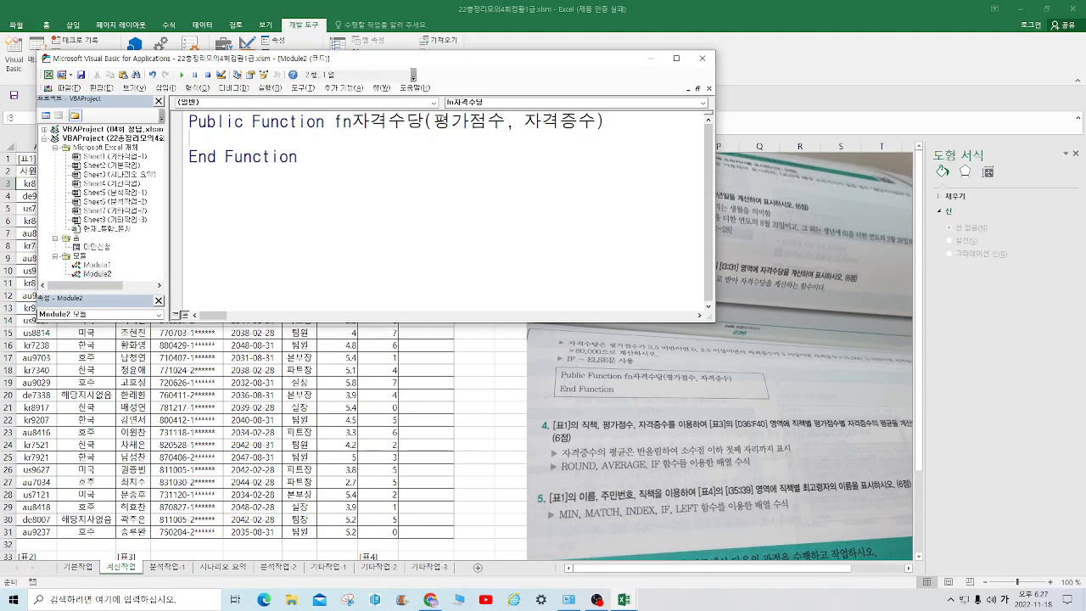
Open the function body with the condition If 평가점수 < 3.5 Then
text(if)
drag(528, 59, 559, 62)
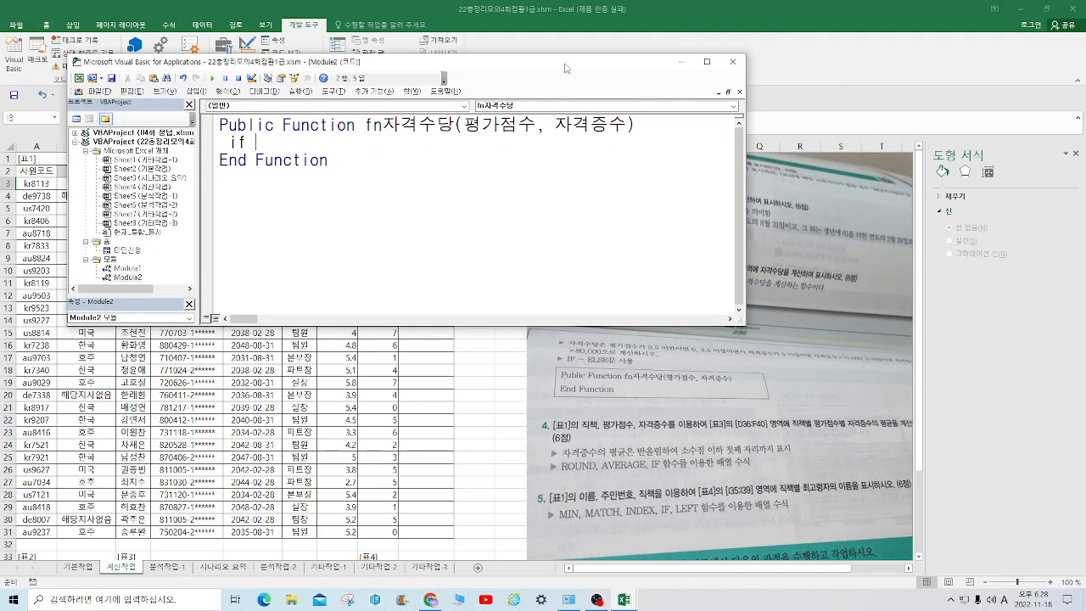
text(vudrkwja)
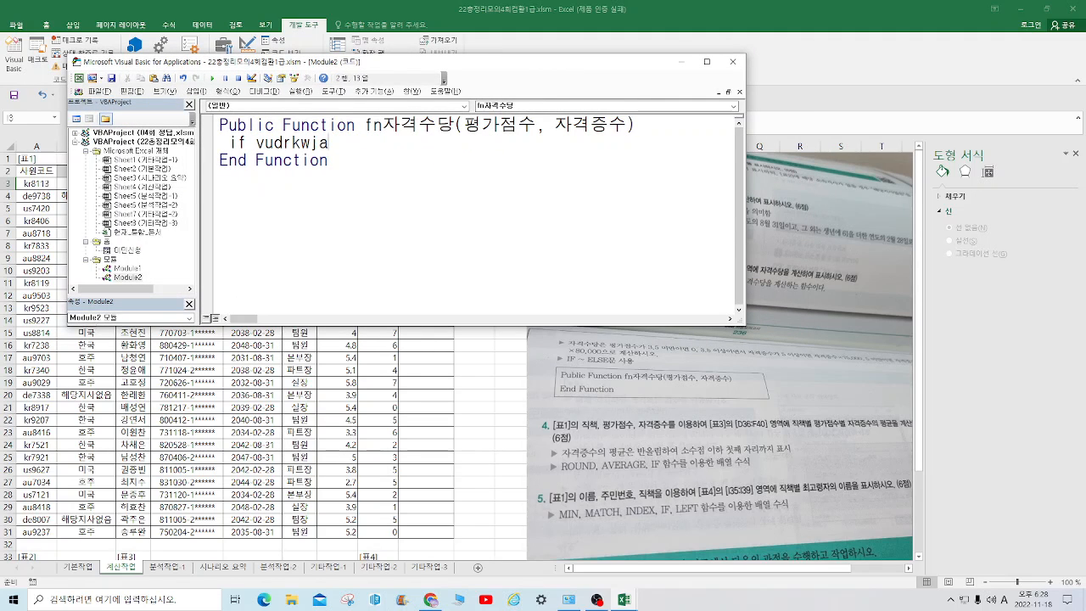
key(BackSpace)
key(BackSpace)
key(BackSpace)
key(BackSpace)
key(BackSpace)
key(BackSpace)
key(BackSpace)
key(BackSpace)
text(평가점)
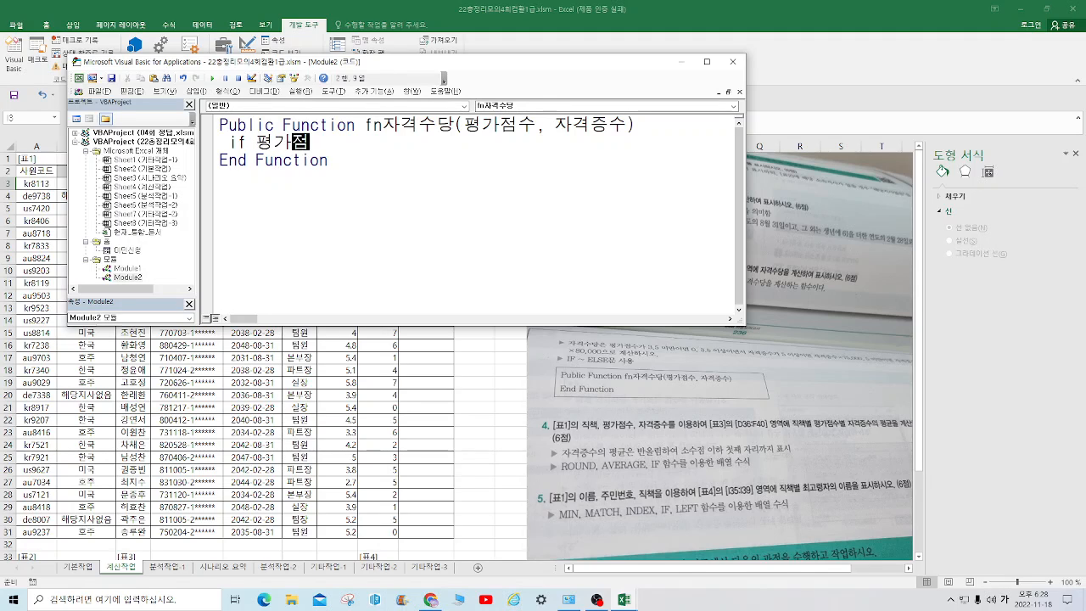
text(수<3.5 then)
key(Return)
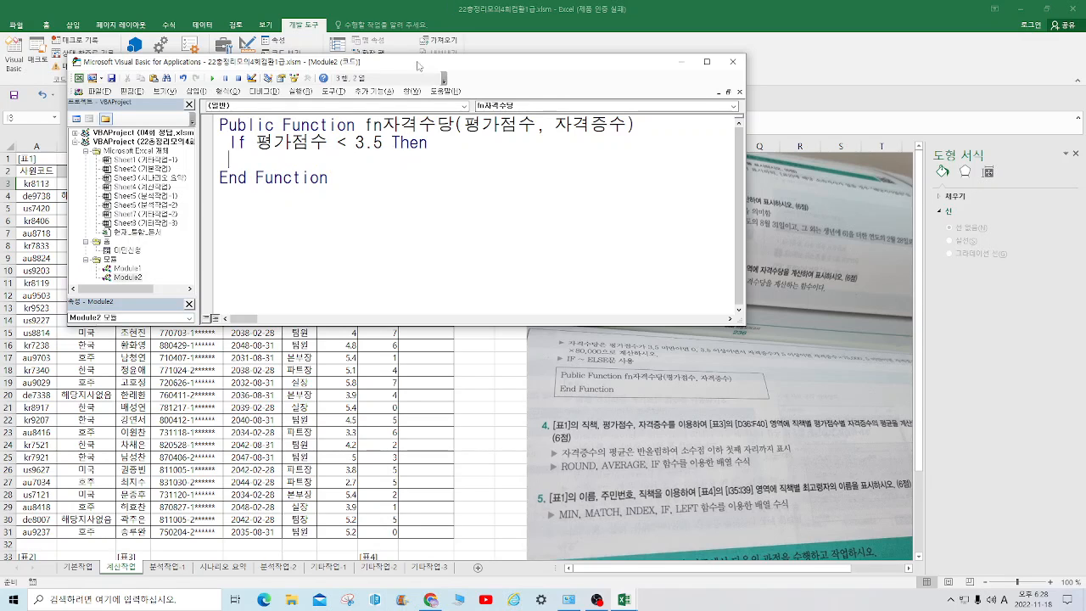
Copy the function name from the declaration into the If branch and assign it the value 0
drag(366, 125, 455, 125)
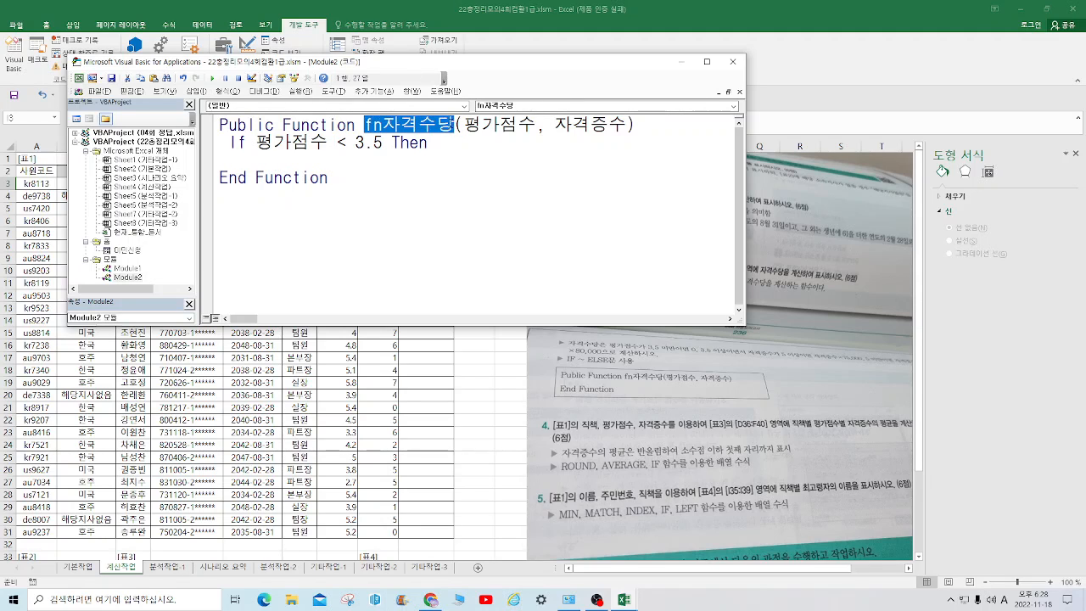
right_click(439, 129)
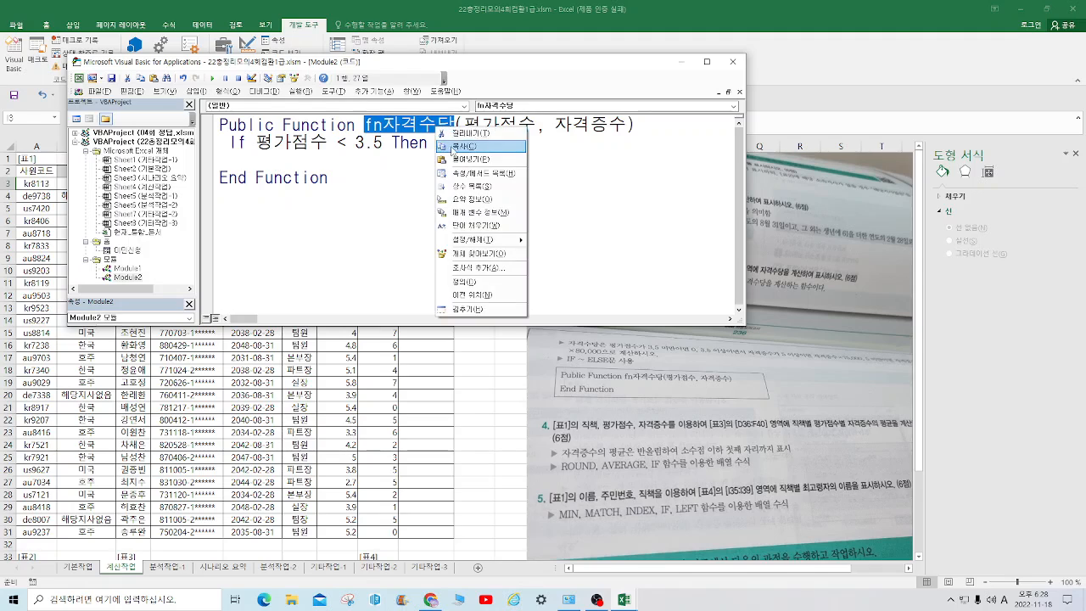
click(456, 146)
click(246, 158)
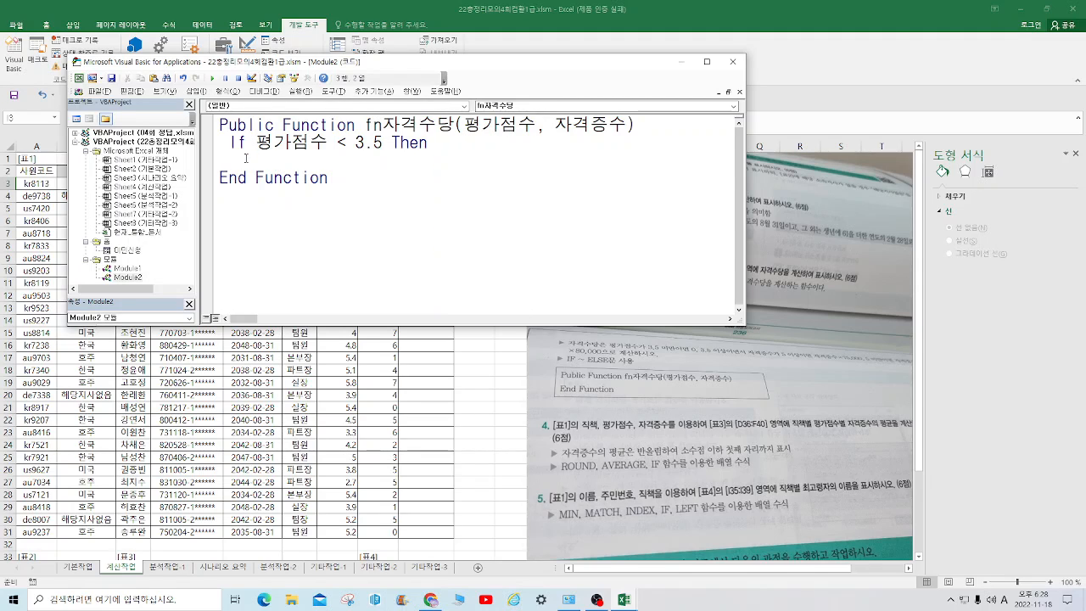
key(ctrl+v)
text(=)
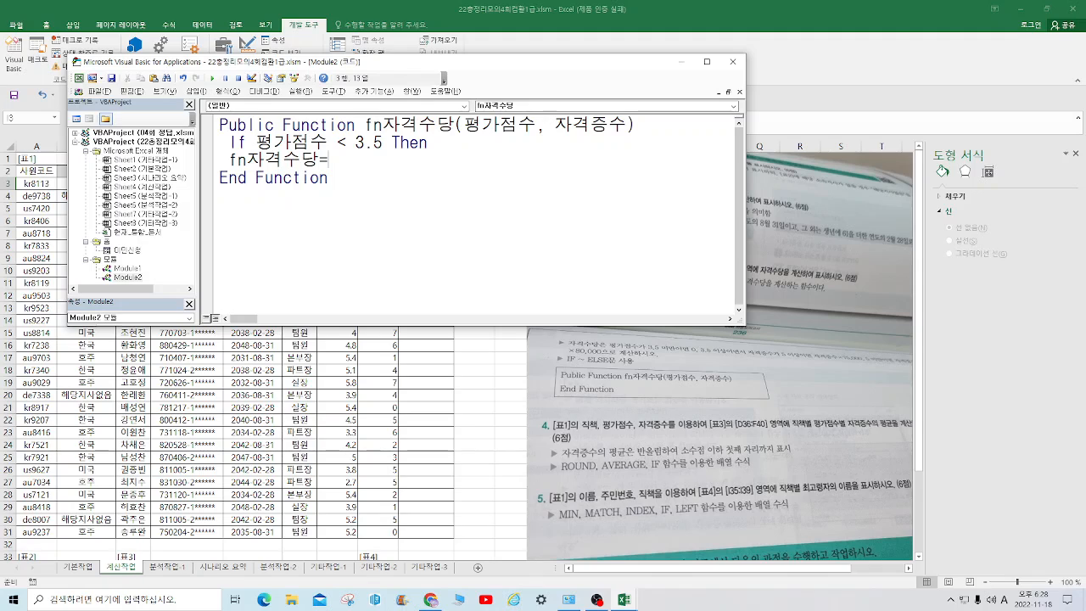
text(0)
key(Return)
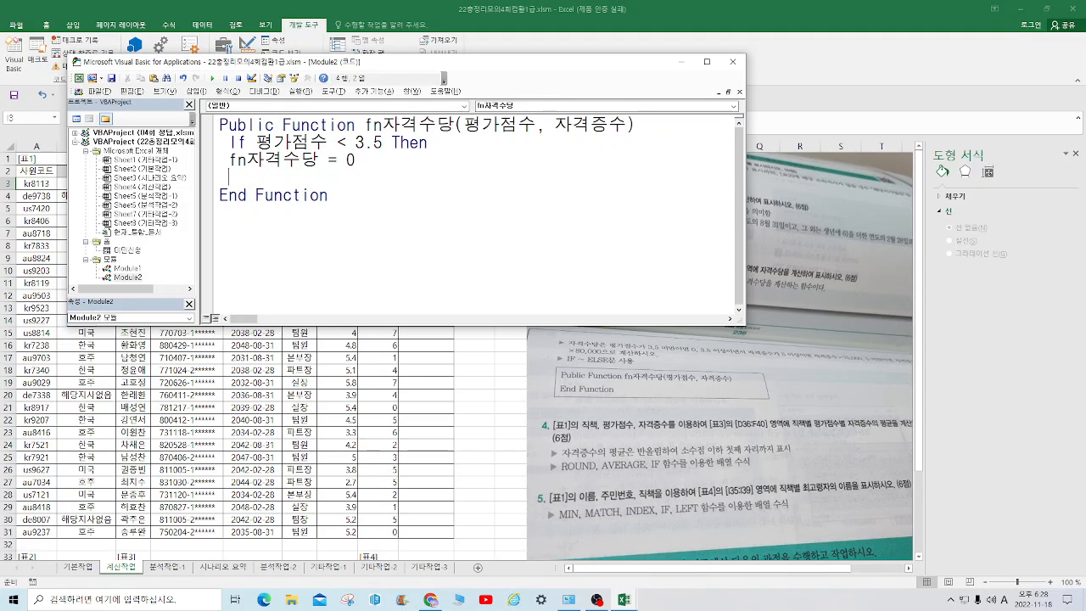
Add the branch ElseIf 자격증수 >= 5 Then below the zero assignment
text(elseif)
text(wk)
key(BackSpace)
key(BackSpace)
text(자격증수)
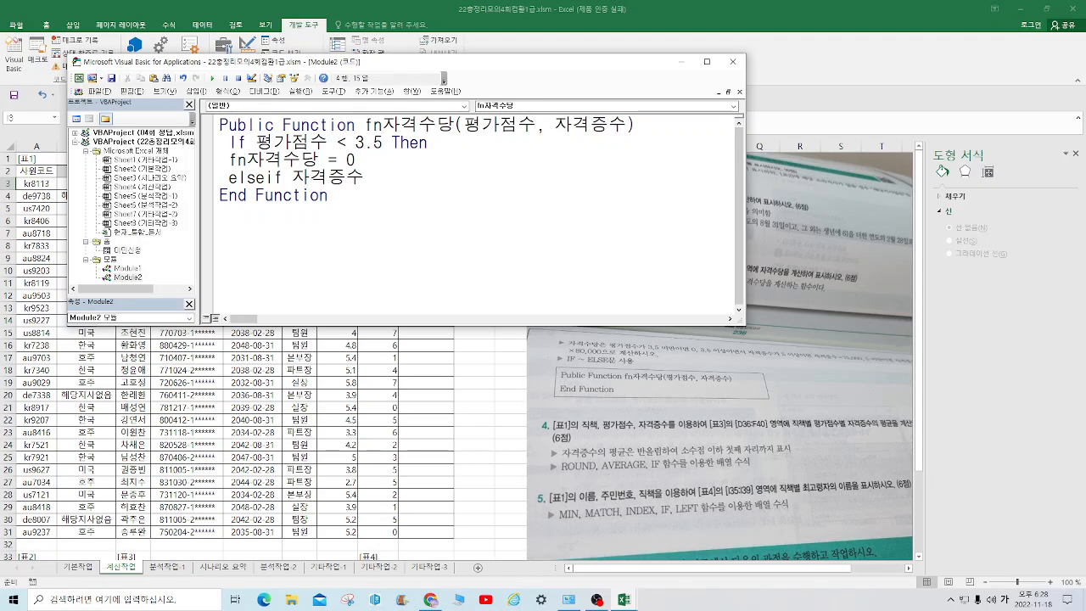
text(>=5 then)
key(Return)
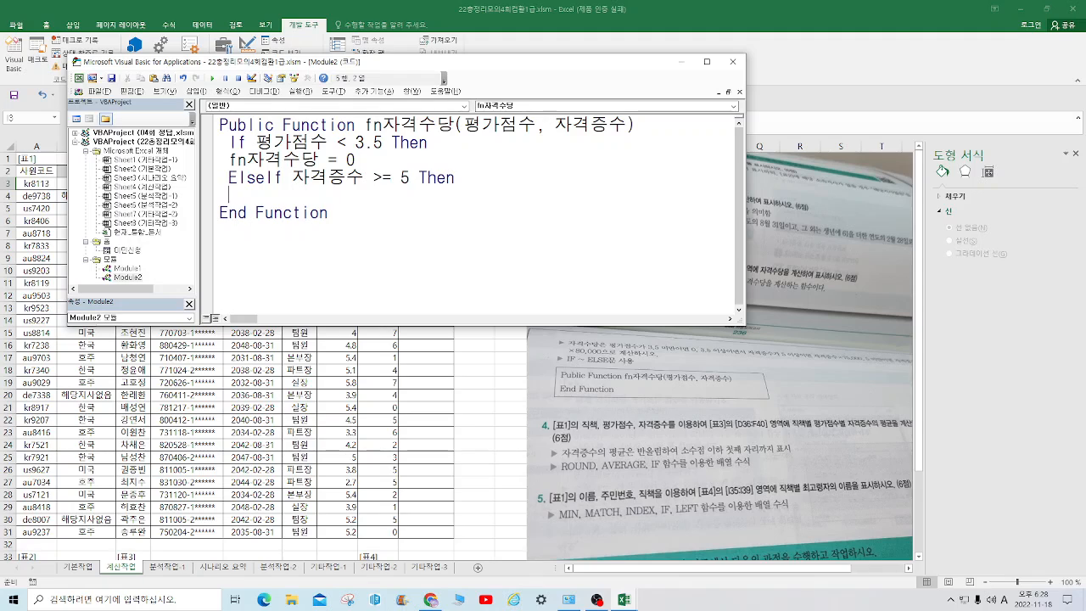
Set the ElseIf branch's result to fn자격수당 = 자격증수 * 75000
text(fn자격수당)
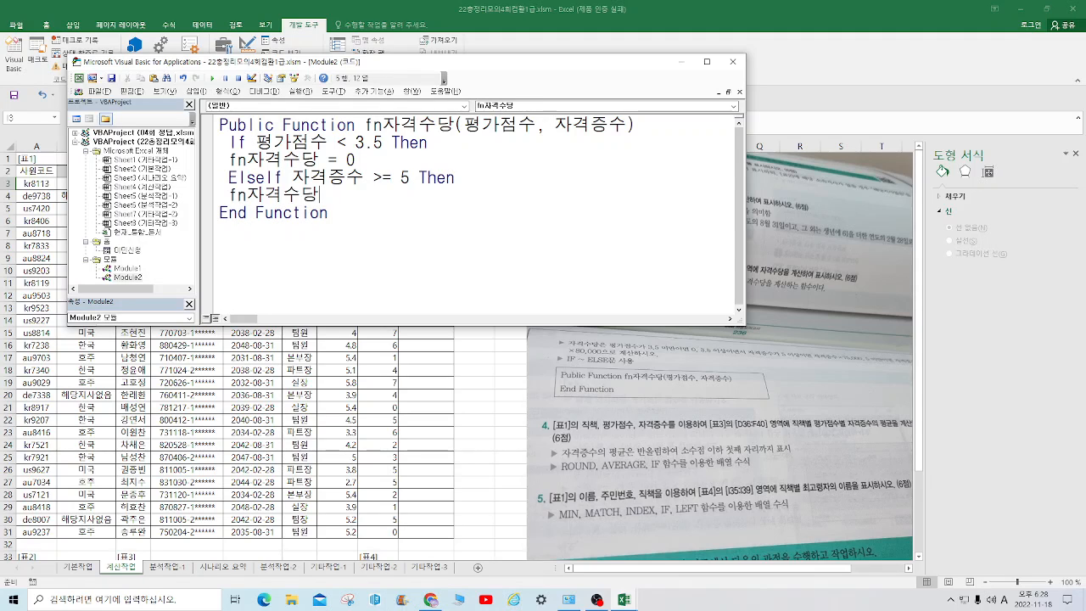
text(=)
text(wk)
key(BackSpace)
key(BackSpace)
key(Hangul)
text(ㅈㅏ격증수)
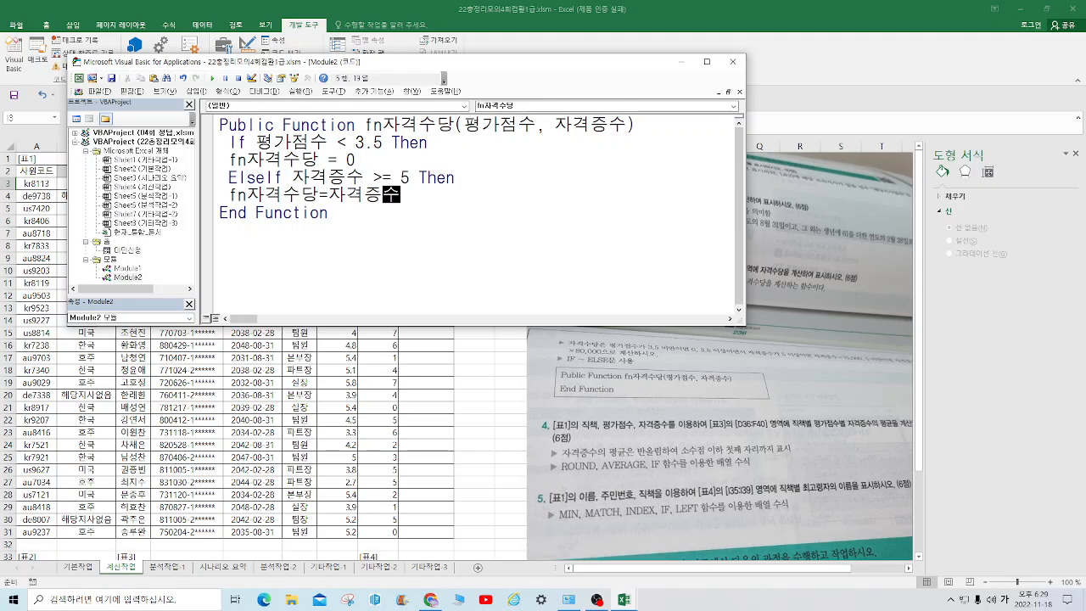
text(*75000)
key(Return)
Add an Else branch and paste a copy of the 자격증수 * 75000 assignment line beneath it
key(Hangul)
text(else)
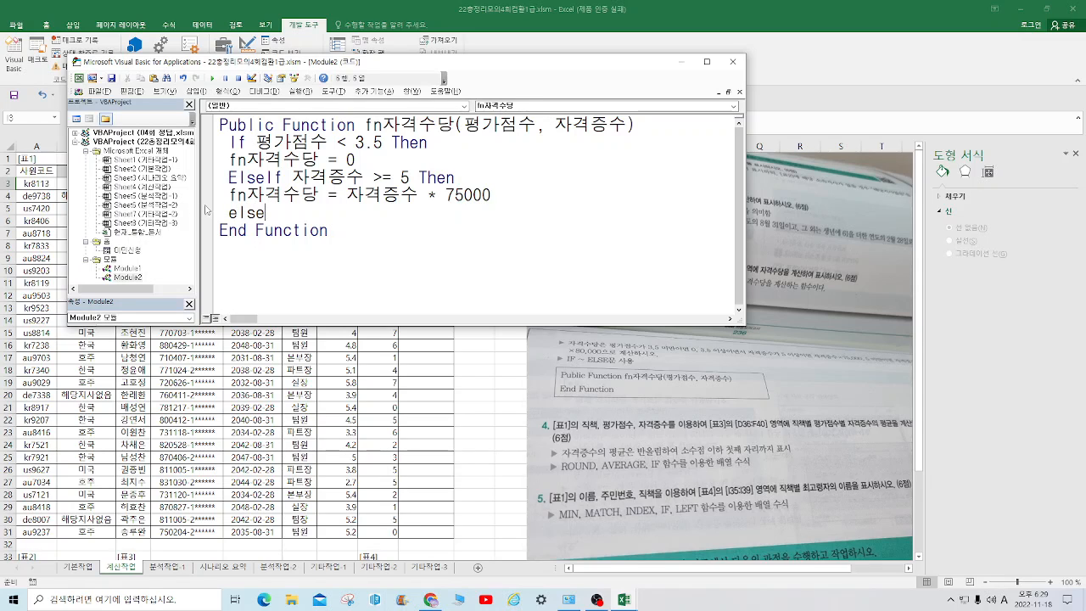
drag(229, 195, 502, 199)
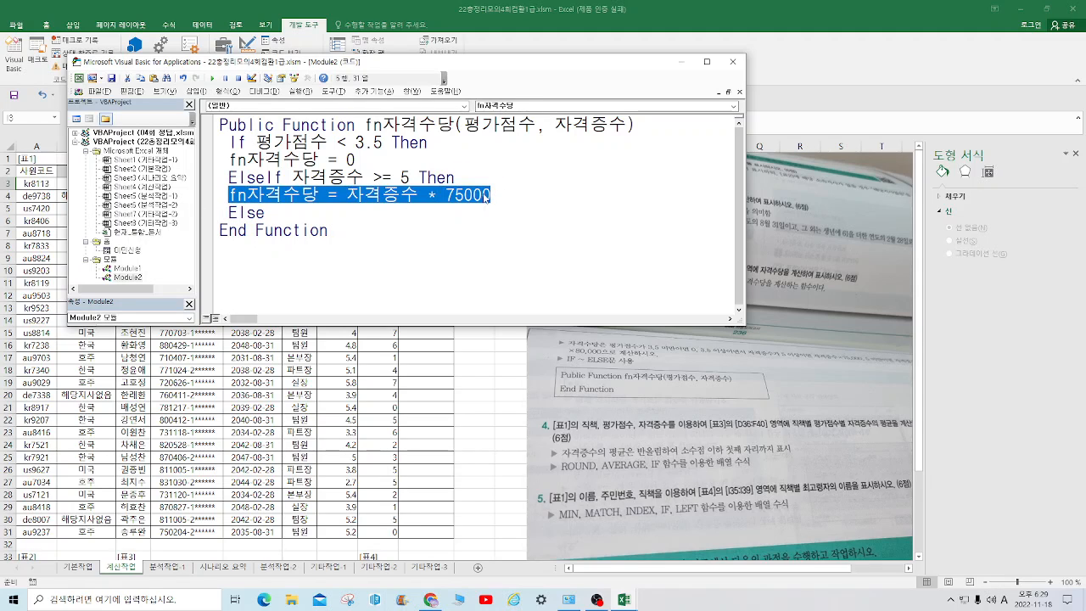
right_click(484, 195)
click(513, 211)
click(299, 214)
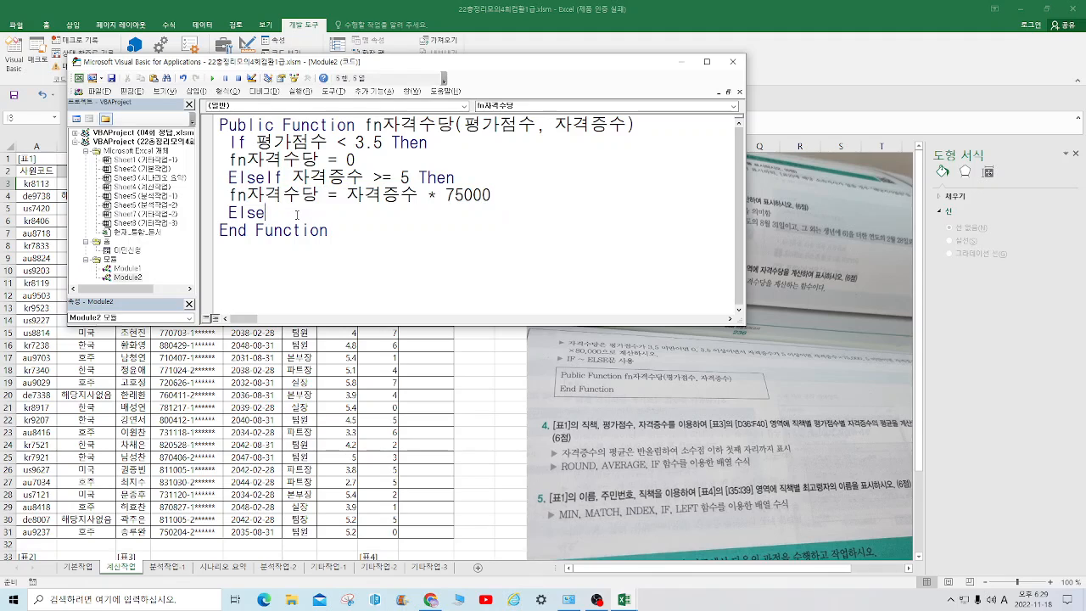
key(Return)
key(ctrl+v)
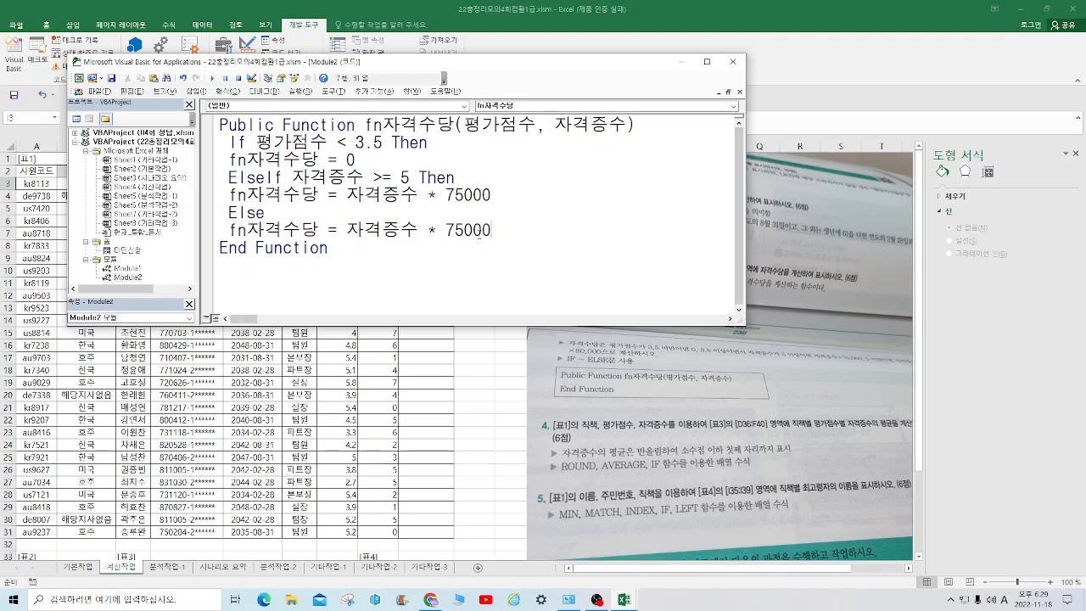
Change the multiplier in the Else branch's assignment to 80000
drag(465, 230, 444, 232)
text(80)
click(520, 236)
Close the conditional block with End If below the Else branch
key(Return)
text(ㄷ)
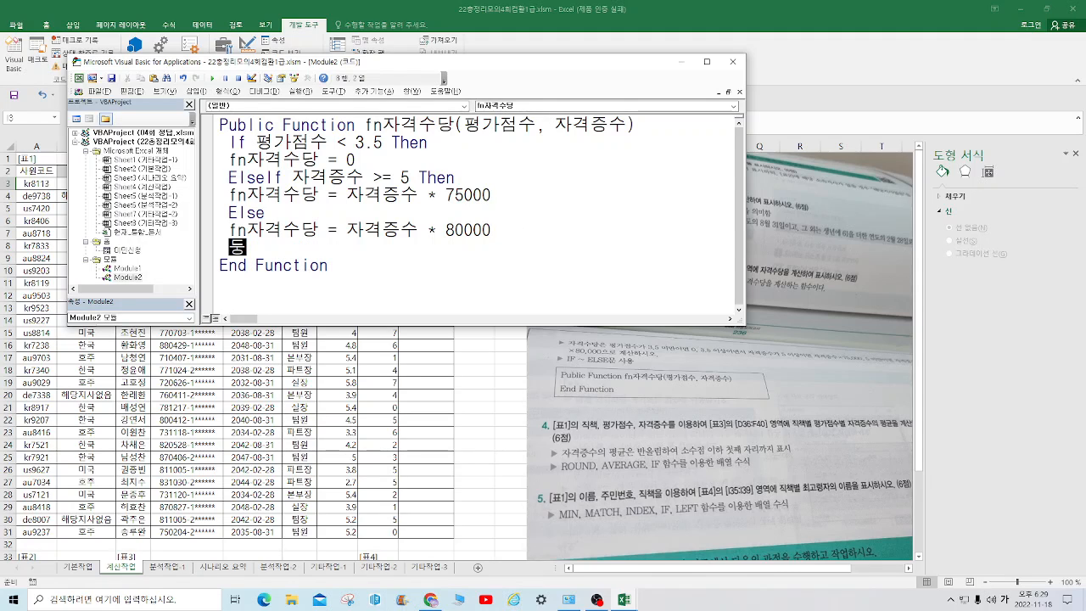
key(BackSpace)
text(둥)
key(BackSpace)
key(Hangul)
text(end if)
key(Return)
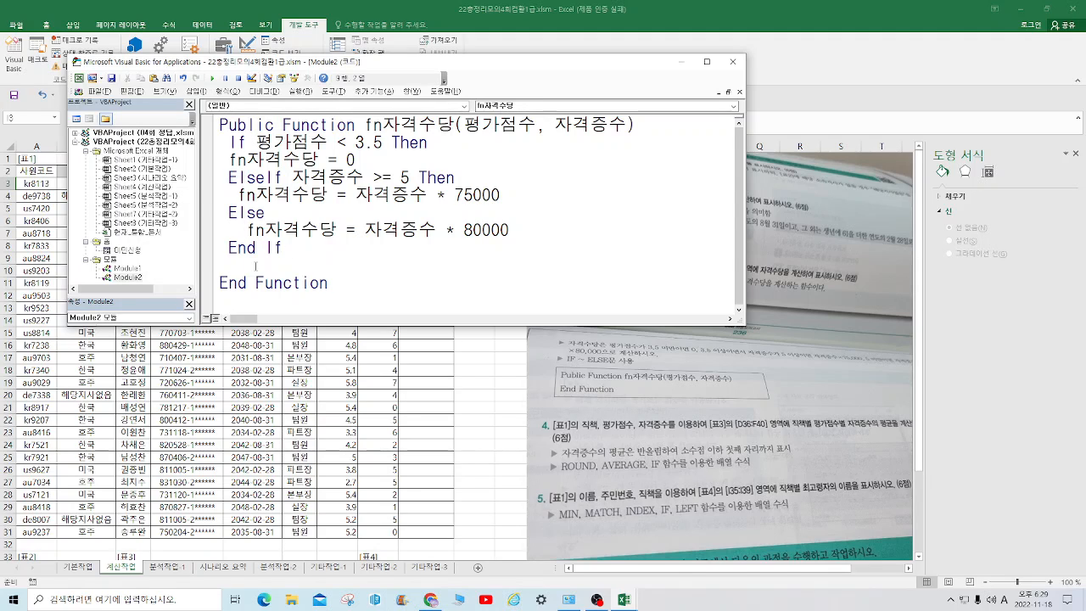
Add a second End If line above End Function and return to the Excel worksheet
click(256, 265)
text(end if)
click(100, 90)
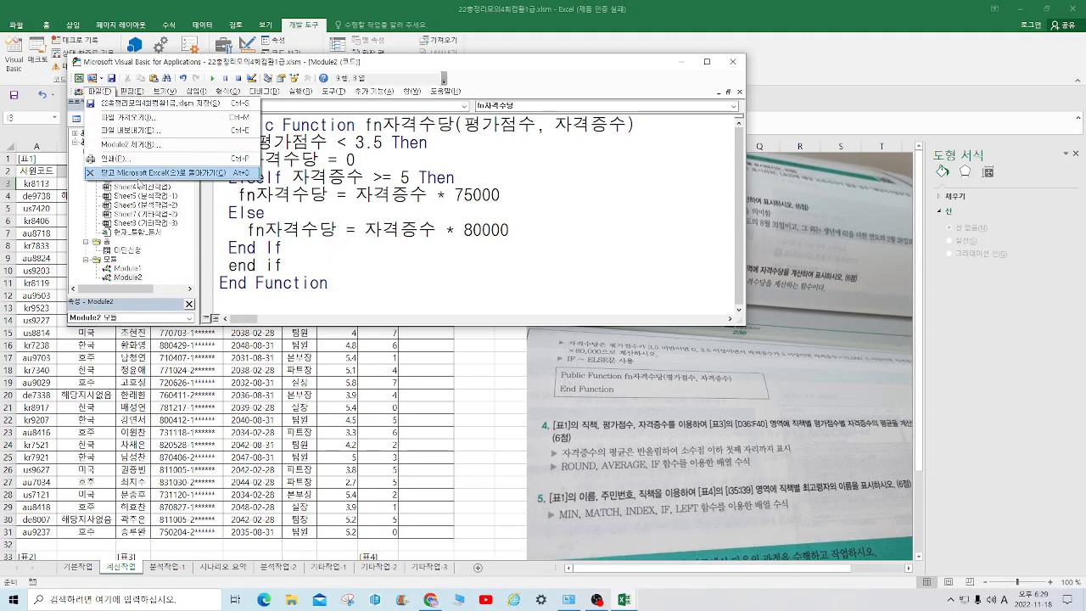
click(140, 173)
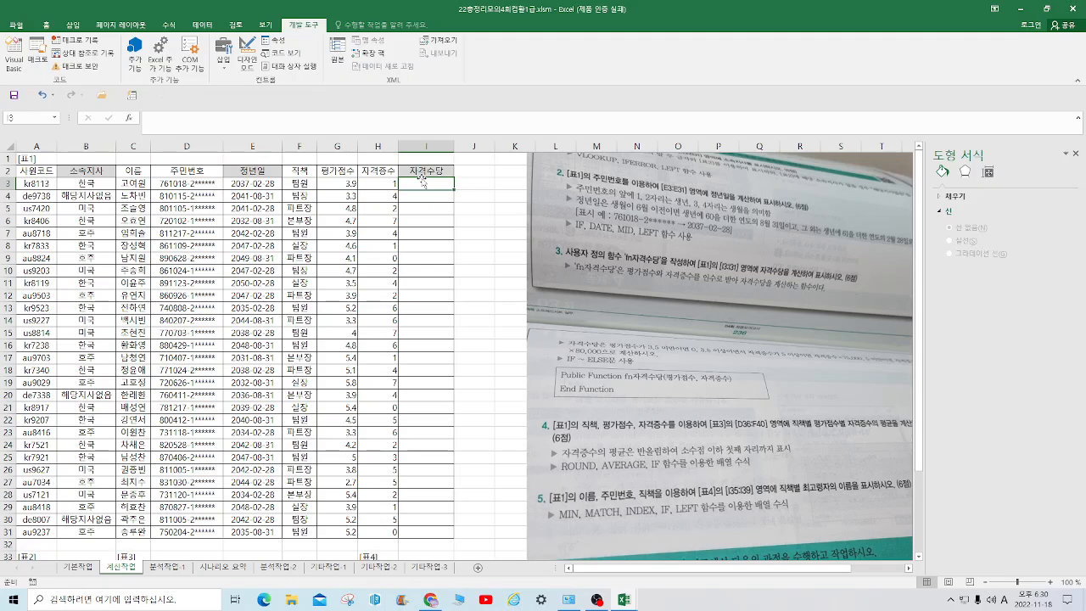
Enter fn자격수당 in I3 with G3 as 평가점수 and H3 as 자격증수, and dismiss the compile error
text(=fn)
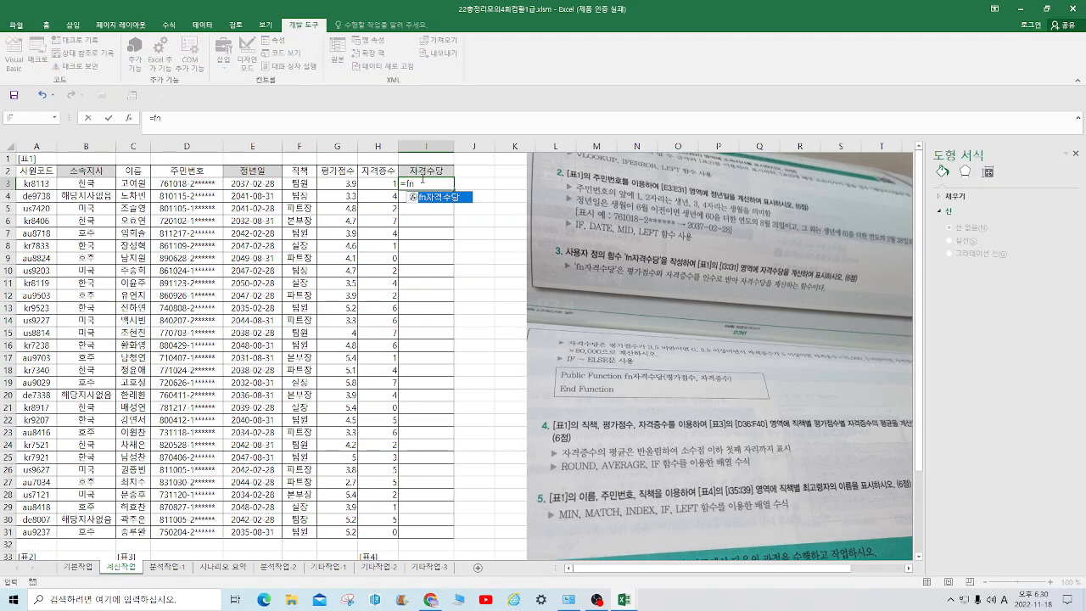
double_click(454, 197)
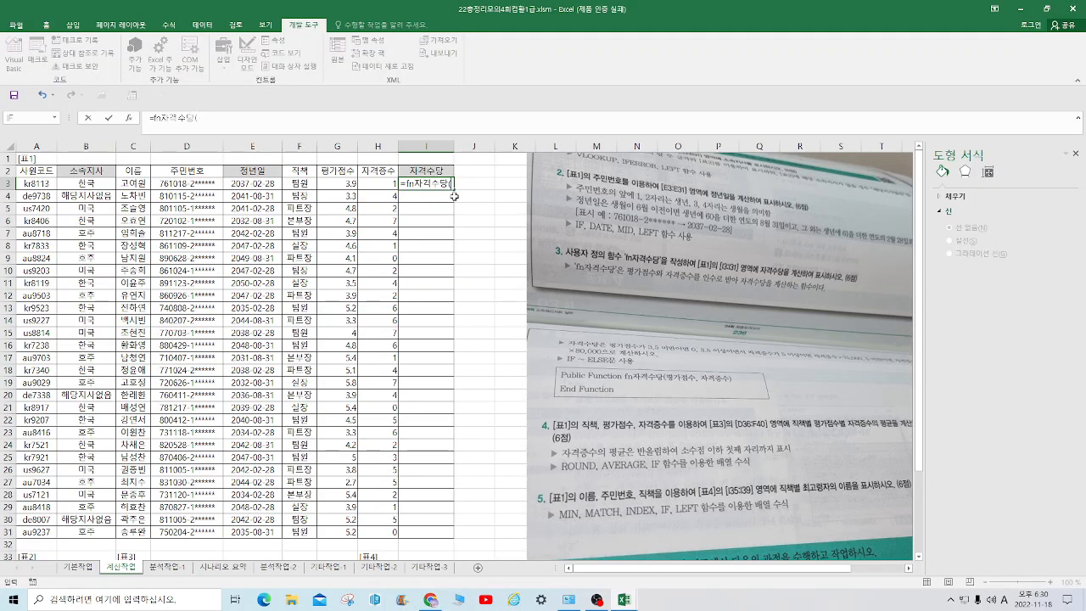
click(131, 118)
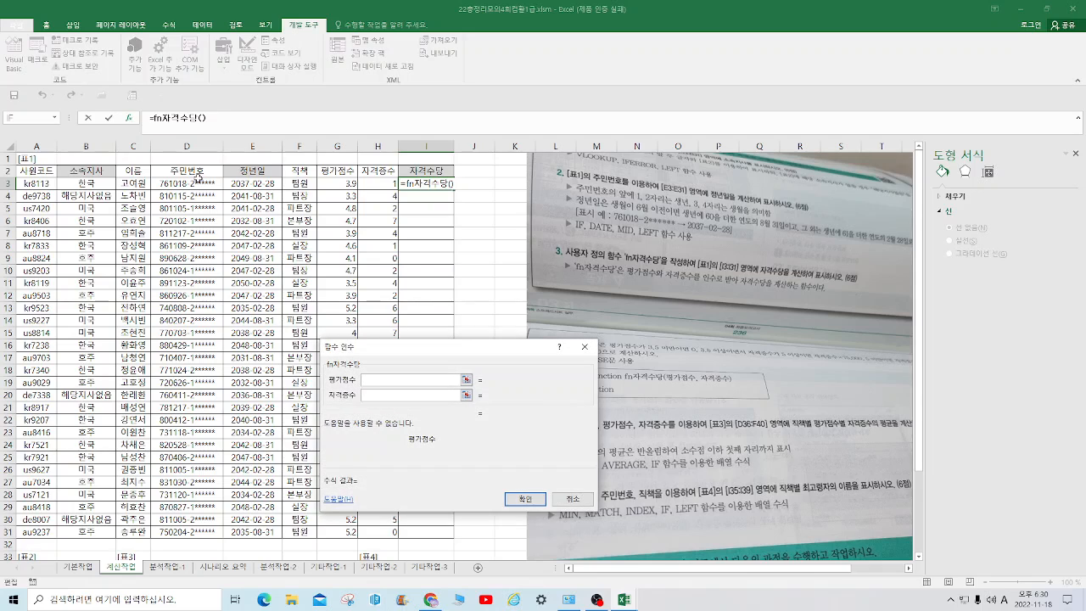
click(336, 183)
key(Tab)
click(374, 183)
click(525, 497)
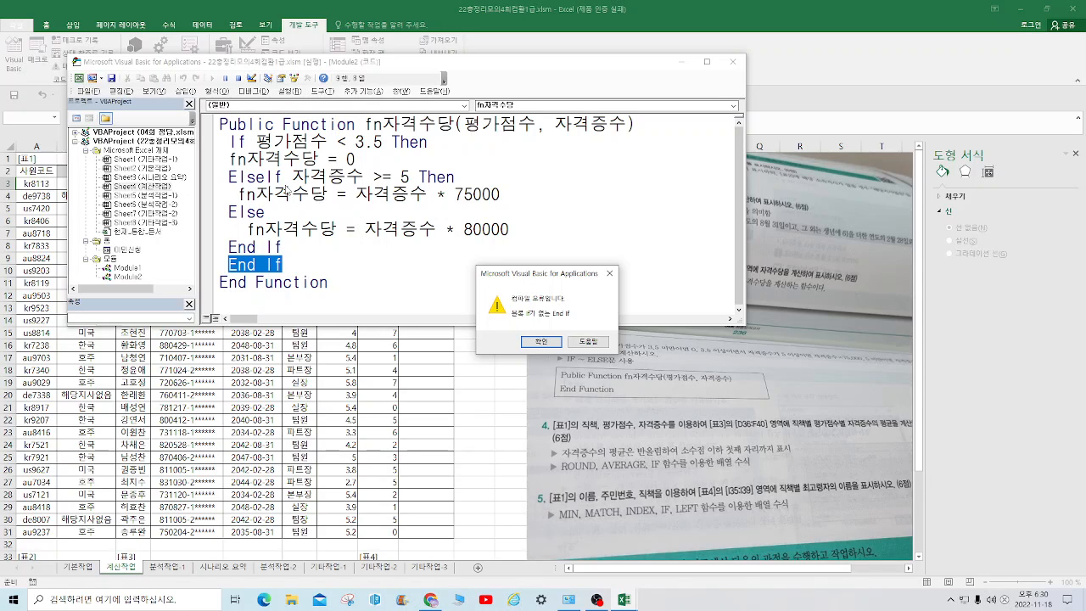
click(609, 273)
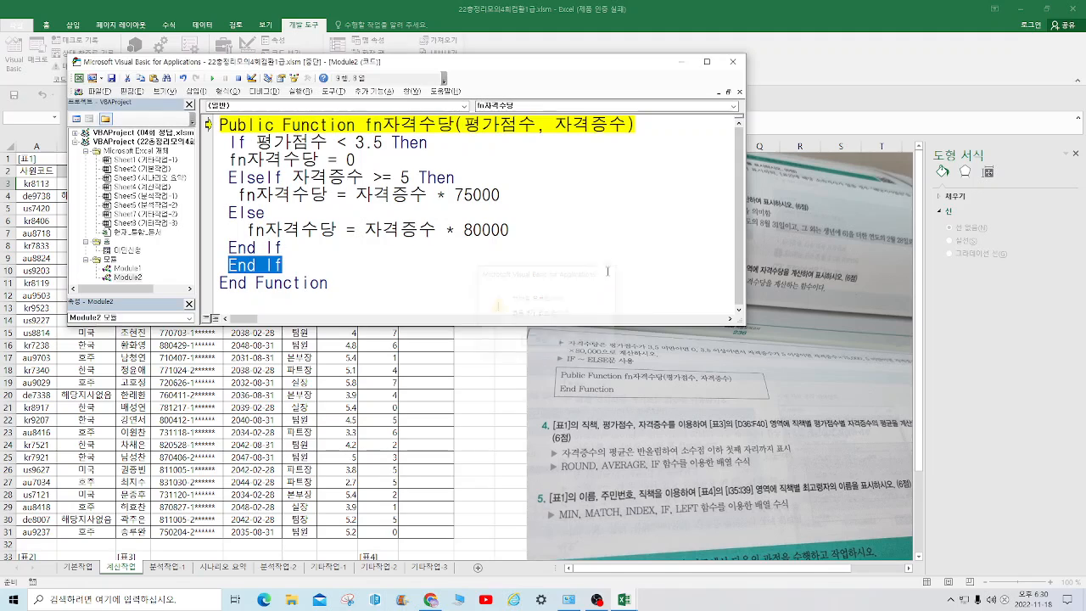
Split the ElseIf line into an Else line followed by a nested line reading if 자격증수 >= 5 Then
click(285, 176)
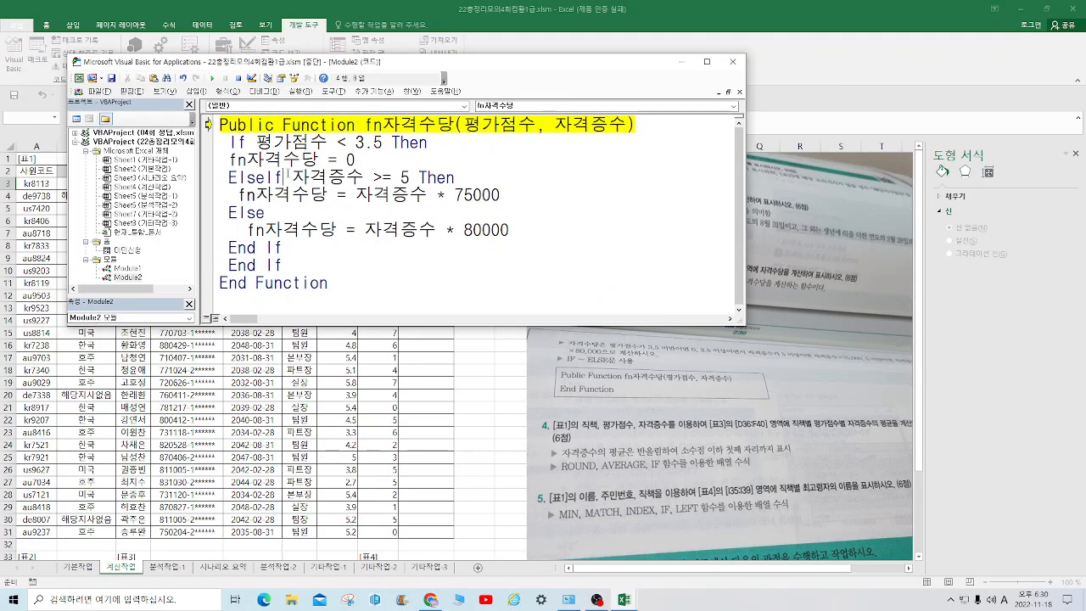
key(BackSpace)
key(BackSpace)
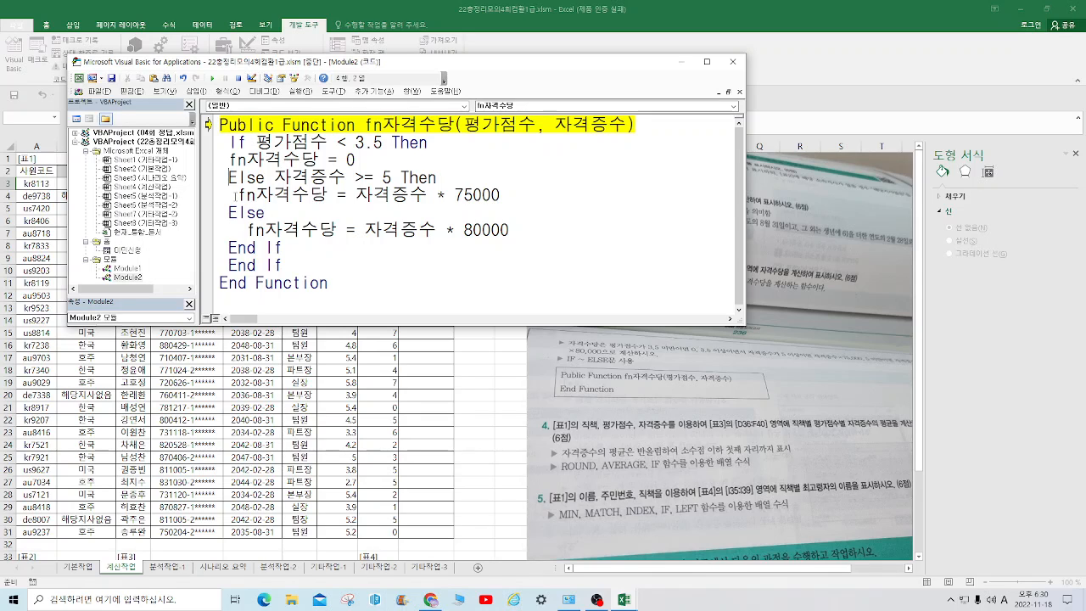
click(239, 195)
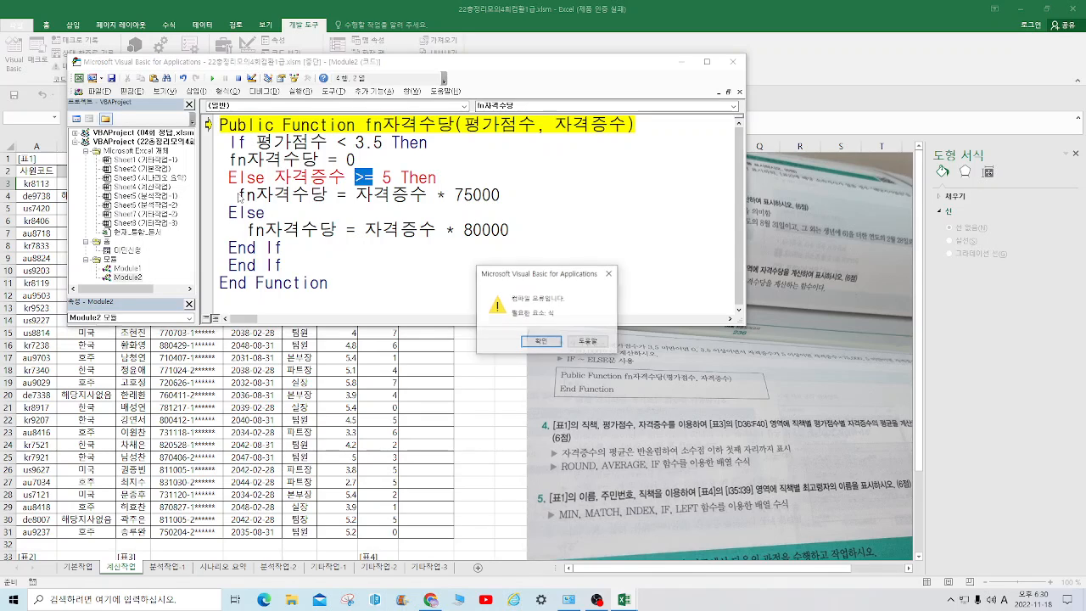
click(609, 273)
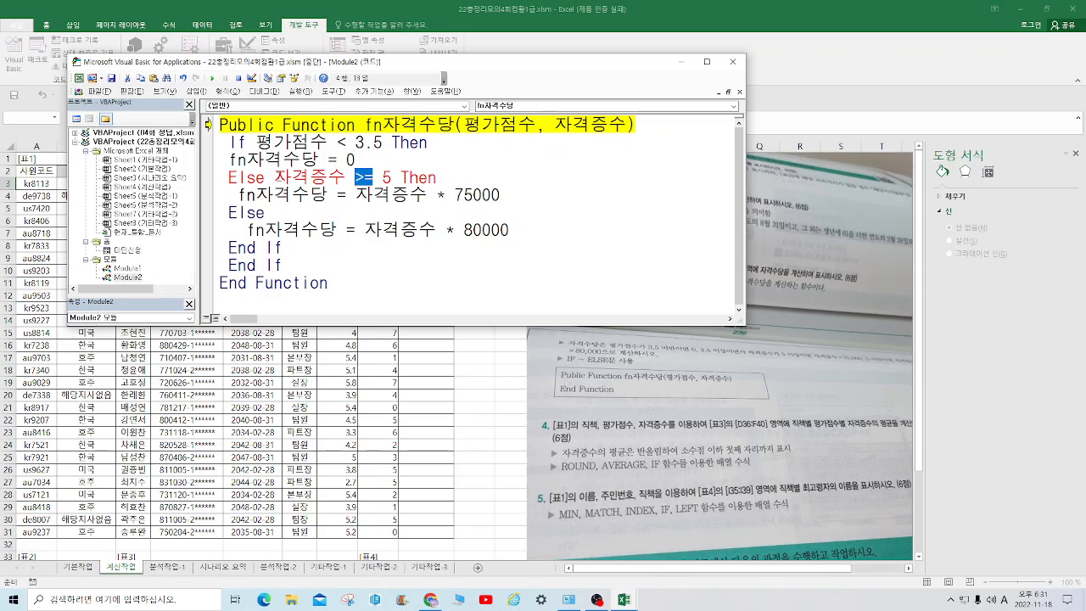
click(276, 176)
key(Return)
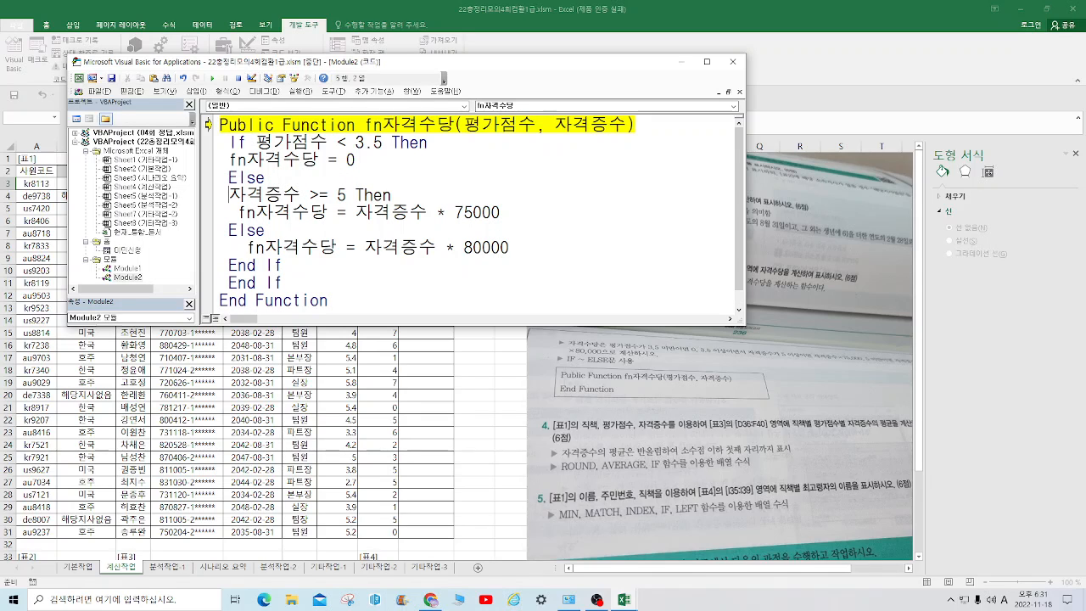
text(if)
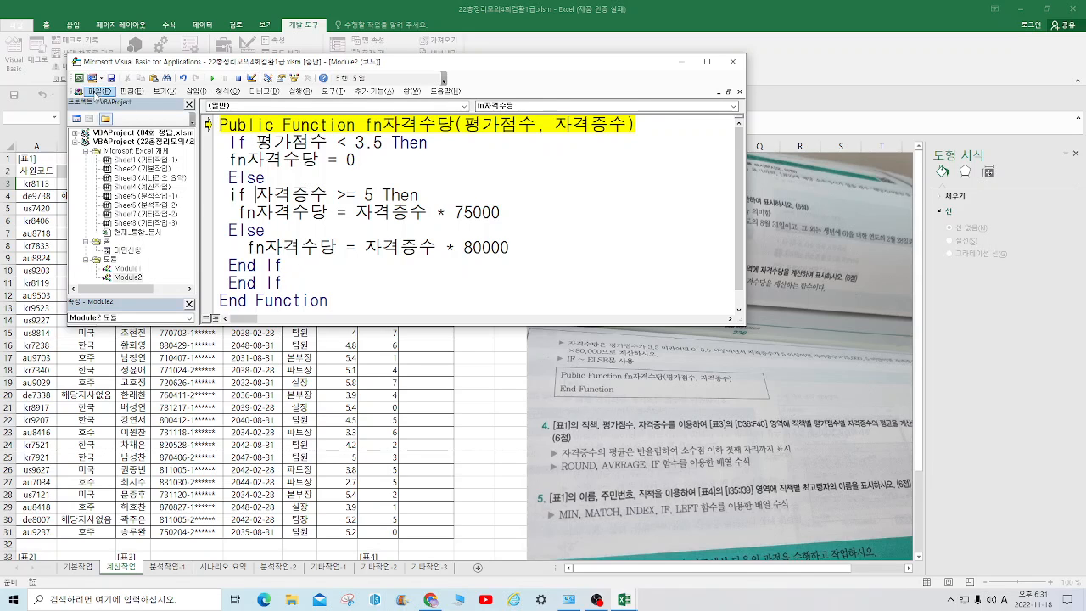
Return to the worksheet, stopping the debugger, and fill the 자격수당 formula from I3 down to I31
click(100, 91)
click(127, 173)
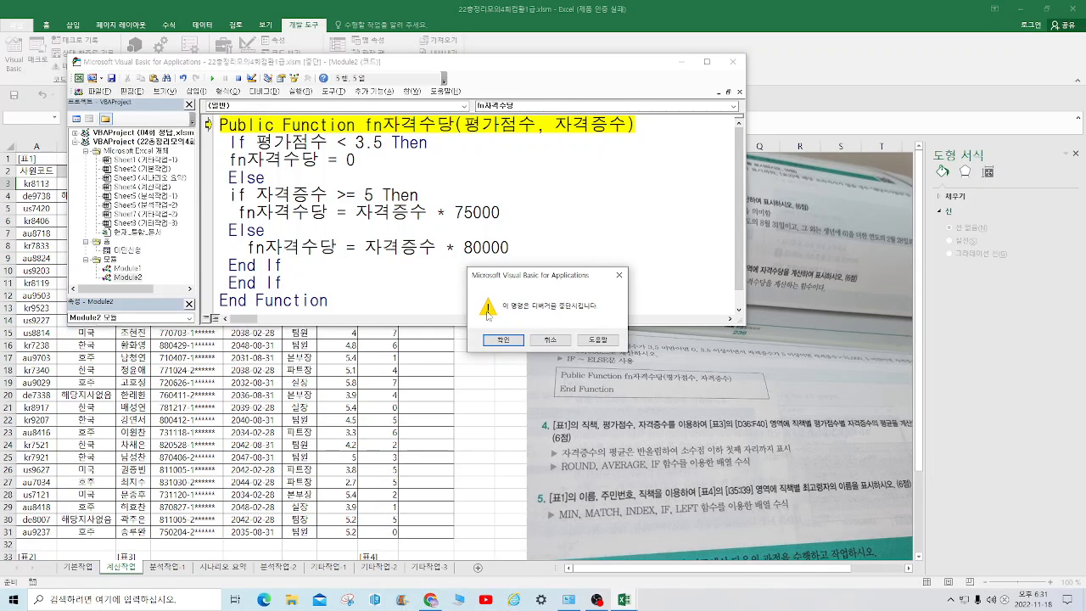
click(508, 342)
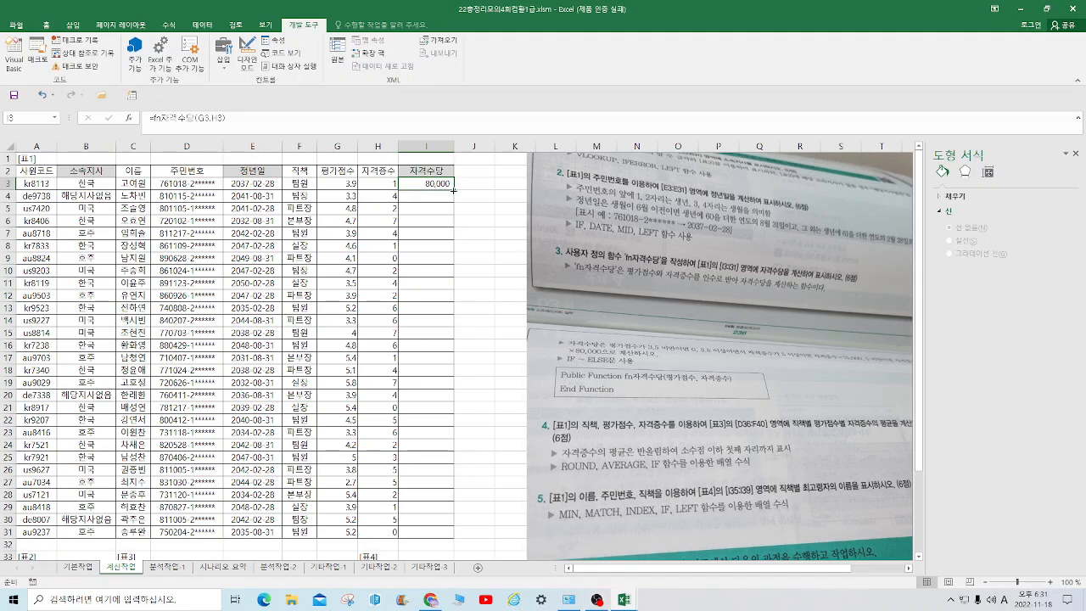
double_click(453, 190)
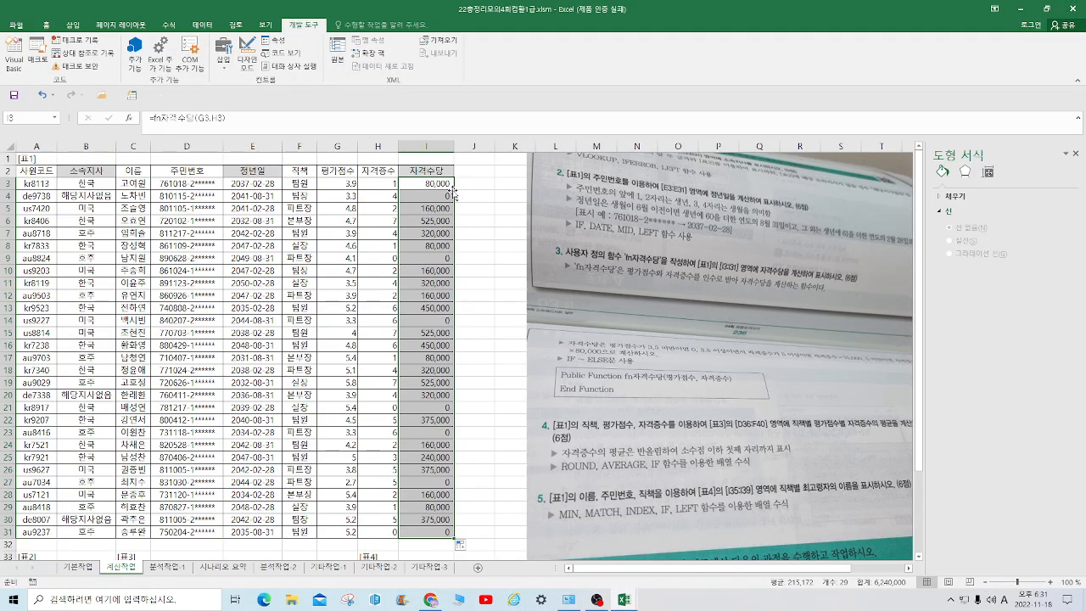
click(497, 293)
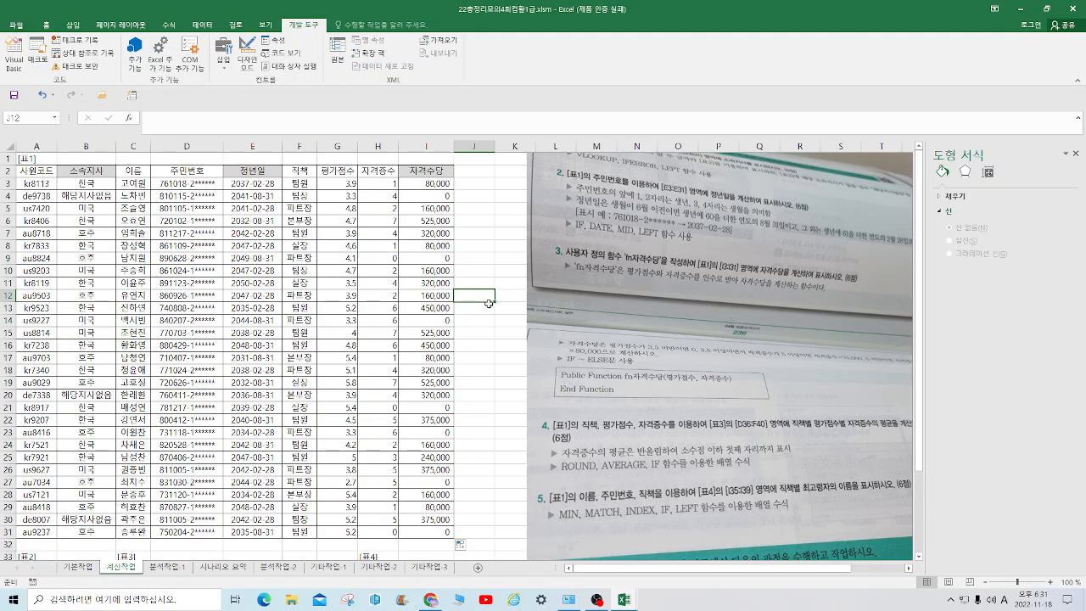
scroll(504, 405, down, 2)
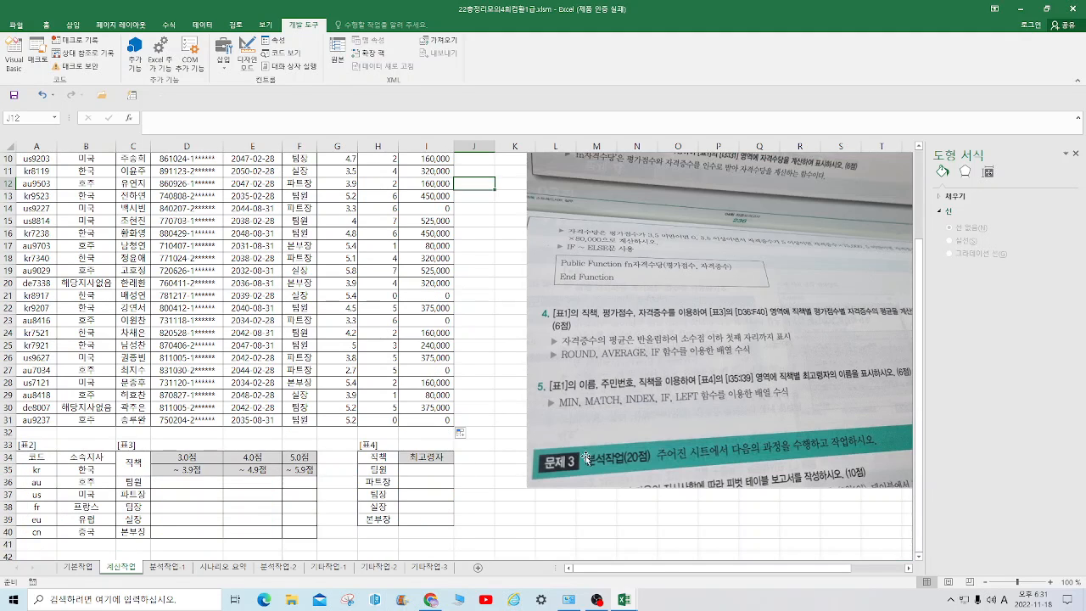
scroll(604, 464, down, 1)
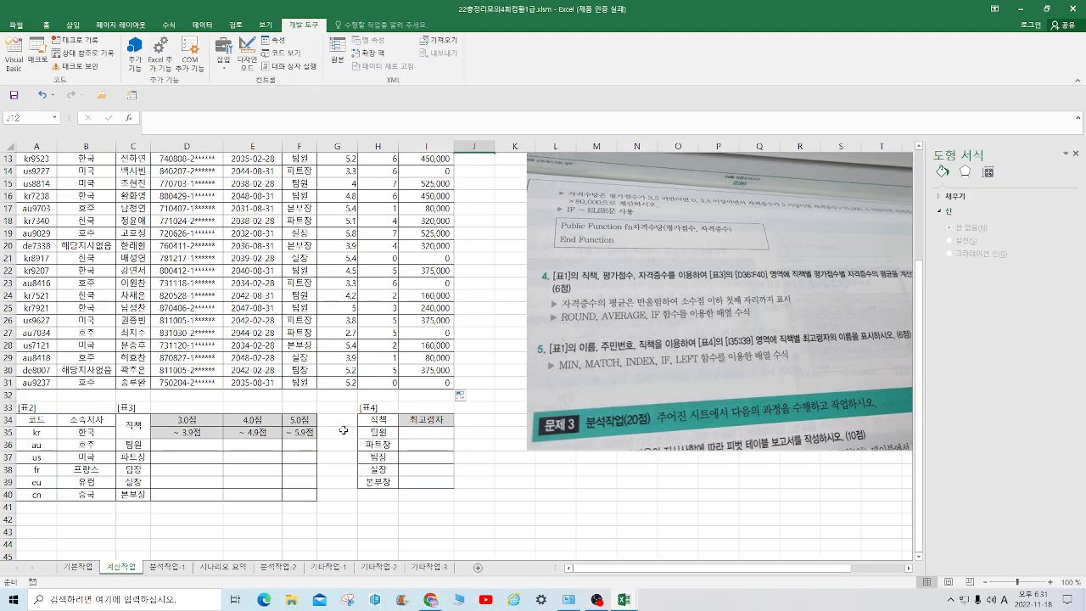
click(214, 452)
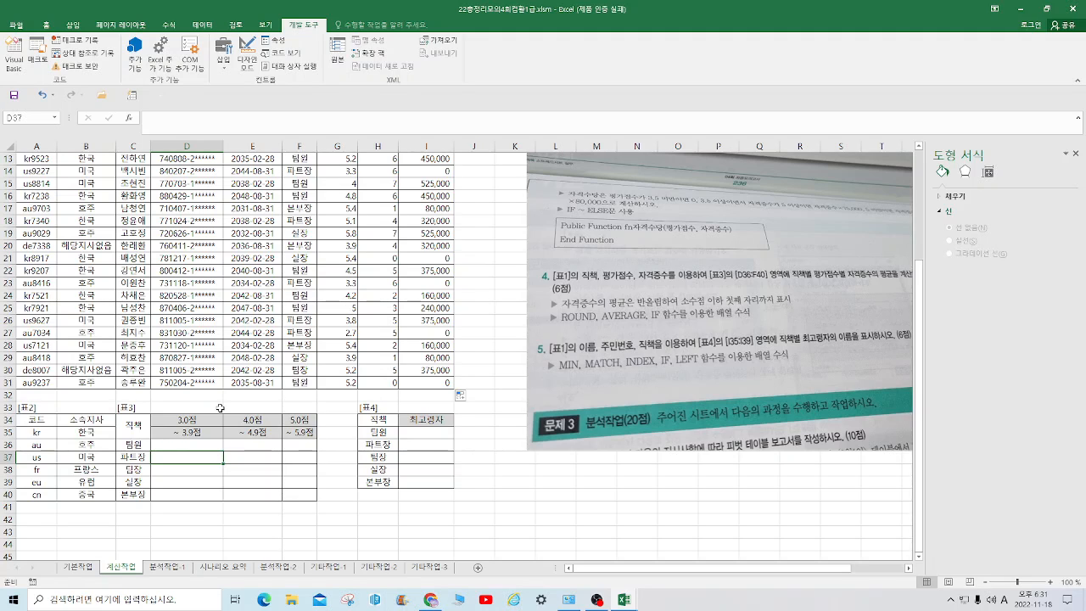
text(=av)
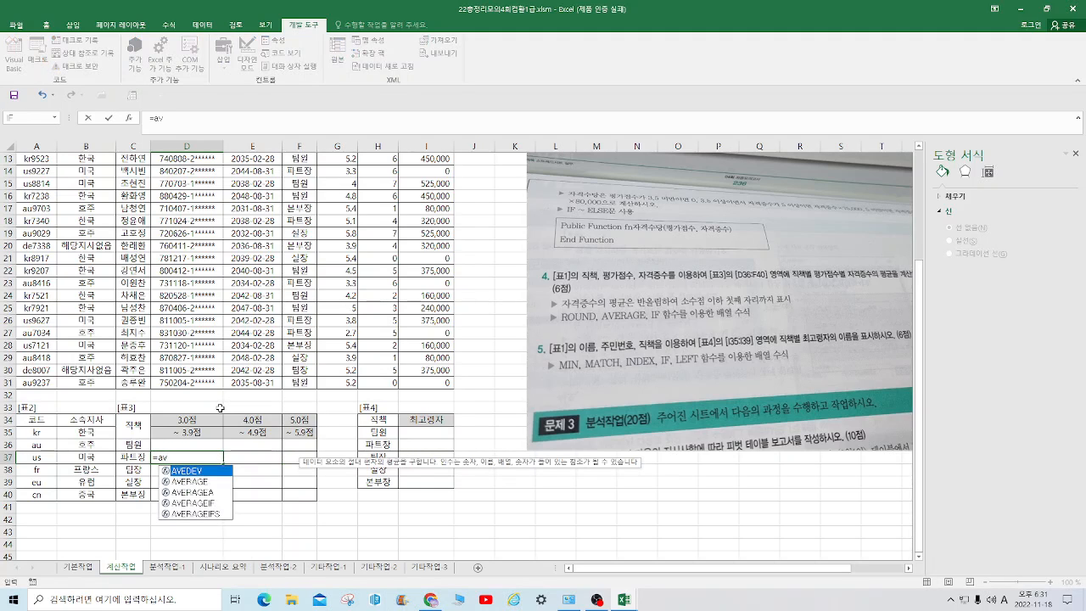
click(195, 443)
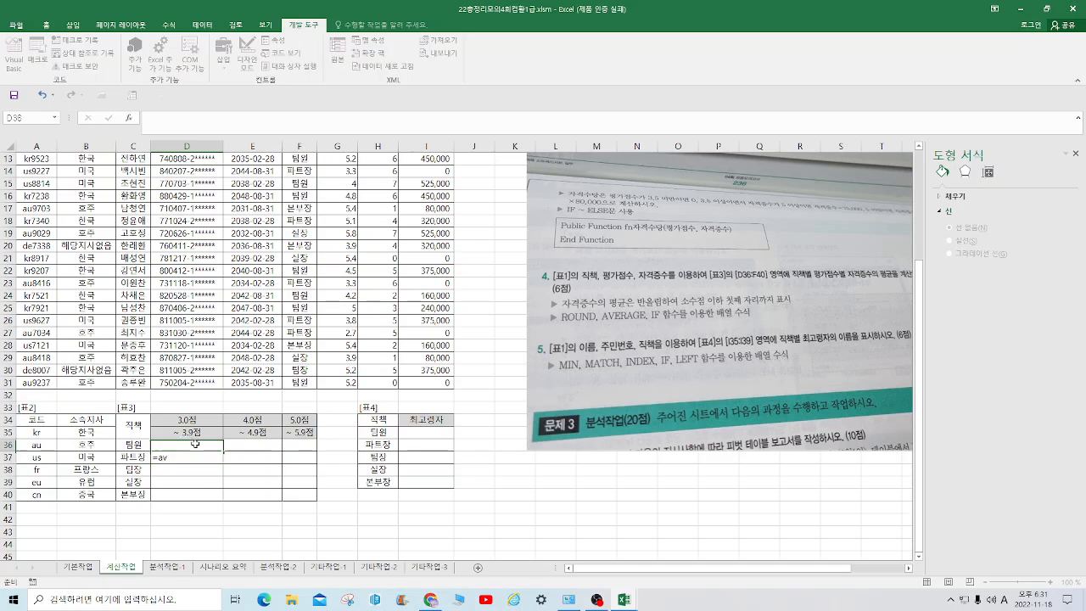
click(202, 458)
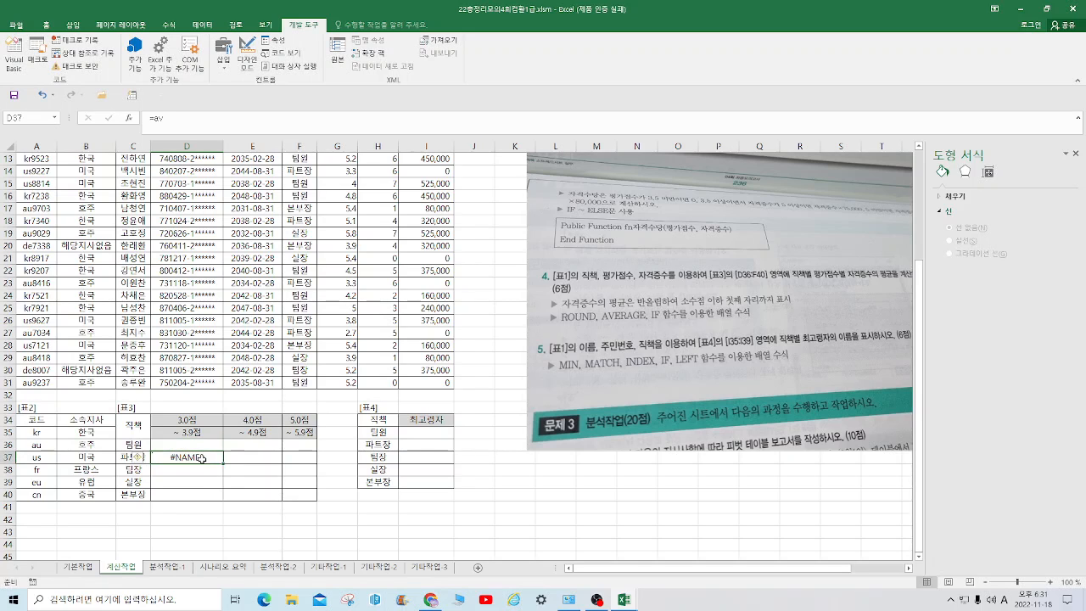
key(Delete)
In D36 of [표3], start an AVERAGE(IF( formula with the 직책 condition ($F$3:$F$31=$C36)
click(197, 442)
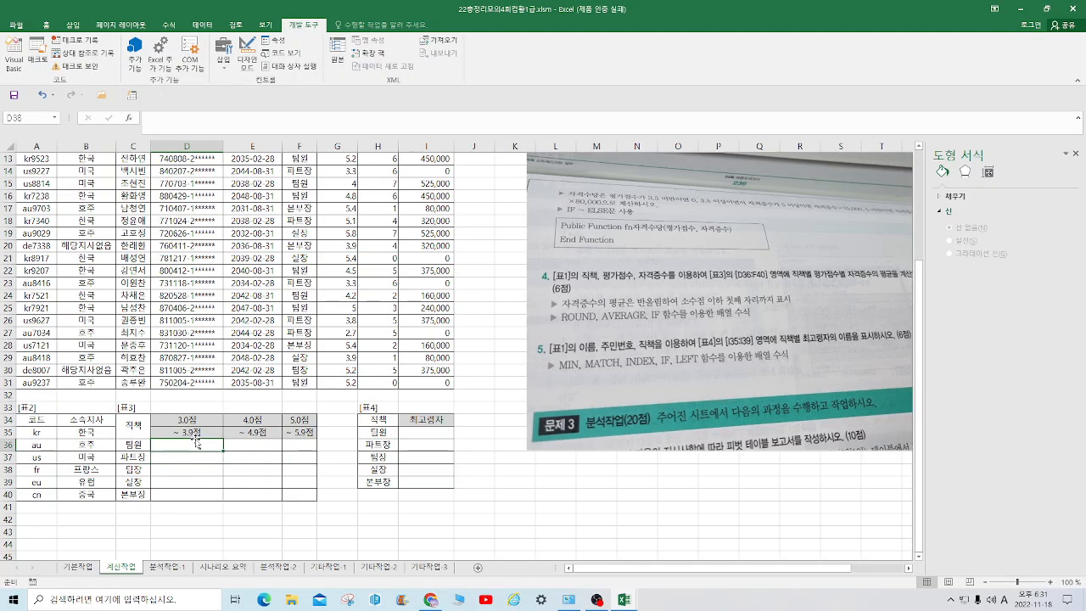
text(=average)
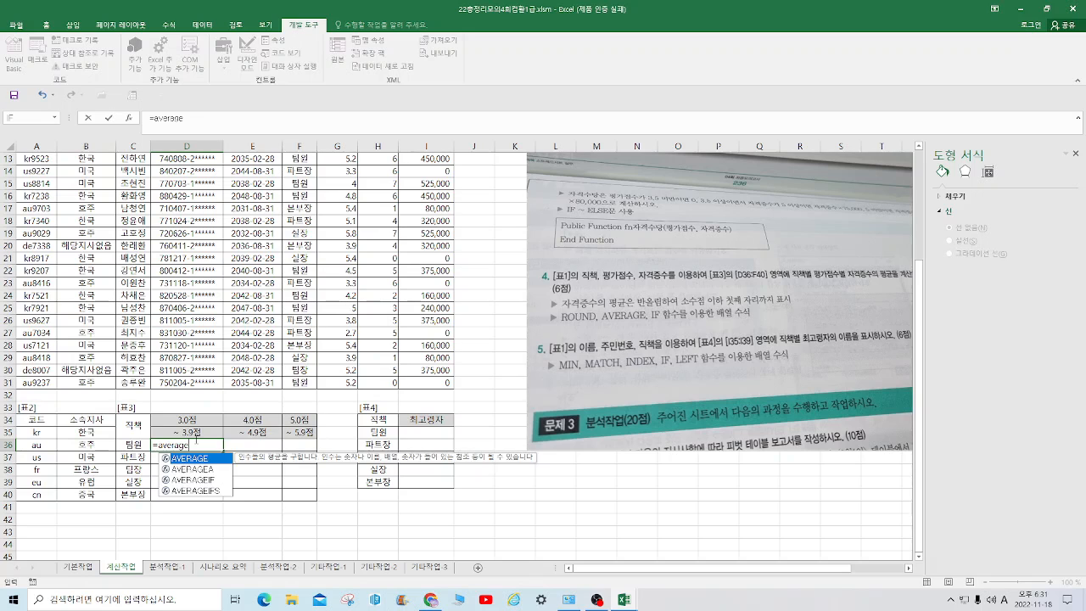
text((if()
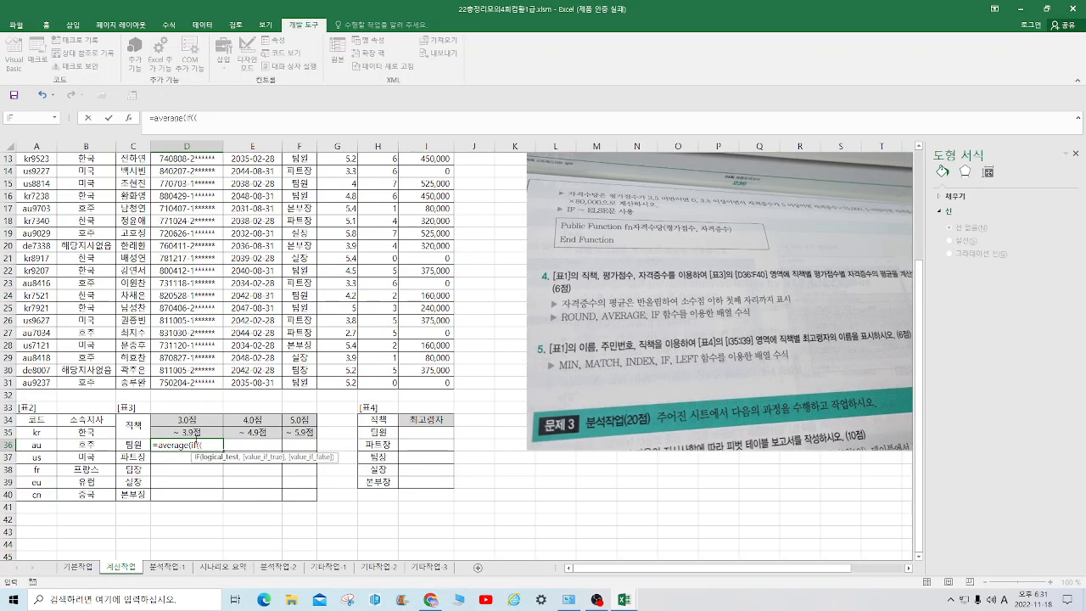
text(()
scroll(183, 433, up, 4)
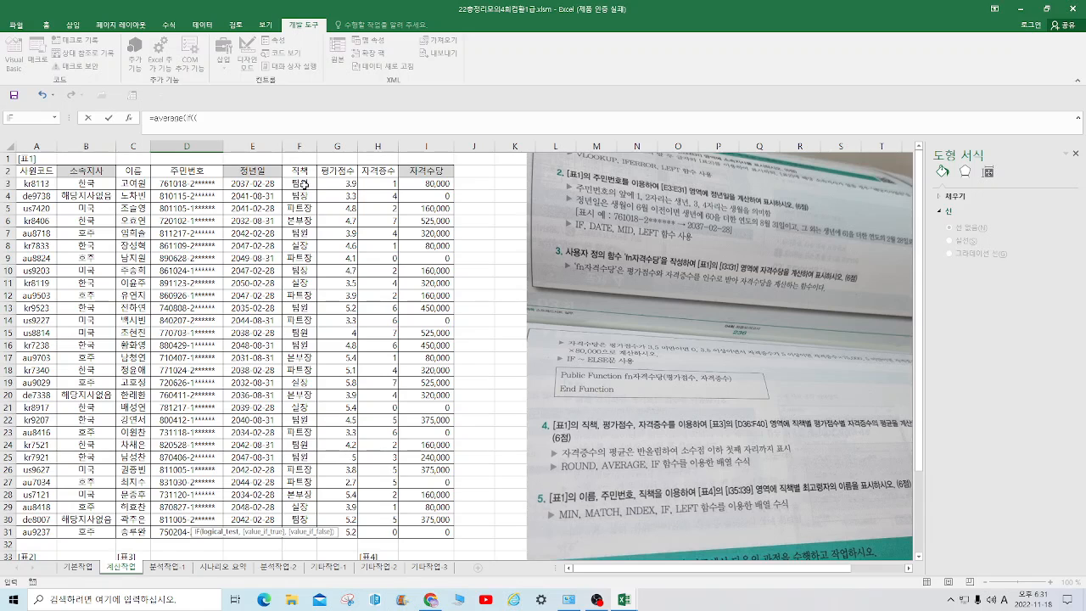
drag(299, 183, 292, 533)
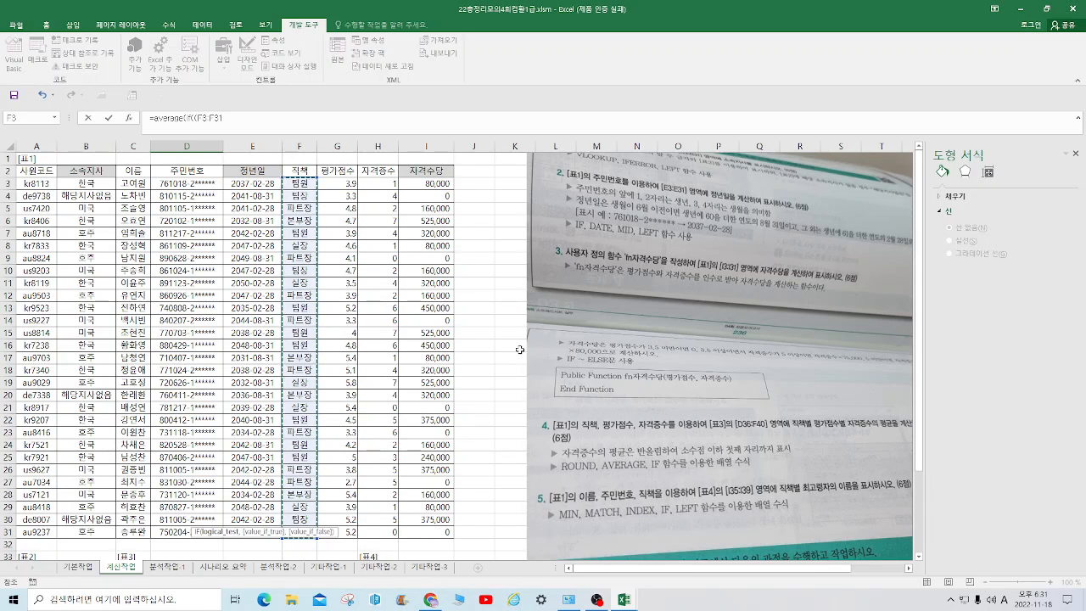
key(F4)
scroll(519, 350, down, 6)
text(=)
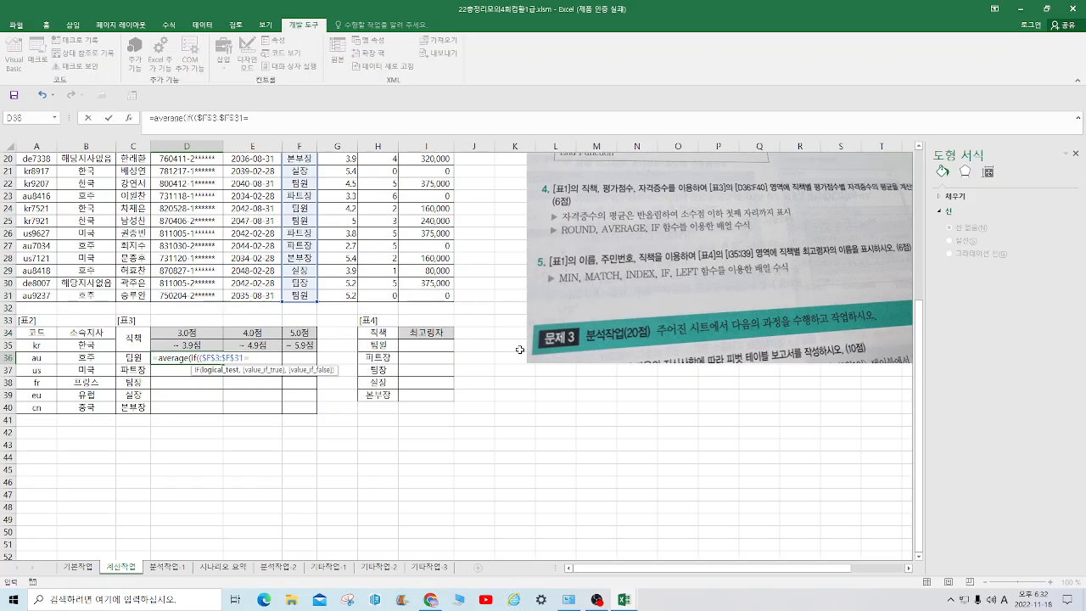
click(136, 358)
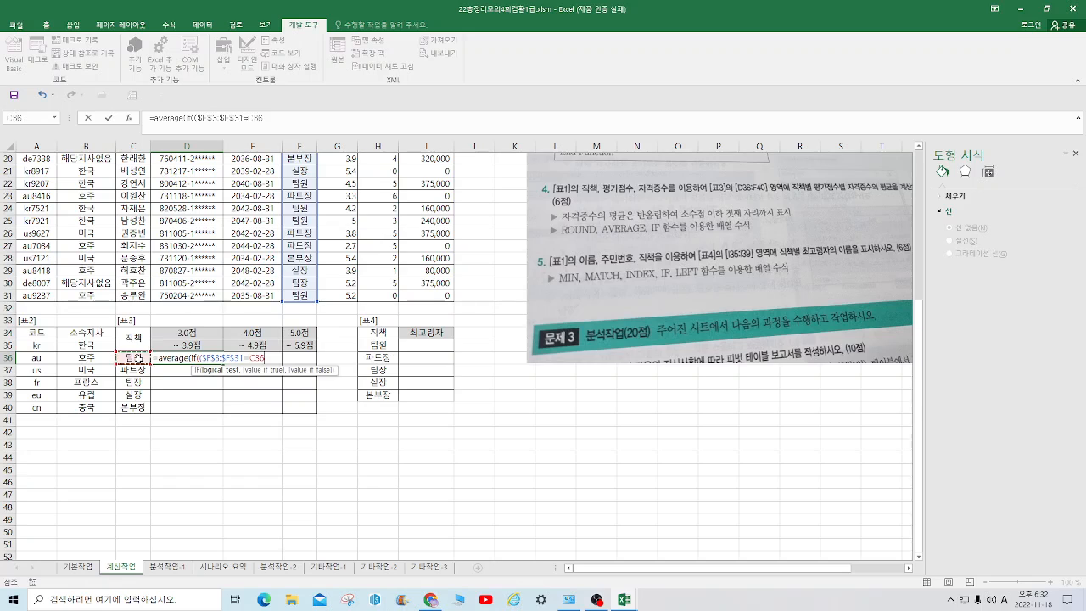
key(F4)
key(F4)
text()&*)
Append the lower score limit condition &*$G$3:$G$31>D$34) to the D36 formula, followed by *( for another condition
scroll(119, 254, up, 6)
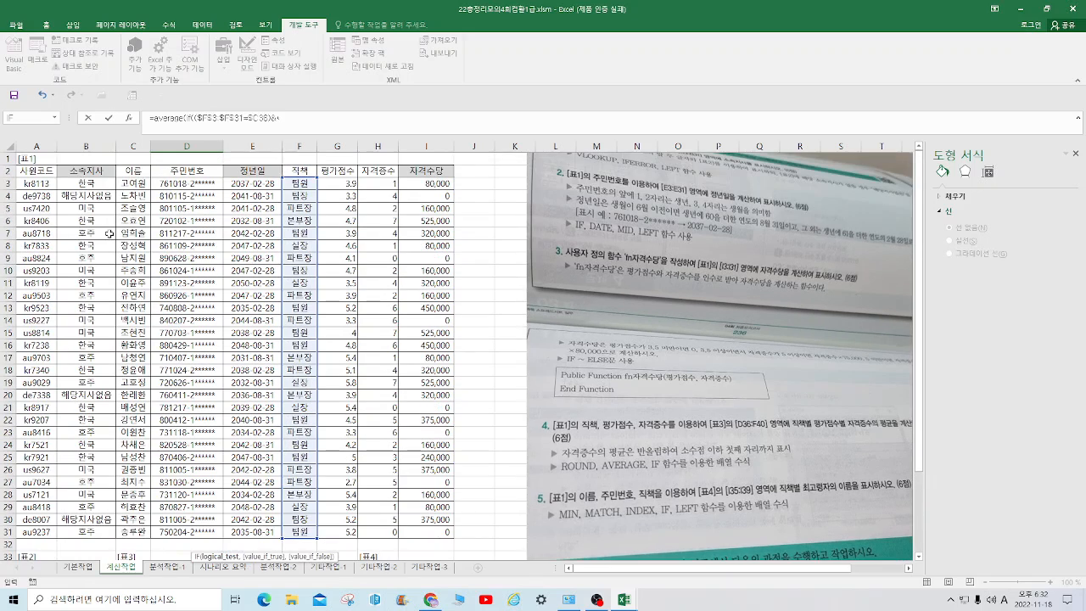
drag(344, 185, 345, 532)
key(F4)
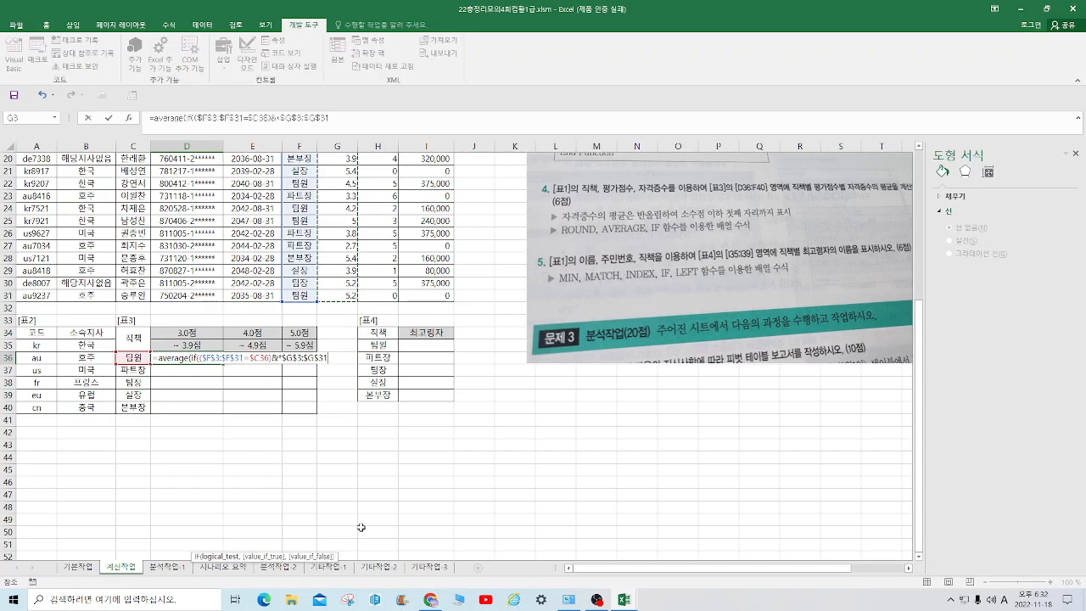
text(>)
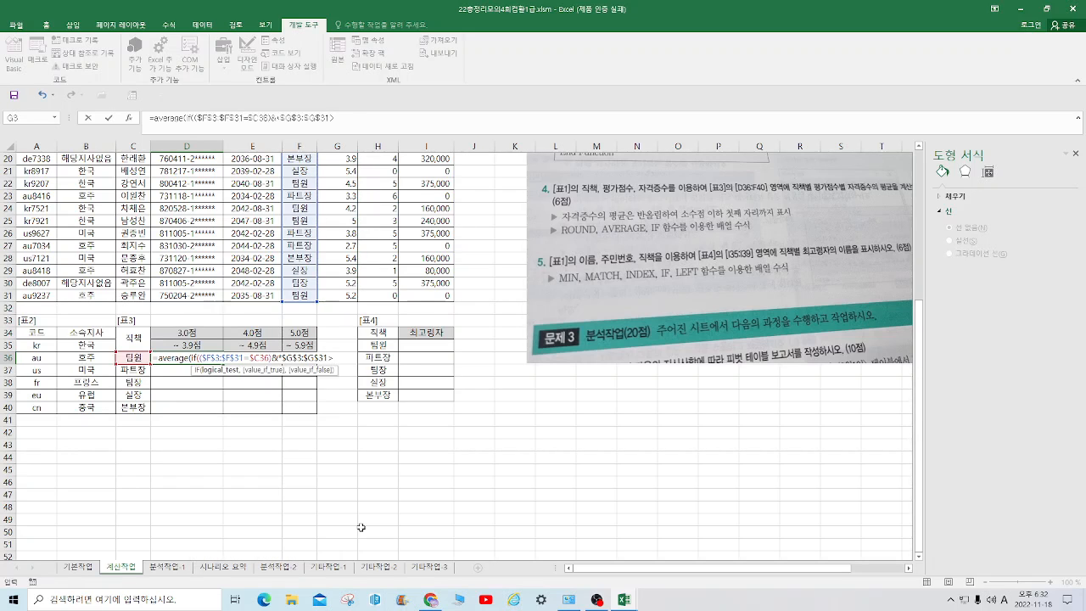
click(201, 331)
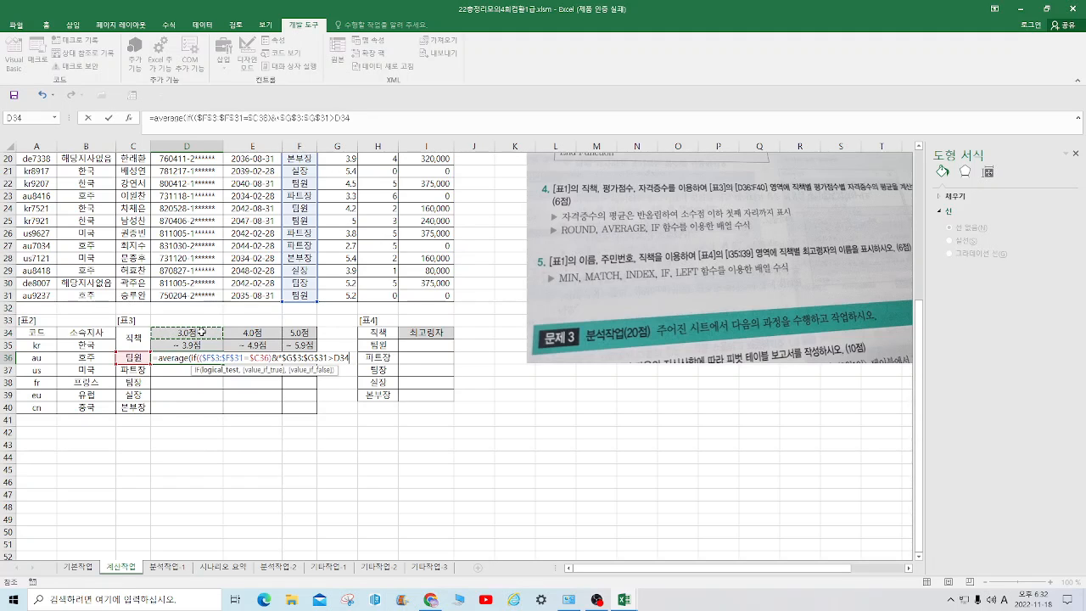
key(F4)
key(F4)
text()*()
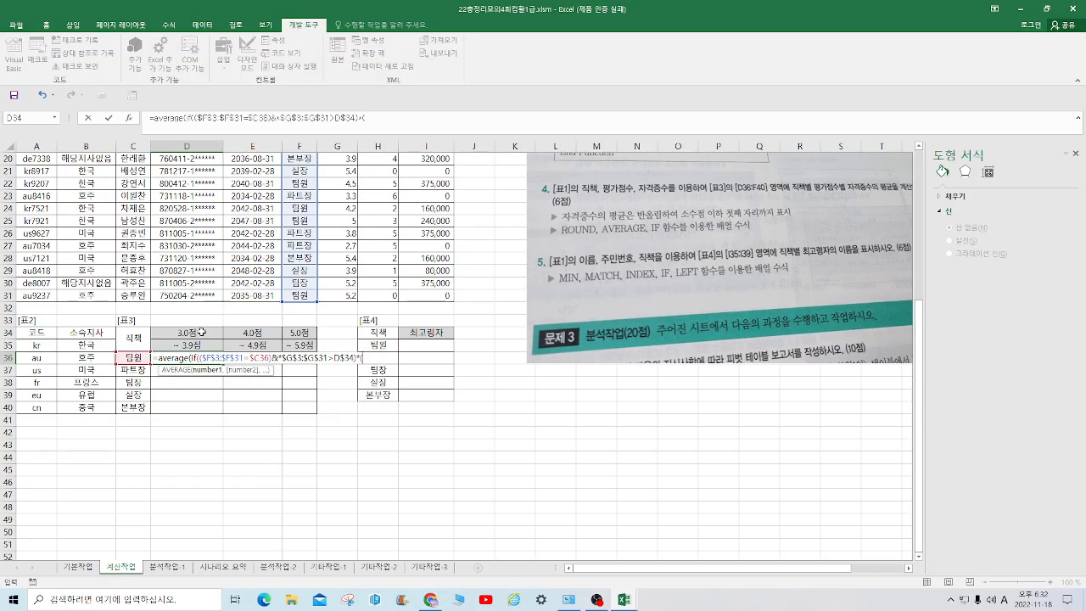
Complete the upper score limit condition in the D36 formula as ($G$3:$G$31<=D$35), ending with a comma for the IF result
scroll(254, 246, up, 6)
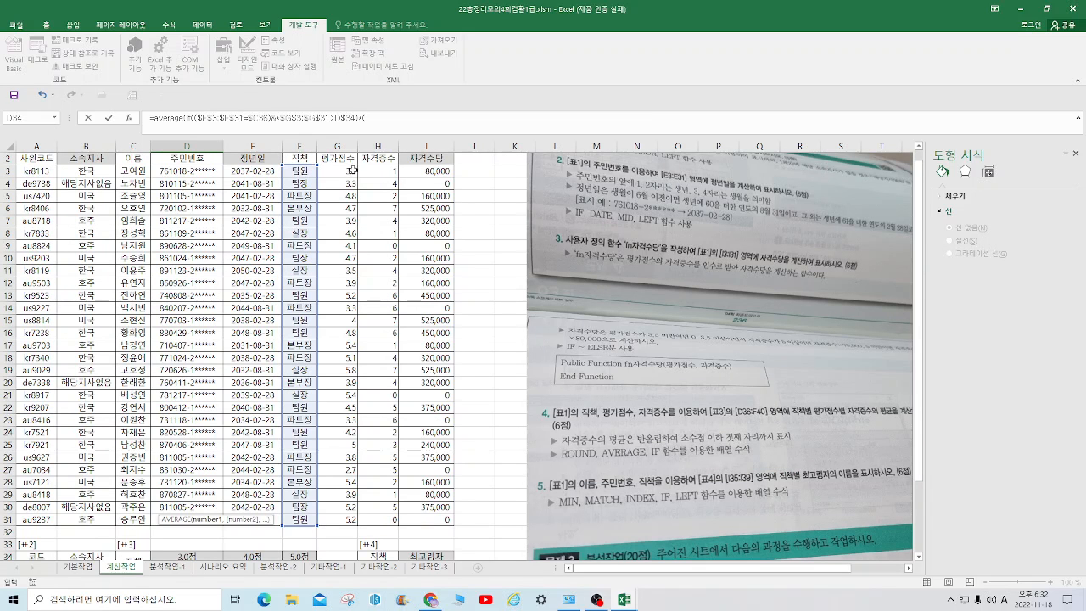
drag(334, 171, 336, 522)
key(F4)
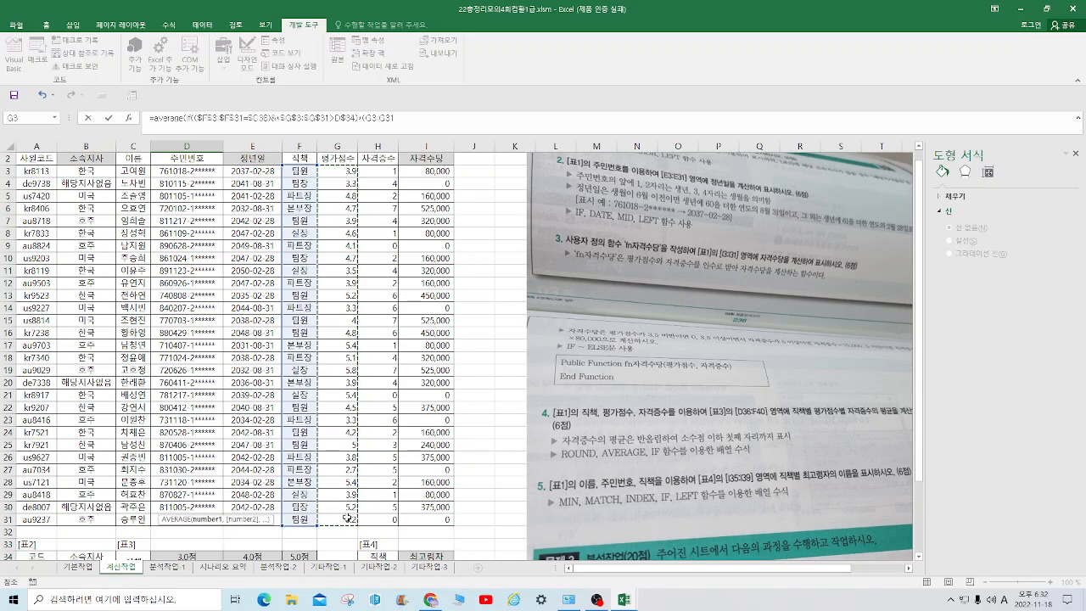
scroll(344, 519, down, 6)
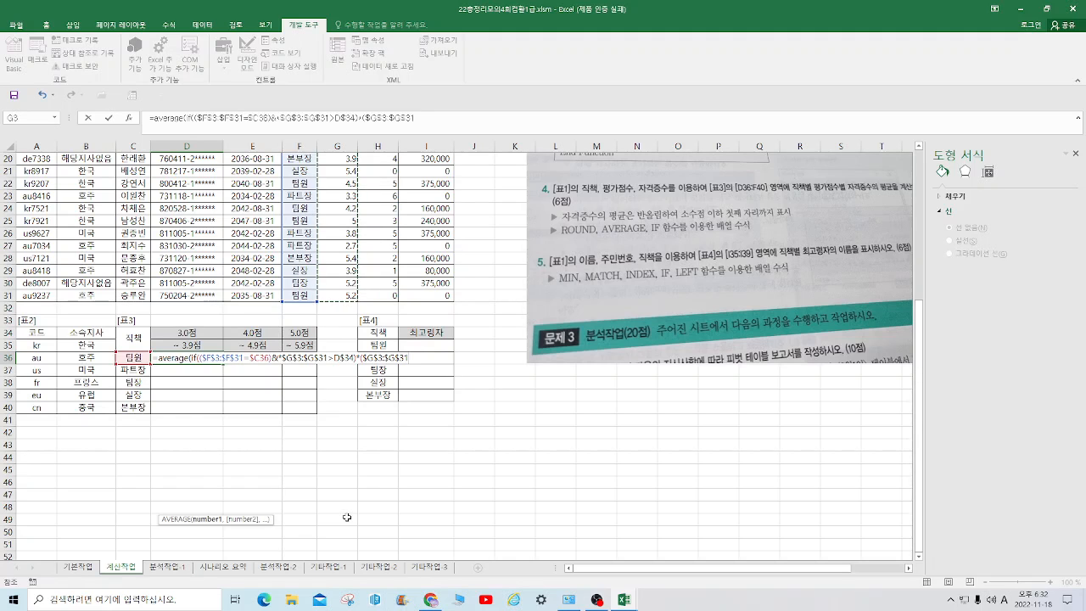
click(430, 118)
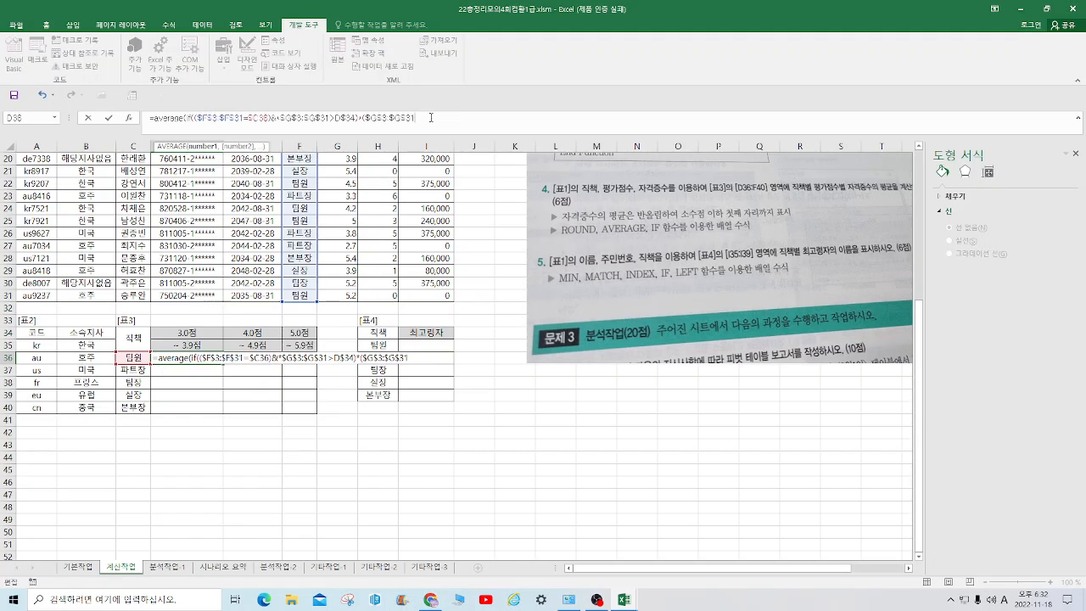
text(<)
click(188, 345)
key(F4)
key(F4)
text(),)
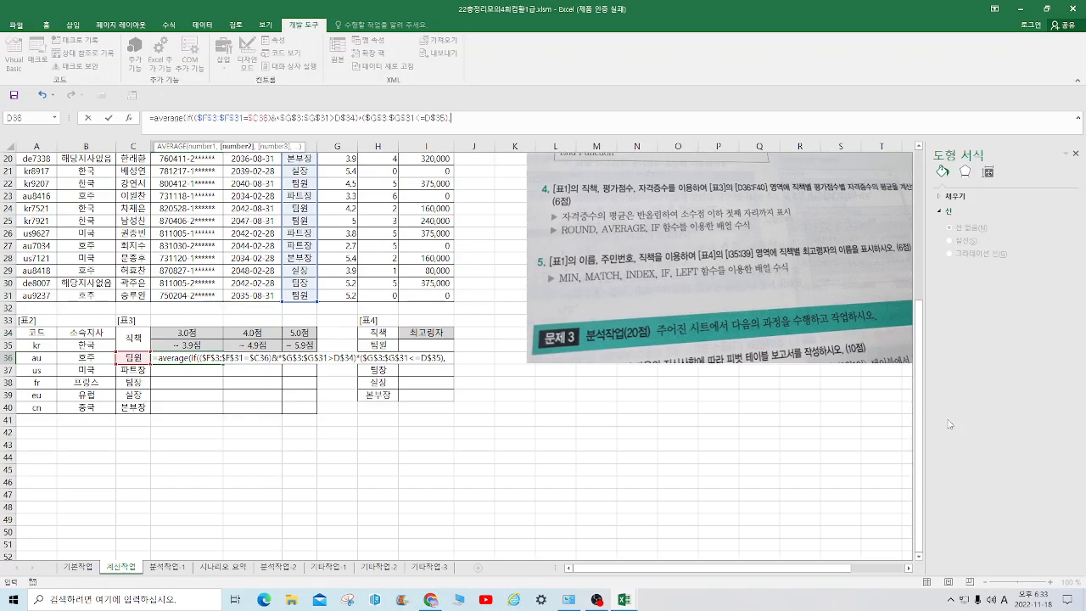
Supply the 자격증수 range $H$3:$H$31 as the IF result in the D36 formula and close the IF function
drag(921, 387, 931, 233)
drag(381, 185, 377, 532)
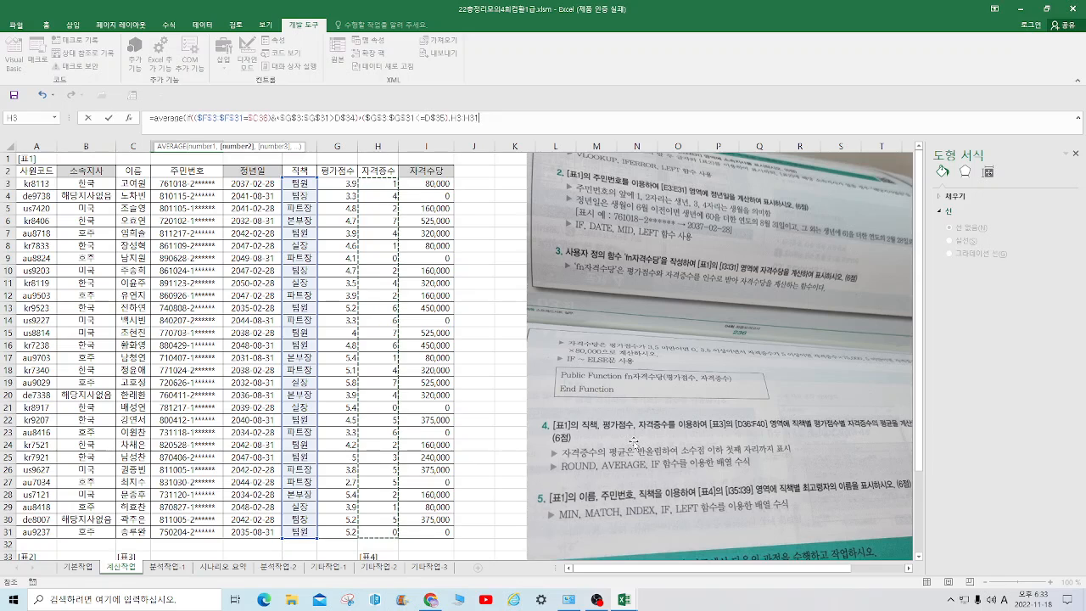
key(F4)
text())
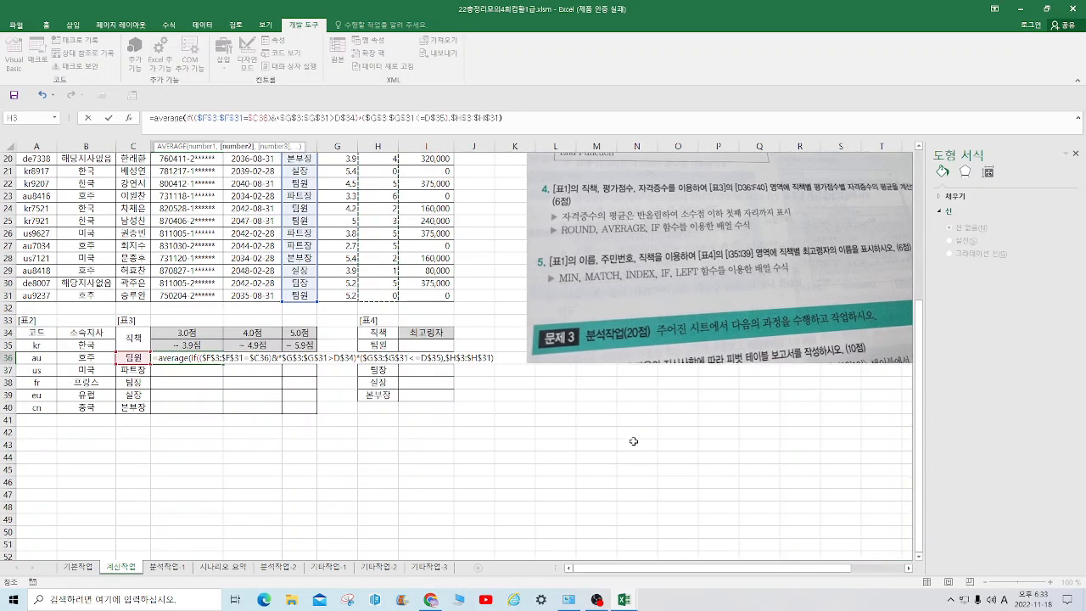
text(,1)
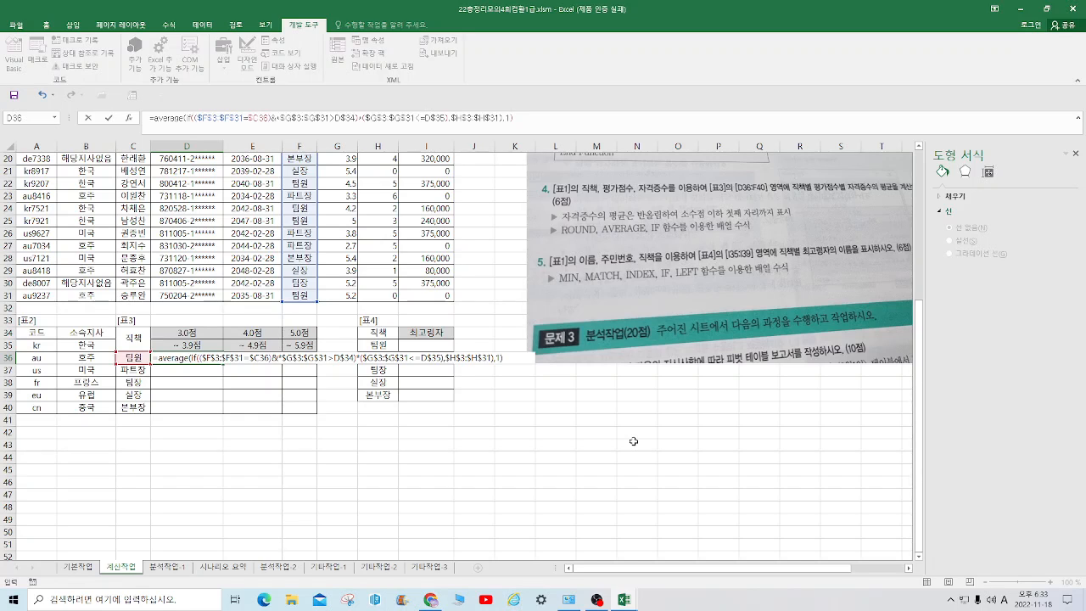
Close the AVERAGE function, append ,1) to the D36 formula and try to enter it as an array formula
key(BackSpace)
text(),1)
key(ctrl+shift+Return)
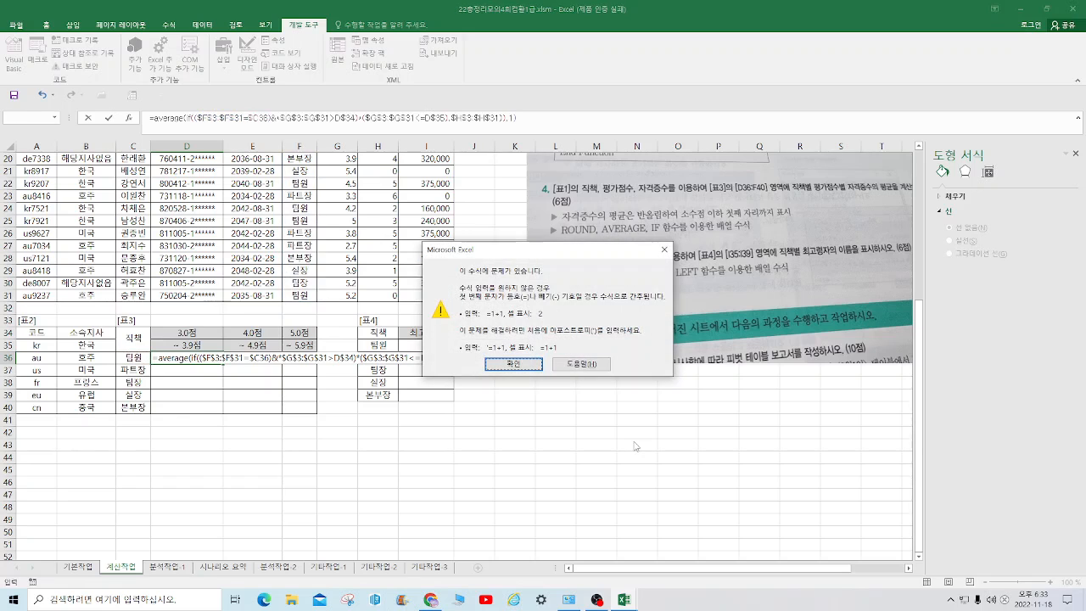
click(513, 363)
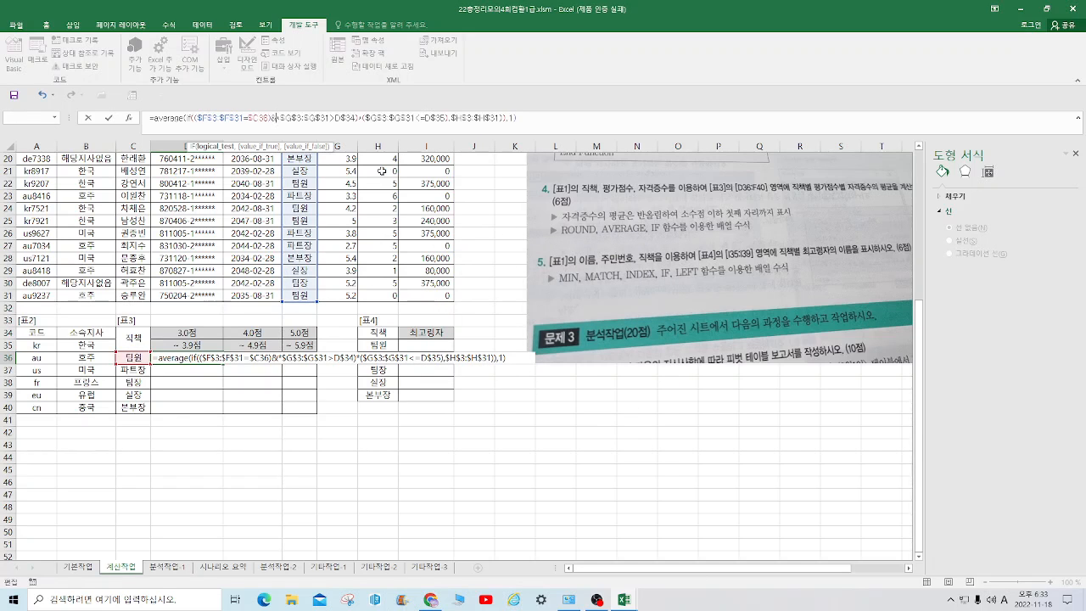
Remove the stray & before the lower score limit condition and try again to enter D36 as an array formula
key(Delete)
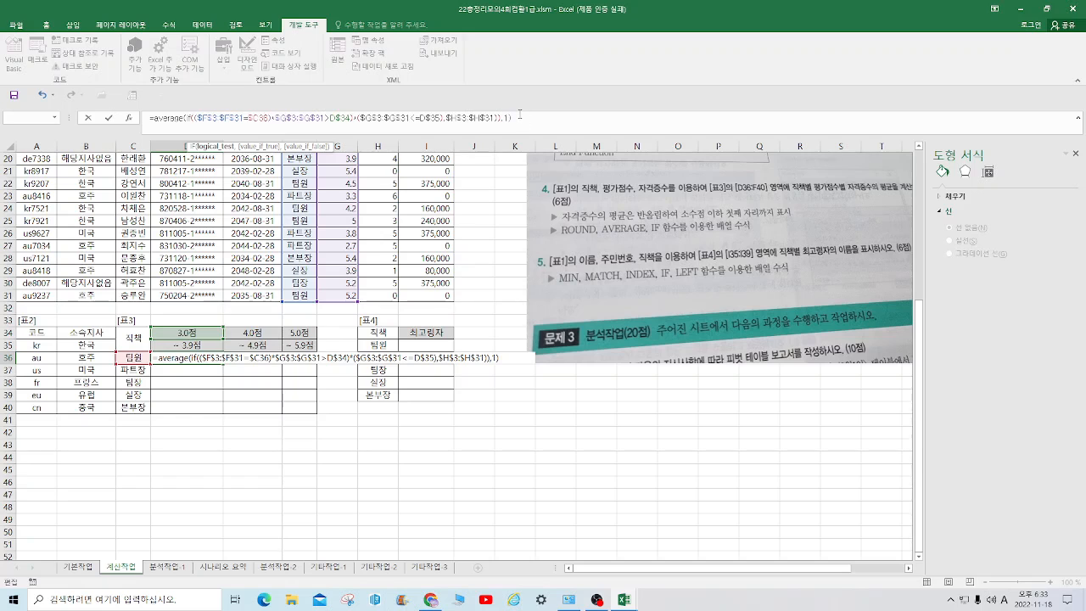
click(519, 113)
key(ctrl+shift+Return)
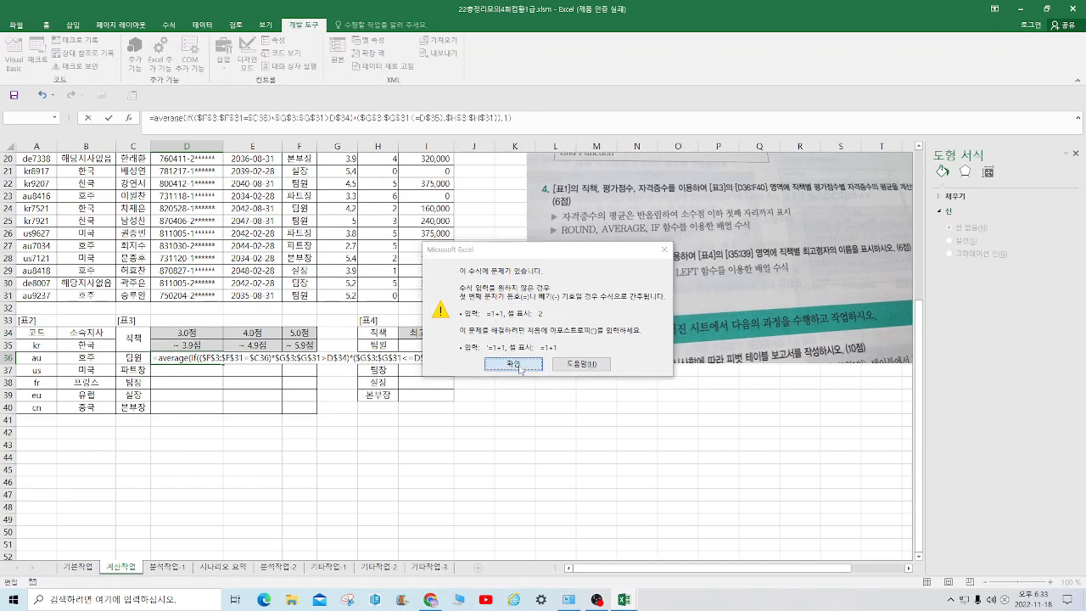
click(515, 365)
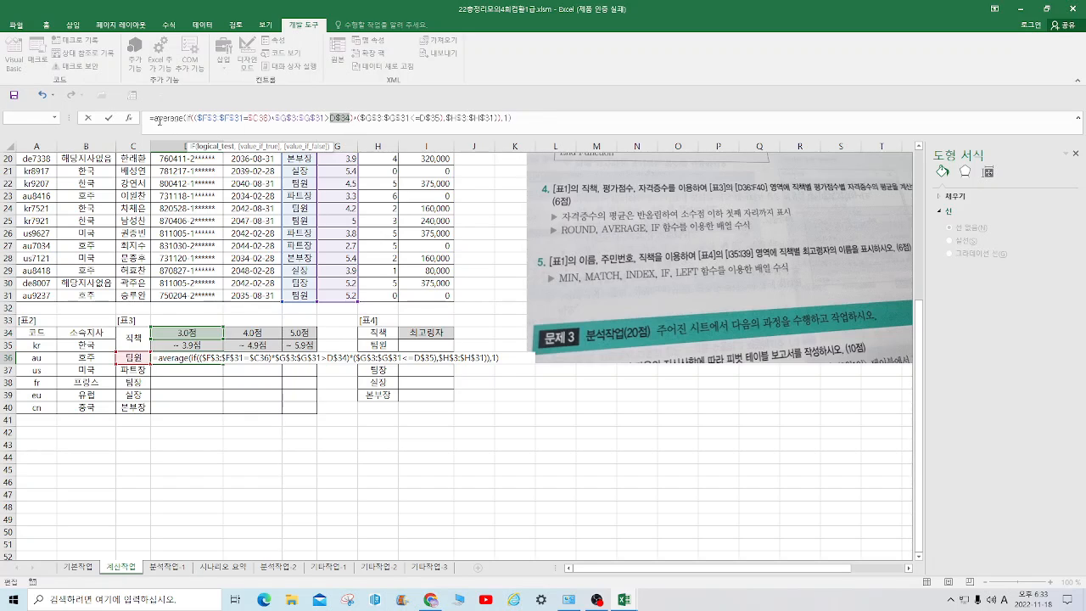
Strip the trailing ,1) from the D36 formula and wrap the AVERAGE in ROUND with 1 decimal digit
click(508, 117)
key(BackSpace)
key(BackSpace)
key(BackSpace)
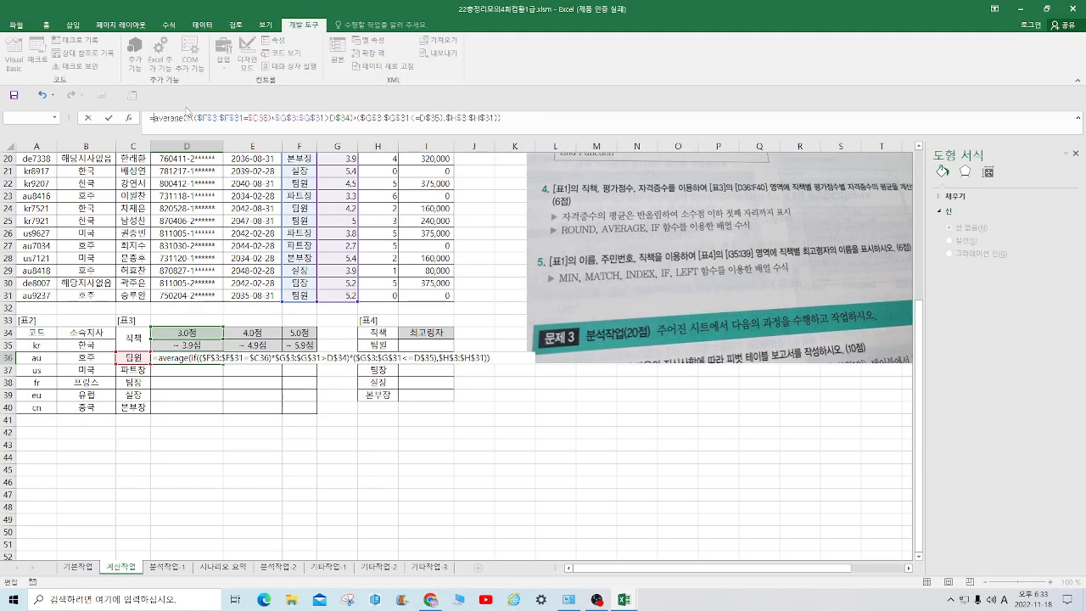
text(round()
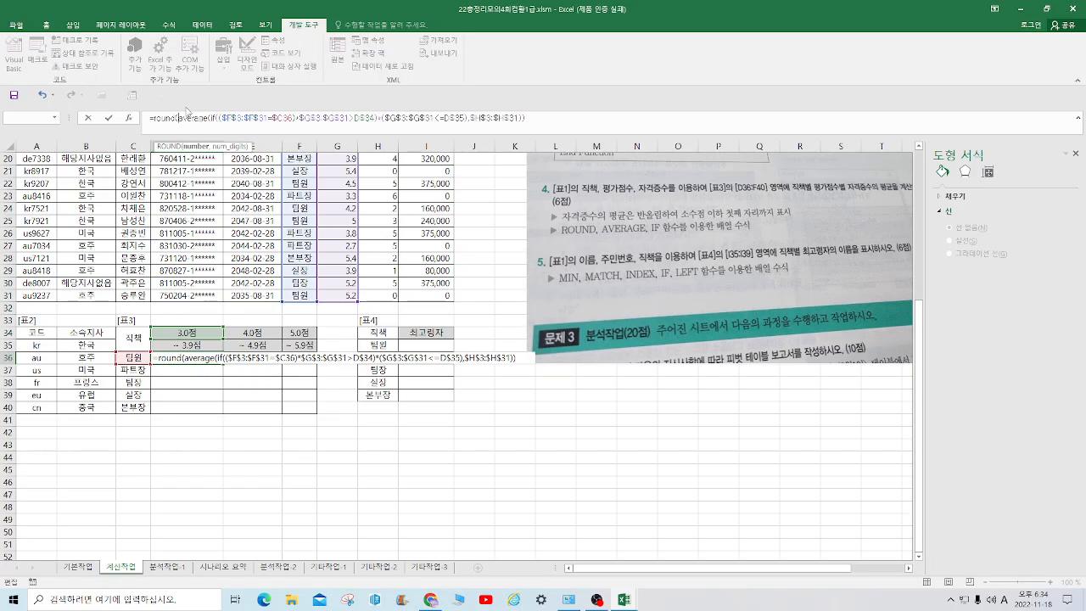
click(536, 118)
text(,1)
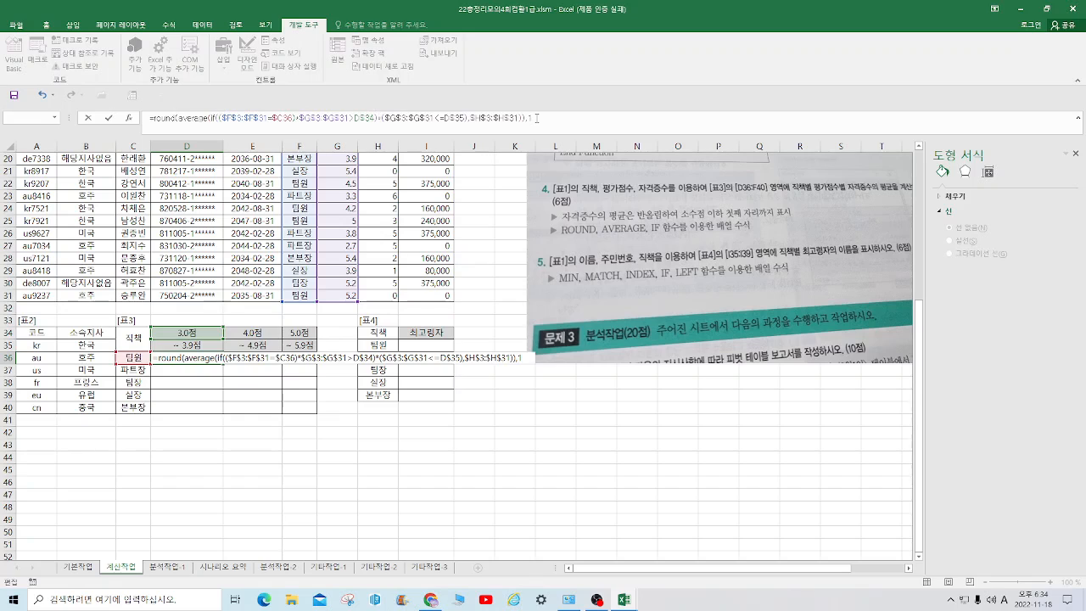
text())
Add the missing opening parenthesis so the lower limit reads ($G$3:$G$31>D$34), and enter D36 as an array formula
click(350, 116)
text(()
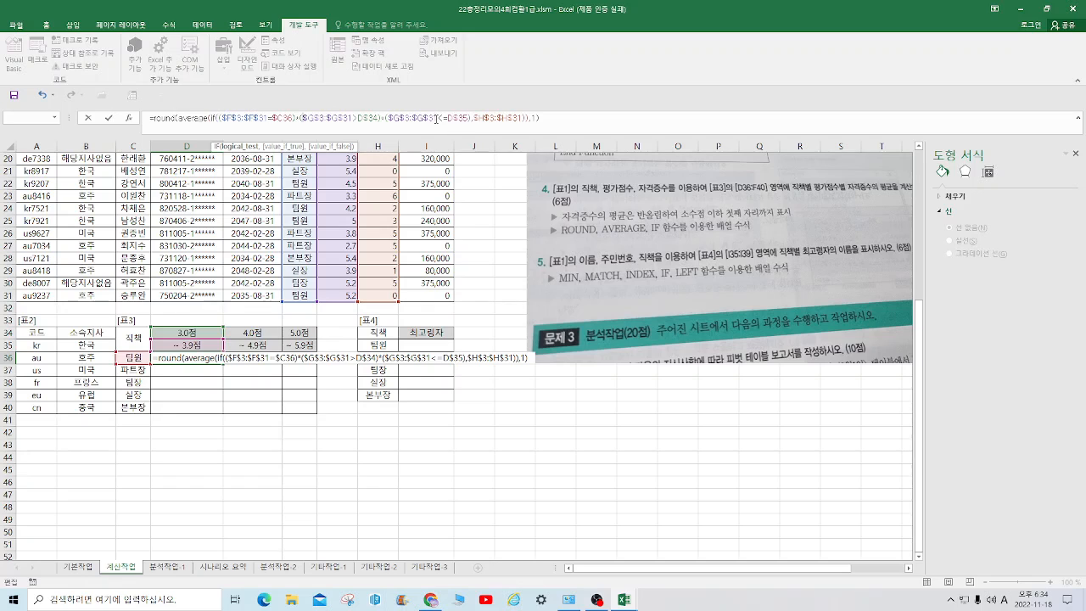
text())
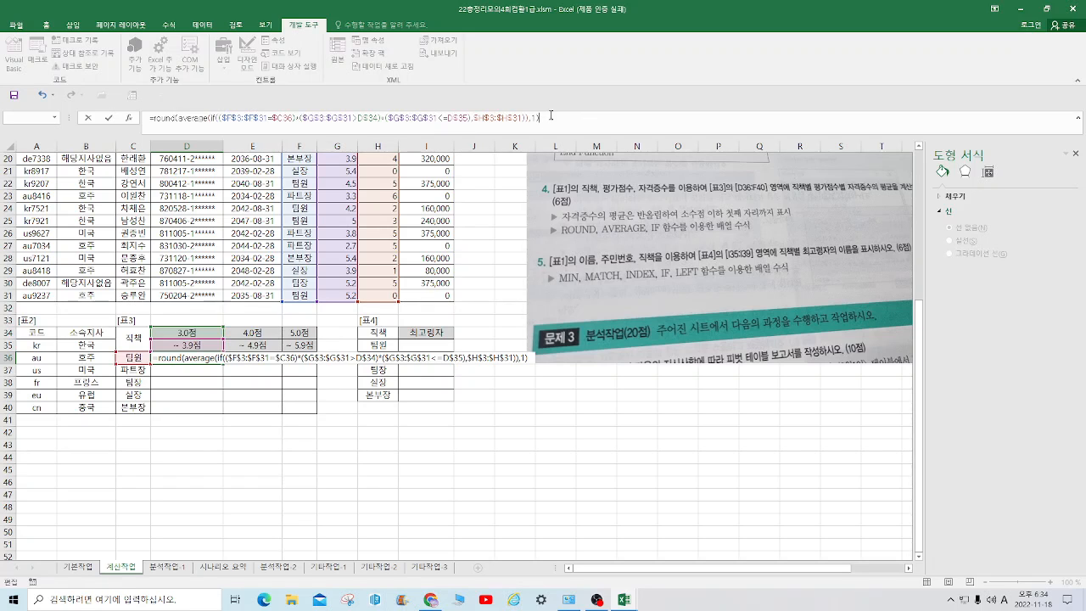
key(ctrl+shift+Return)
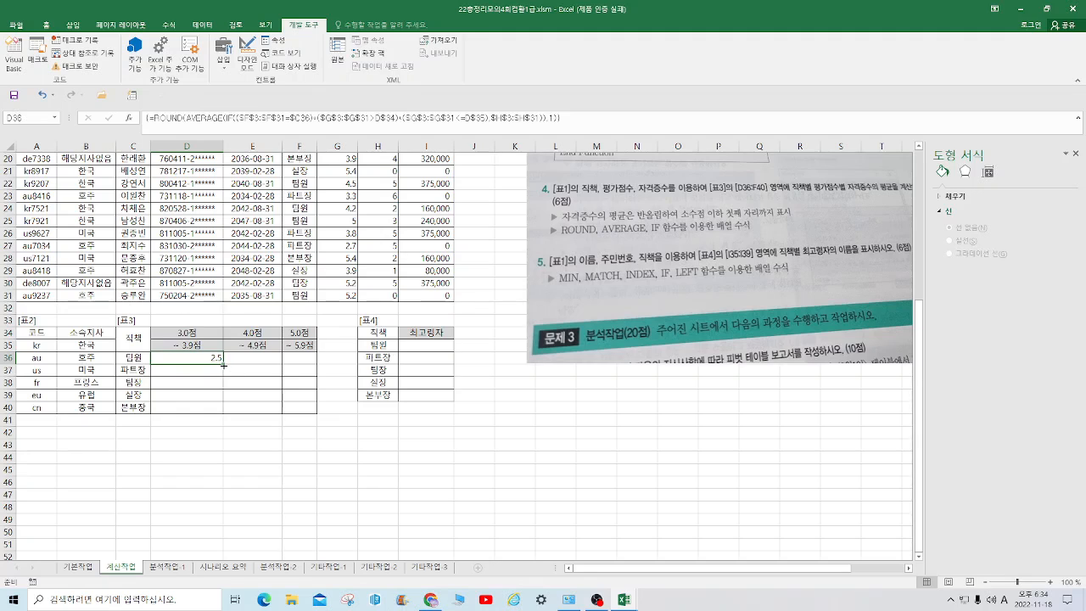
Fill the D36 array formula across D36:F40 of [표3] and save the workbook
drag(223, 363, 317, 418)
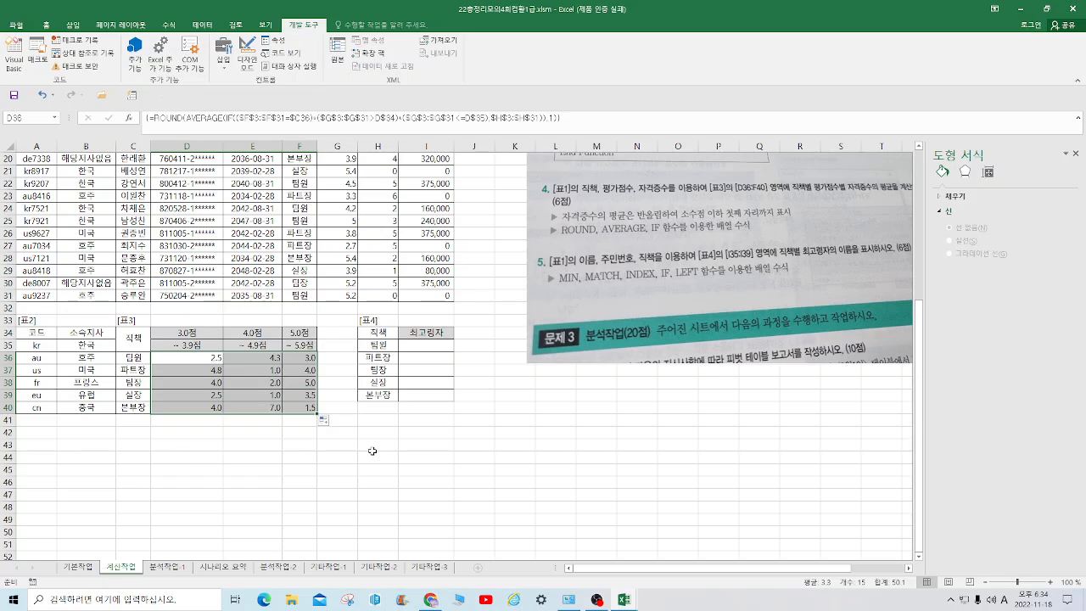
click(372, 451)
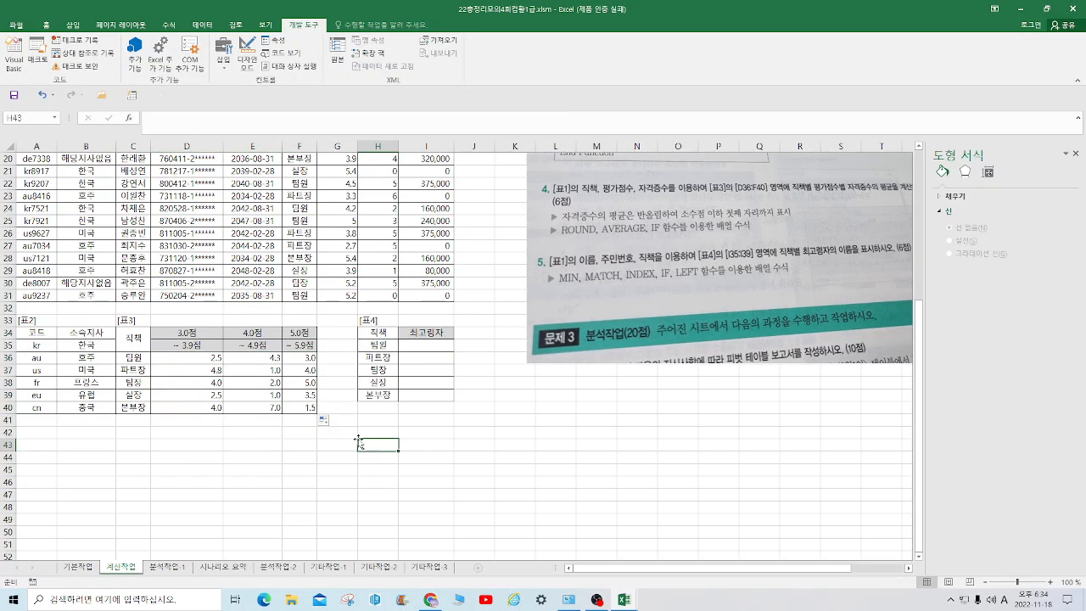
key(ctrl+s)
In I35 of [표4], start an INDEX formula with the 이름 range $C$3:$C$31 as its array
double_click(429, 345)
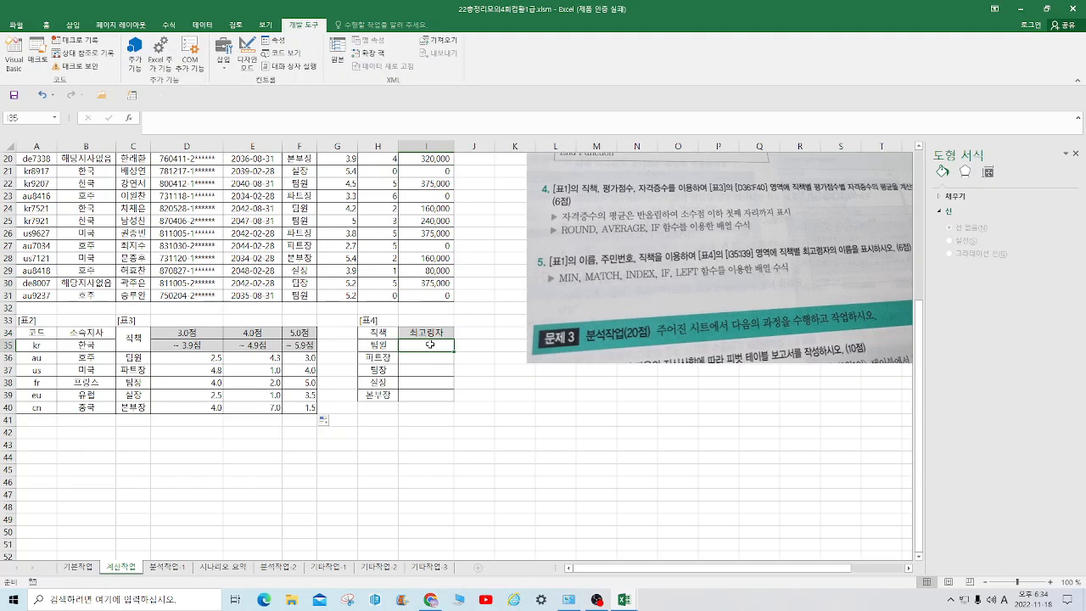
text(=ind)
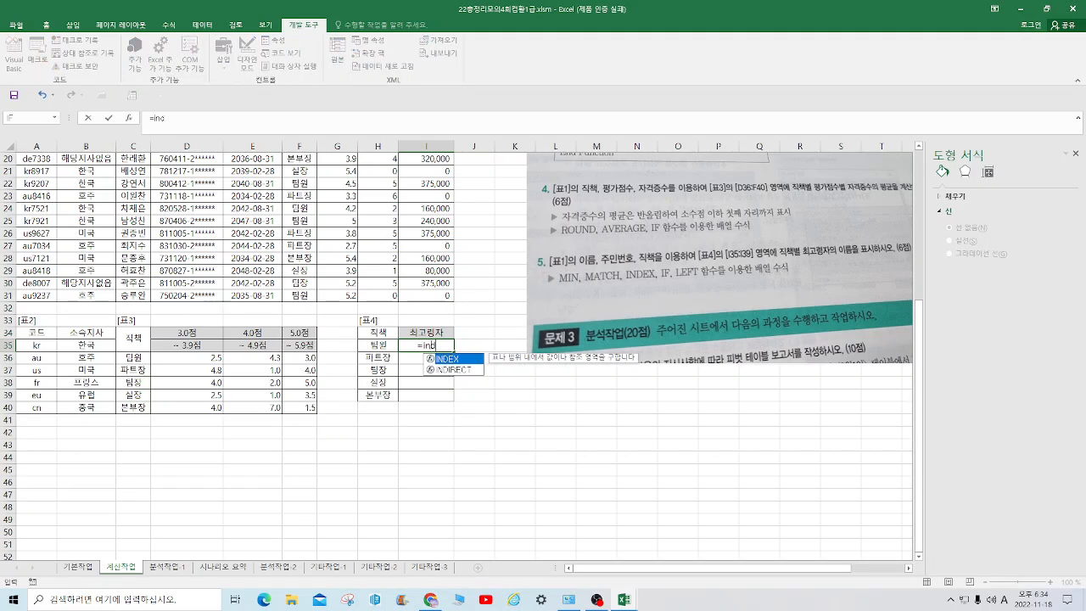
text(ex()
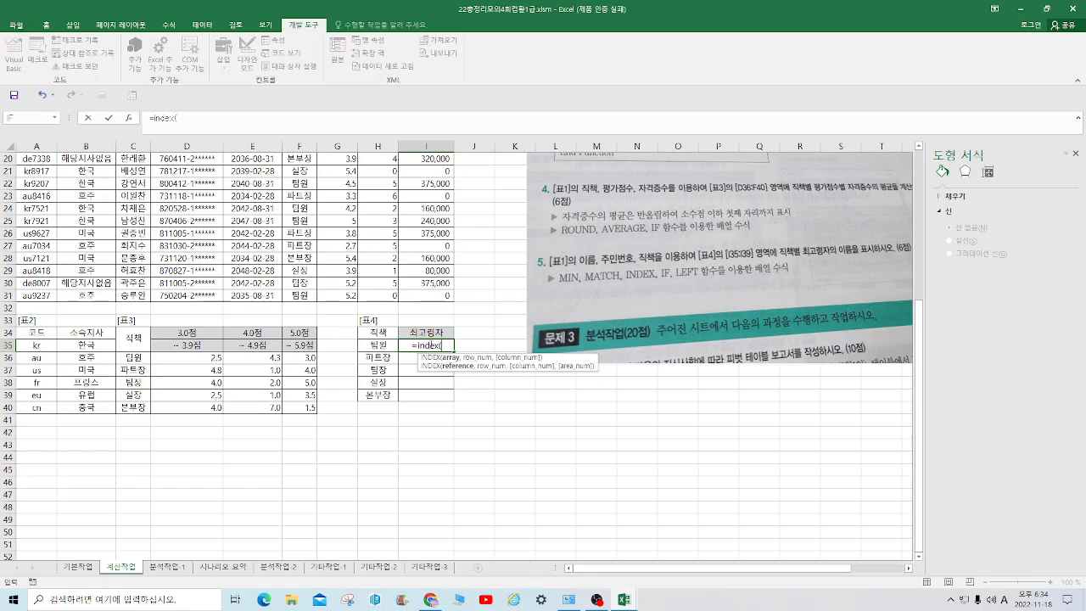
scroll(327, 321, up, 6)
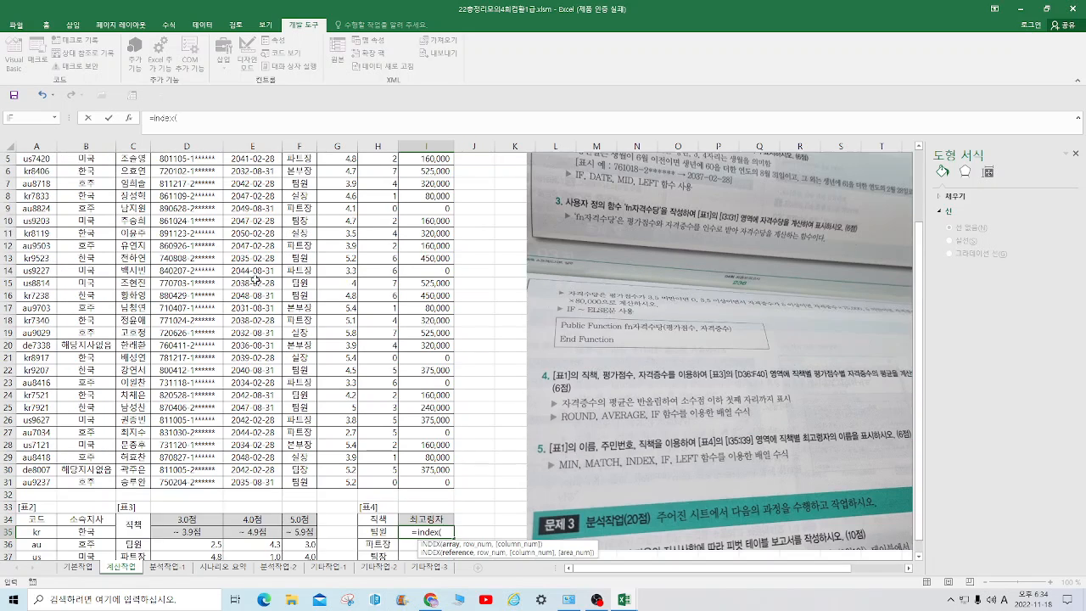
drag(131, 183, 138, 529)
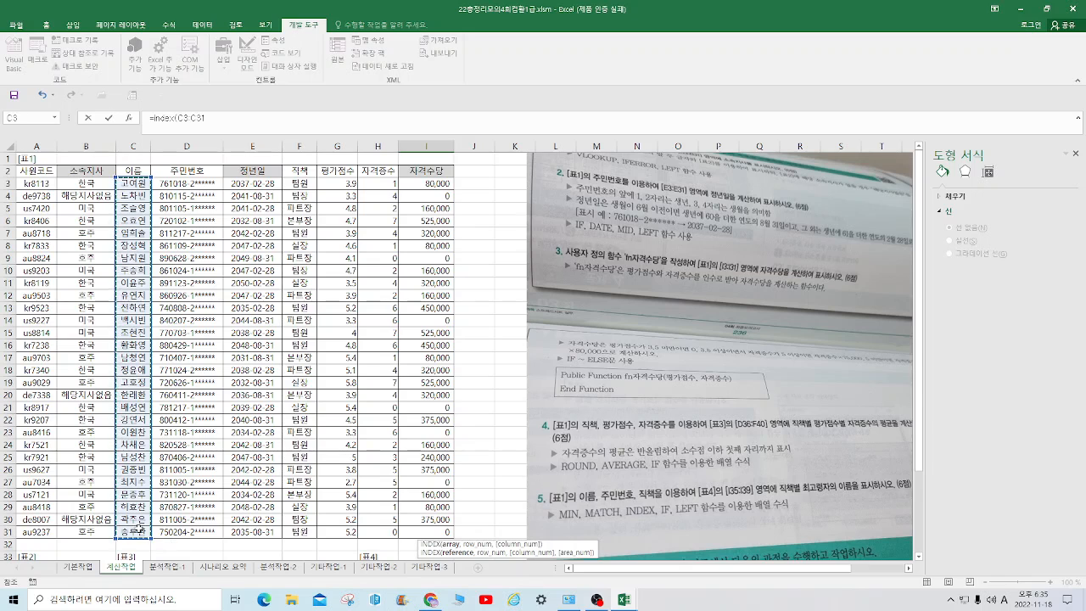
key(F4)
scroll(139, 528, down, 6)
text(,)
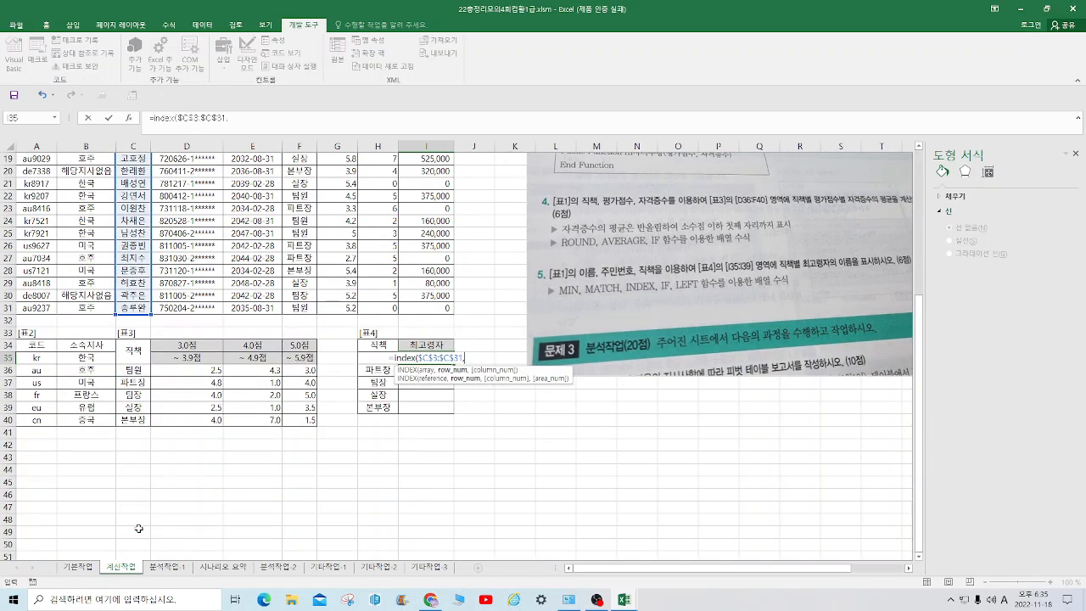
text(matc)
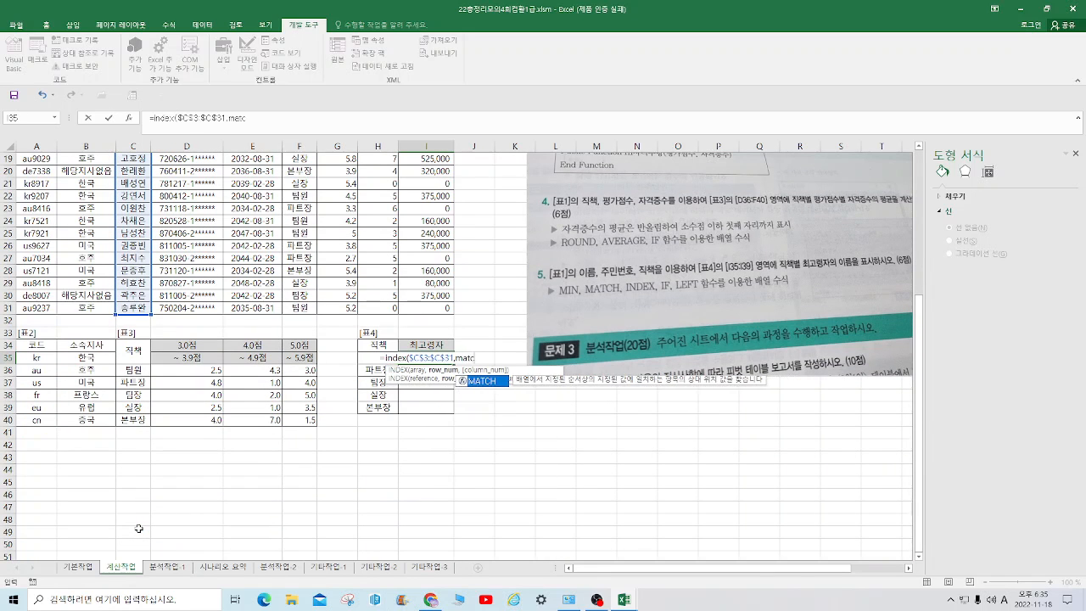
text(h(min)
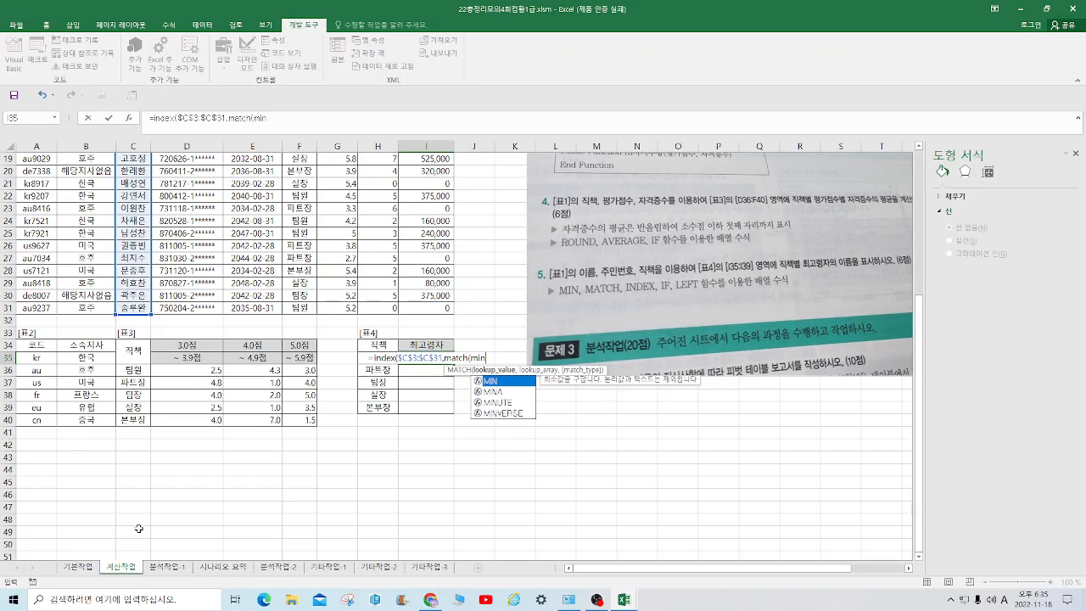
text((if()
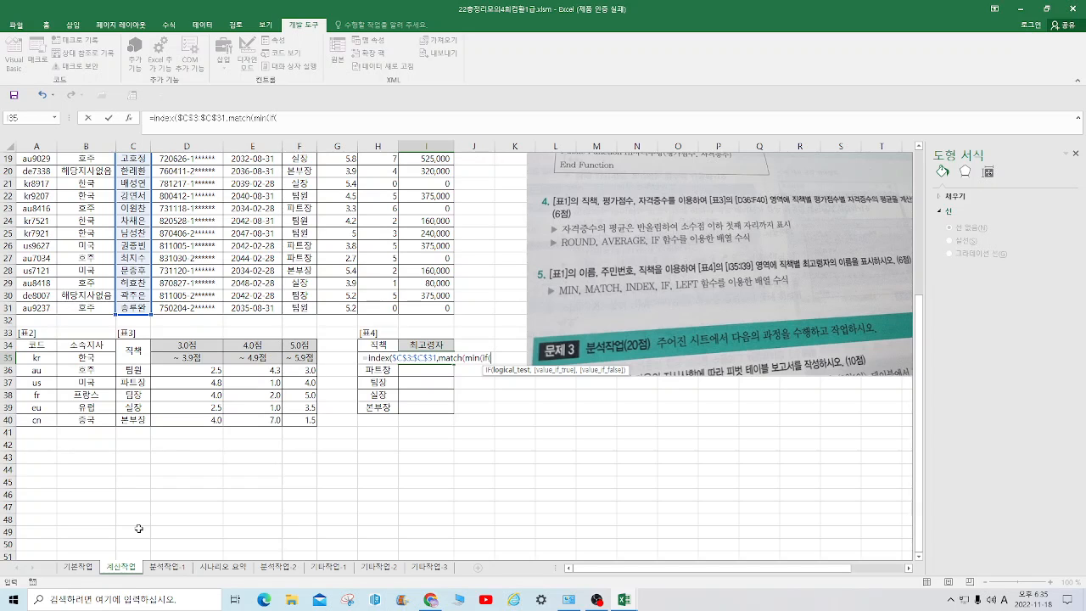
Give the nested IF in I35 the 직책 condition $F$3:$F$31=H35, followed by a comma
scroll(51, 466, up, 6)
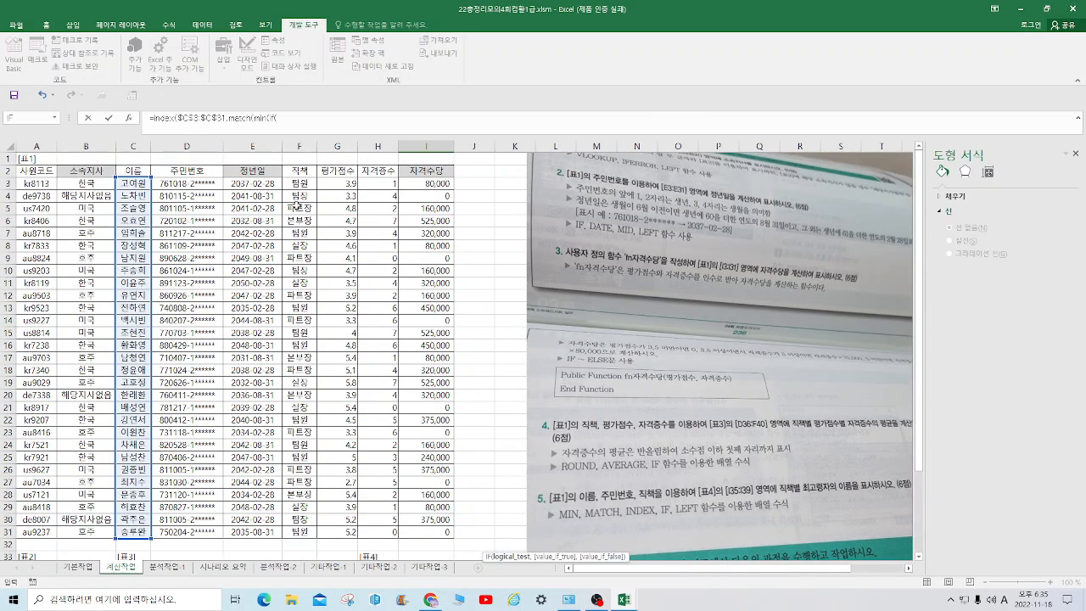
drag(295, 183, 305, 533)
key(F4)
scroll(312, 523, down, 6)
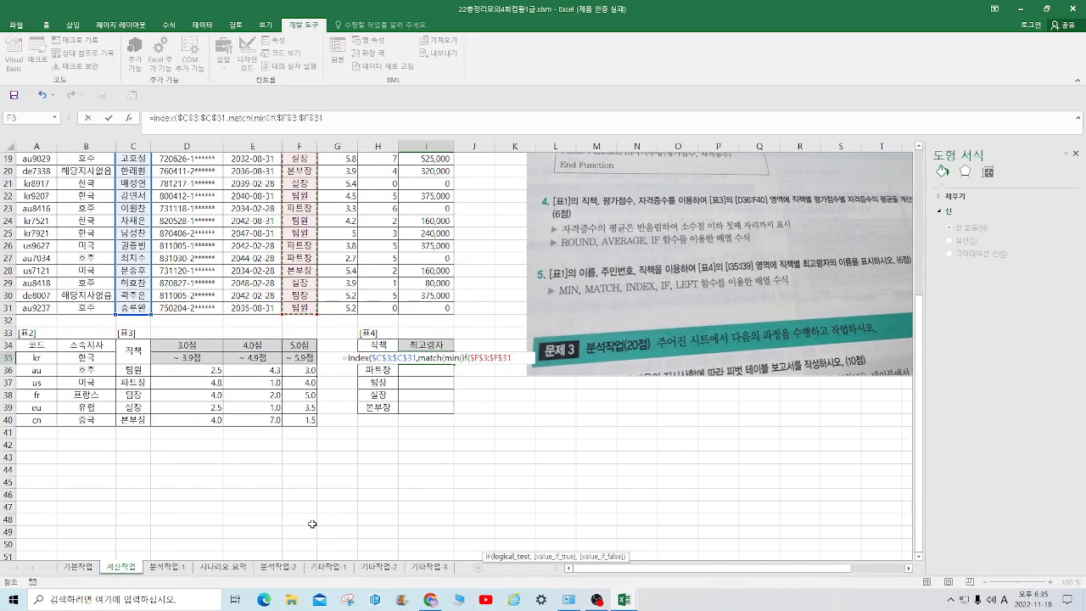
text(=)
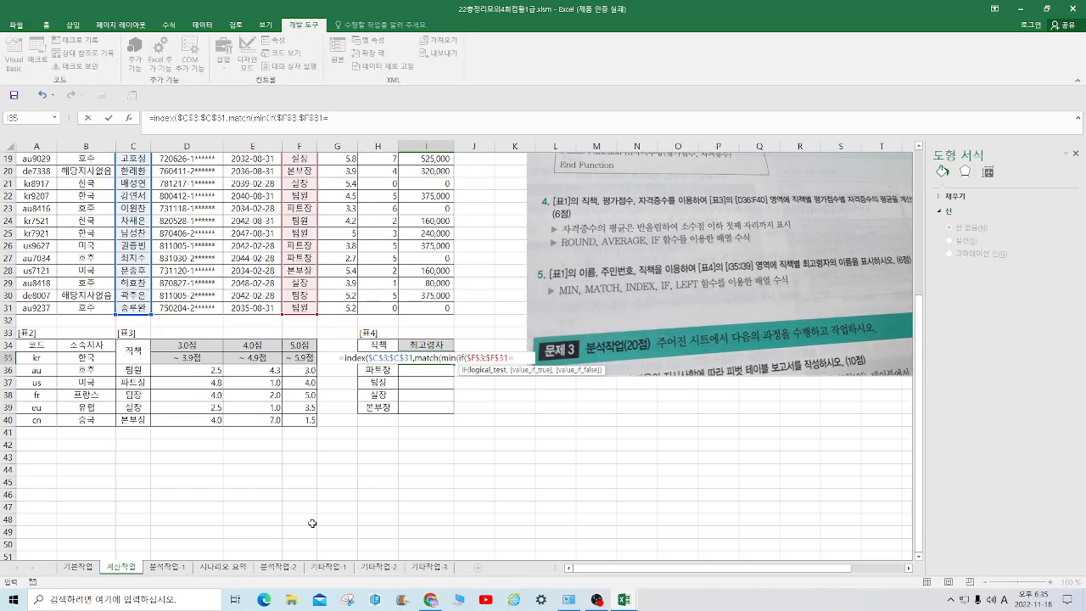
click(381, 345)
key(Left)
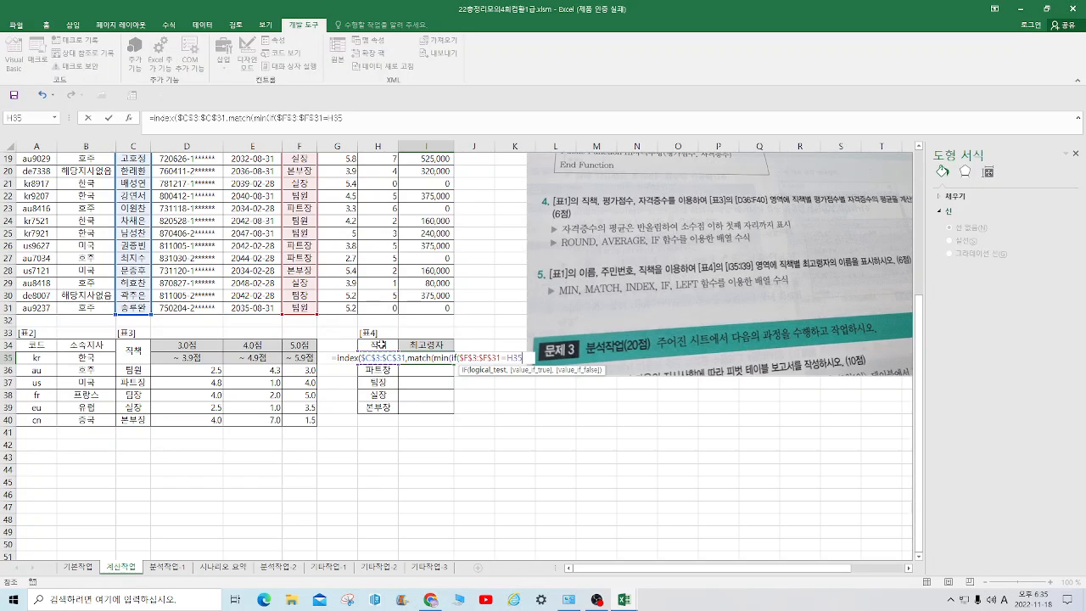
text(,)
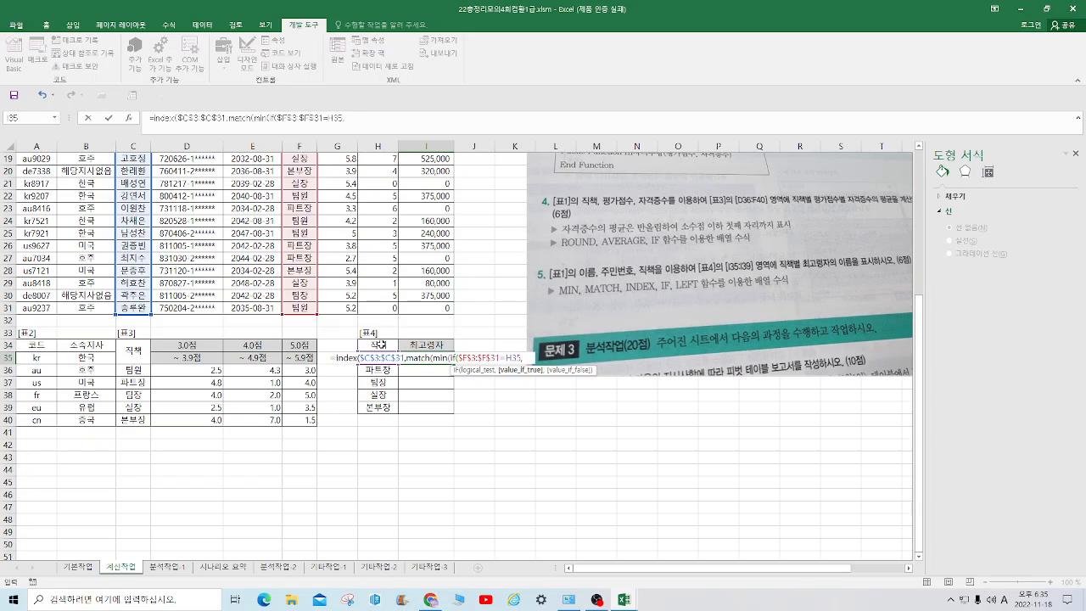
text(left()
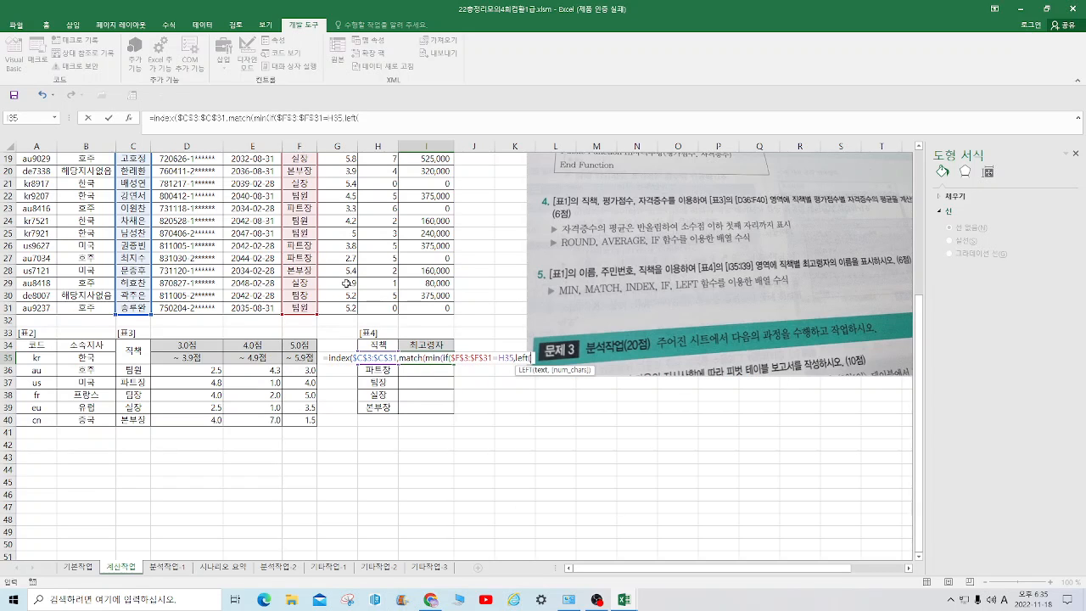
Give the nested IF in I35 the value left($D$3:$D$31,2), taking the first two characters of the 주민번호 range
scroll(346, 283, up, 6)
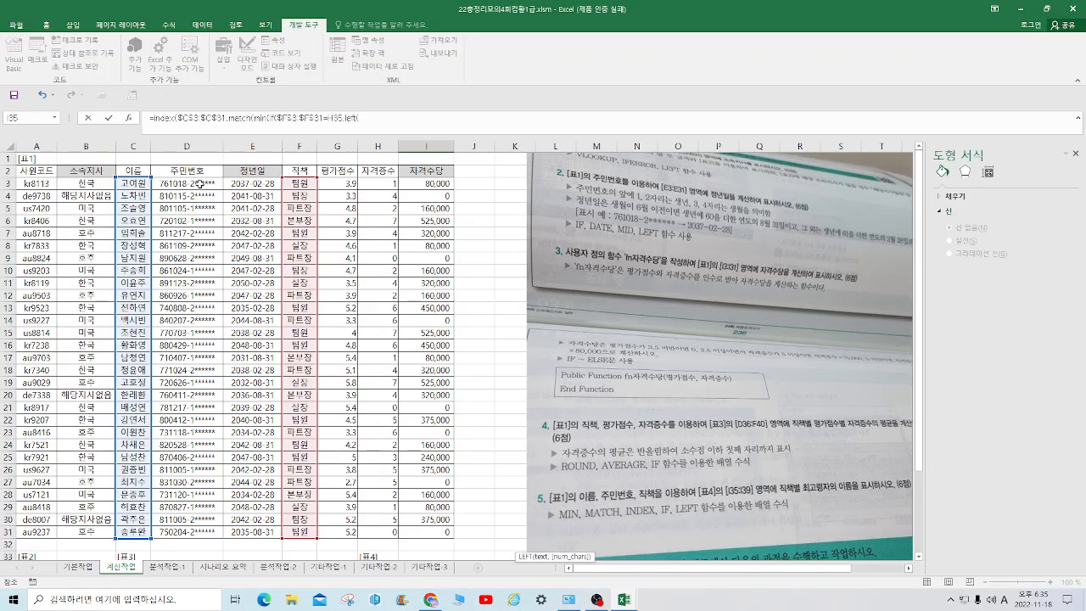
drag(198, 184, 193, 532)
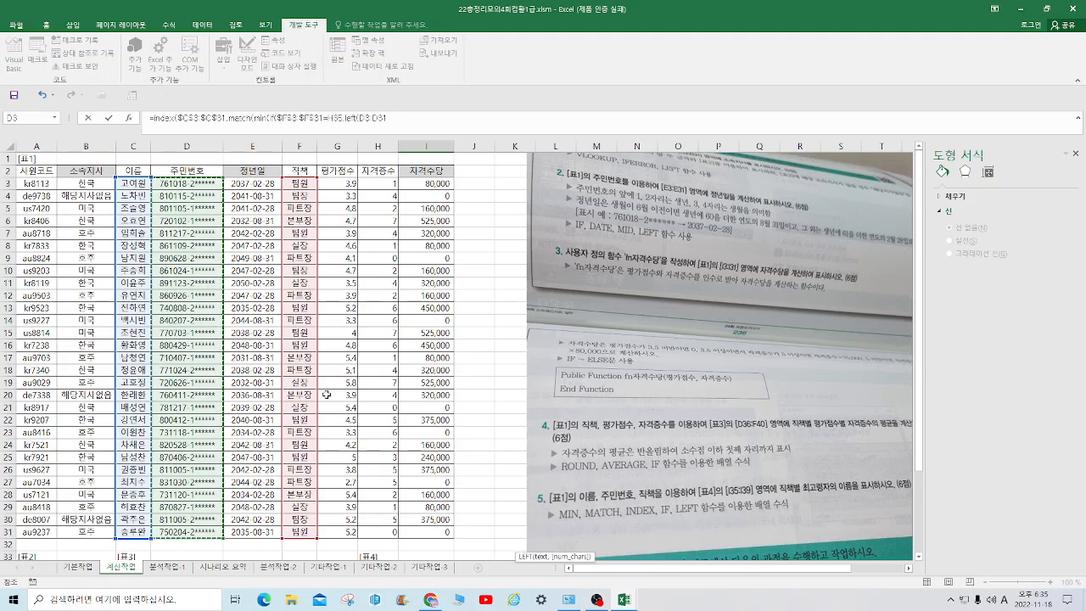
text(,)
click(396, 118)
drag(395, 118, 359, 118)
key(F4)
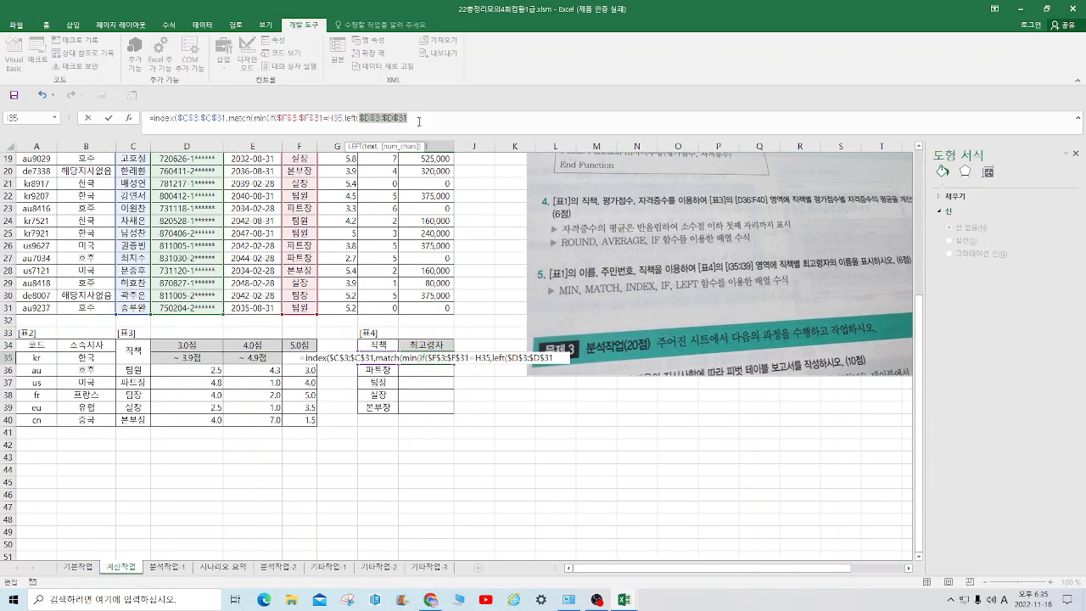
click(415, 117)
text(,2))
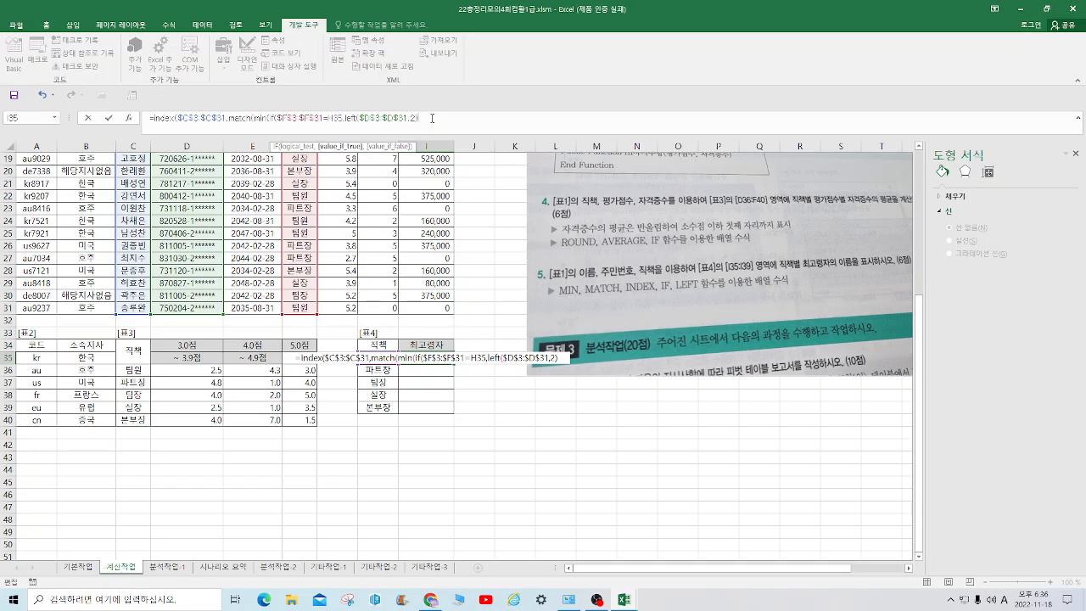
Multiply the LEFT result in I35 by 1 and close the IF and MIN functions, followed by a comma
text(*1)
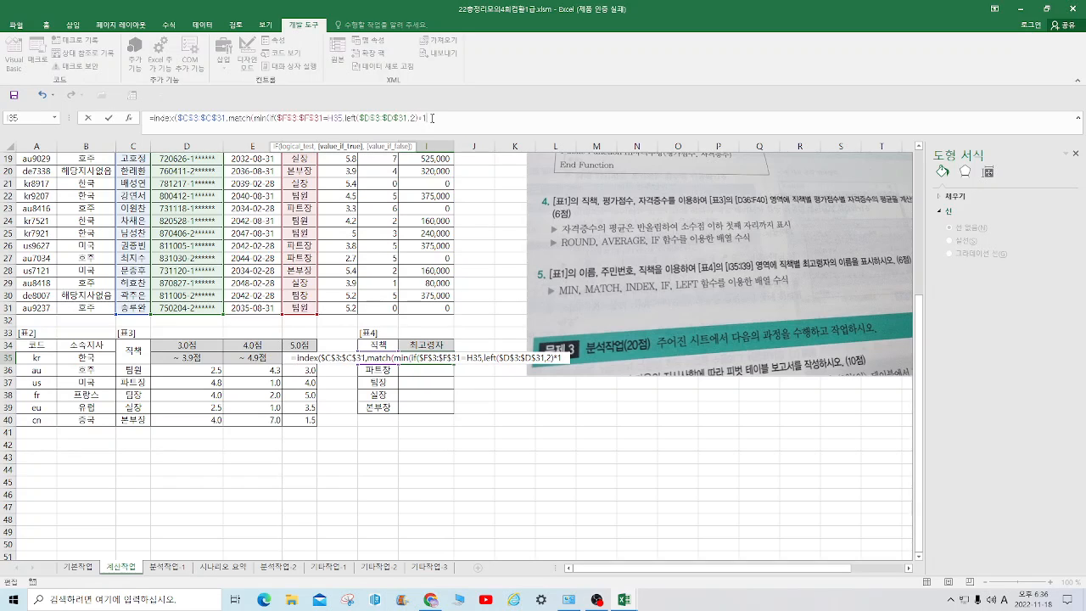
text()))
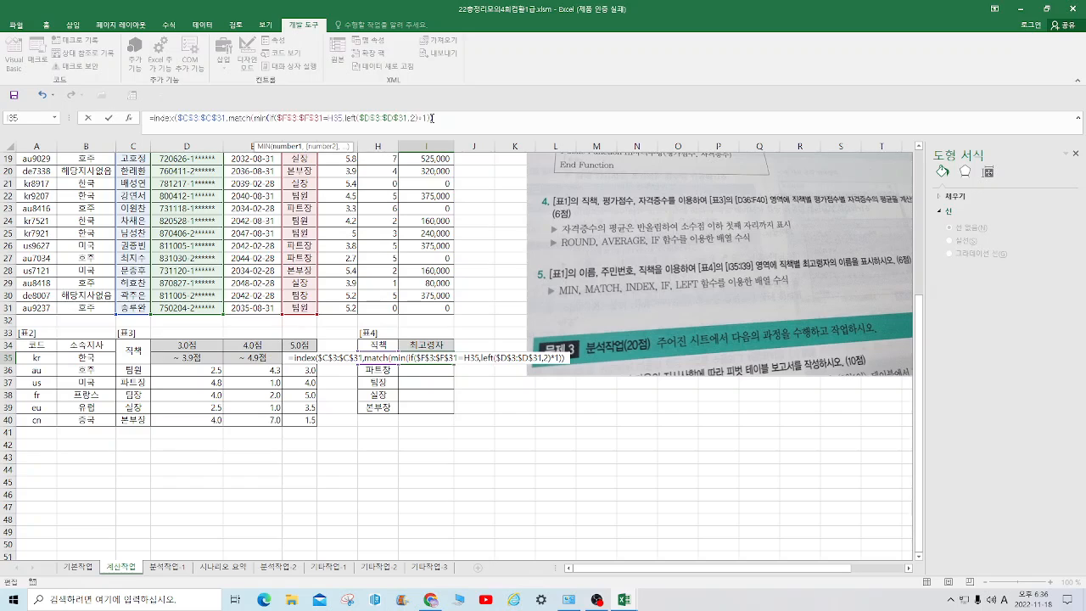
text(,)
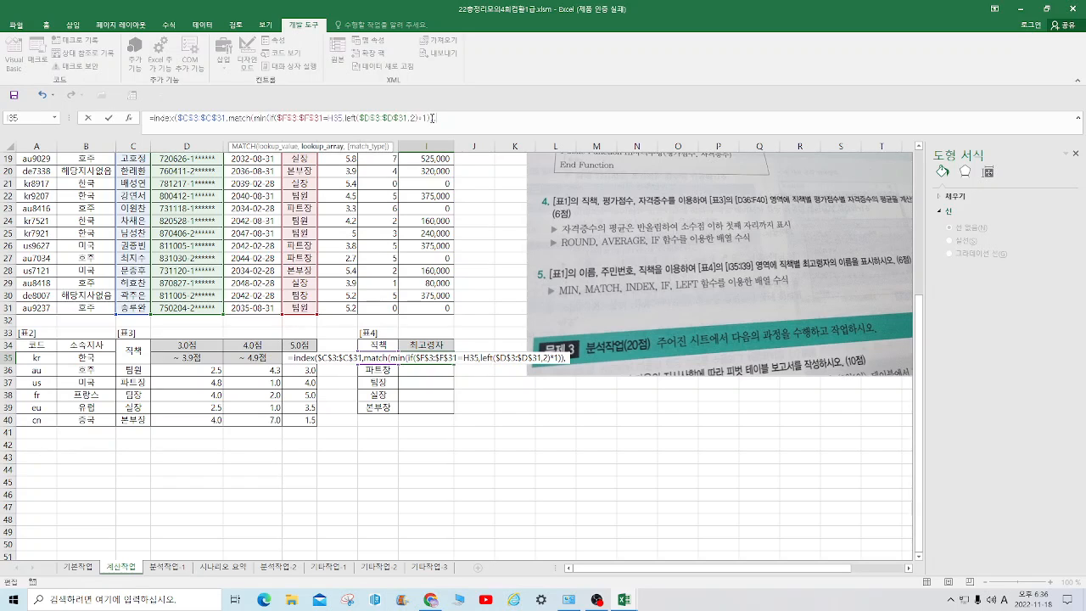
Copy the nested IF expression in I35 through left($D$3:$D$31,2) and paste it as the lookup array of MATCH
scroll(435, 103, up, 1)
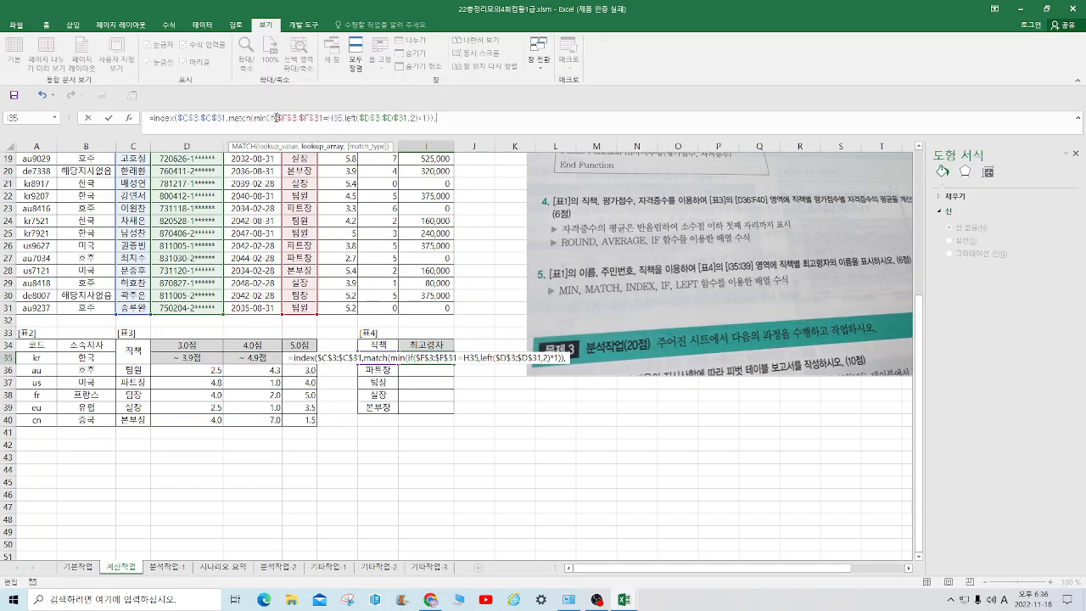
drag(272, 118, 420, 118)
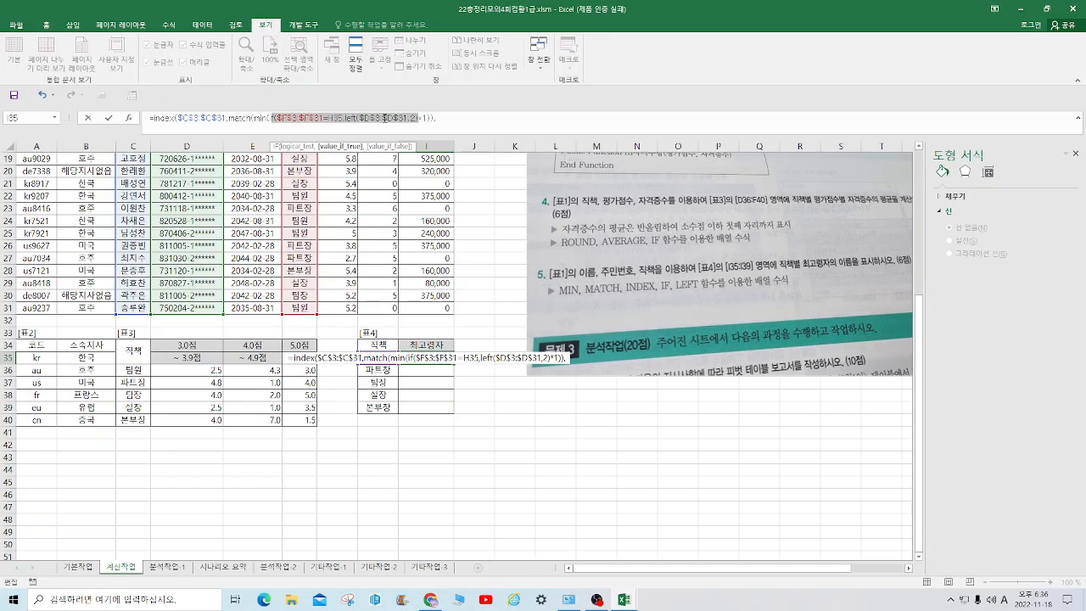
right_click(384, 118)
click(415, 140)
click(445, 118)
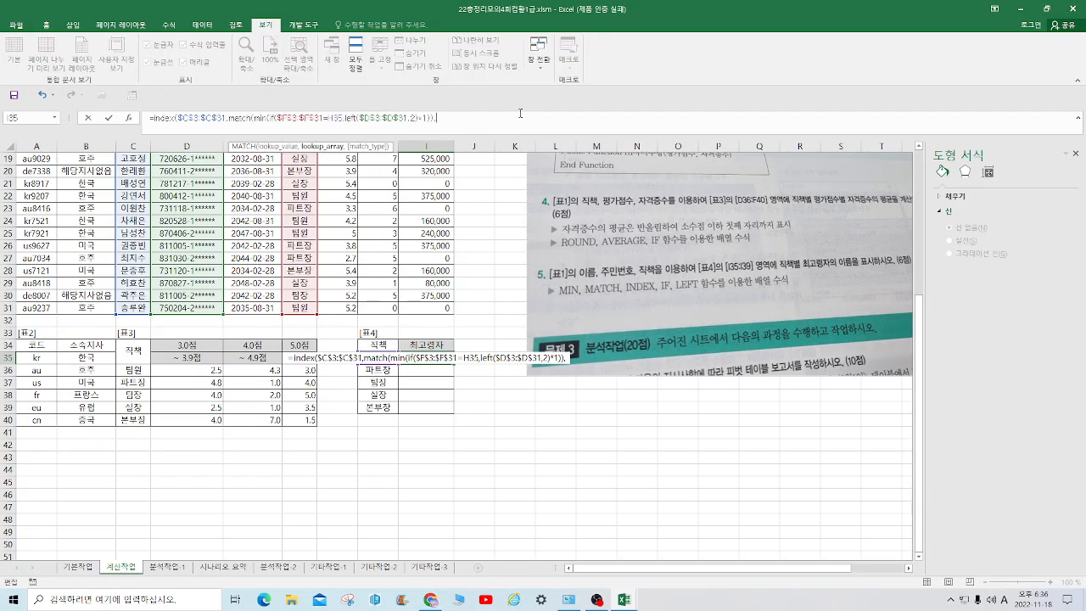
key(ctrl+v)
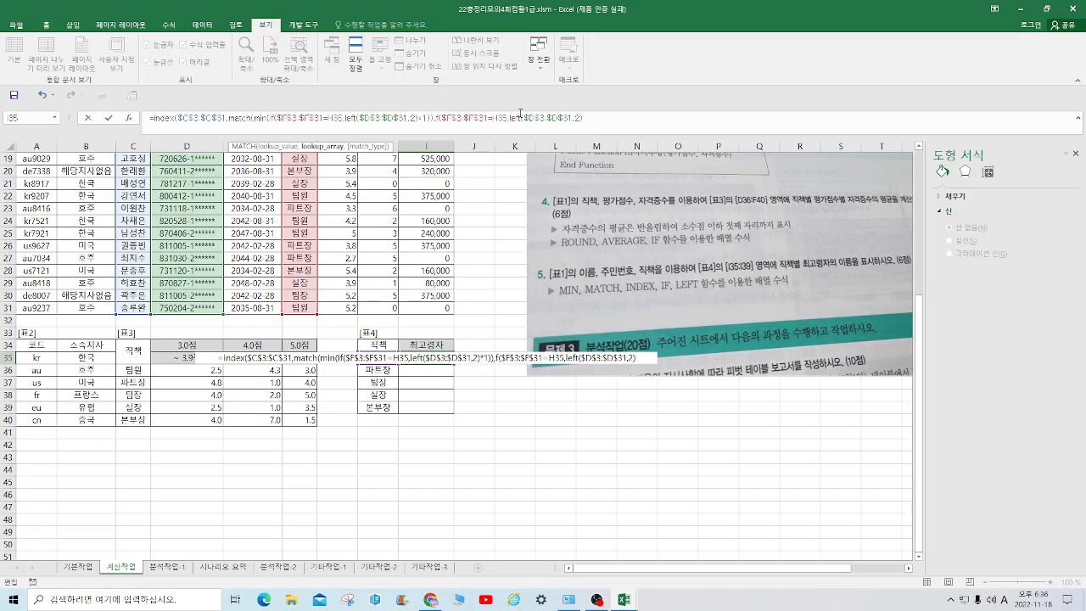
Set the match type of MATCH in I35 to 0 and add the closing parentheses
text(,)
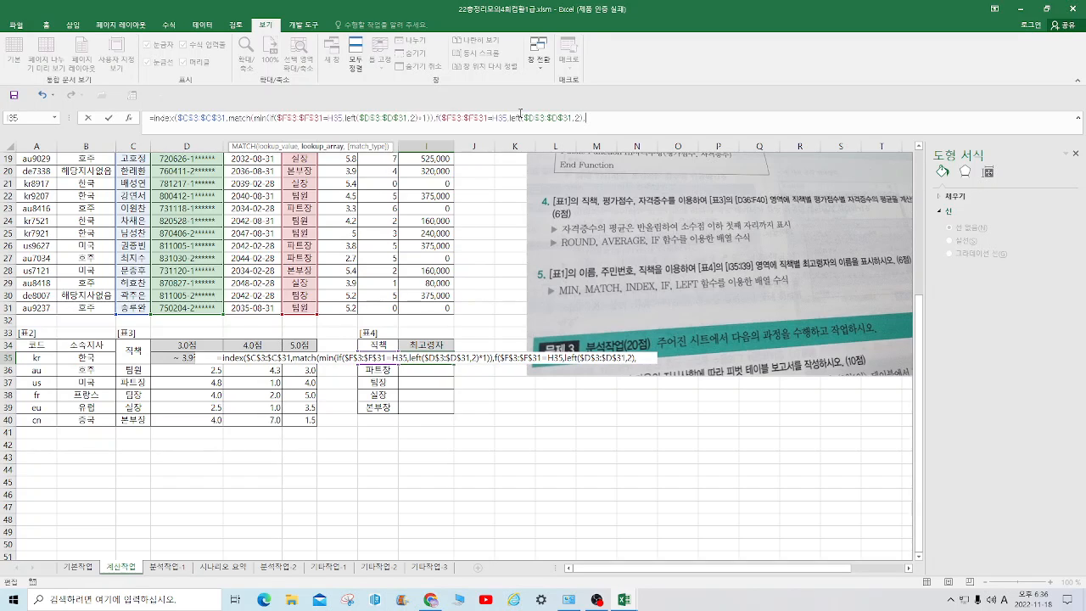
text(0))
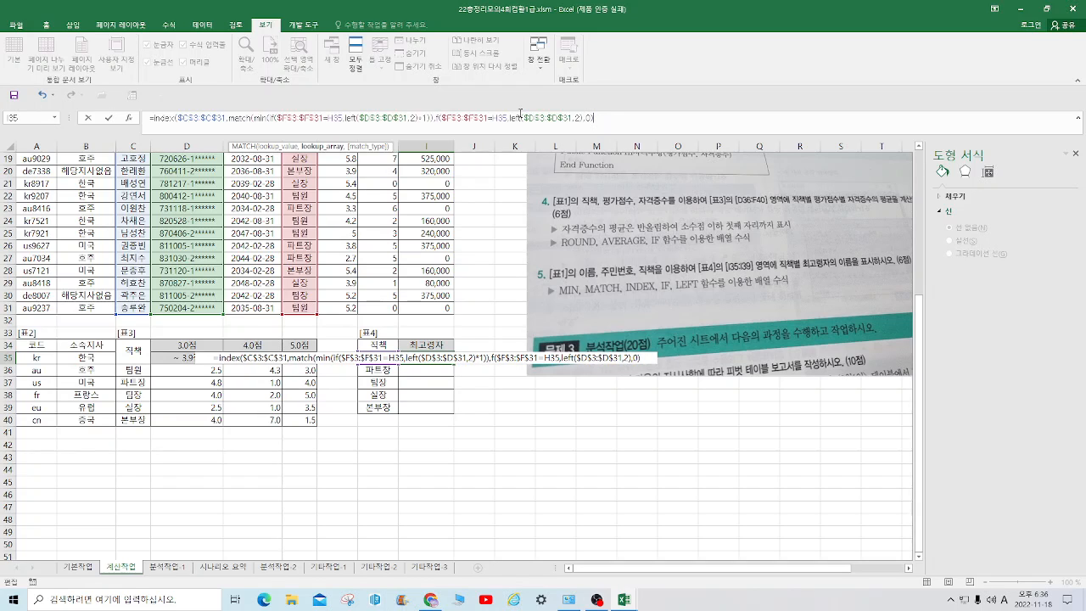
text())
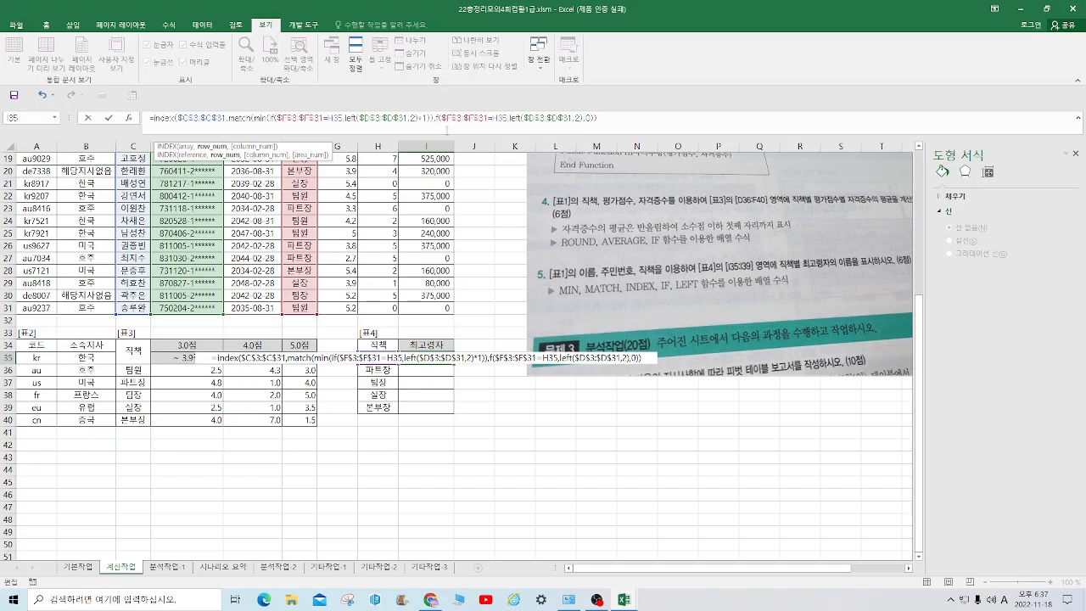
Rewrite the pasted lookup array in I35 as ($F$3:$F$31=H35)*left($D$3:$D$31,2), removing the extra closing parenthesis at the formula's end
click(435, 119)
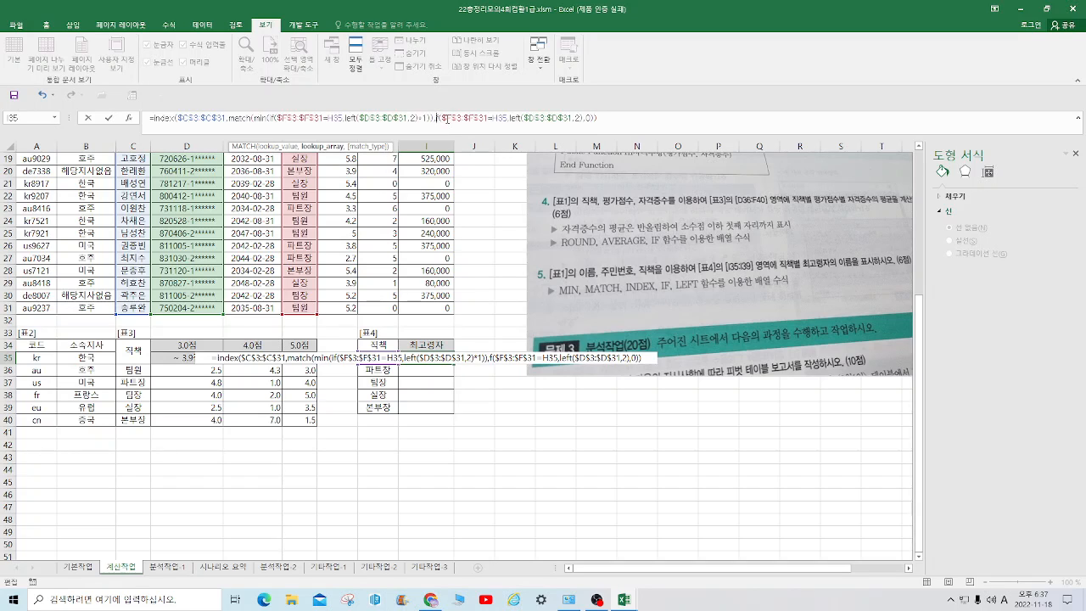
key(Delete)
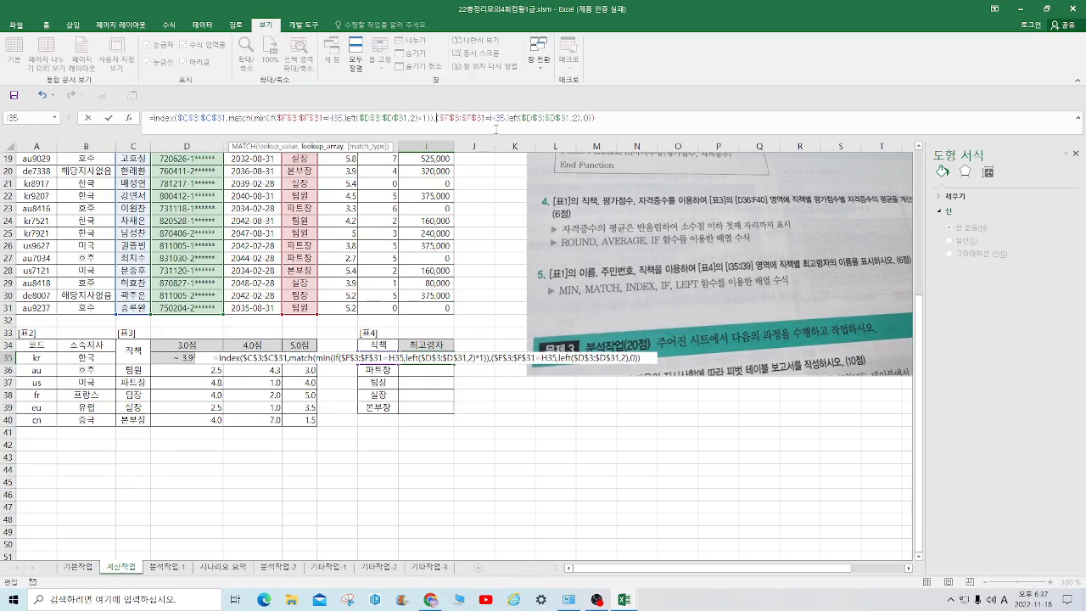
click(601, 119)
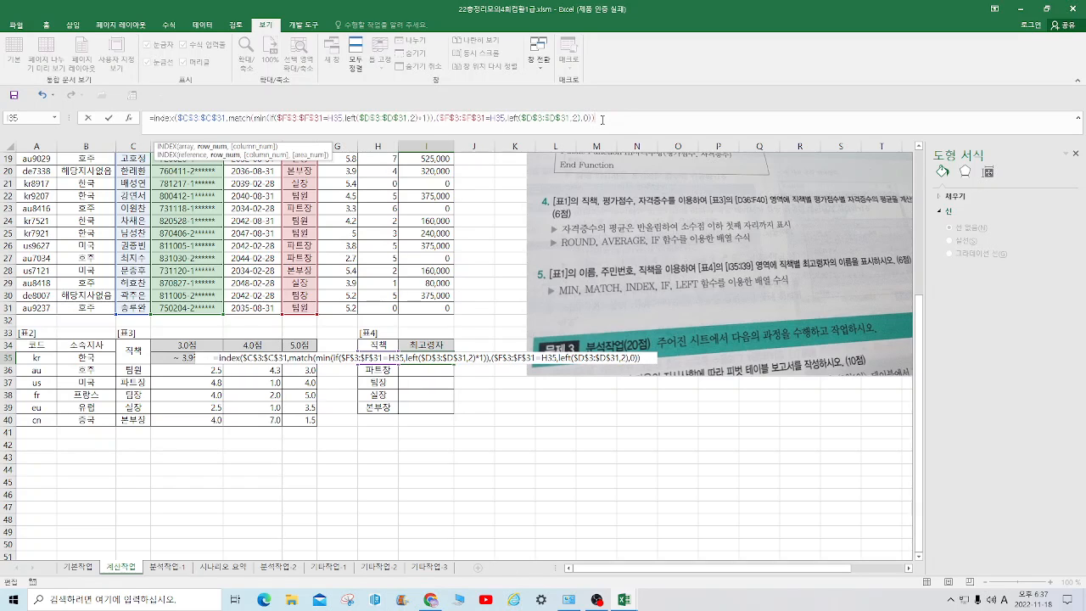
key(BackSpace)
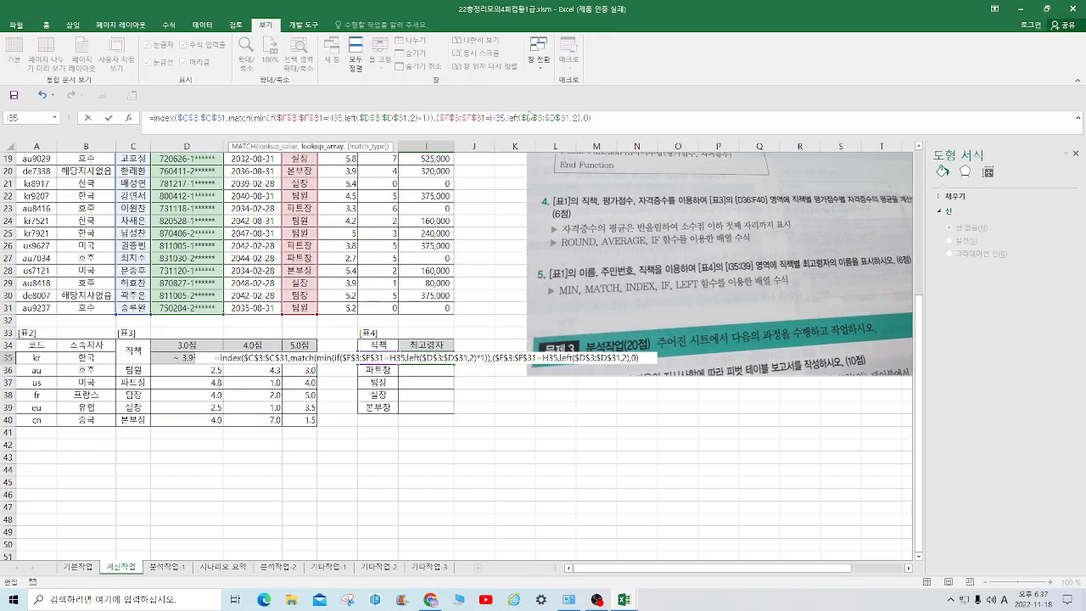
text())
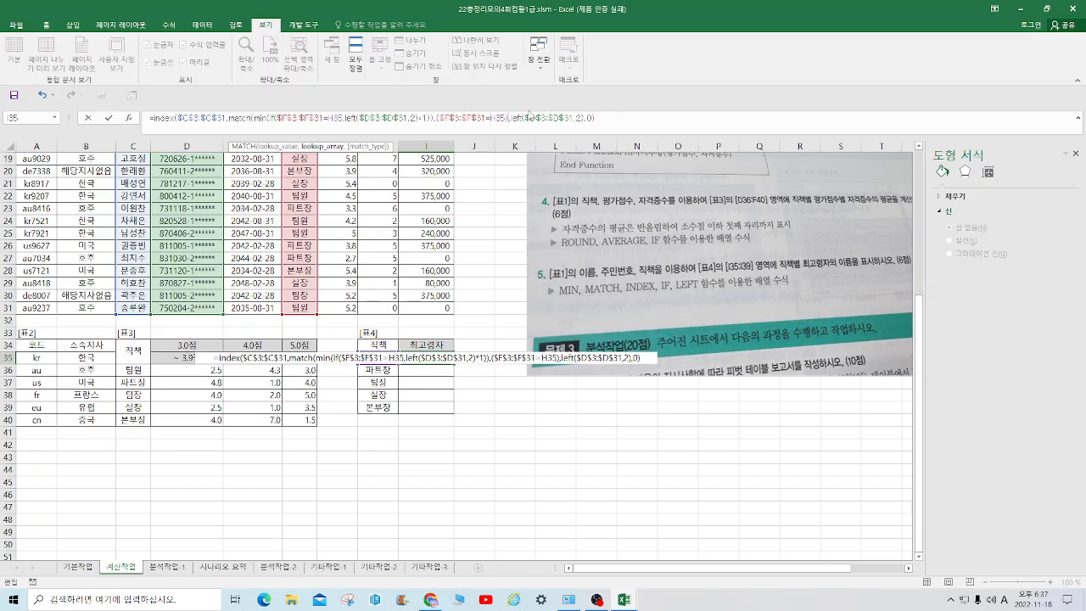
key(Right)
key(BackSpace)
text(*)
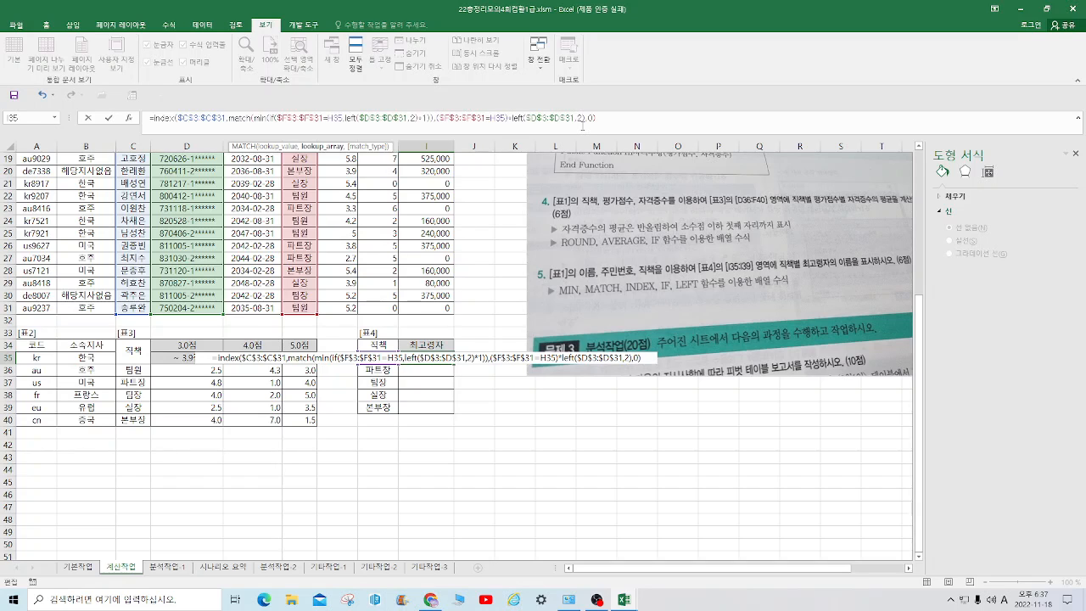
Close the INDEX function in I35, enter it as an array formula, and fill it down through I39 of [표4]
click(611, 117)
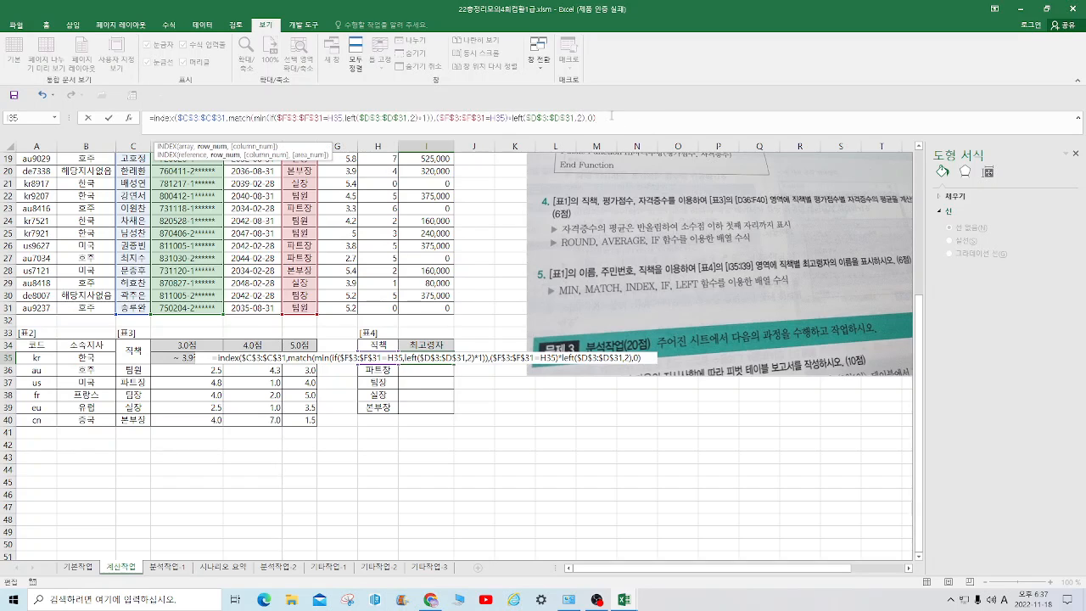
text())
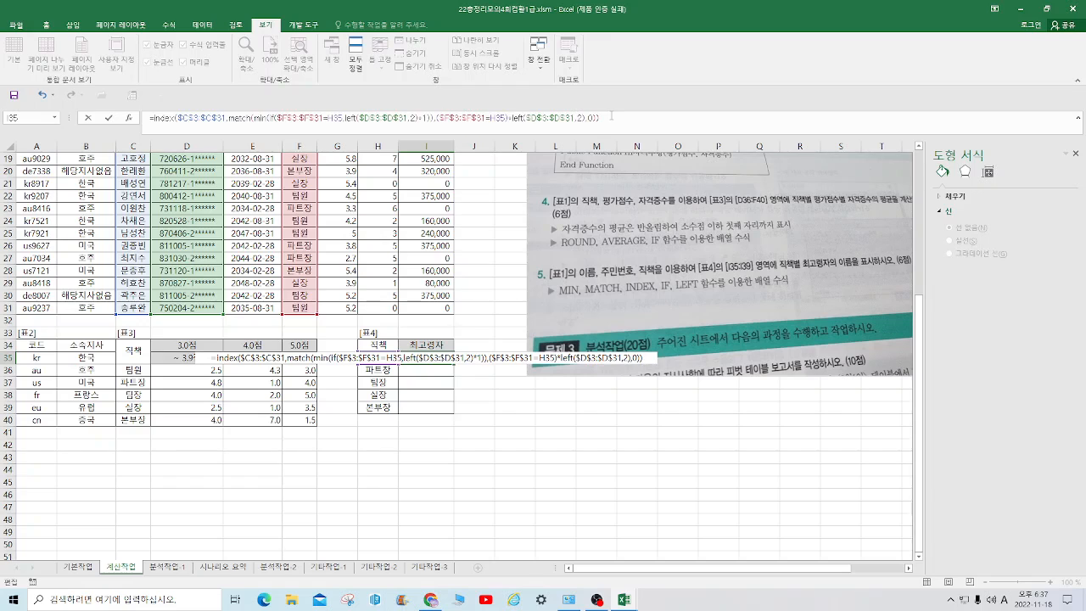
key(ctrl+shift+Return)
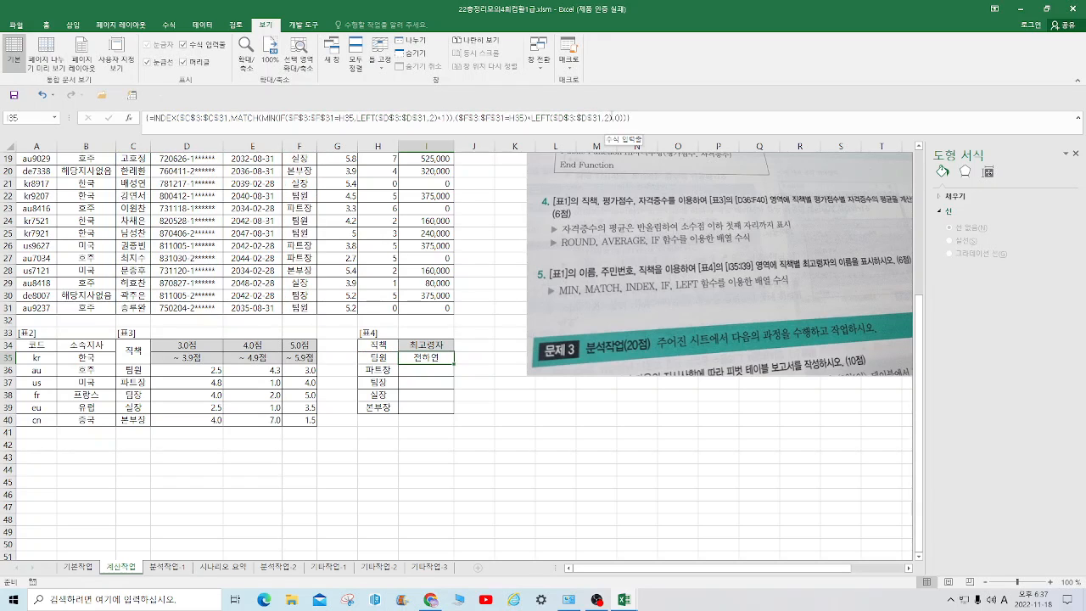
drag(454, 367, 456, 415)
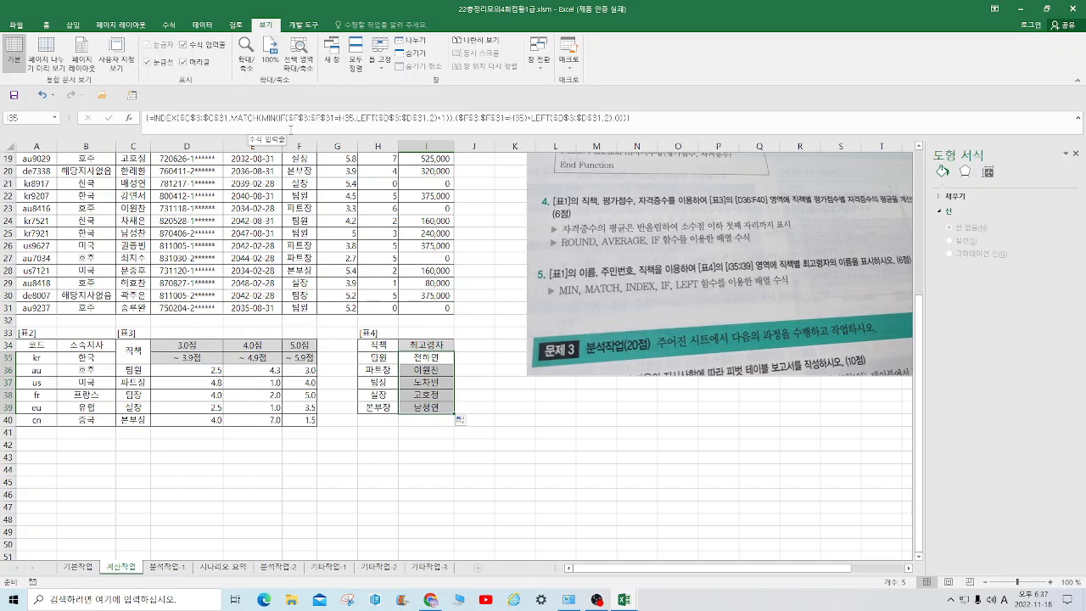
click(674, 485)
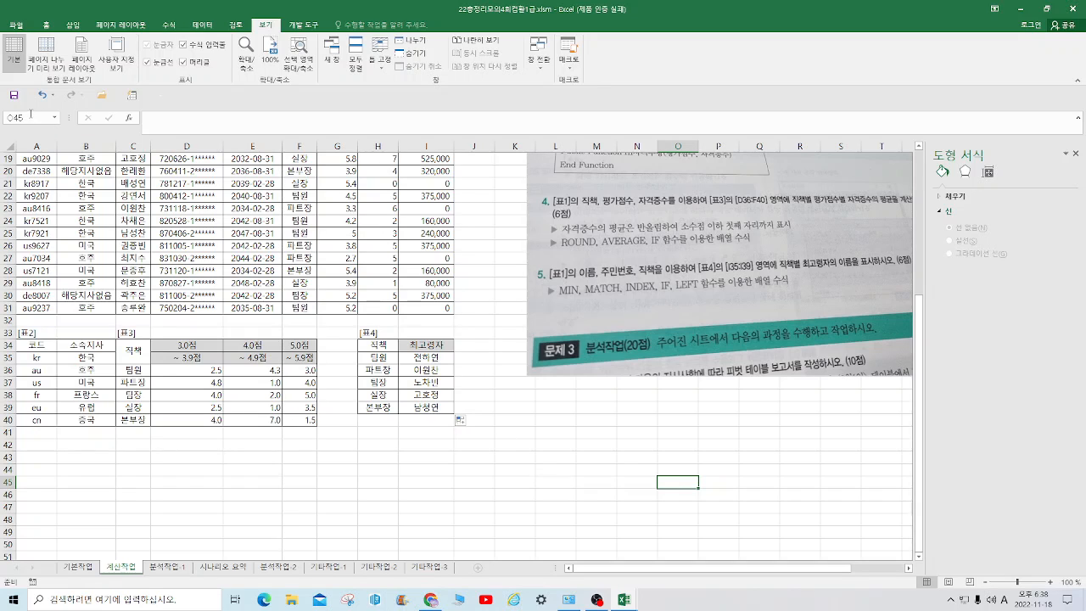
click(594, 597)
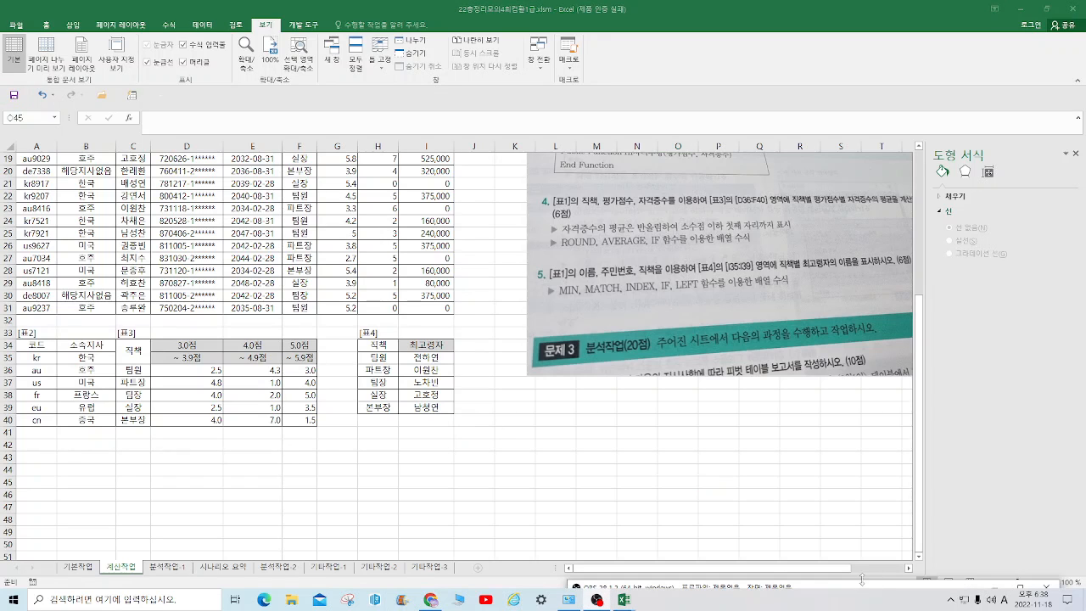